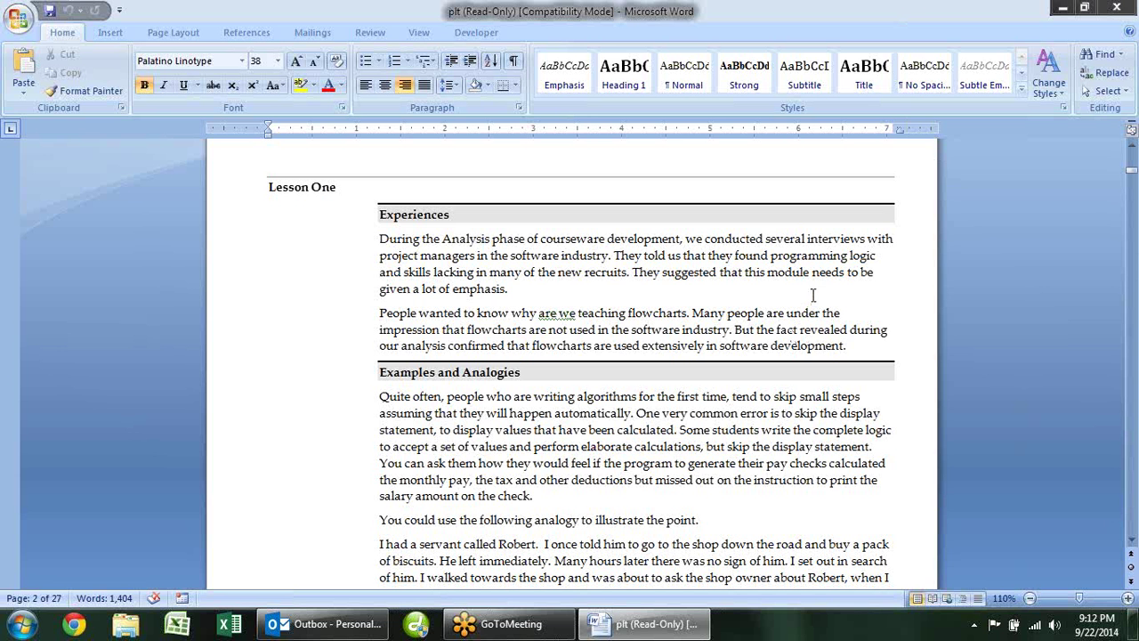
Scroll down to the Box Definition shapes and place the cursor beside them.
scroll(812, 295, down, 2)
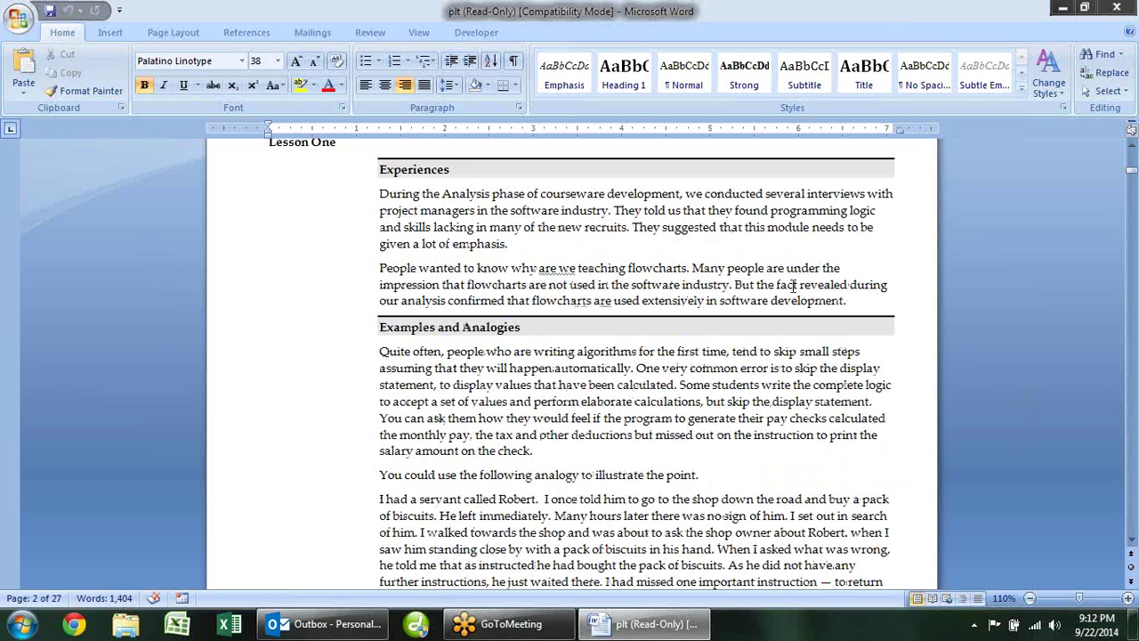
scroll(806, 291, down, 5)
scroll(799, 289, down, 2)
scroll(792, 286, down, 3)
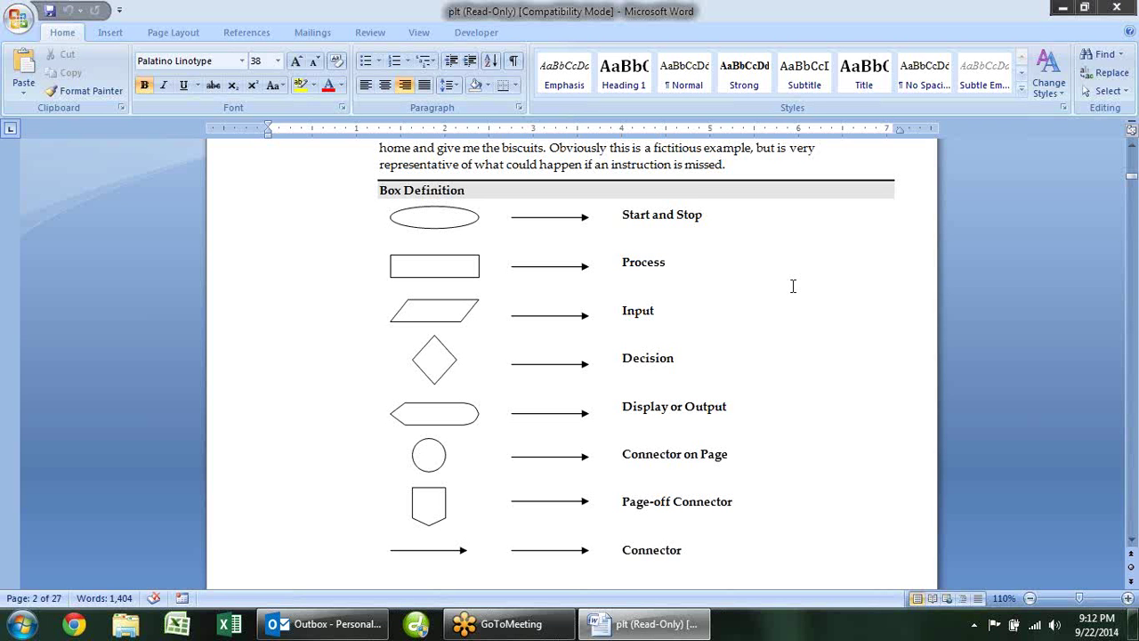
click(788, 285)
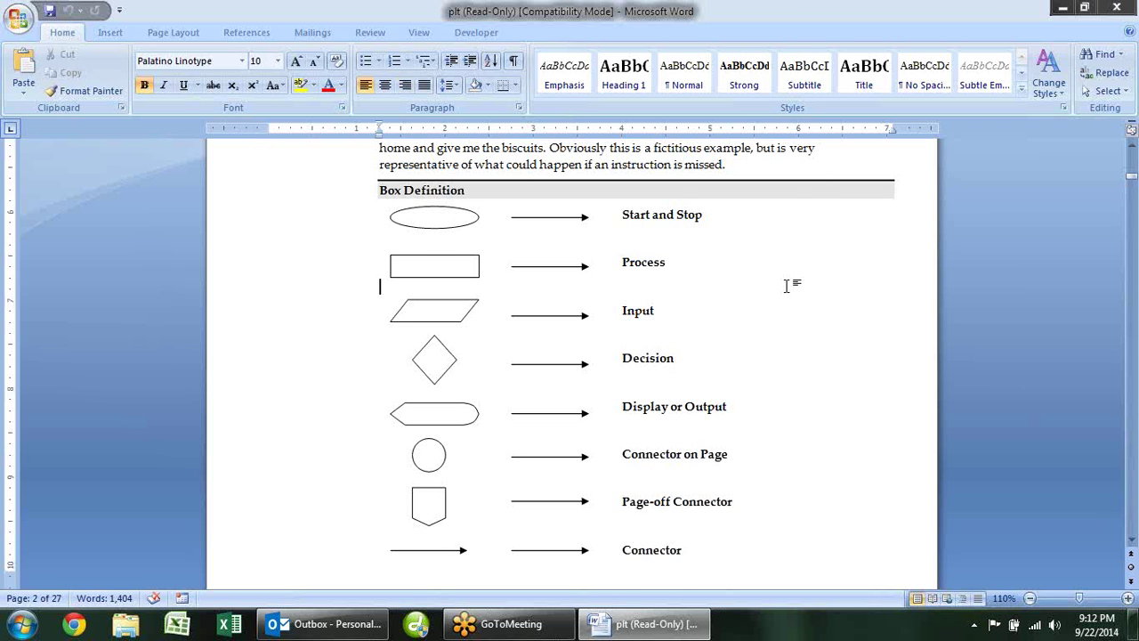
Scroll down through the lesson's flowchart pages.
scroll(787, 286, up, 2)
scroll(788, 285, down, 2)
scroll(787, 286, up, 2)
scroll(787, 285, up, 5)
scroll(788, 286, up, 8)
scroll(788, 286, down, 1)
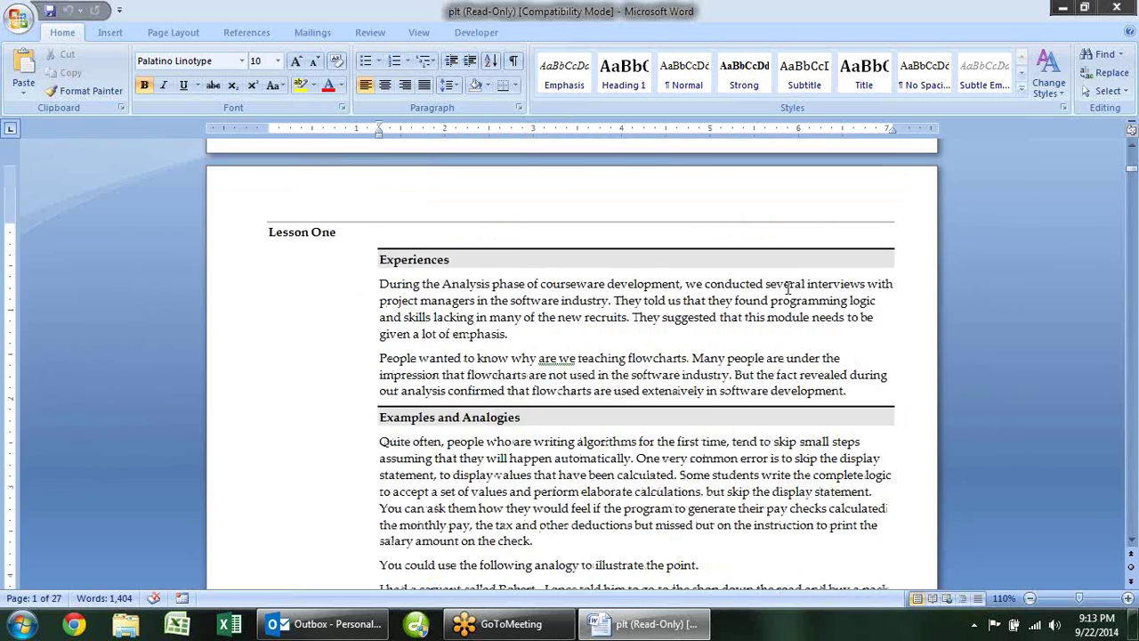
scroll(788, 286, down, 8)
scroll(788, 286, down, 9)
scroll(787, 286, down, 8)
scroll(788, 286, down, 4)
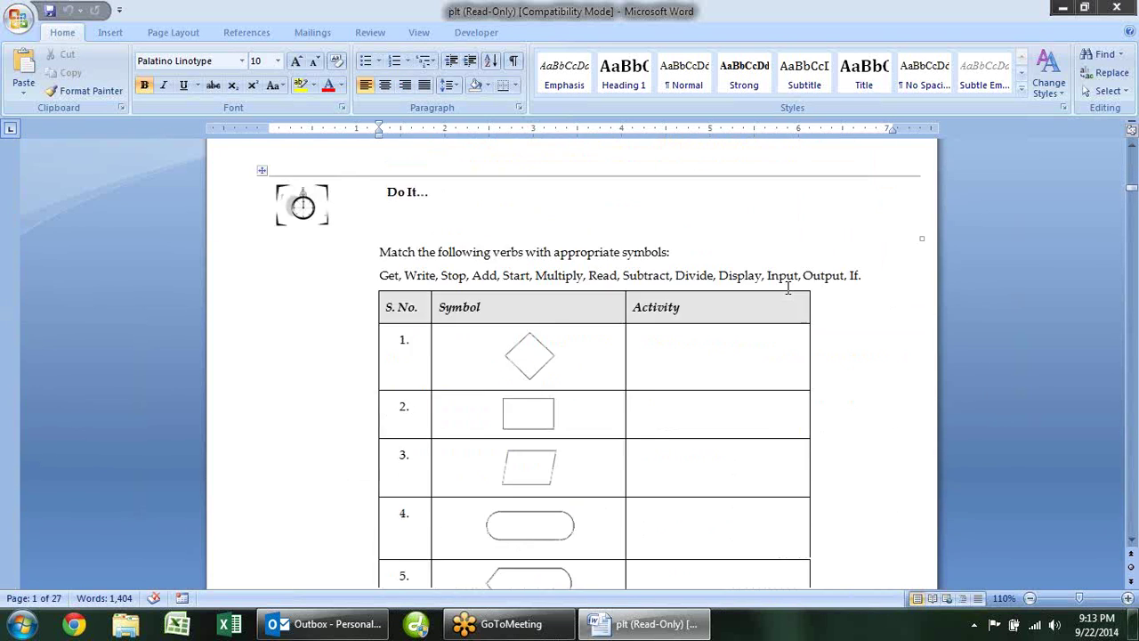
scroll(787, 285, down, 7)
scroll(787, 286, down, 7)
scroll(787, 285, down, 6)
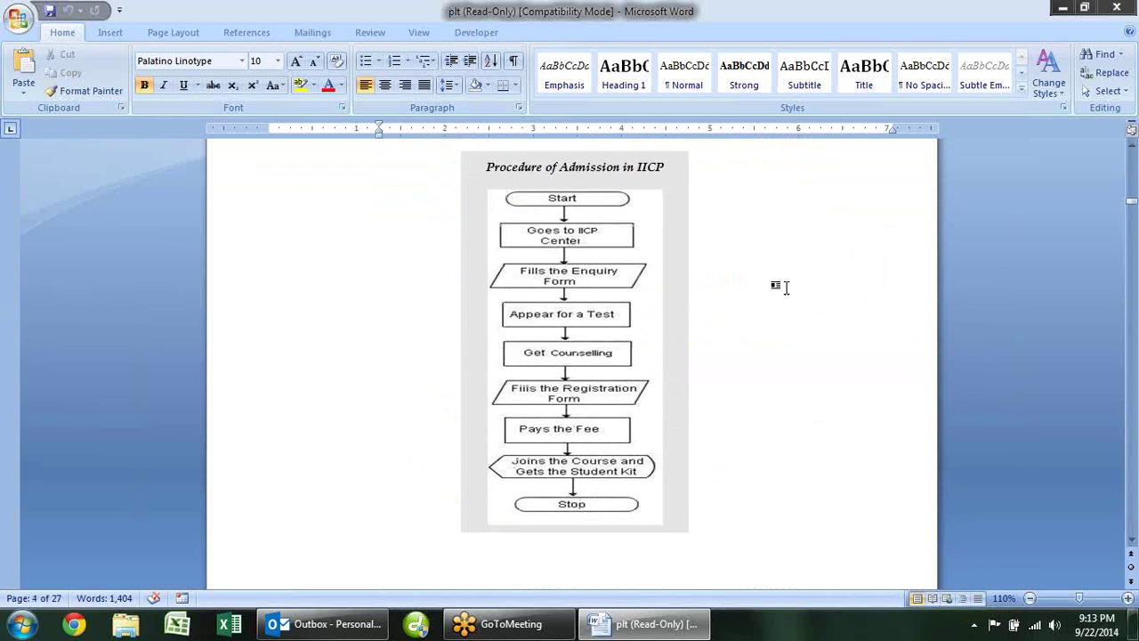
scroll(788, 286, up, 1)
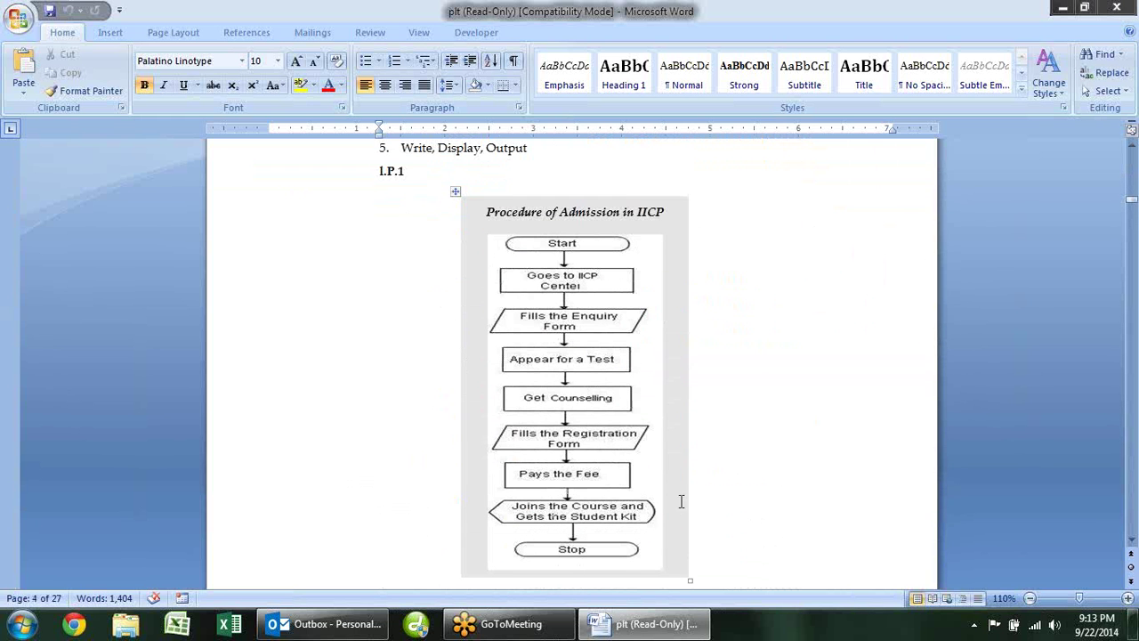
scroll(800, 394, down, 4)
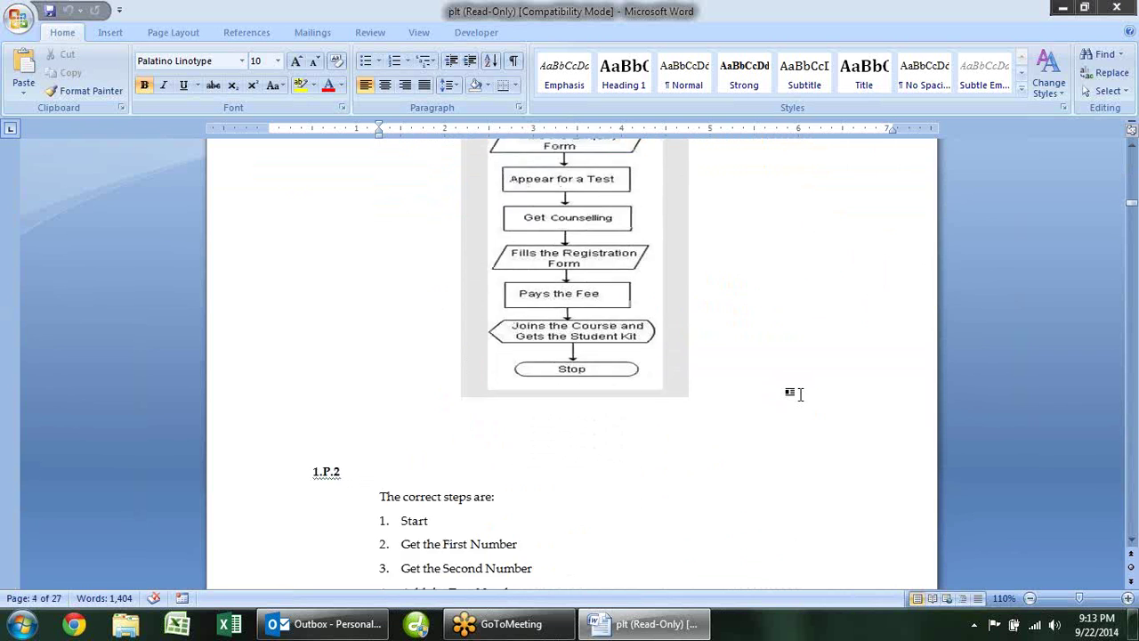
scroll(800, 394, down, 6)
scroll(800, 394, down, 5)
scroll(796, 382, down, 4)
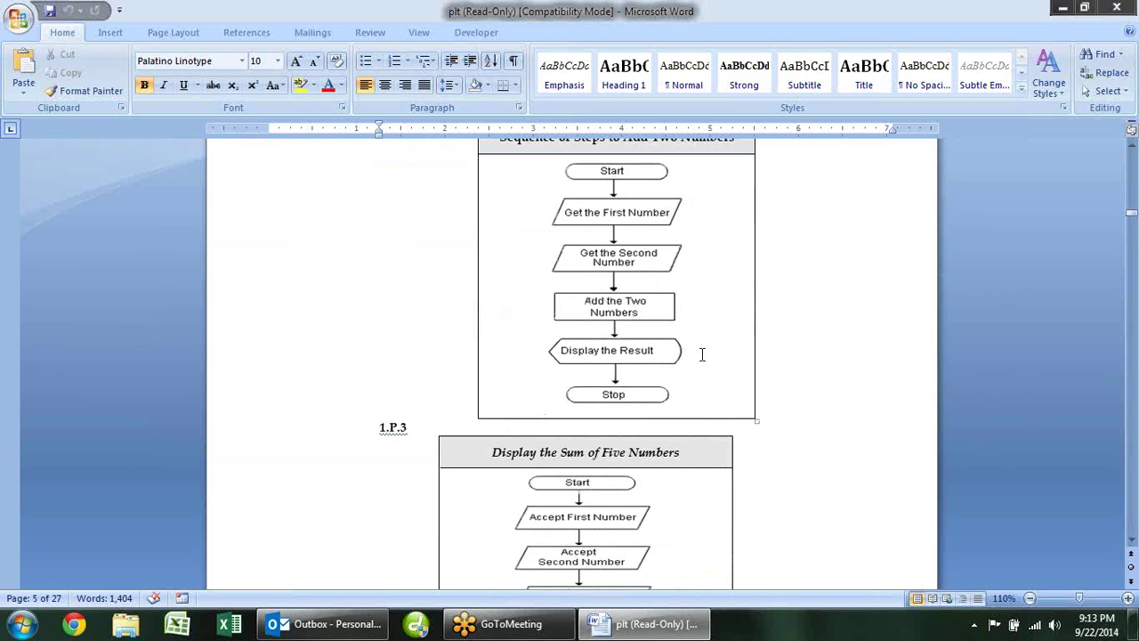
scroll(758, 348, down, 3)
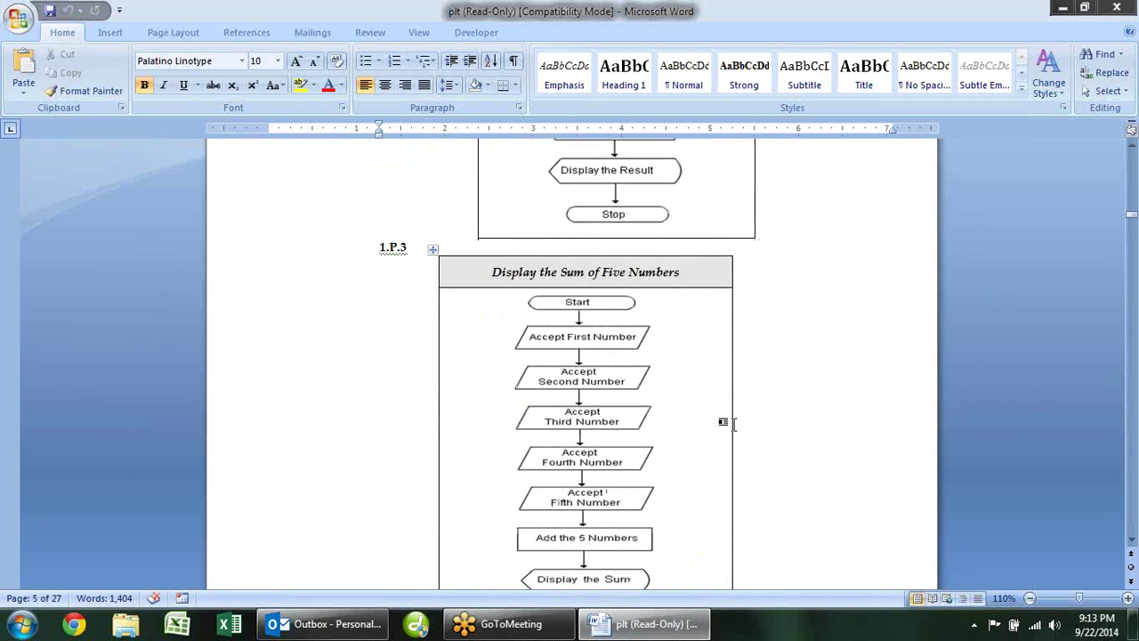
scroll(726, 422, down, 2)
scroll(755, 440, down, 4)
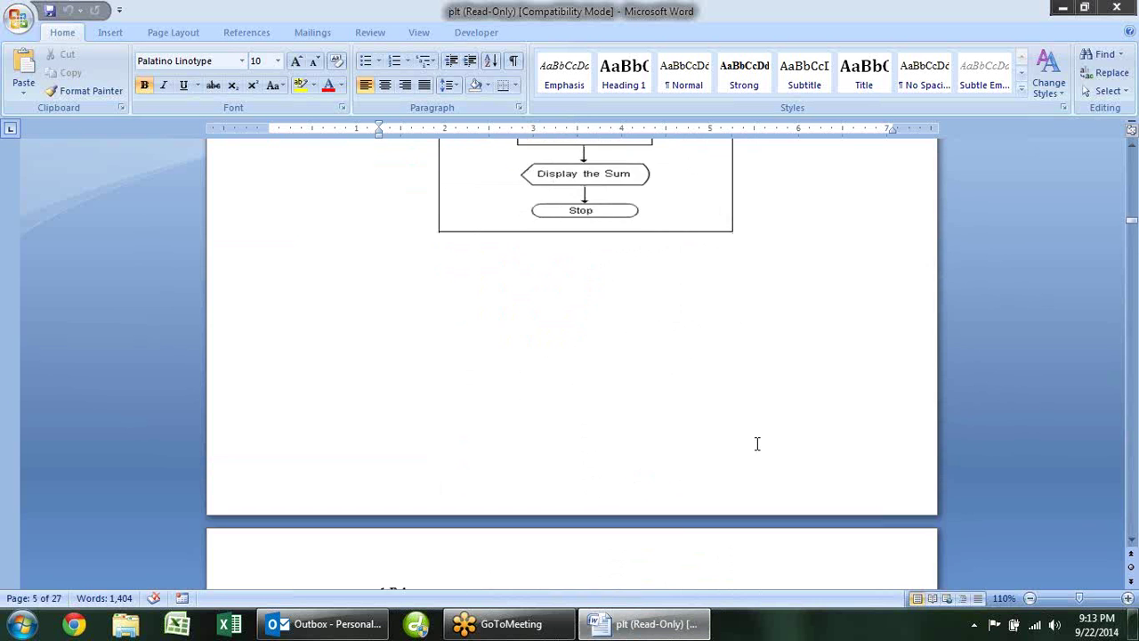
scroll(755, 440, down, 4)
scroll(757, 442, down, 3)
Scroll back up to the Box Definition table of flowchart symbols.
scroll(758, 444, up, 6)
scroll(755, 437, up, 8)
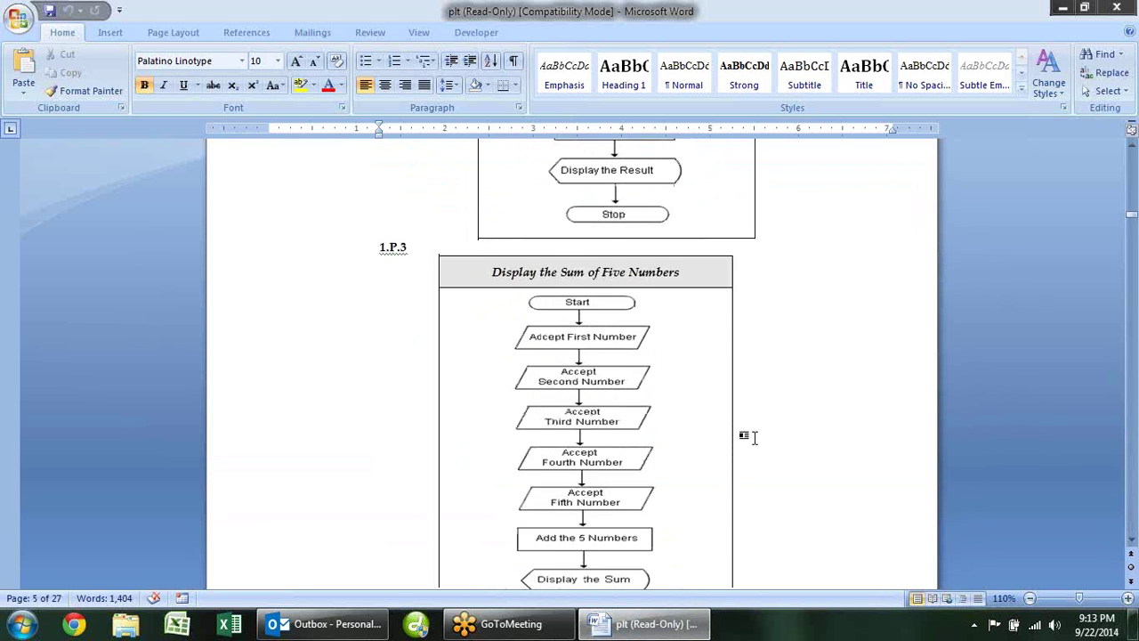
scroll(755, 430, up, 8)
scroll(927, 321, up, 5)
scroll(926, 320, up, 8)
scroll(924, 316, up, 8)
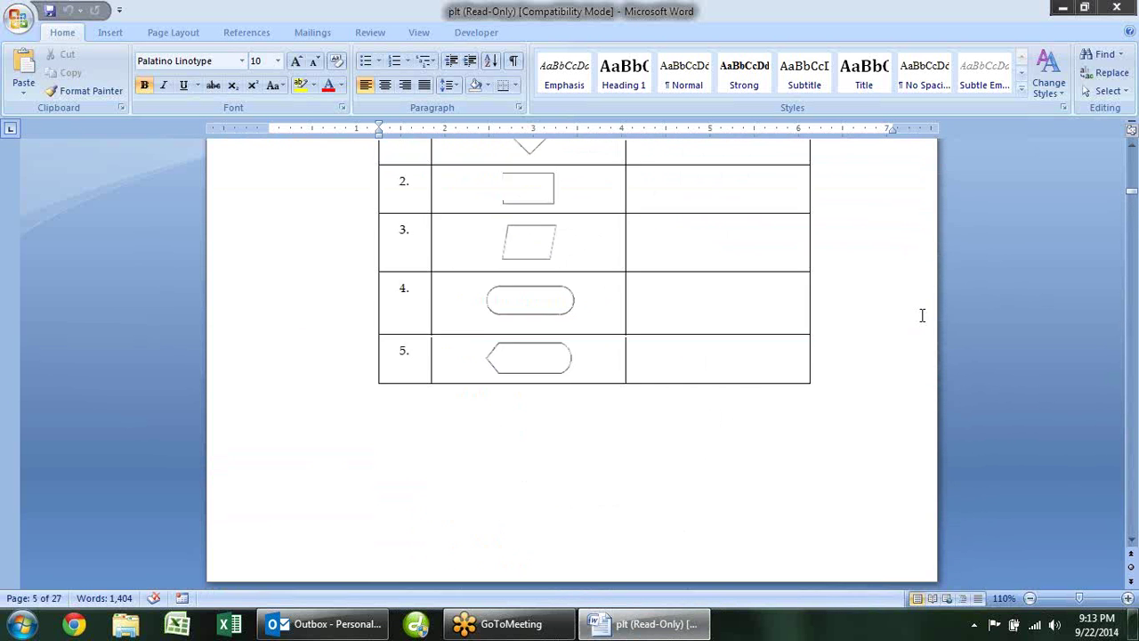
scroll(924, 316, up, 8)
scroll(922, 322, up, 8)
scroll(922, 323, up, 8)
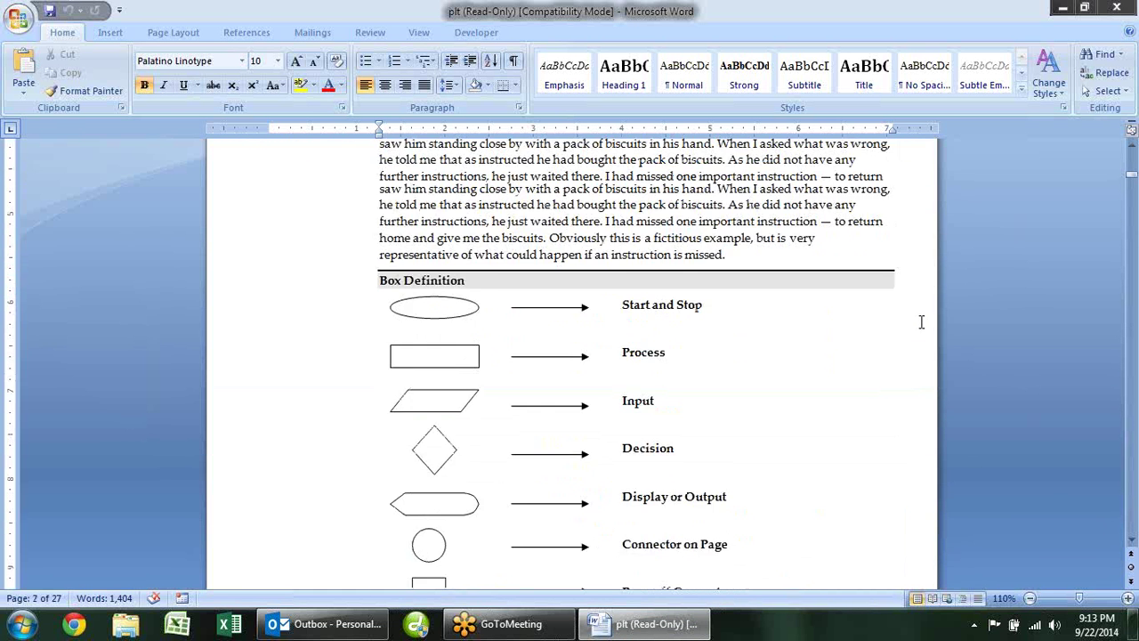
scroll(826, 366, down, 1)
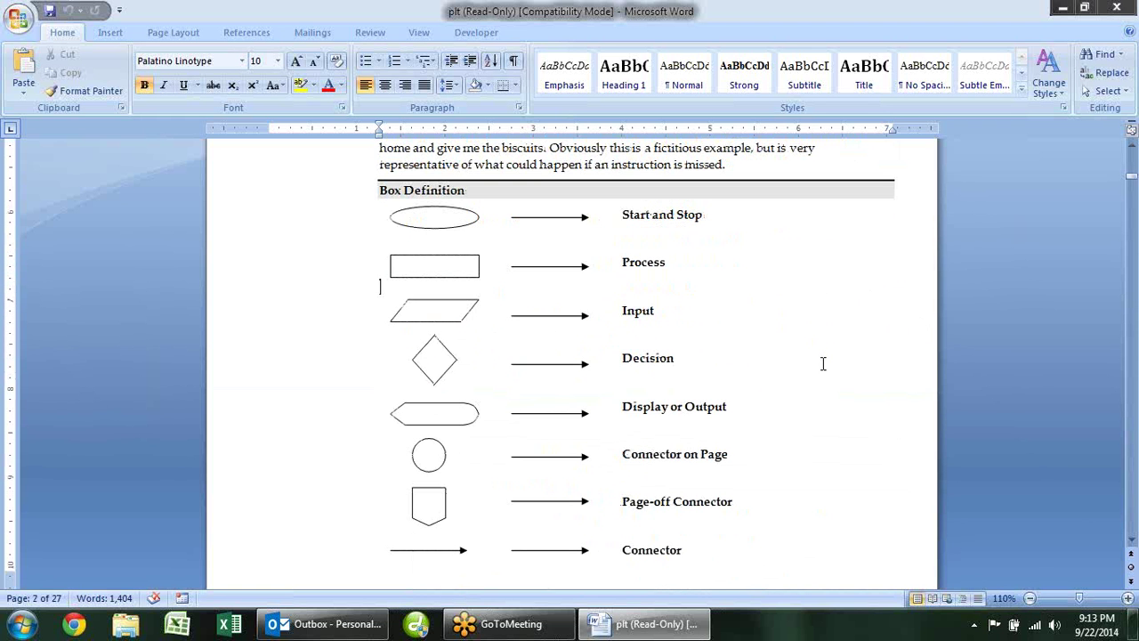
click(428, 227)
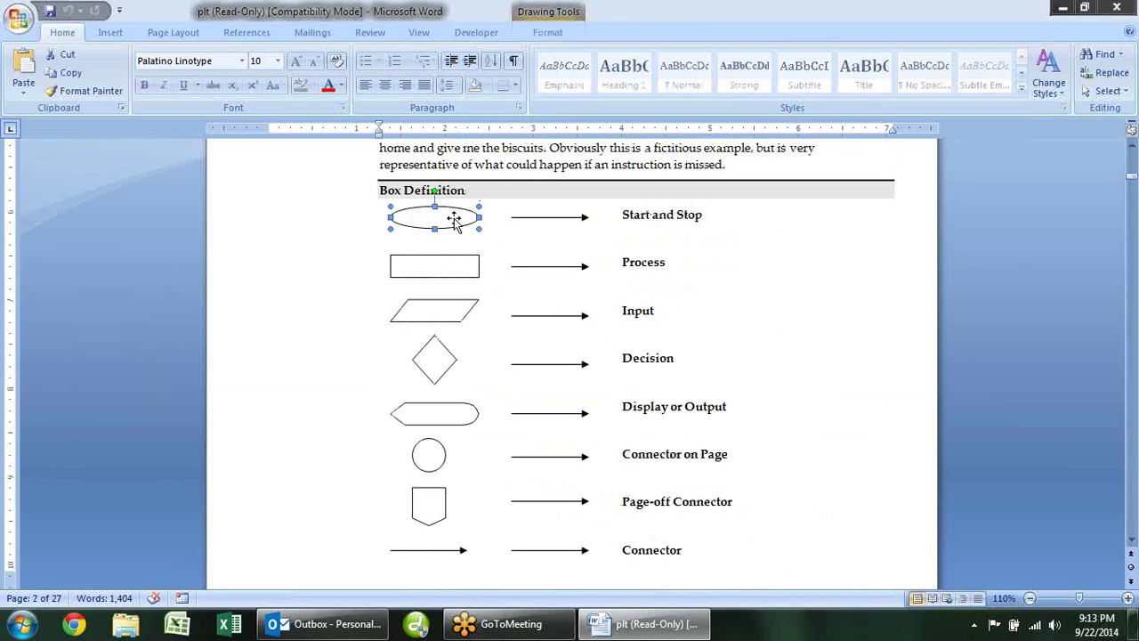
click(498, 230)
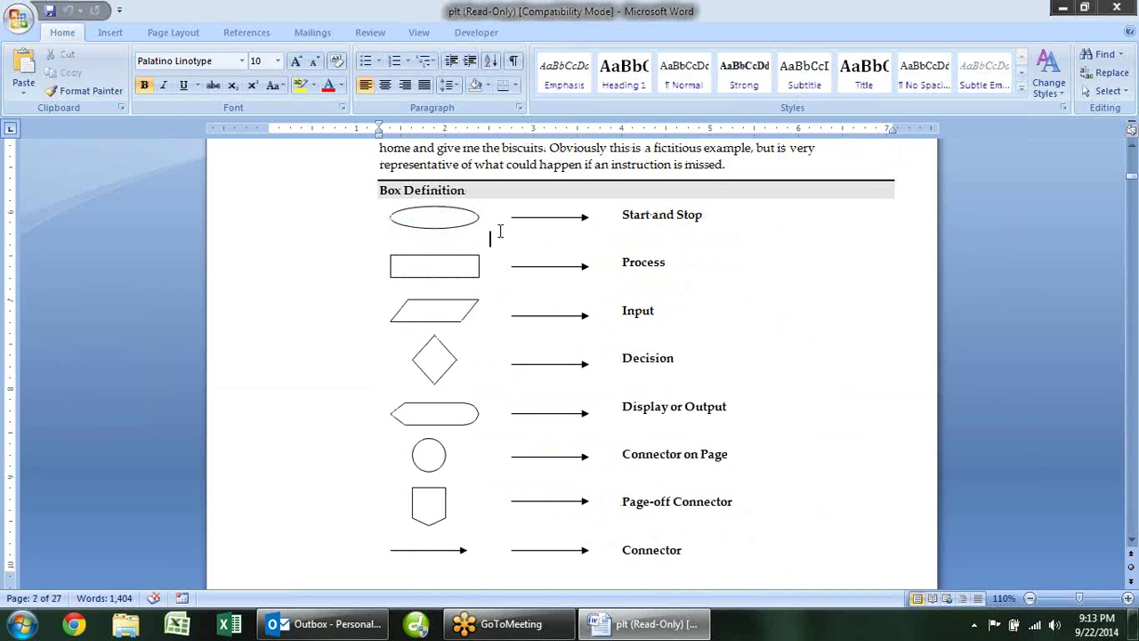
click(459, 218)
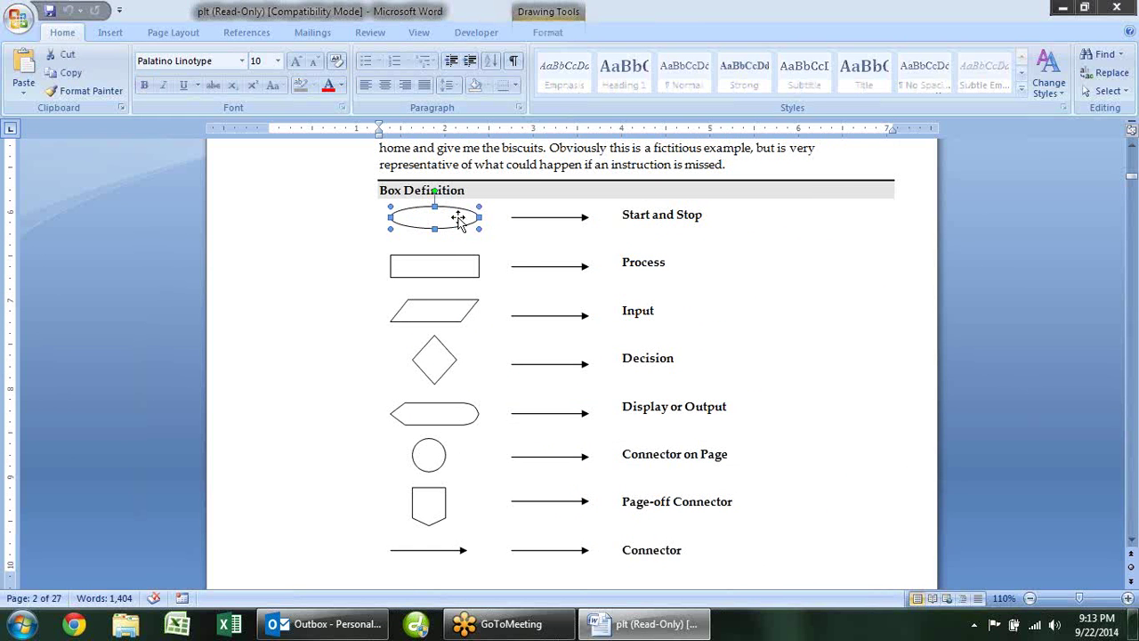
click(478, 263)
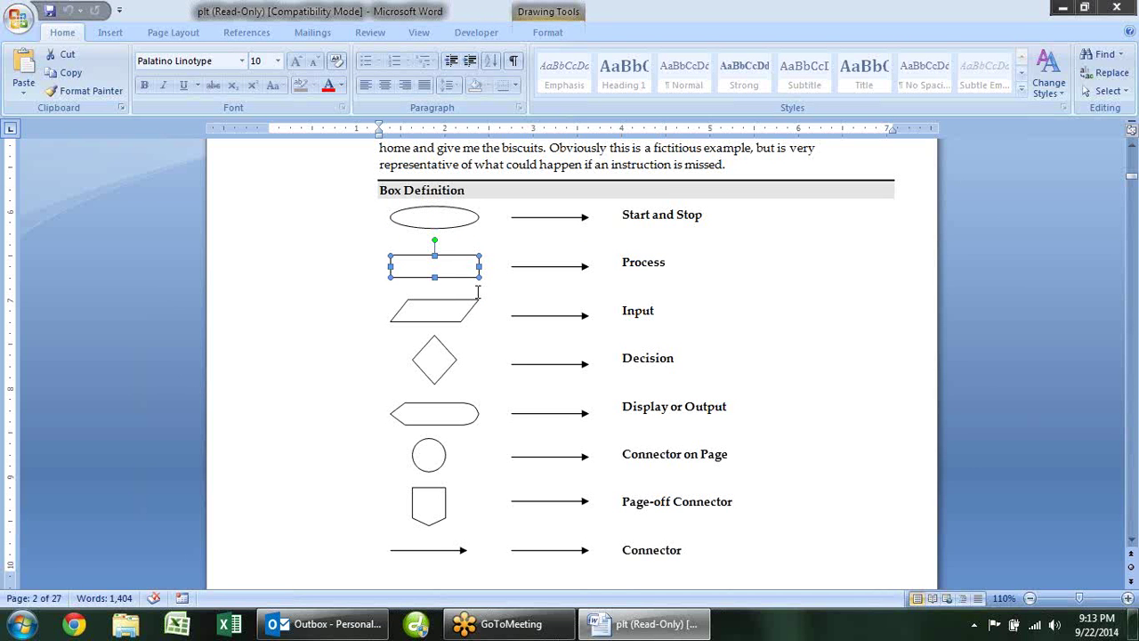
click(450, 220)
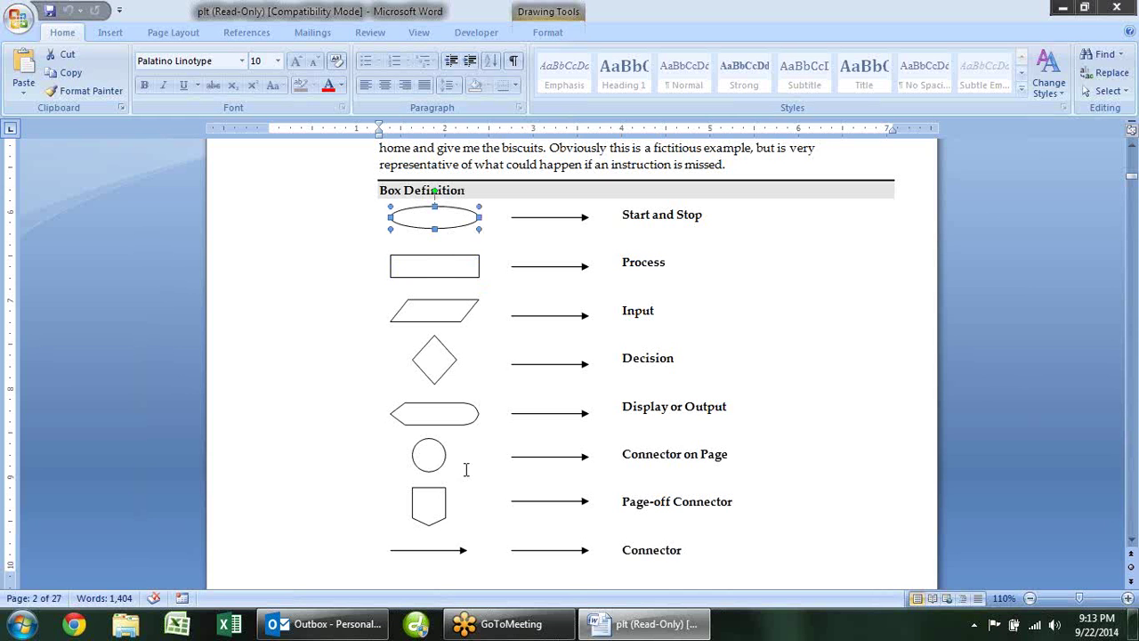
click(471, 271)
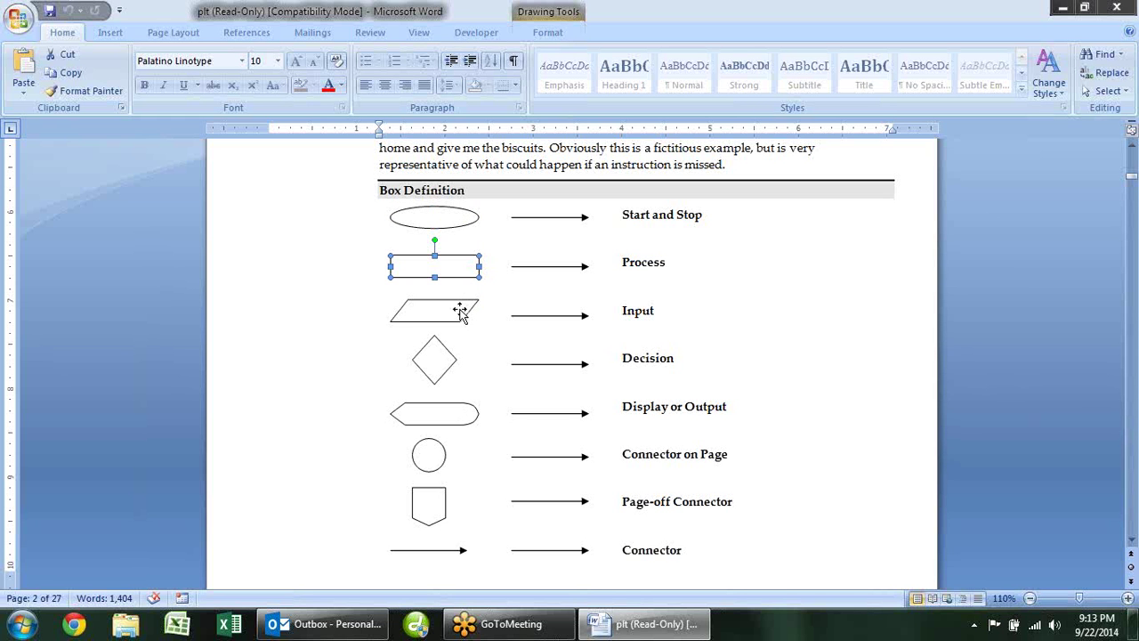
click(460, 309)
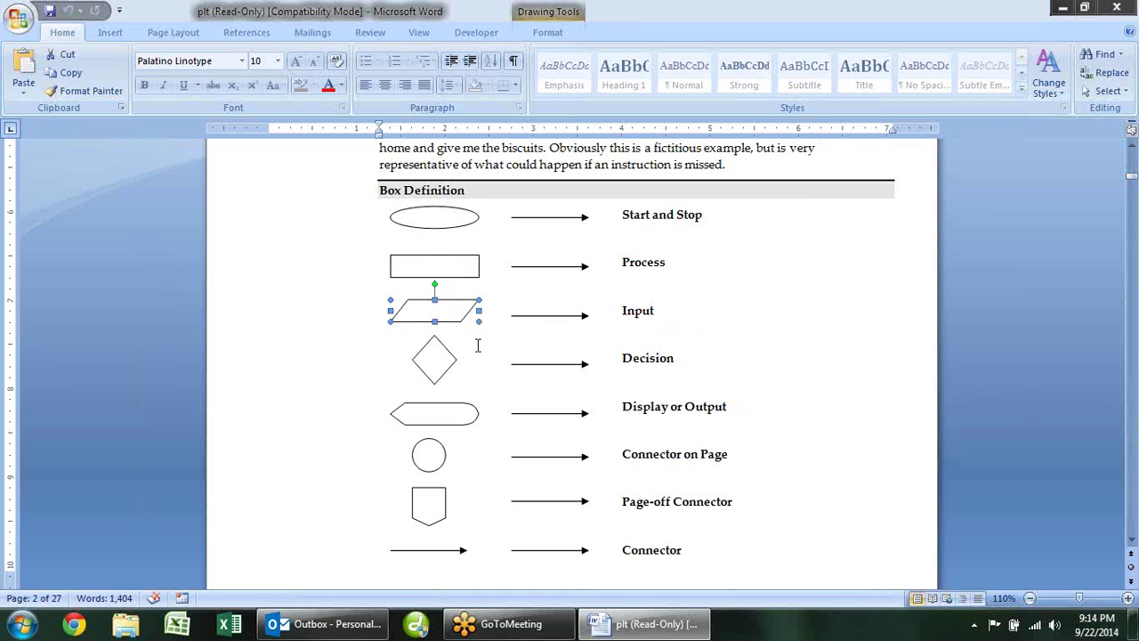
click(477, 345)
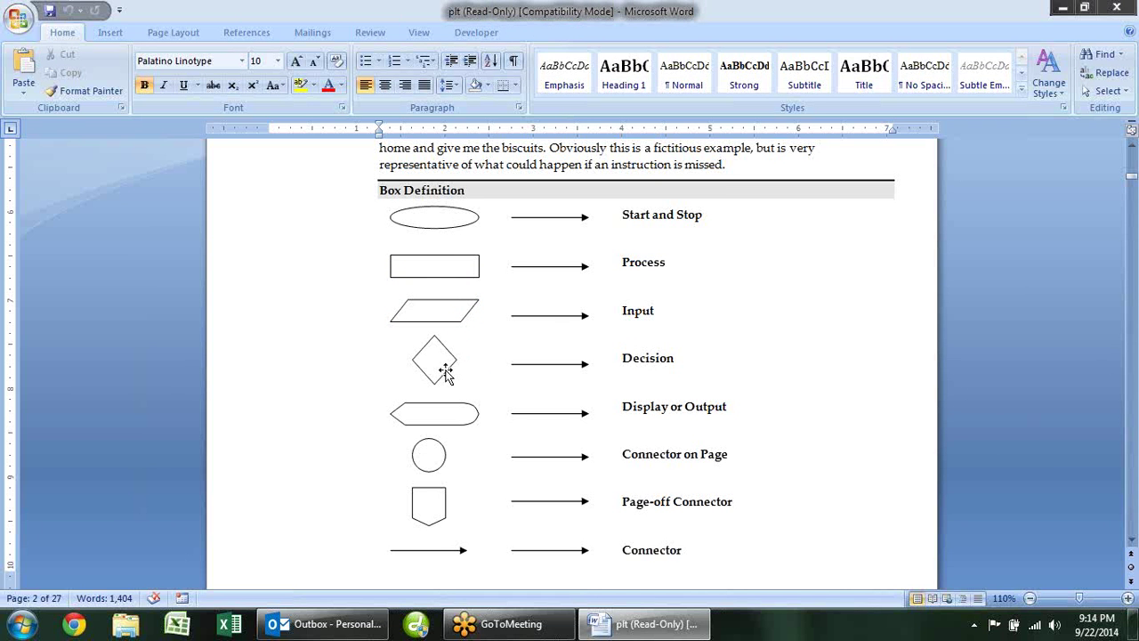
click(445, 372)
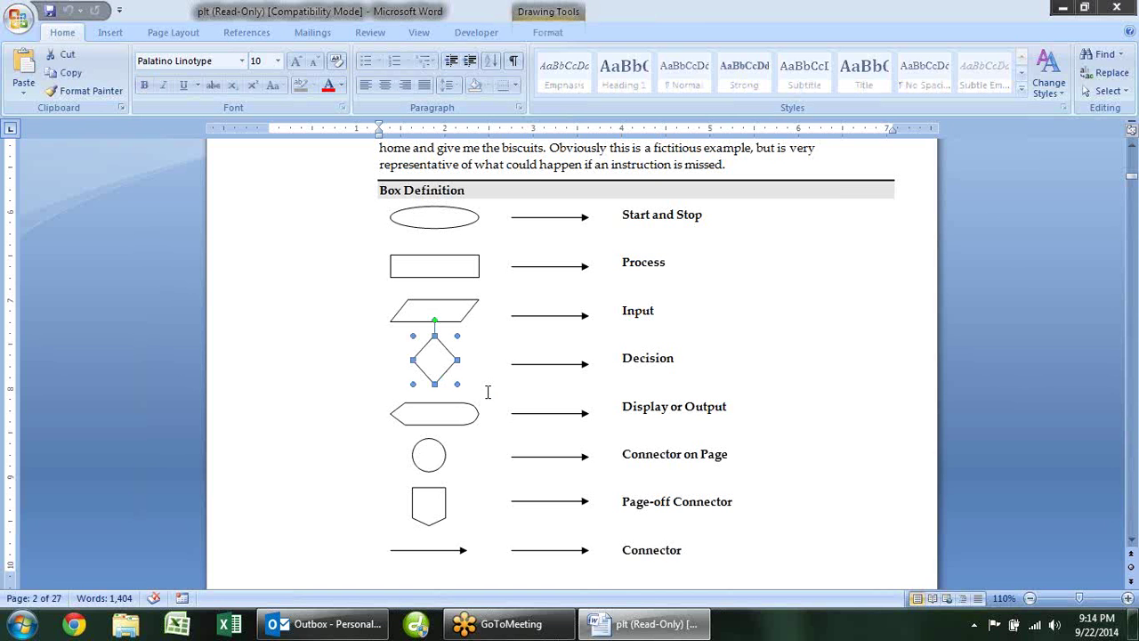
click(470, 347)
click(443, 369)
click(446, 415)
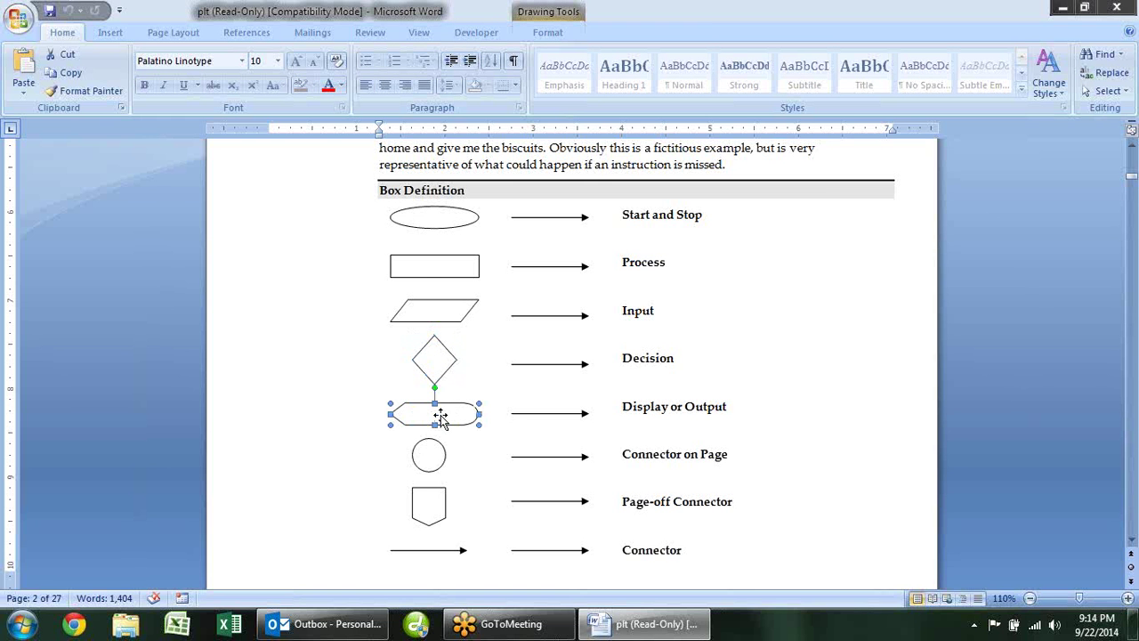
click(427, 460)
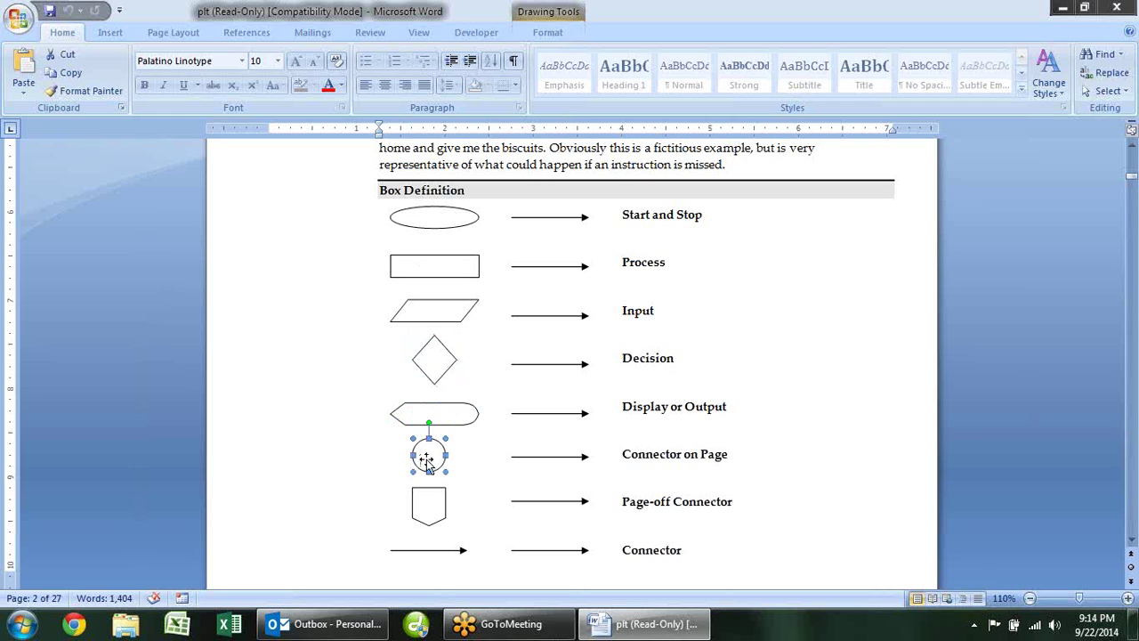
click(435, 512)
click(429, 462)
click(441, 506)
click(420, 456)
click(436, 503)
click(430, 455)
click(435, 512)
click(443, 220)
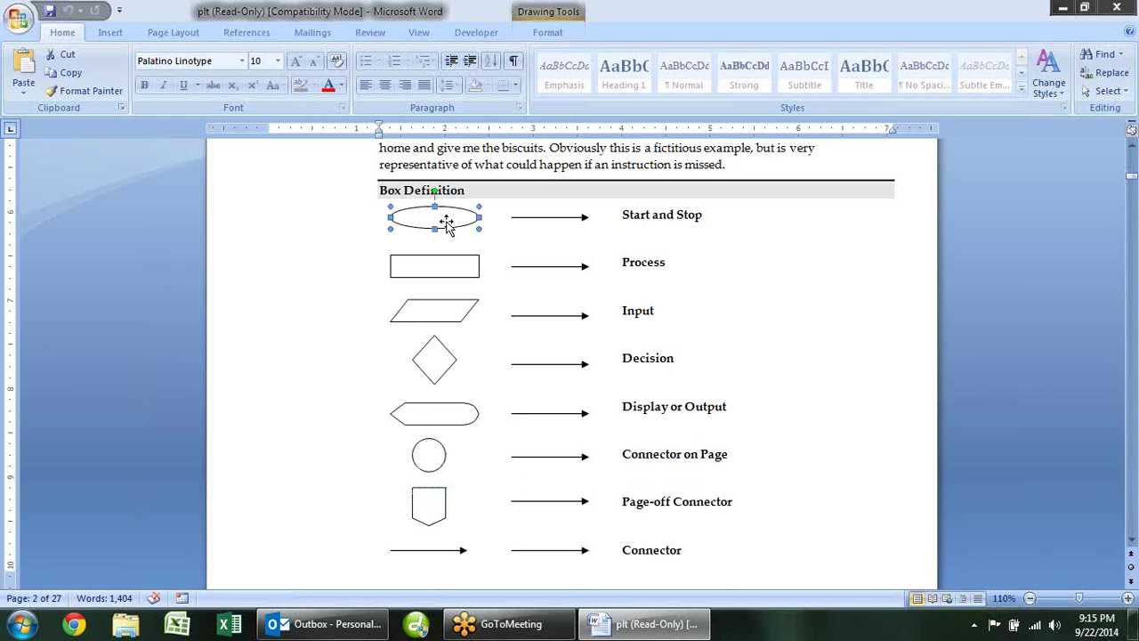
click(444, 267)
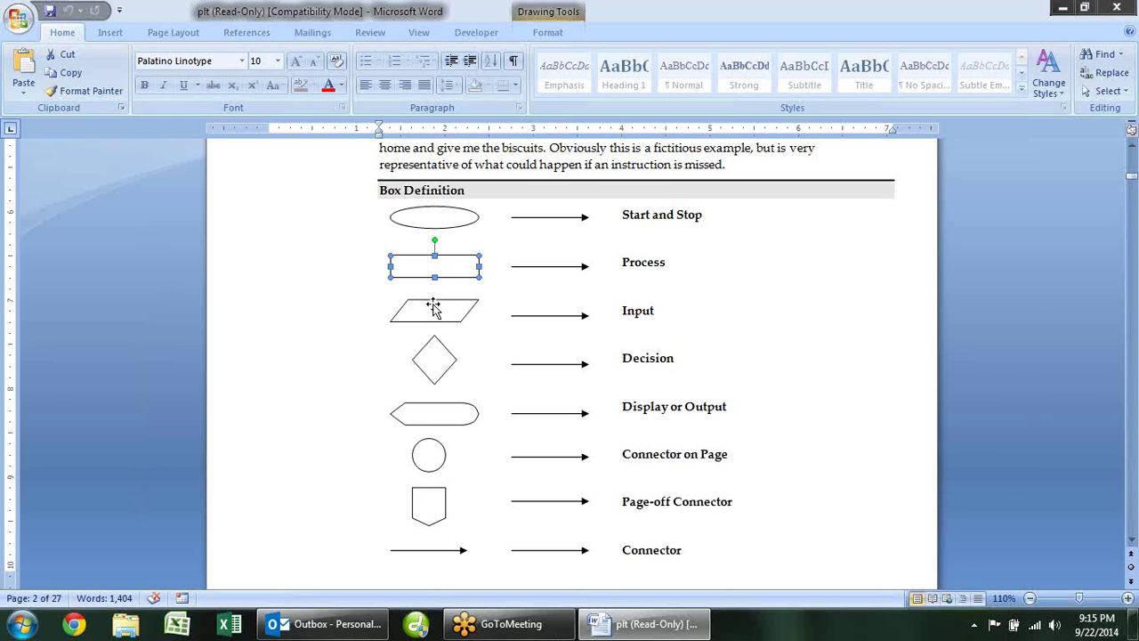
click(435, 311)
click(447, 360)
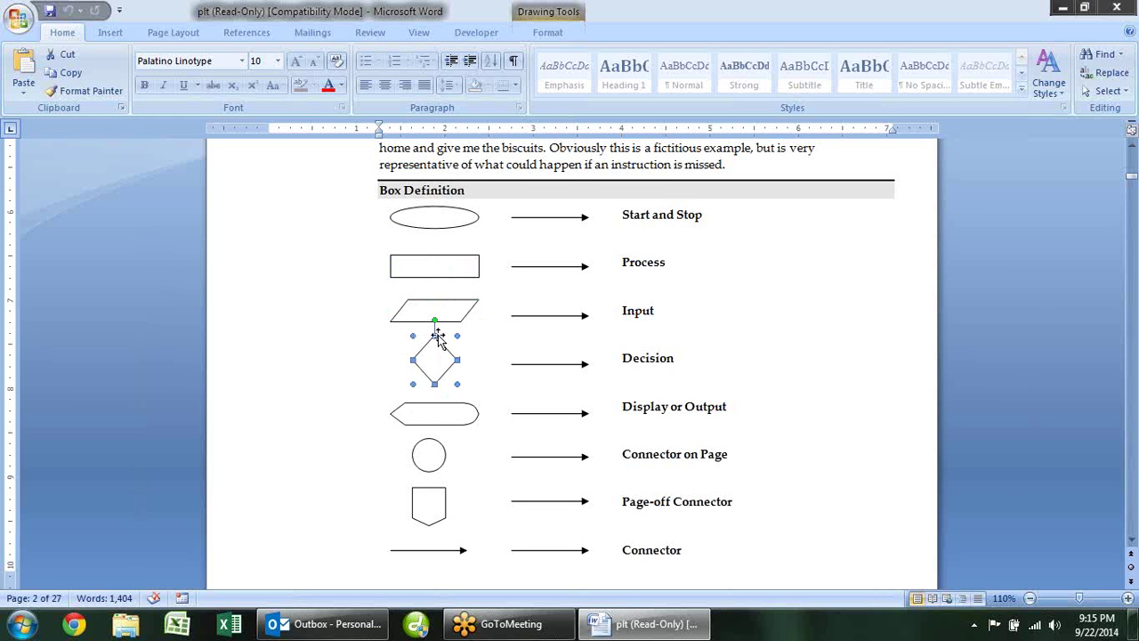
click(437, 420)
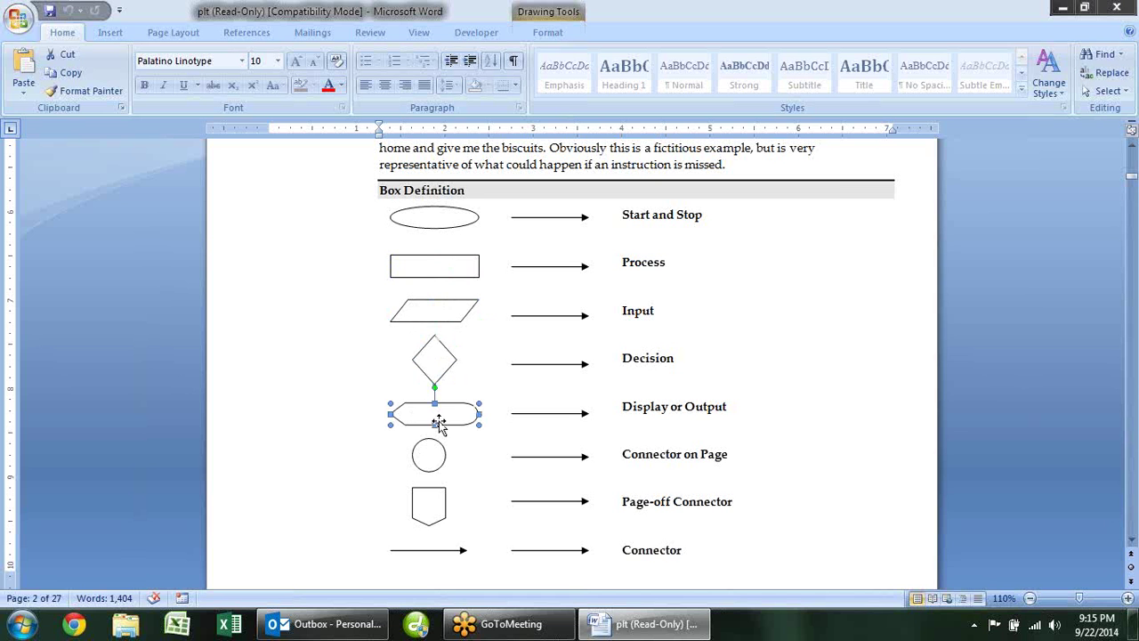
click(486, 453)
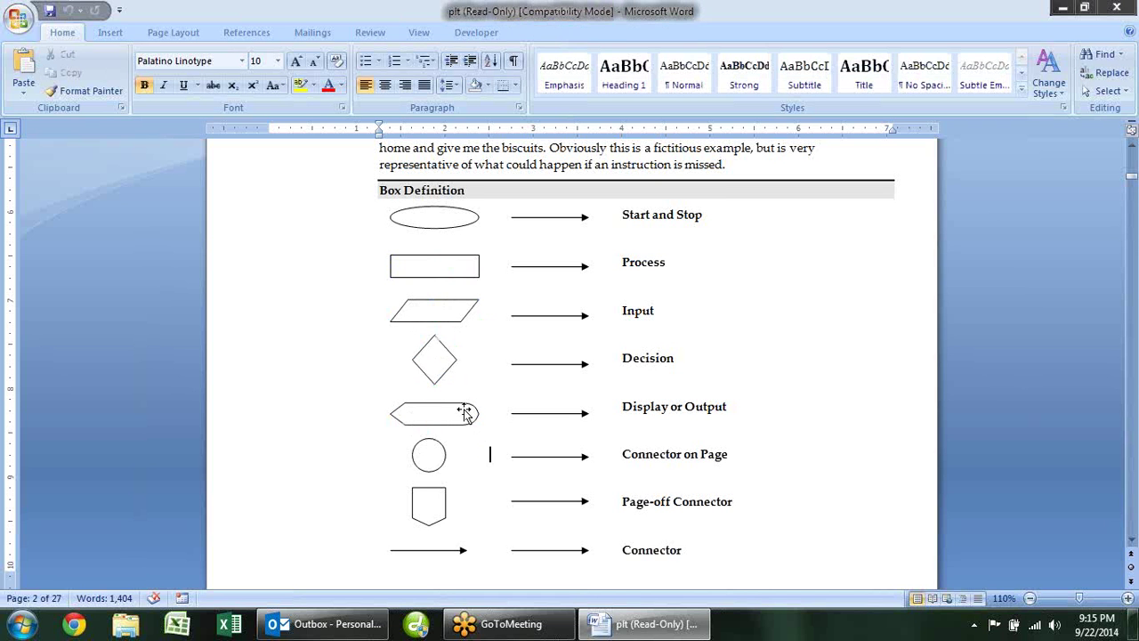
click(462, 409)
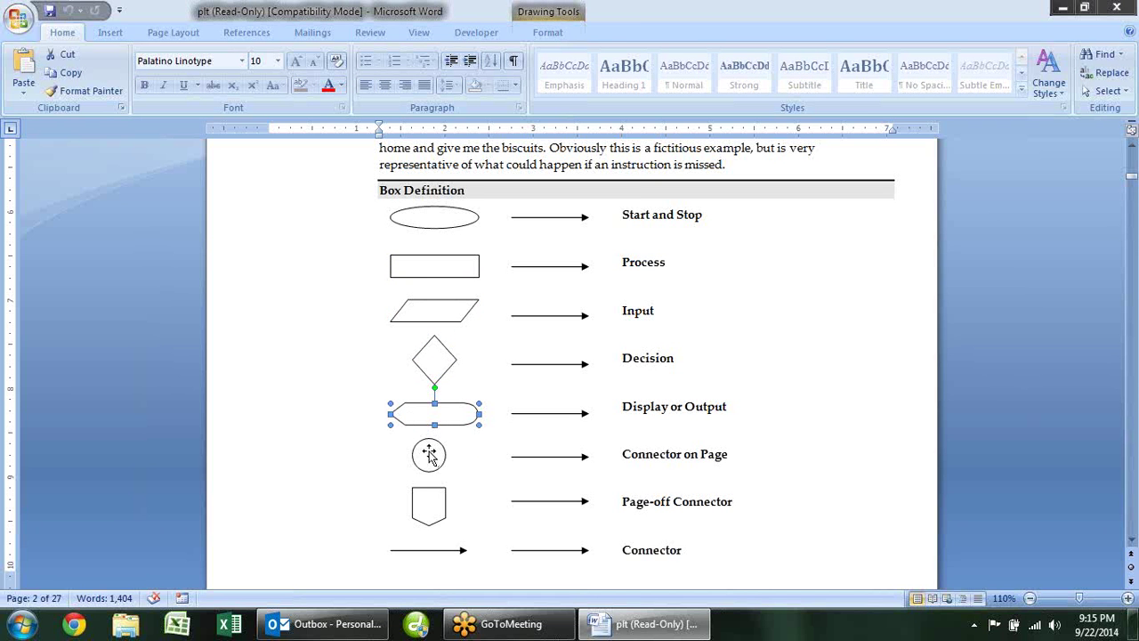
click(442, 461)
click(441, 503)
click(445, 550)
Scroll past the FAQ and Additional Inputs sections to the Do It verb-to-symbol table.
scroll(534, 460, down, 3)
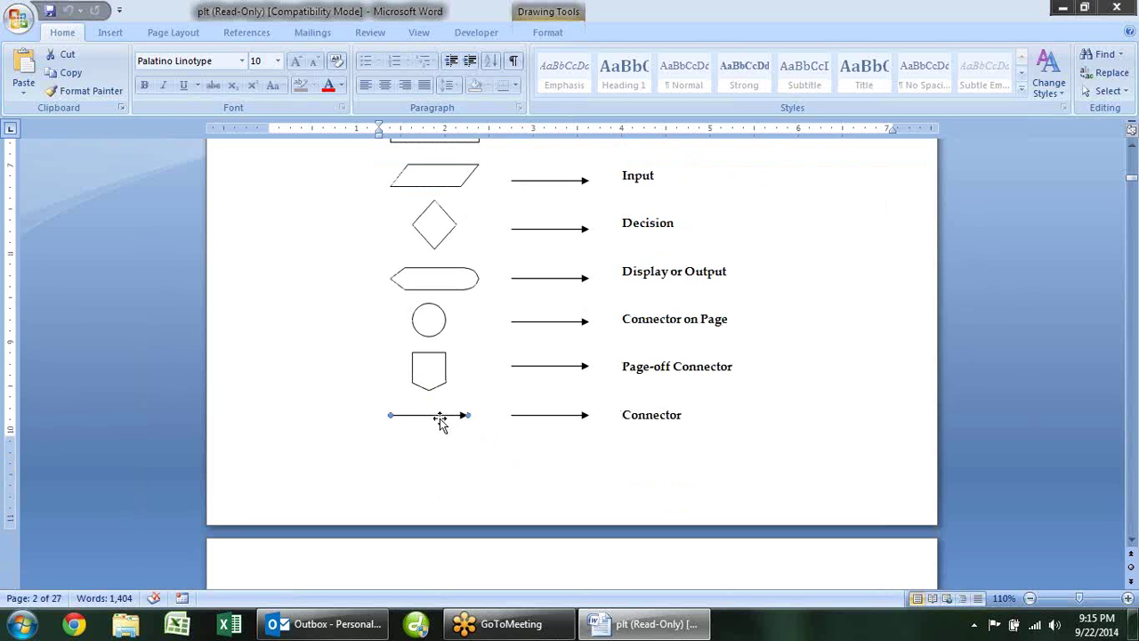
scroll(439, 422, up, 1)
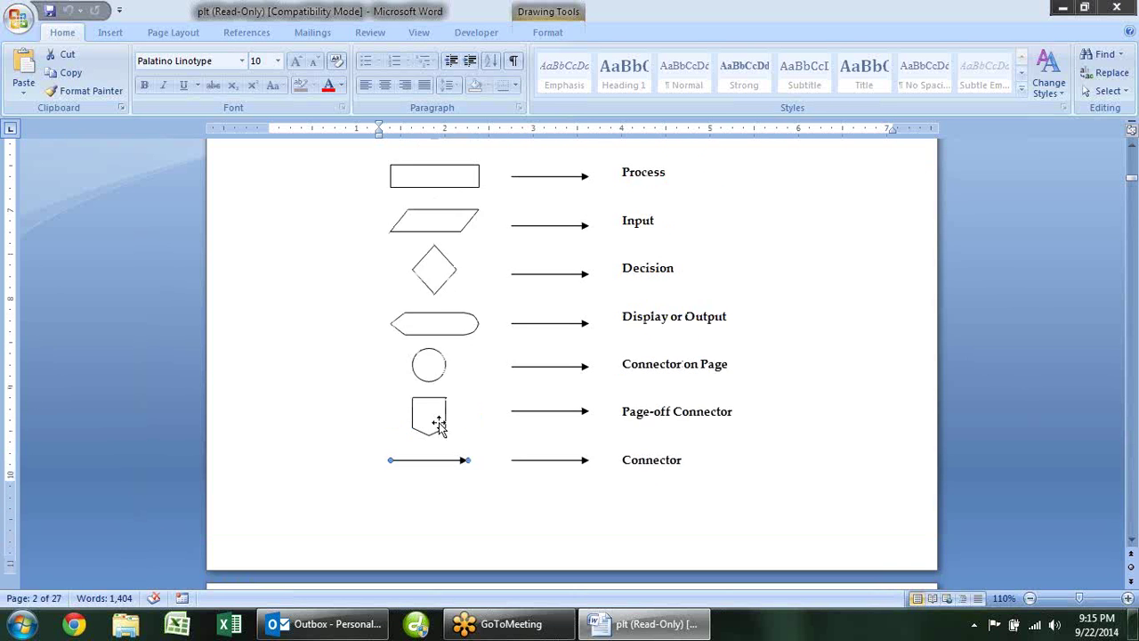
scroll(440, 422, up, 1)
scroll(439, 421, down, 4)
scroll(439, 422, down, 4)
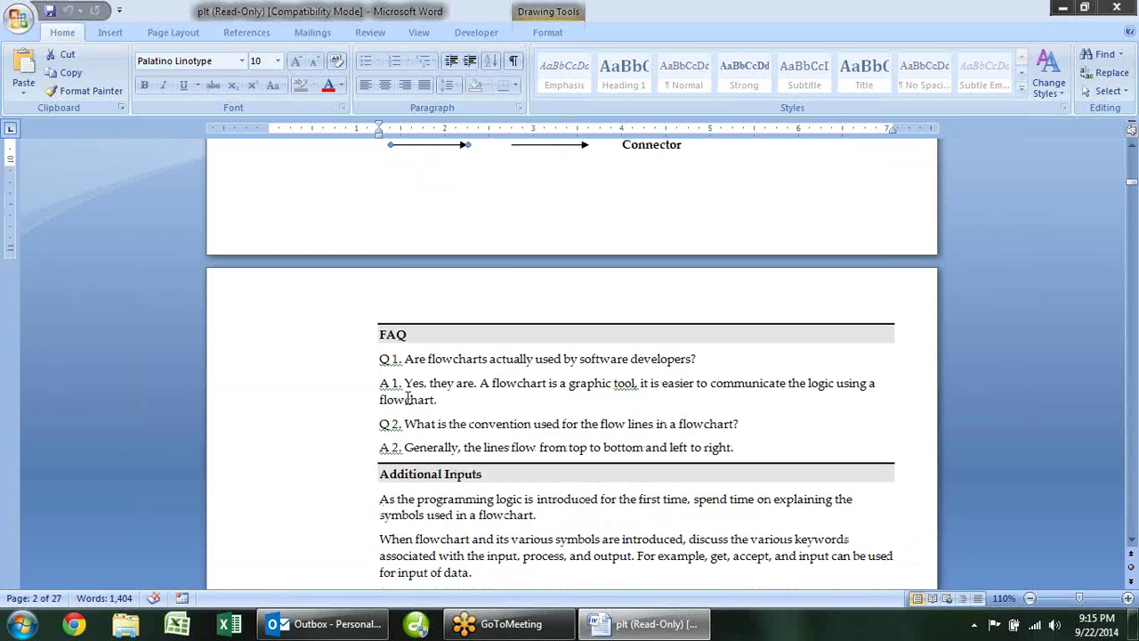
scroll(407, 397, down, 1)
scroll(408, 397, down, 2)
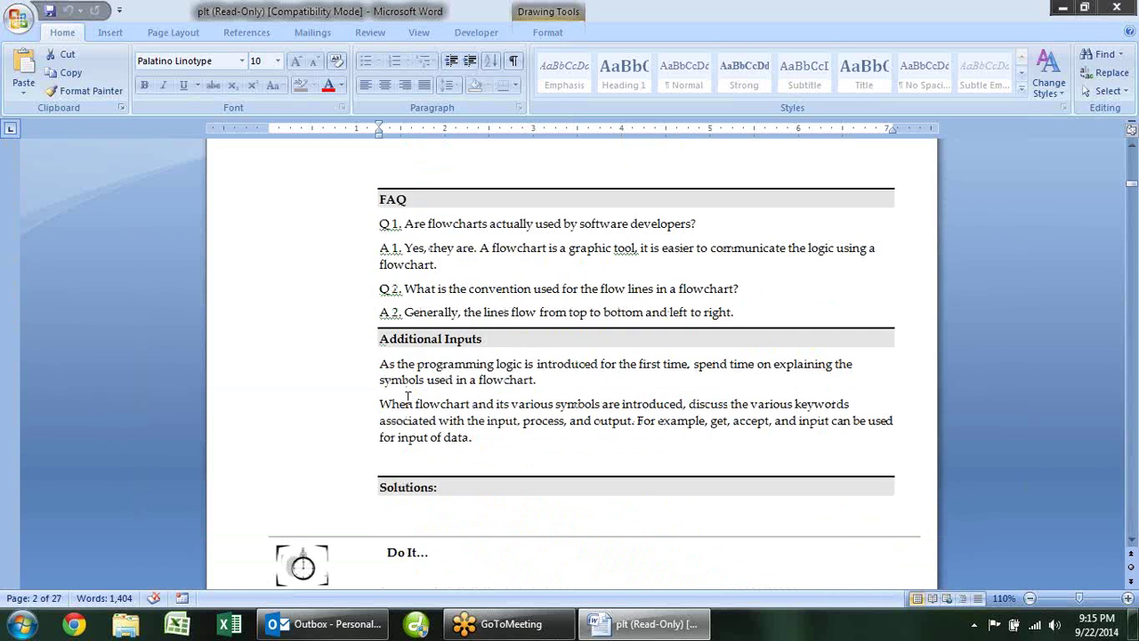
scroll(517, 318, down, 4)
scroll(518, 322, down, 3)
scroll(516, 321, down, 4)
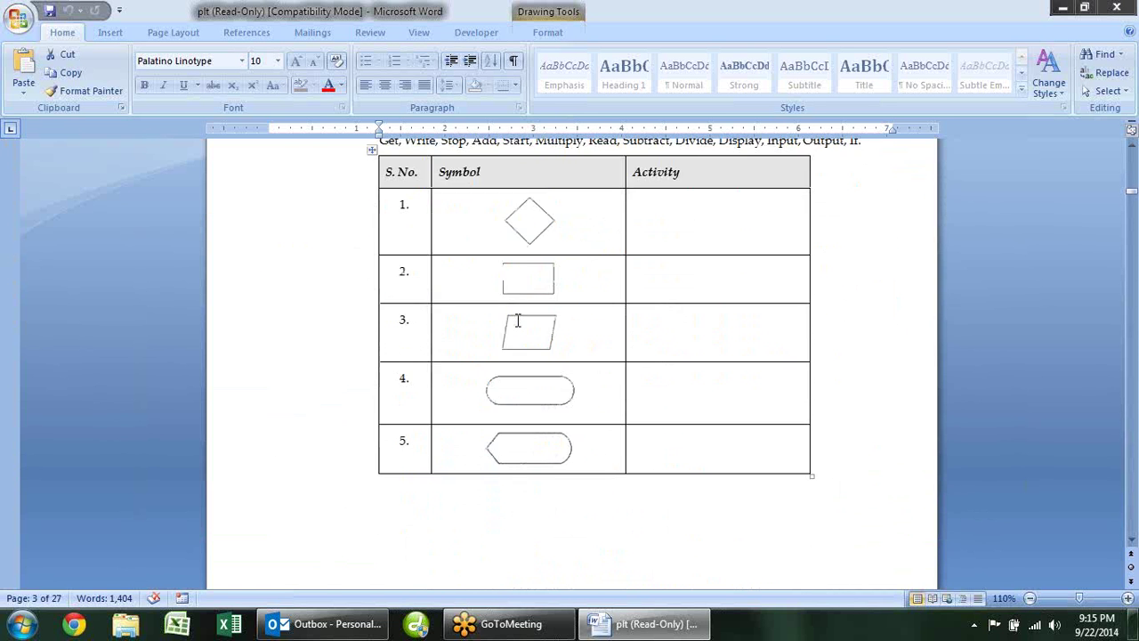
scroll(516, 323, up, 2)
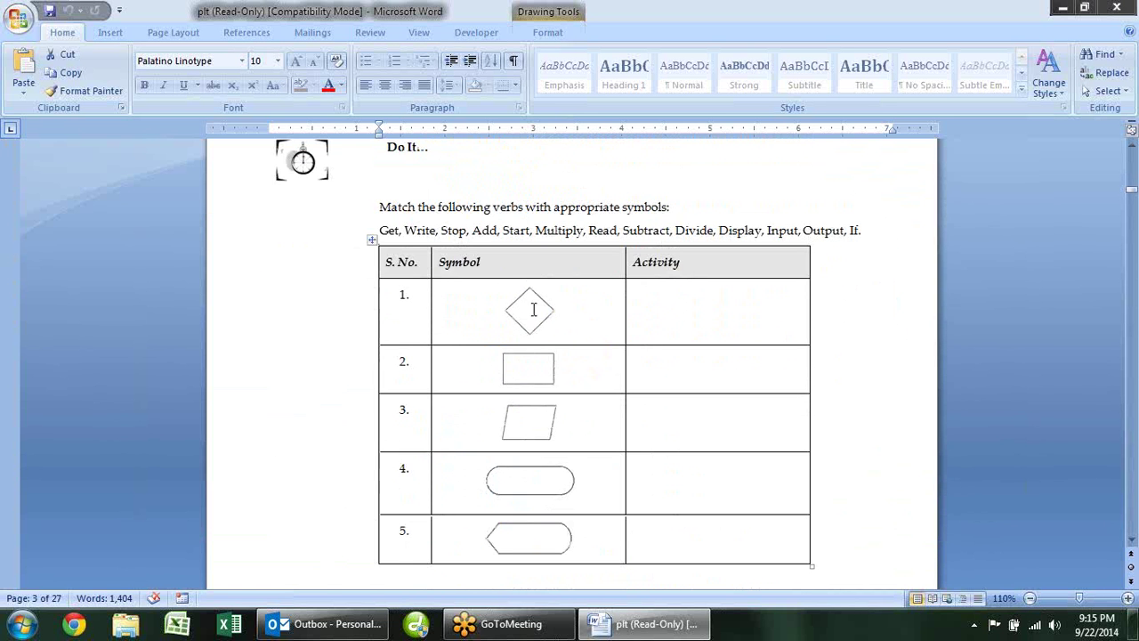
click(533, 308)
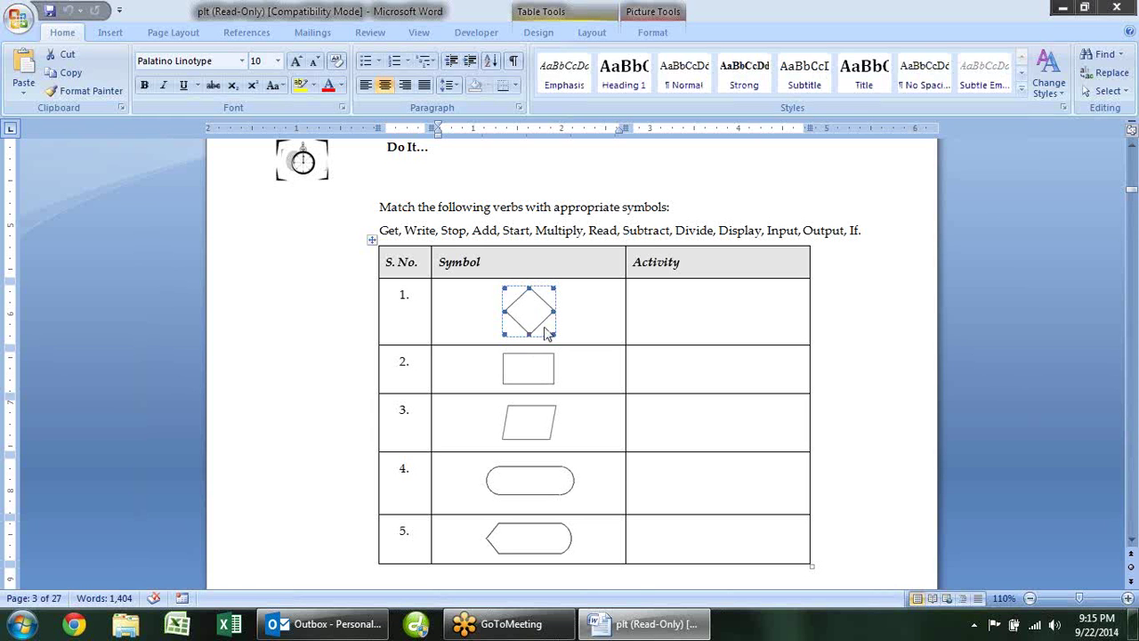
click(672, 311)
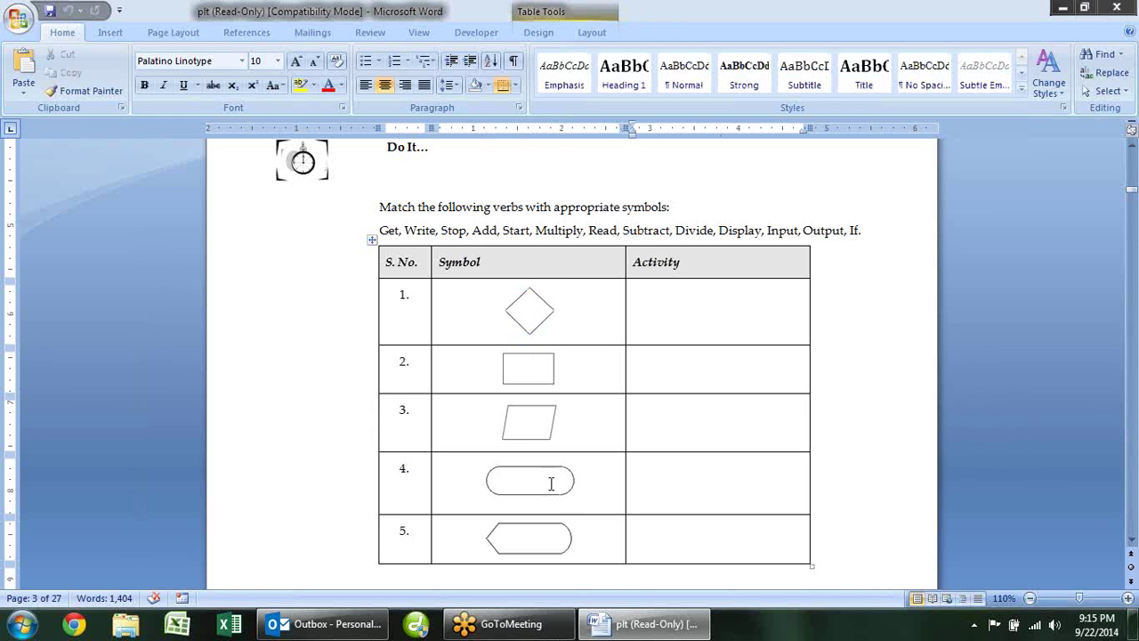
click(531, 364)
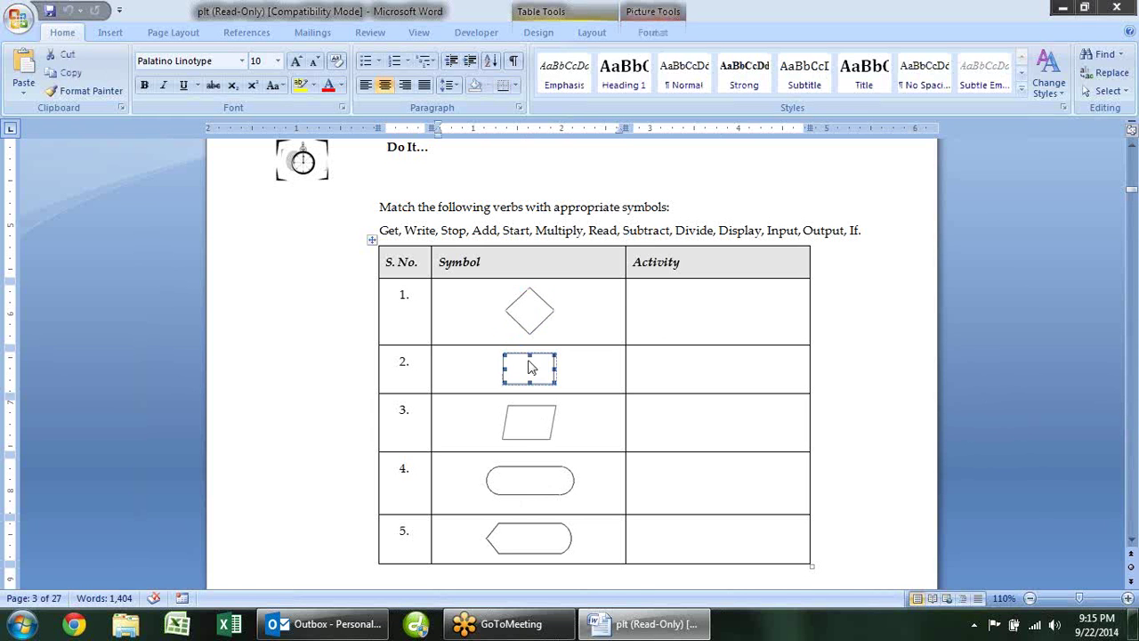
click(645, 362)
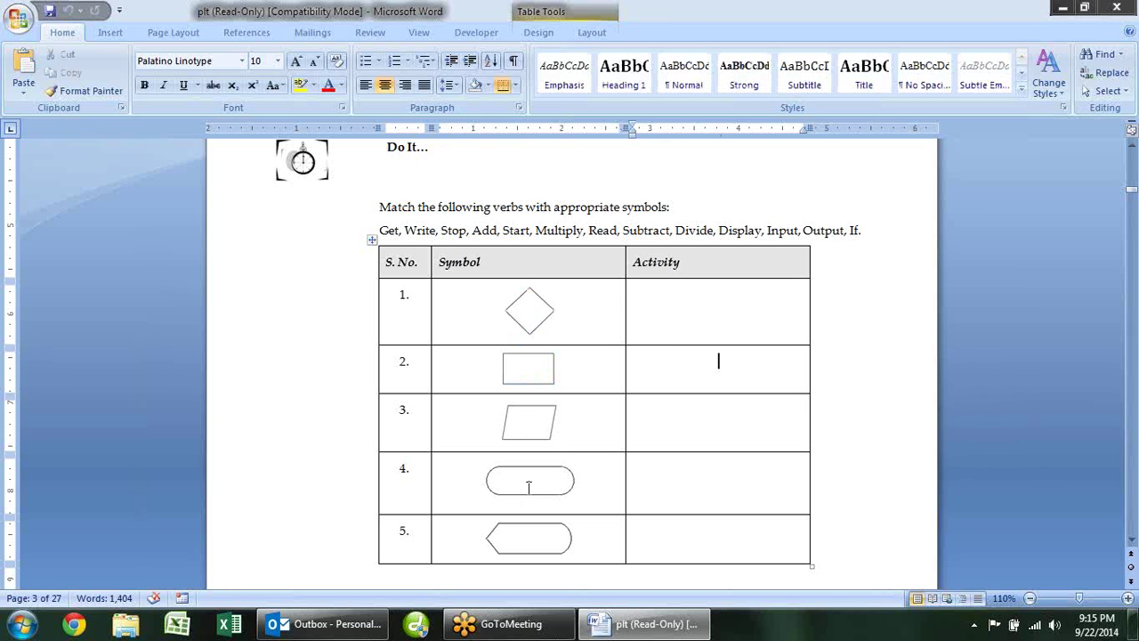
click(520, 432)
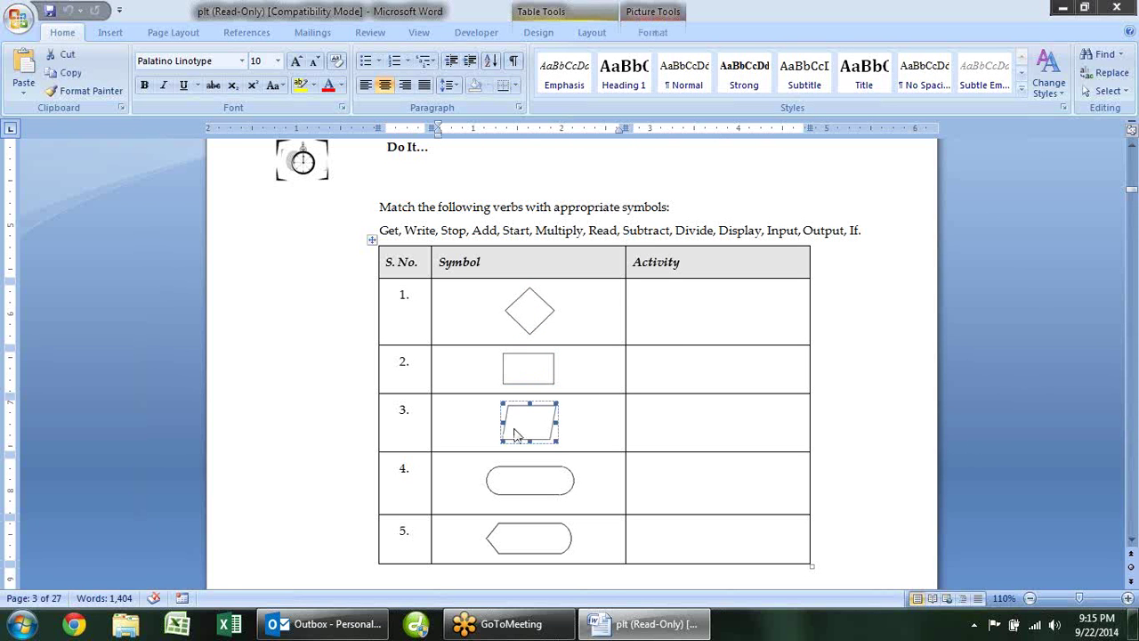
click(671, 433)
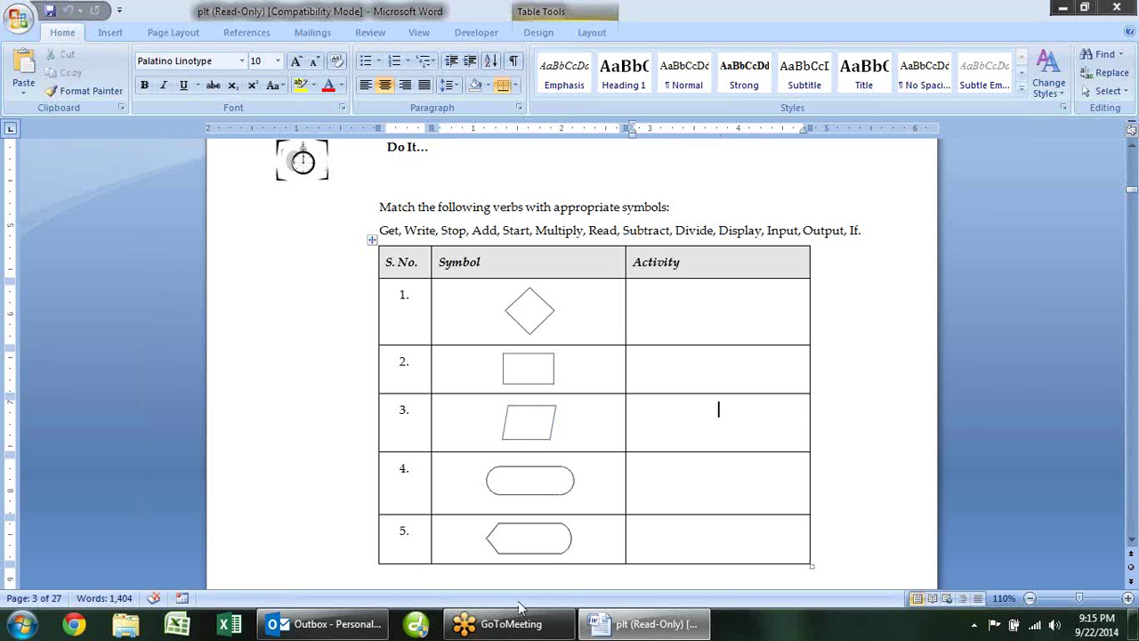
click(537, 482)
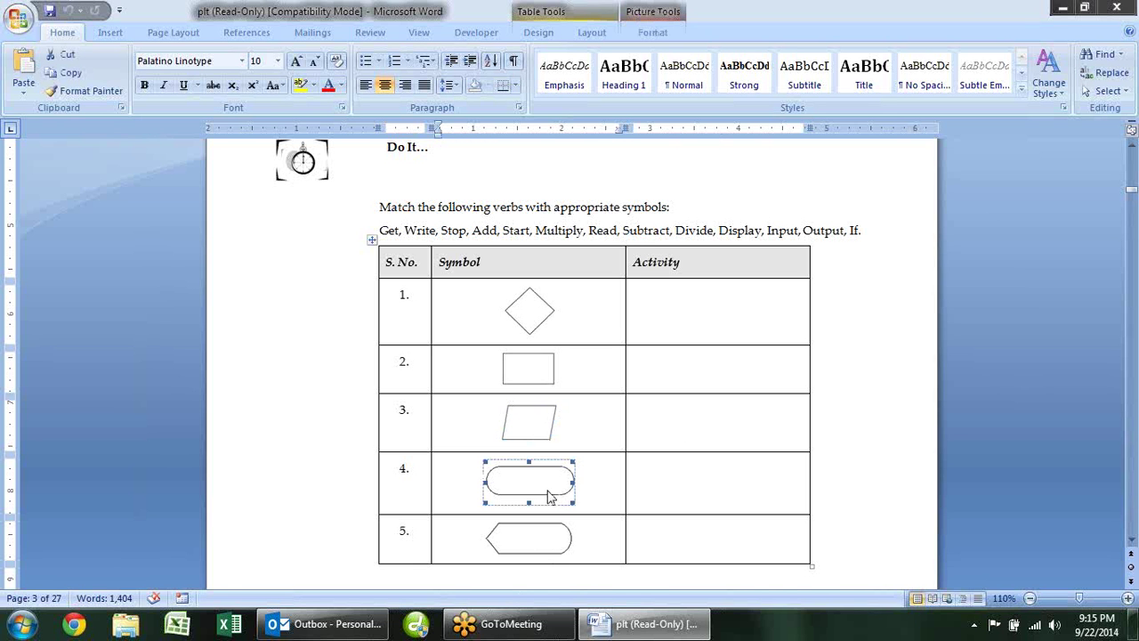
click(676, 484)
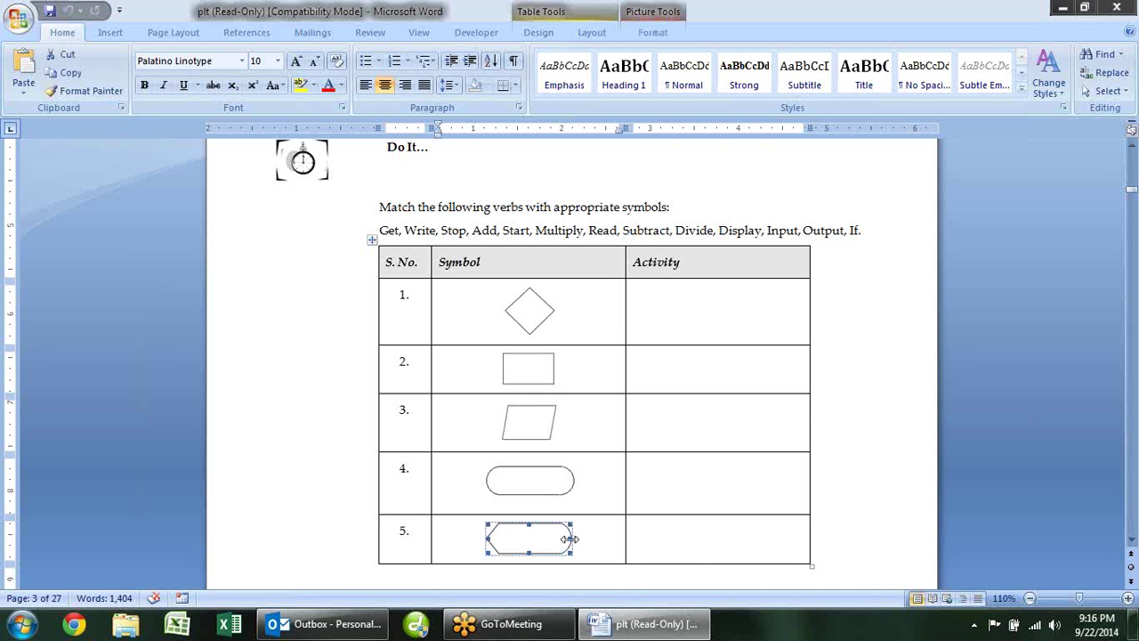
click(537, 406)
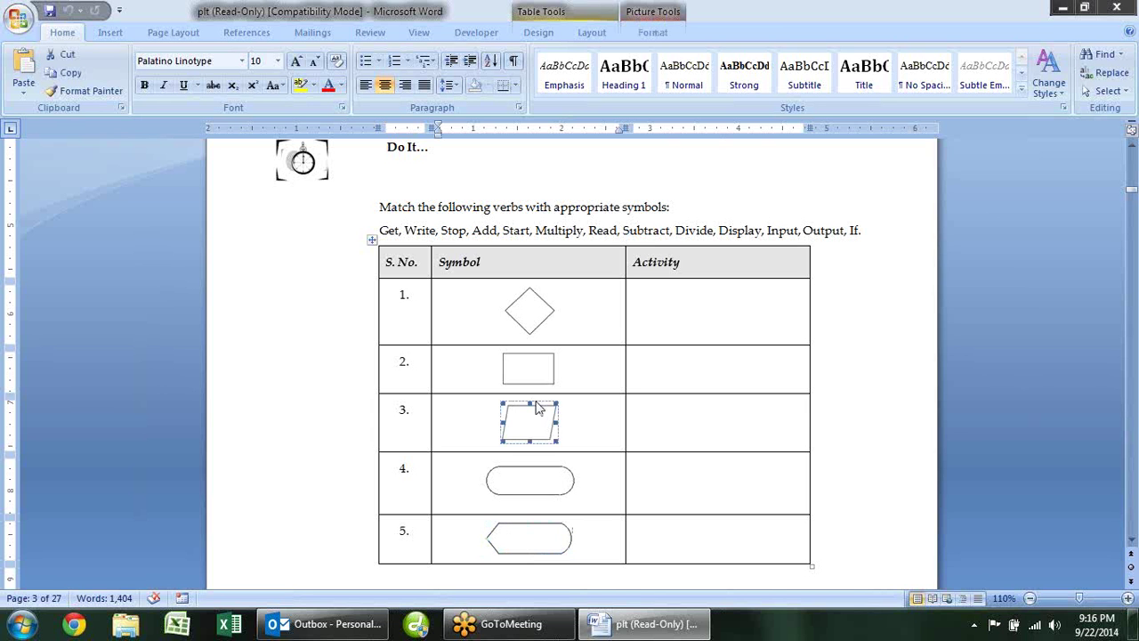
click(544, 372)
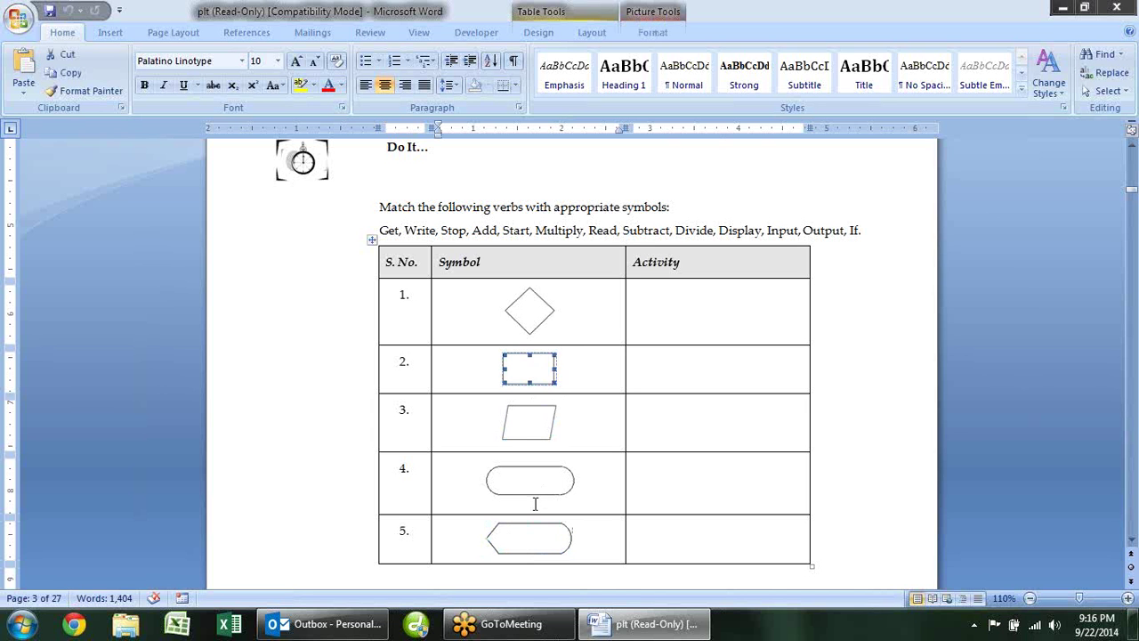
click(528, 535)
click(533, 494)
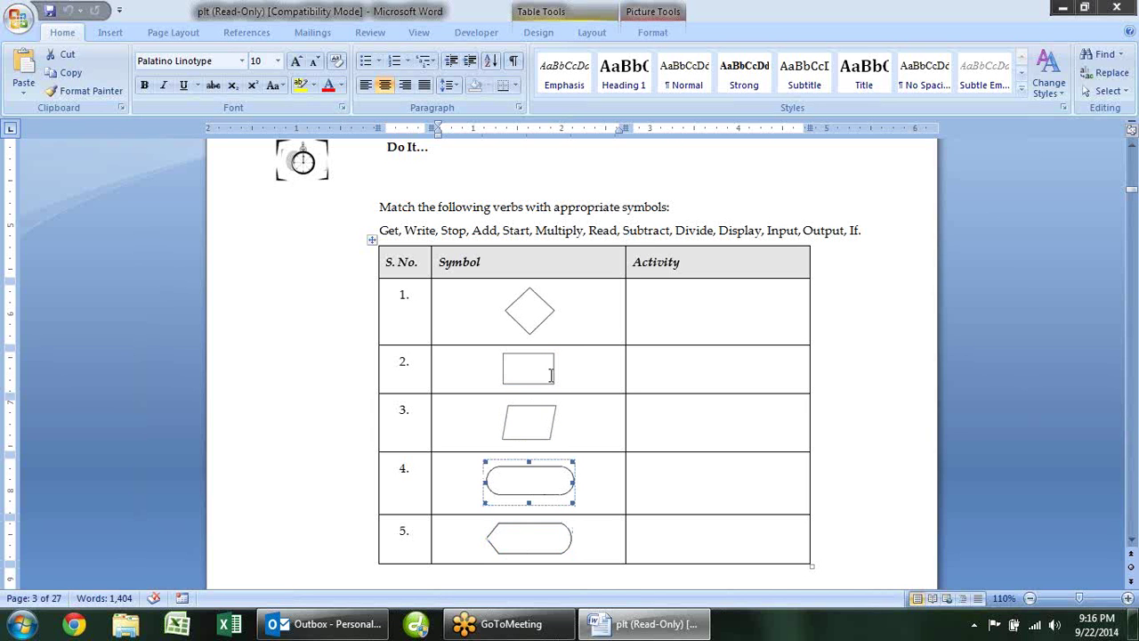
click(535, 330)
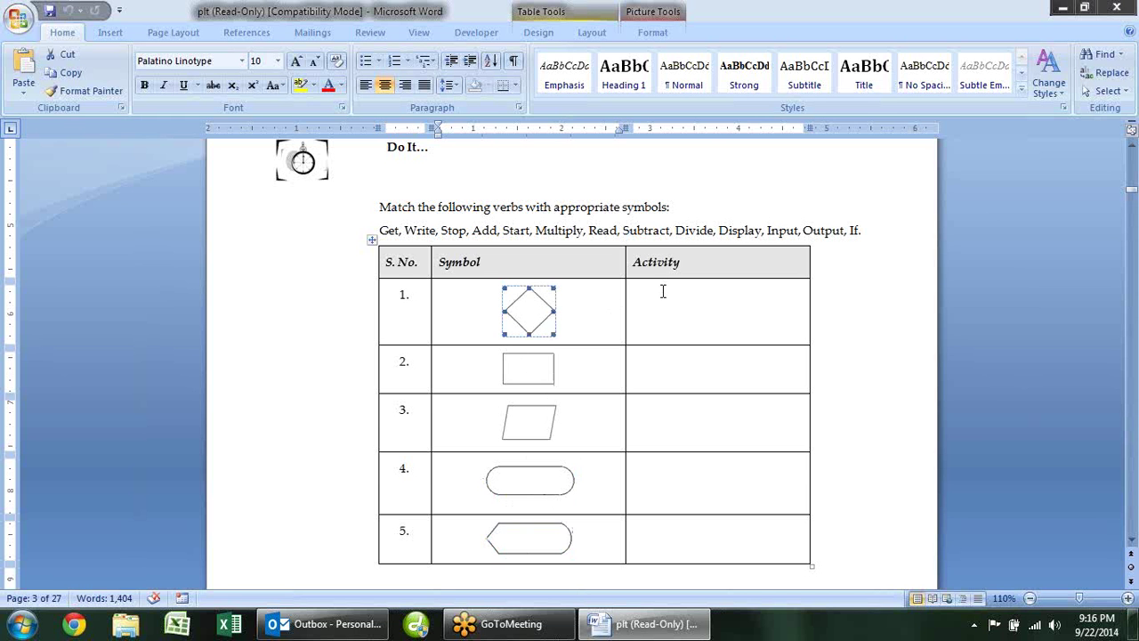
Scroll to the next page showing the Solution list and the I.P.1 IICP admission flowchart.
scroll(663, 291, down, 2)
scroll(663, 291, down, 2)
scroll(663, 291, down, 4)
scroll(667, 289, down, 1)
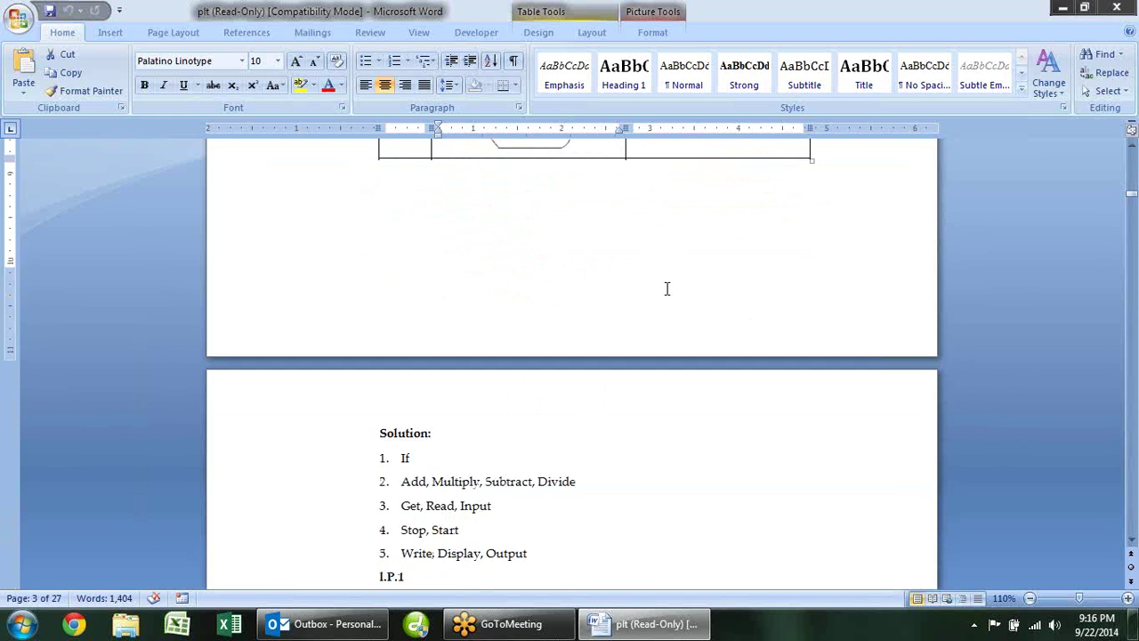
scroll(666, 288, down, 3)
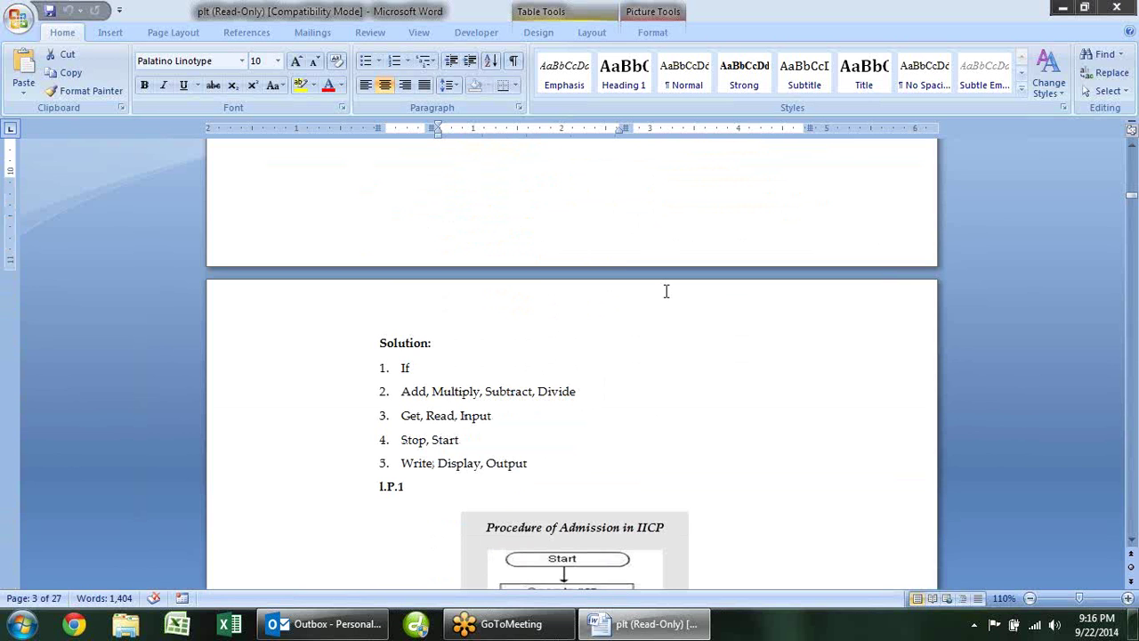
scroll(666, 291, down, 2)
scroll(666, 291, down, 5)
scroll(665, 289, down, 2)
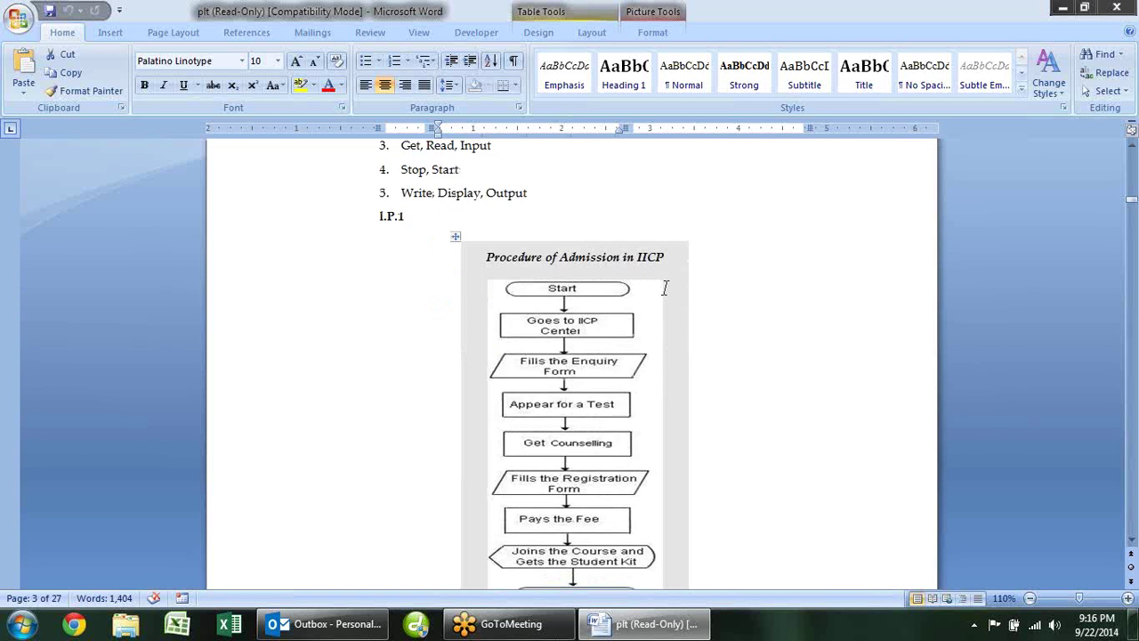
scroll(664, 287, down, 3)
scroll(659, 288, up, 2)
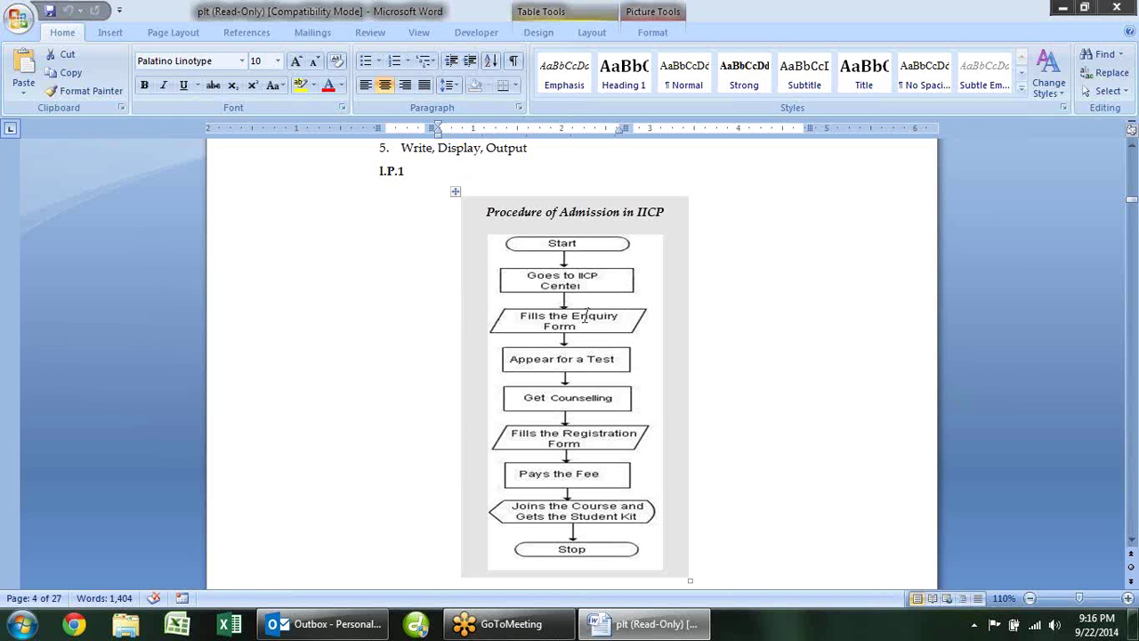
scroll(587, 316, up, 1)
scroll(691, 509, up, 1)
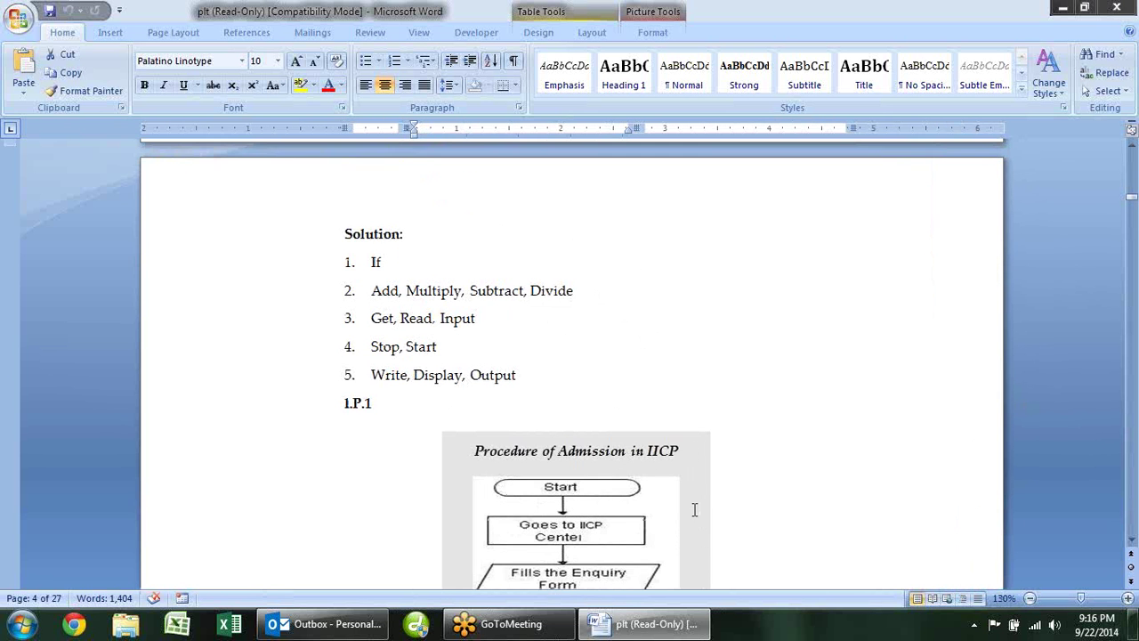
scroll(701, 431, down, 2)
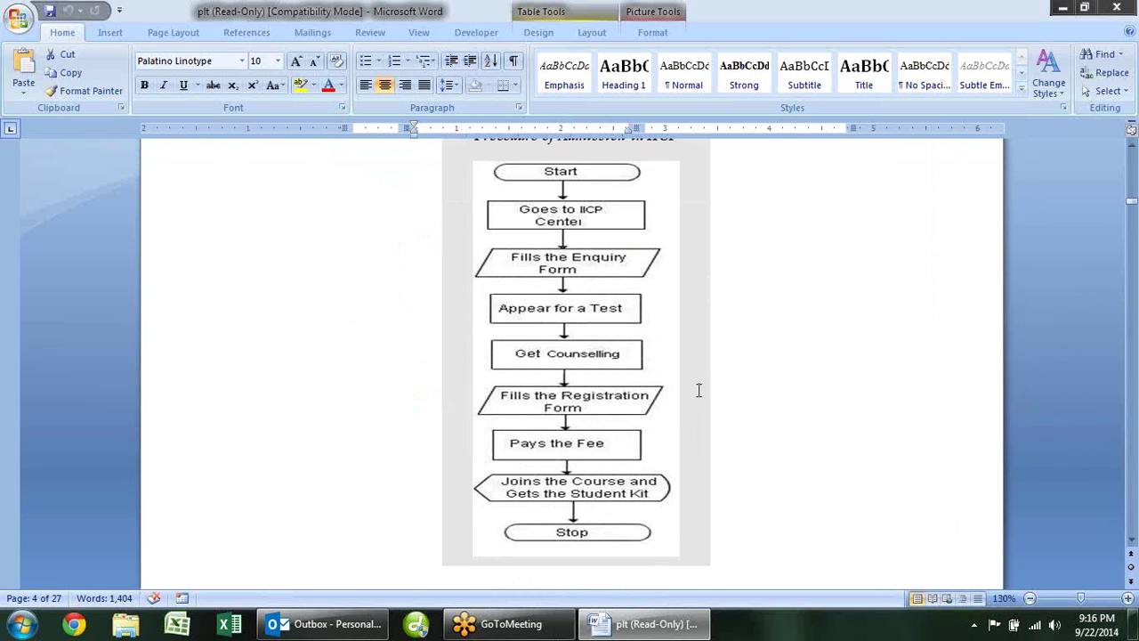
scroll(699, 389, up, 1)
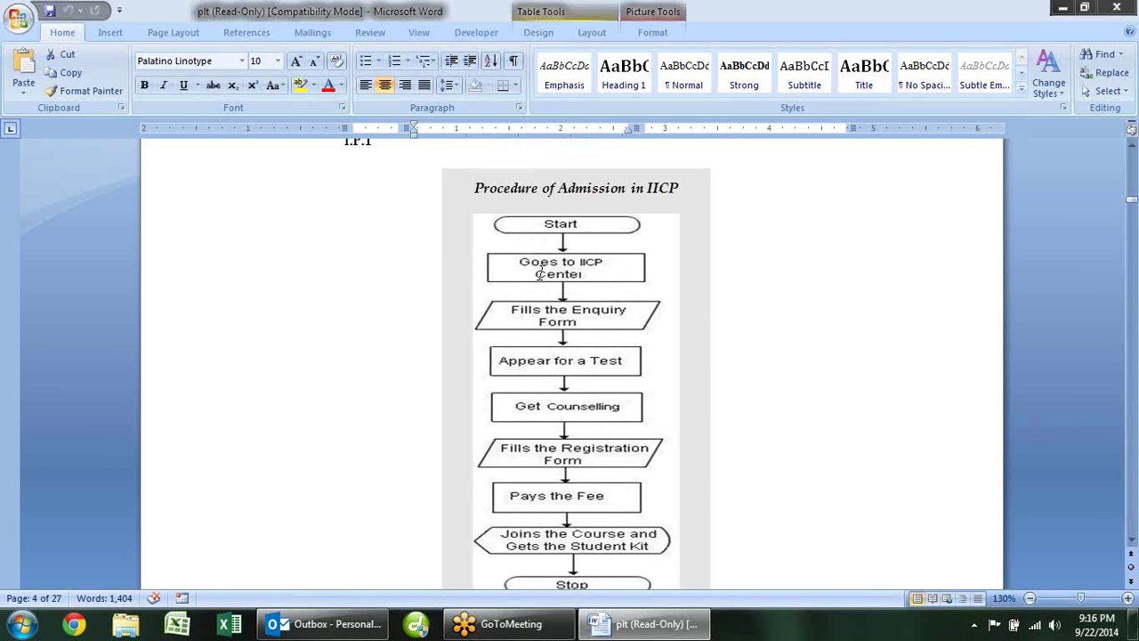
click(611, 278)
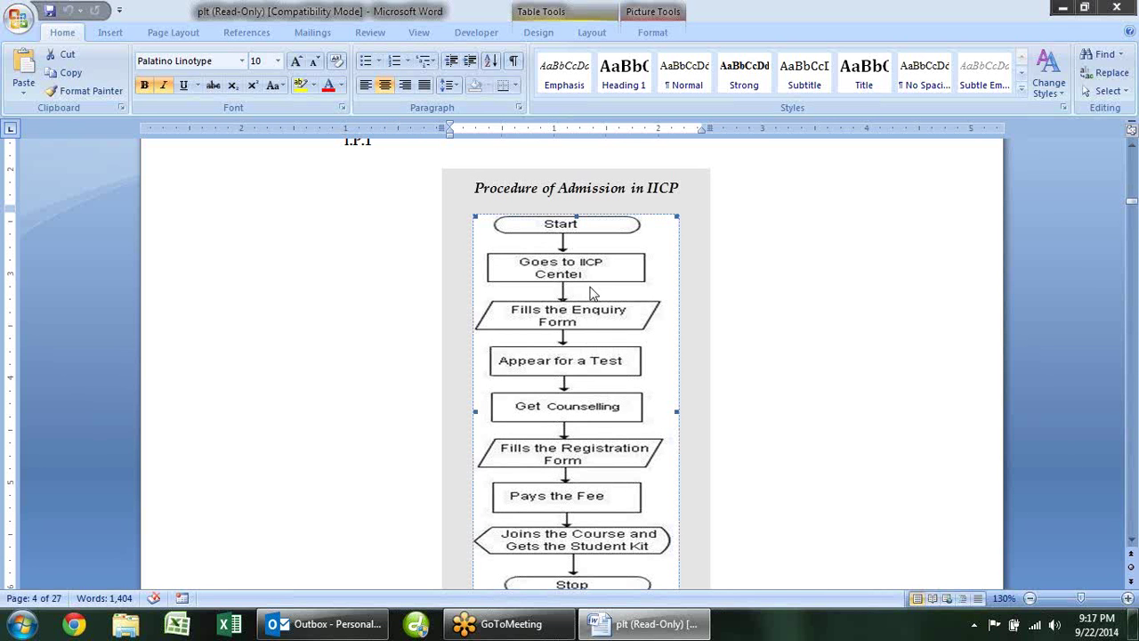
scroll(594, 293, down, 3)
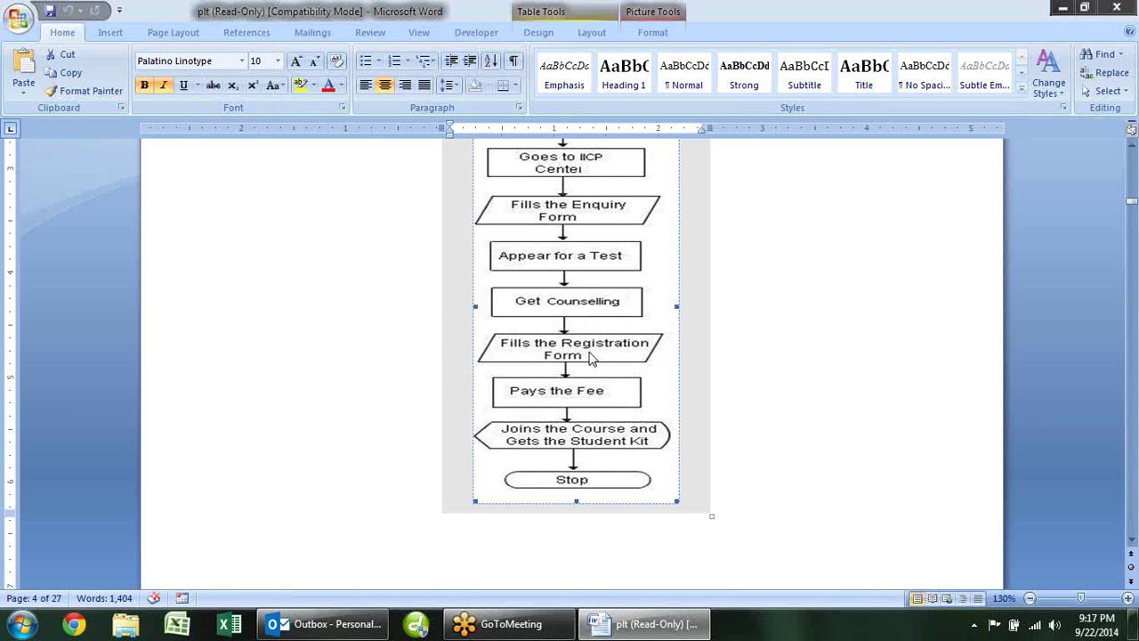
scroll(592, 360, down, 1)
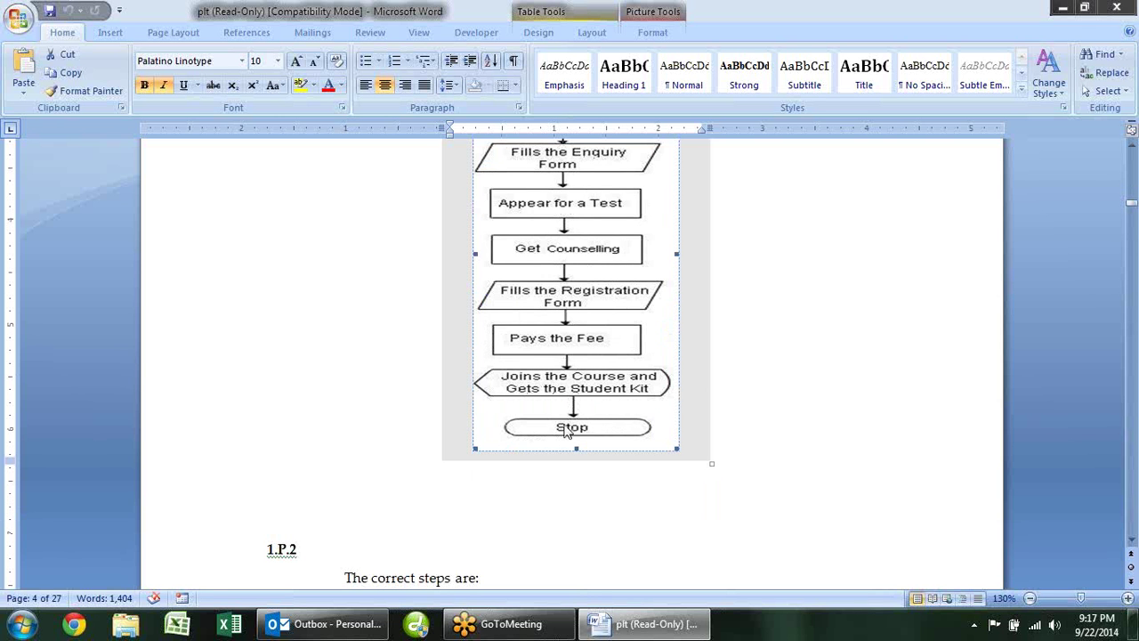
scroll(712, 353, up, 2)
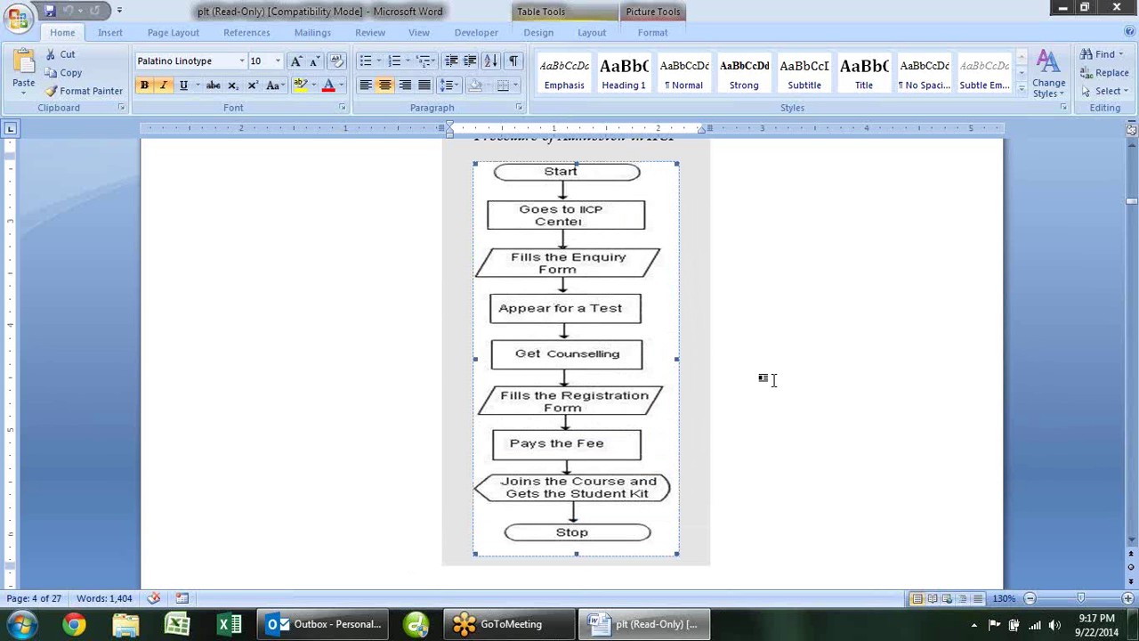
scroll(772, 380, down, 1)
scroll(773, 380, up, 1)
scroll(771, 380, down, 1)
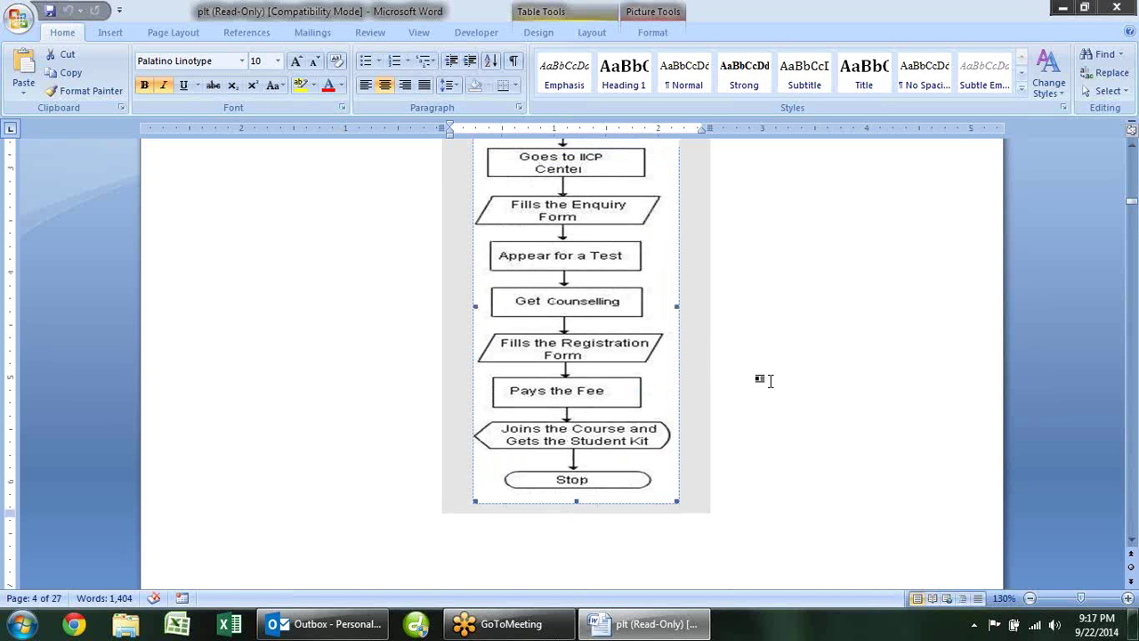
Scroll down to the 'Sequence of Steps to Add Two Numbers' flowchart.
scroll(771, 380, down, 2)
scroll(770, 380, down, 1)
scroll(771, 381, down, 1)
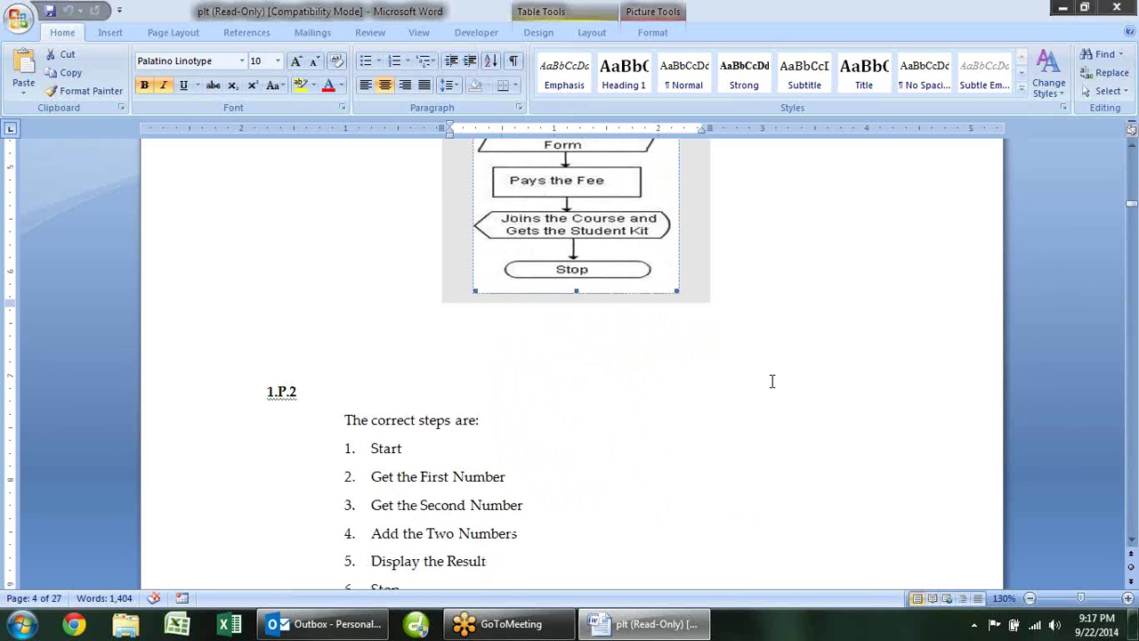
scroll(772, 381, down, 3)
scroll(772, 380, down, 2)
scroll(771, 381, down, 3)
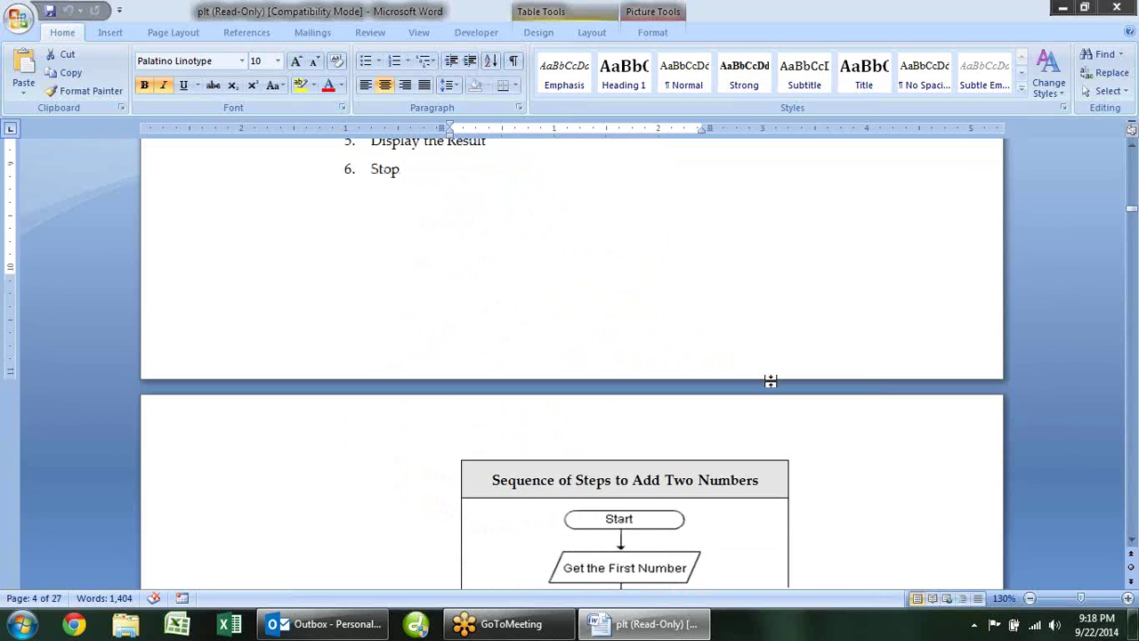
scroll(770, 380, down, 2)
scroll(772, 381, down, 2)
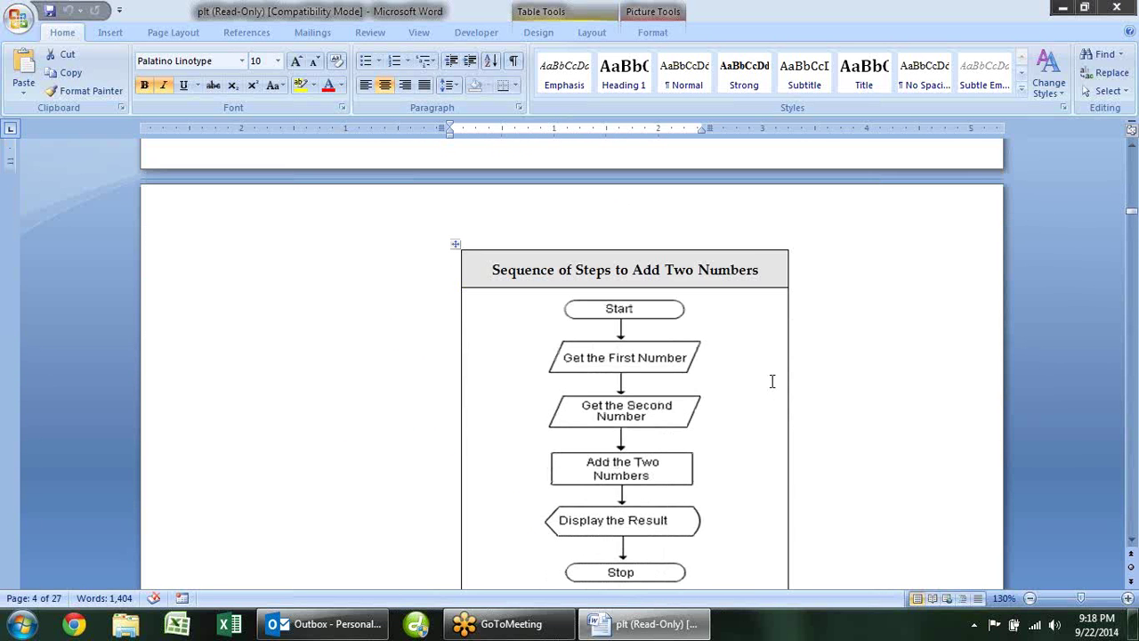
scroll(771, 381, down, 1)
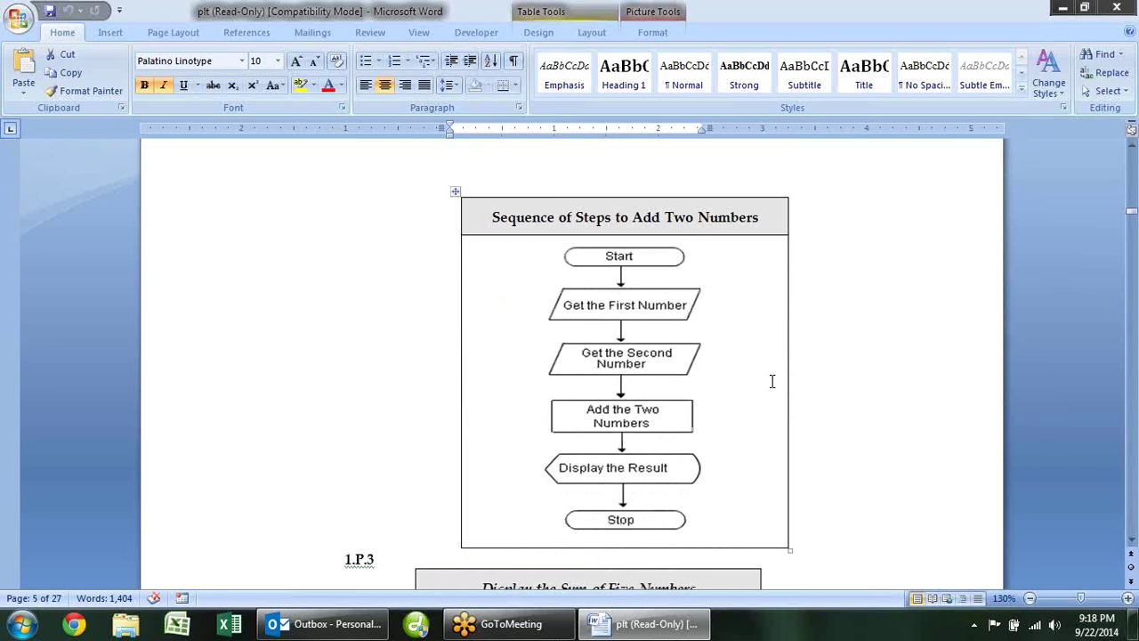
scroll(772, 381, down, 1)
scroll(771, 380, down, 1)
scroll(771, 381, up, 1)
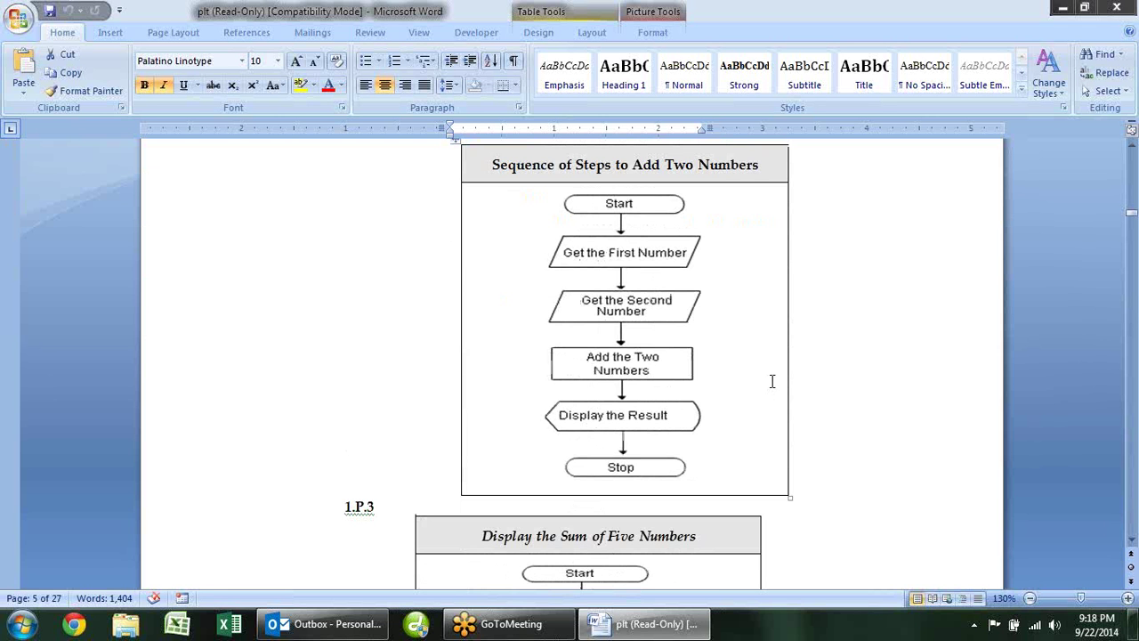
scroll(798, 319, up, 1)
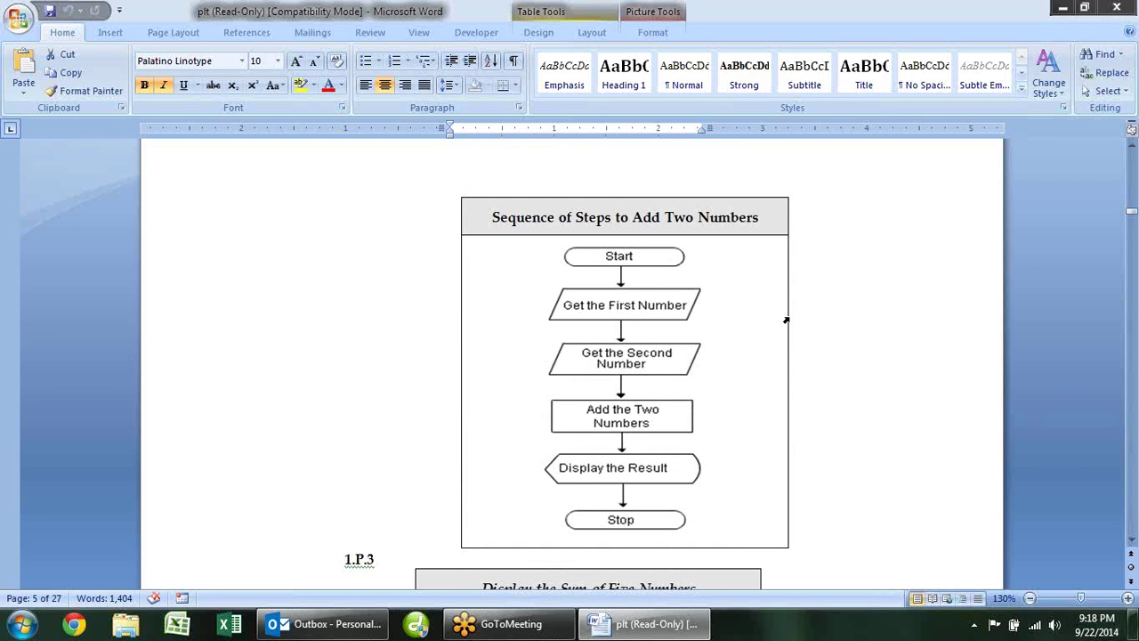
Select the Add Two Numbers flowchart, then launch Excel from the taskbar.
click(647, 260)
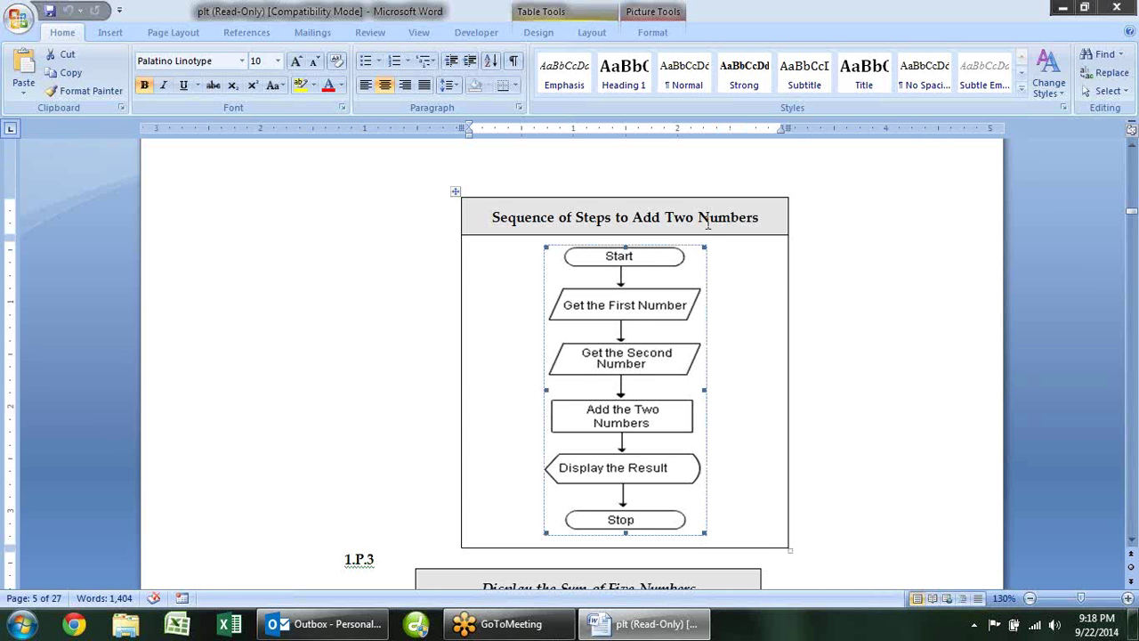
click(850, 305)
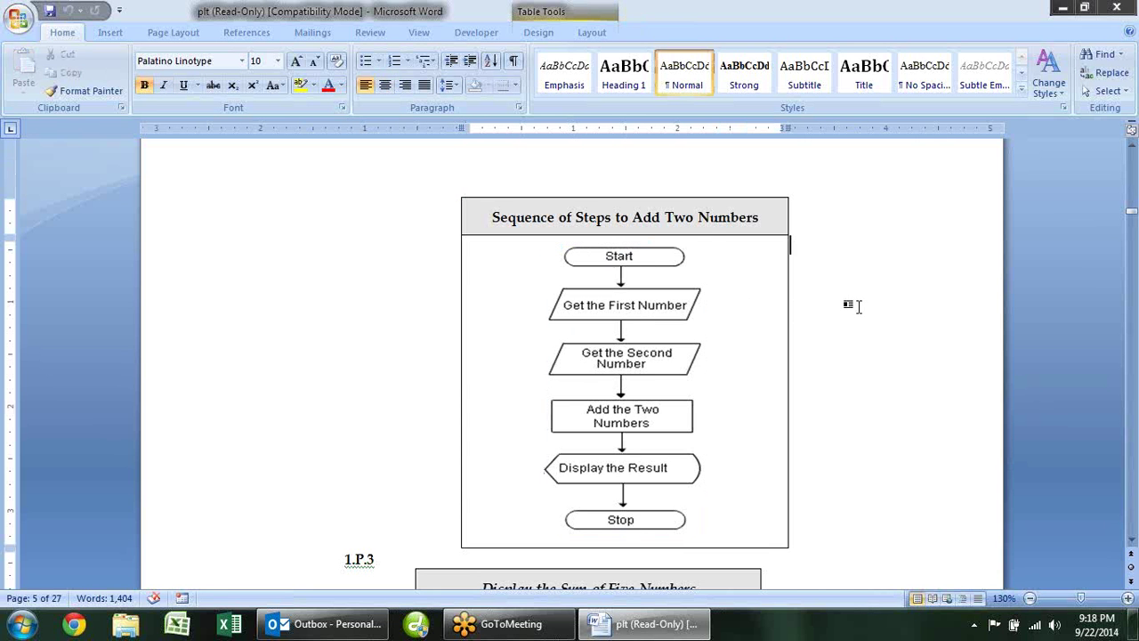
click(681, 259)
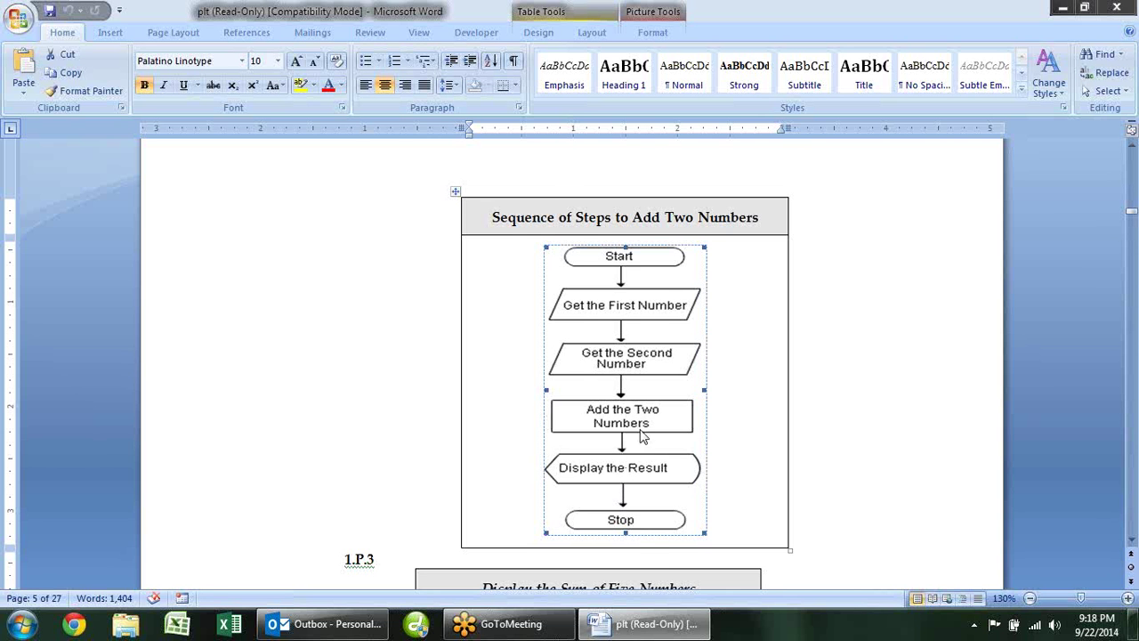
scroll(645, 428, down, 1)
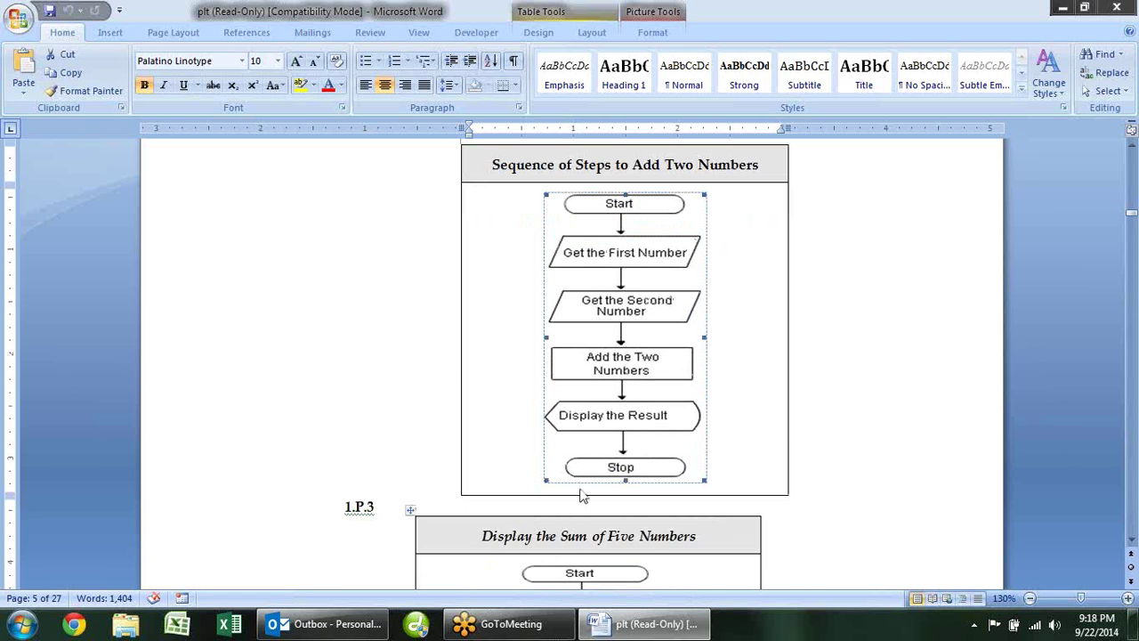
key(alt+Tab)
key(alt+Tab)
click(177, 626)
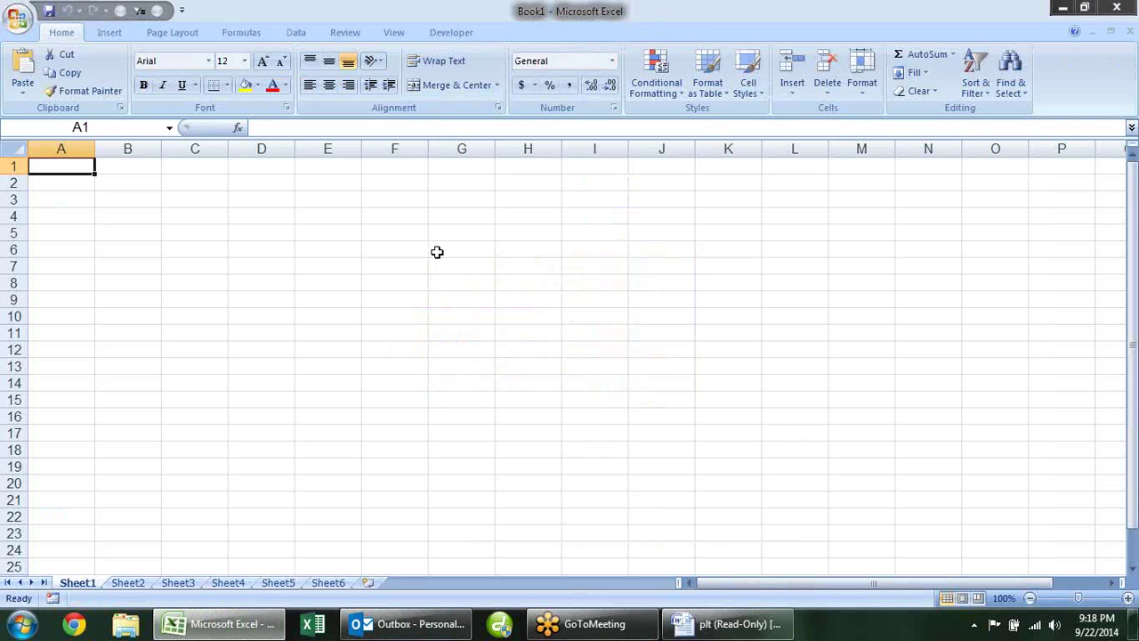
In blank Book1, select cell G6, show the Developer tab and open the Office Button menu.
click(437, 252)
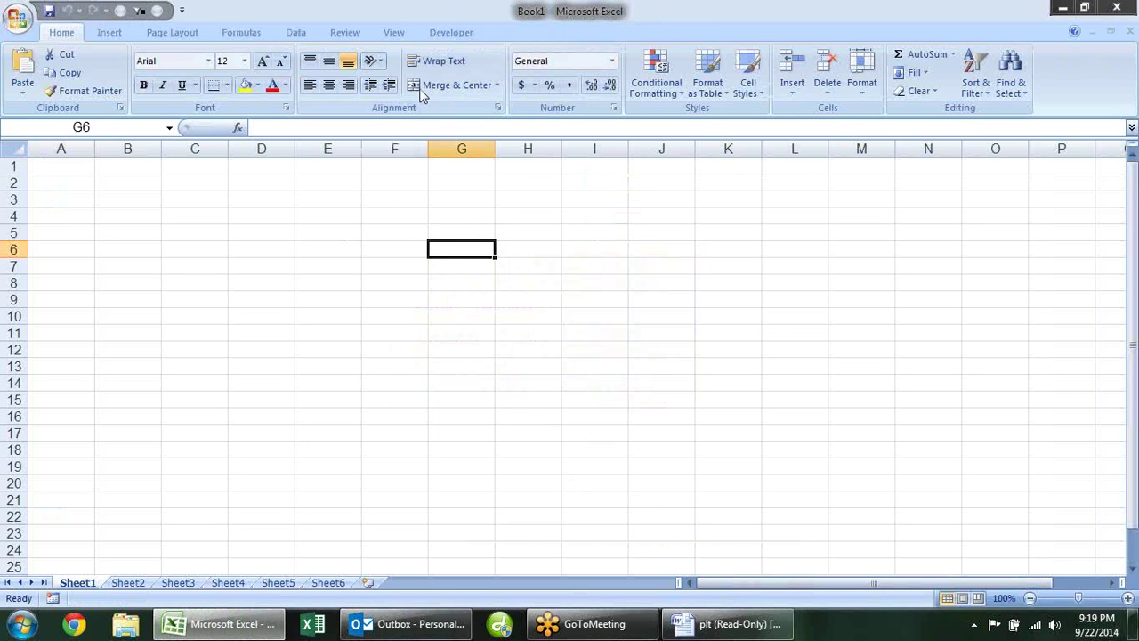
click(451, 34)
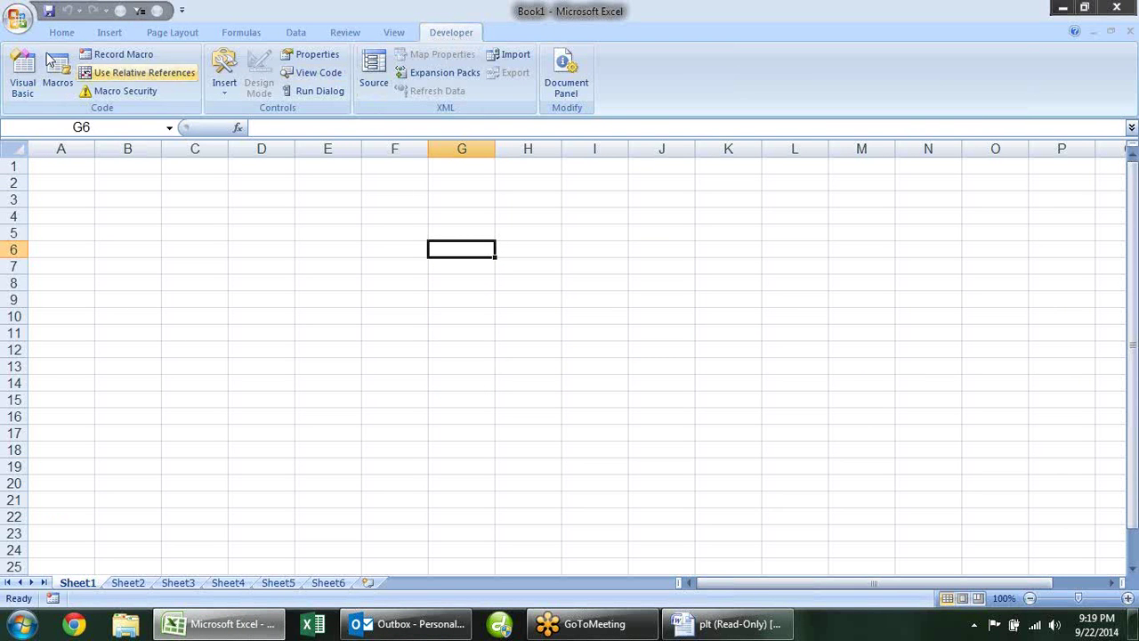
click(18, 18)
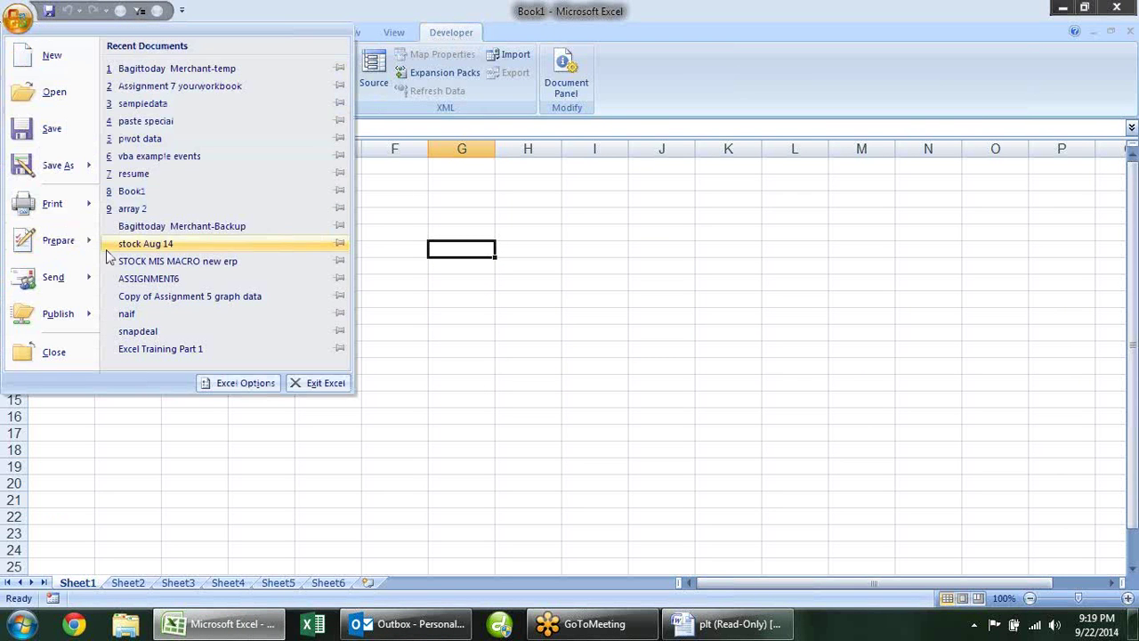
Turn on 'Show Developer tab in the Ribbon' in Excel Options and apply it.
click(240, 383)
click(402, 161)
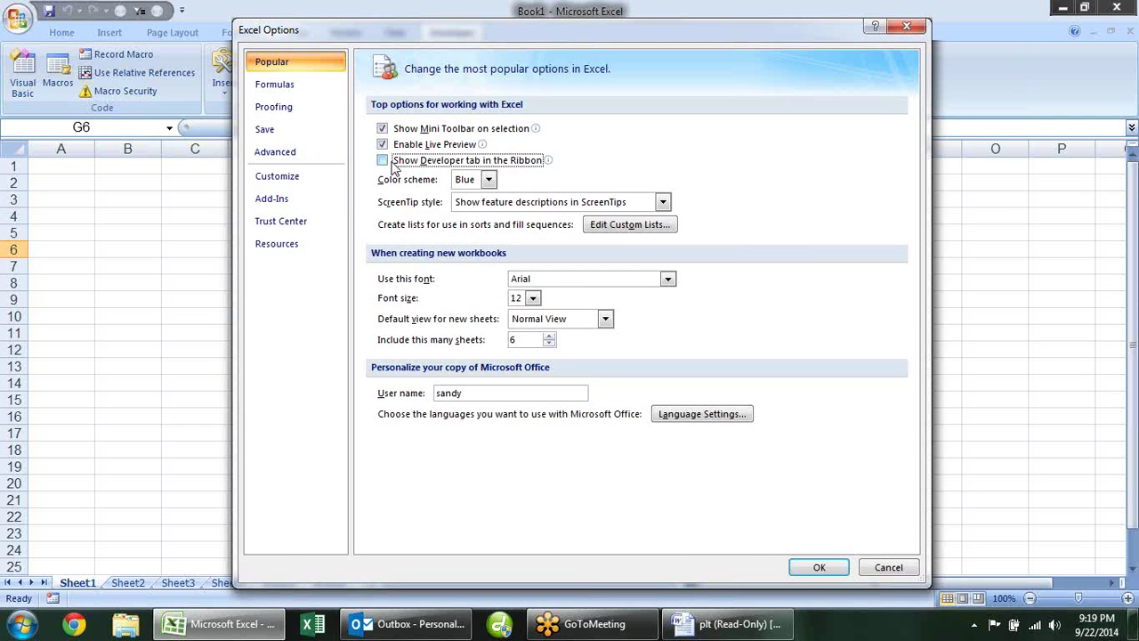
click(383, 161)
click(819, 568)
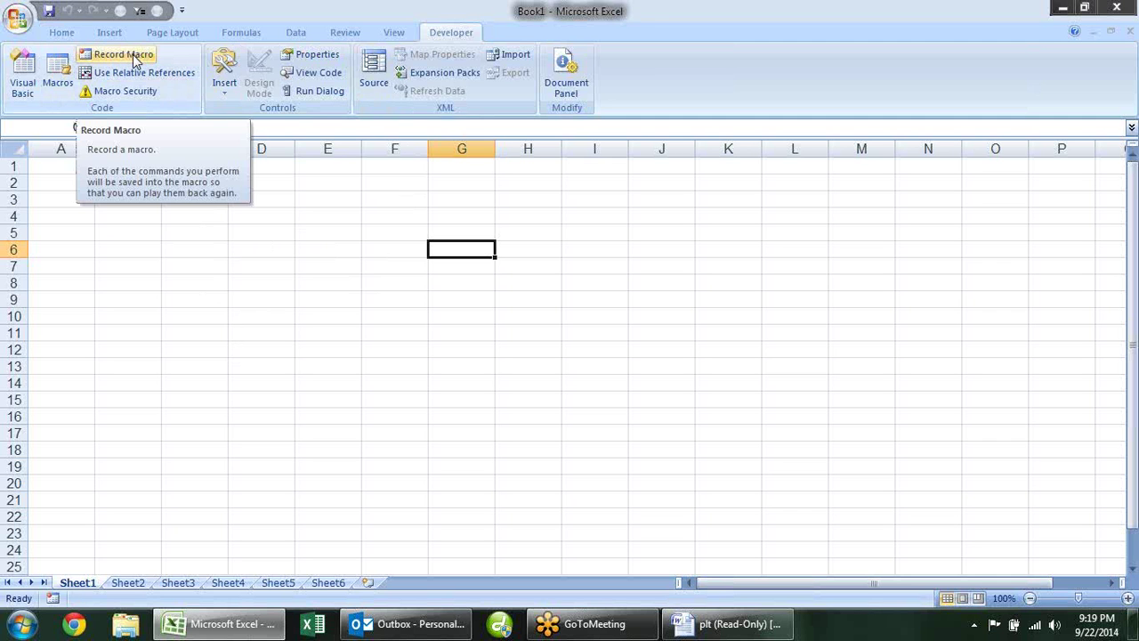
Select range E2:H11, then cells D5 and E7 on the Home tab.
drag(318, 181, 502, 332)
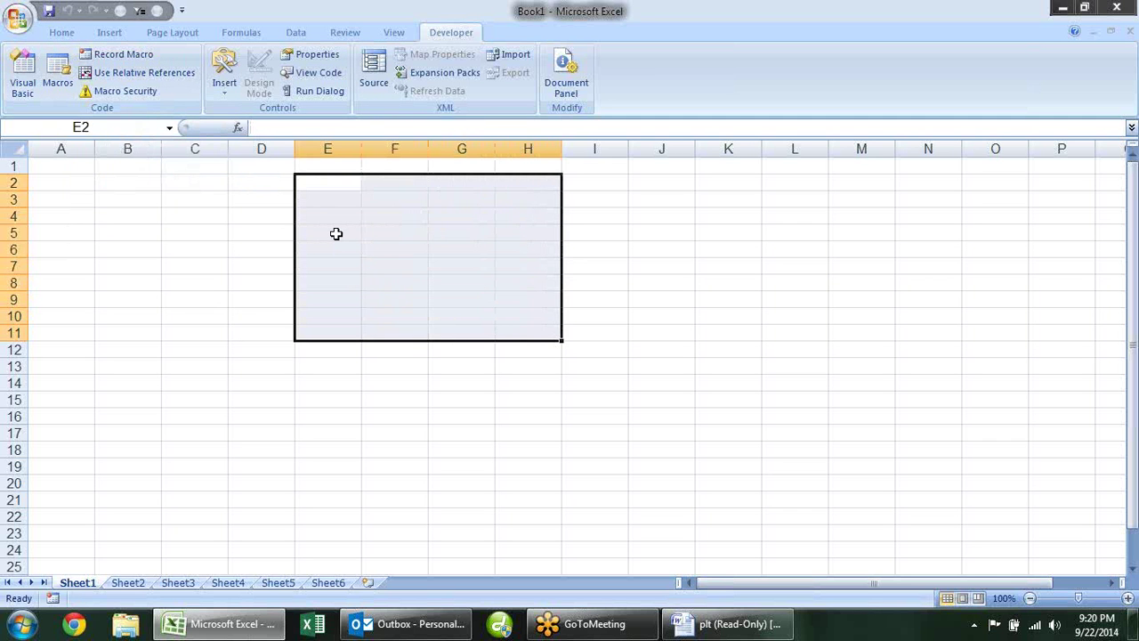
click(264, 233)
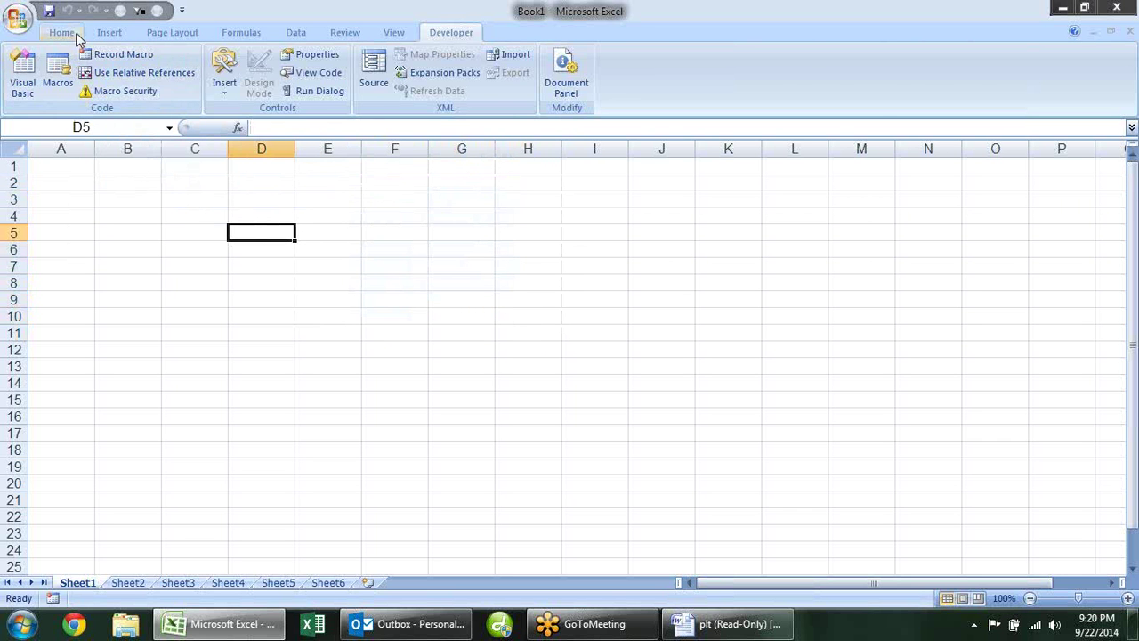
click(77, 34)
click(335, 271)
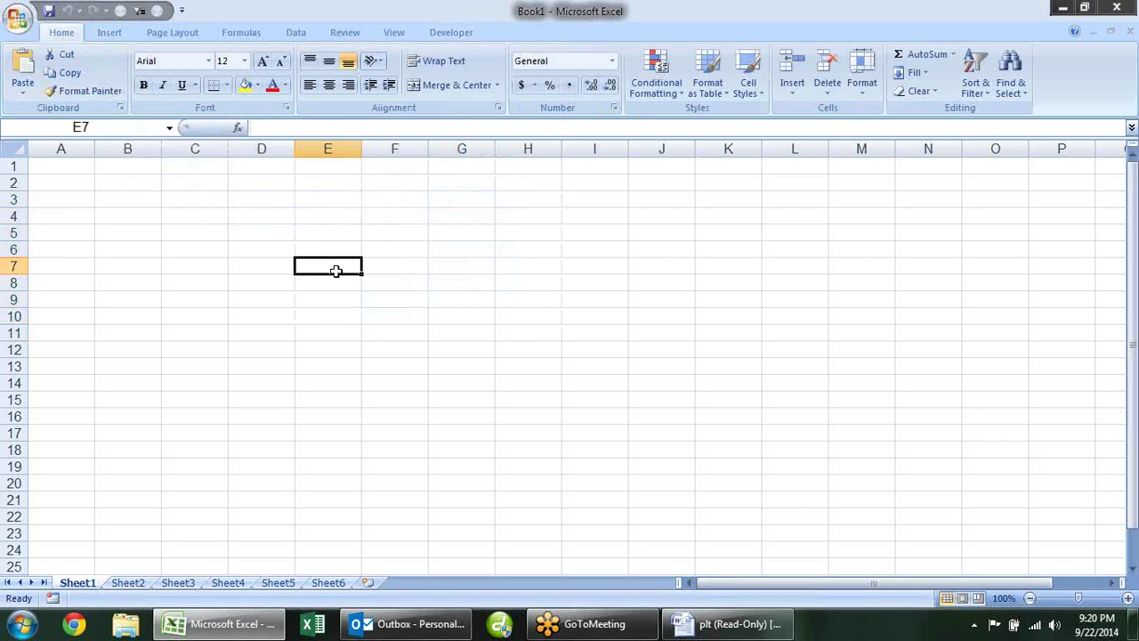
Record a new macro named Macro1 in This Workbook with no shortcut key.
click(467, 32)
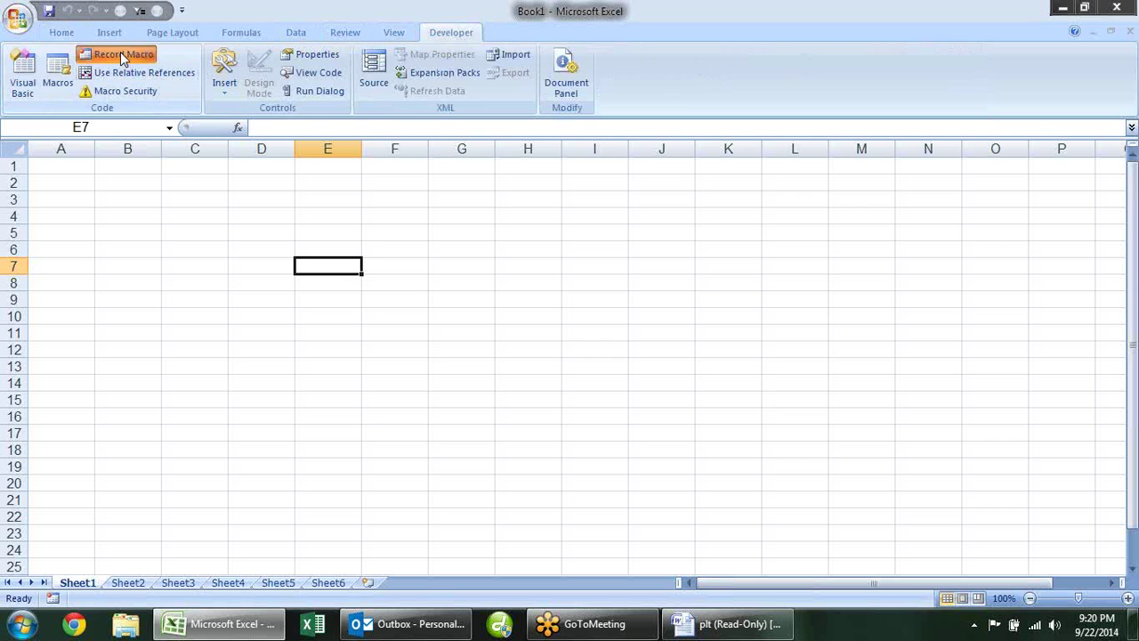
click(123, 56)
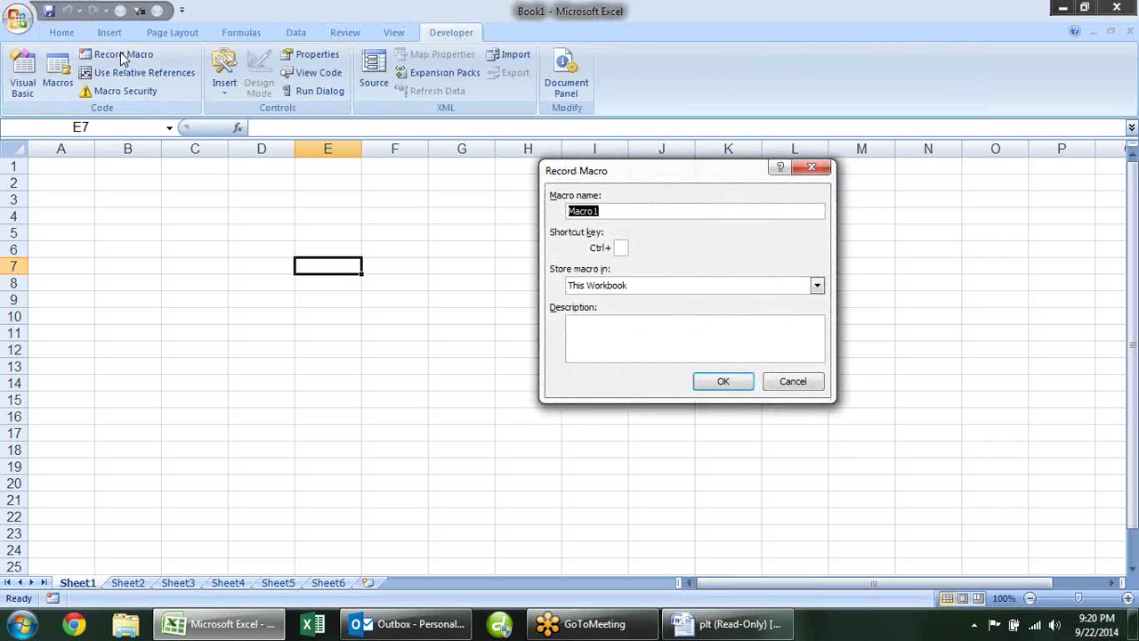
click(624, 250)
click(744, 386)
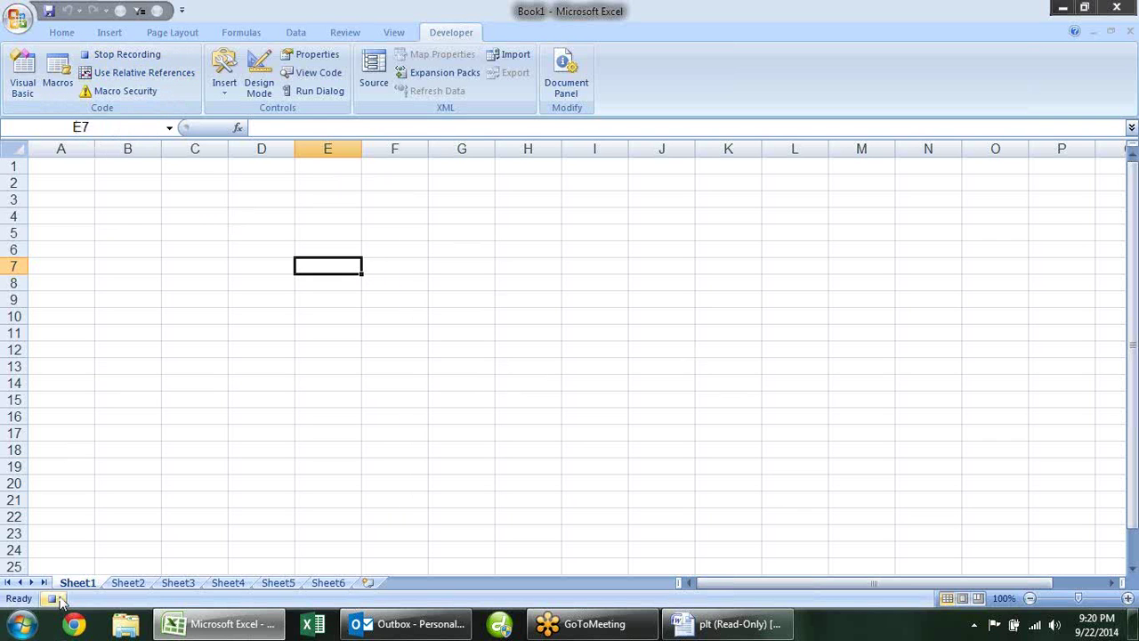
Select A1:D10 and apply All Borders to every cell.
click(50, 599)
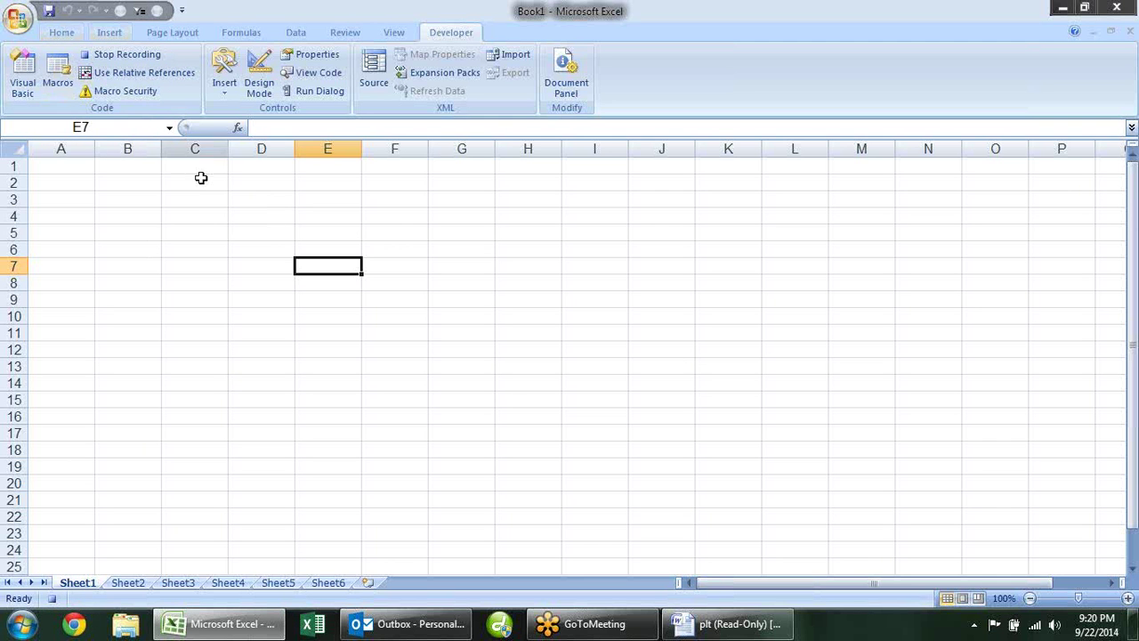
drag(68, 164, 255, 424)
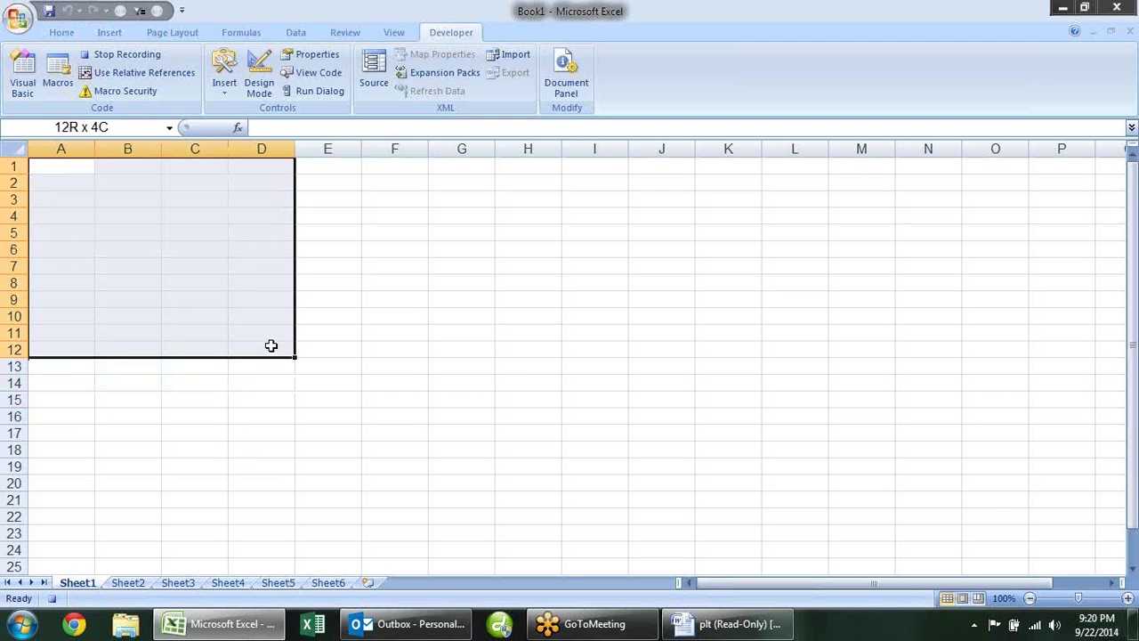
drag(256, 425, 273, 315)
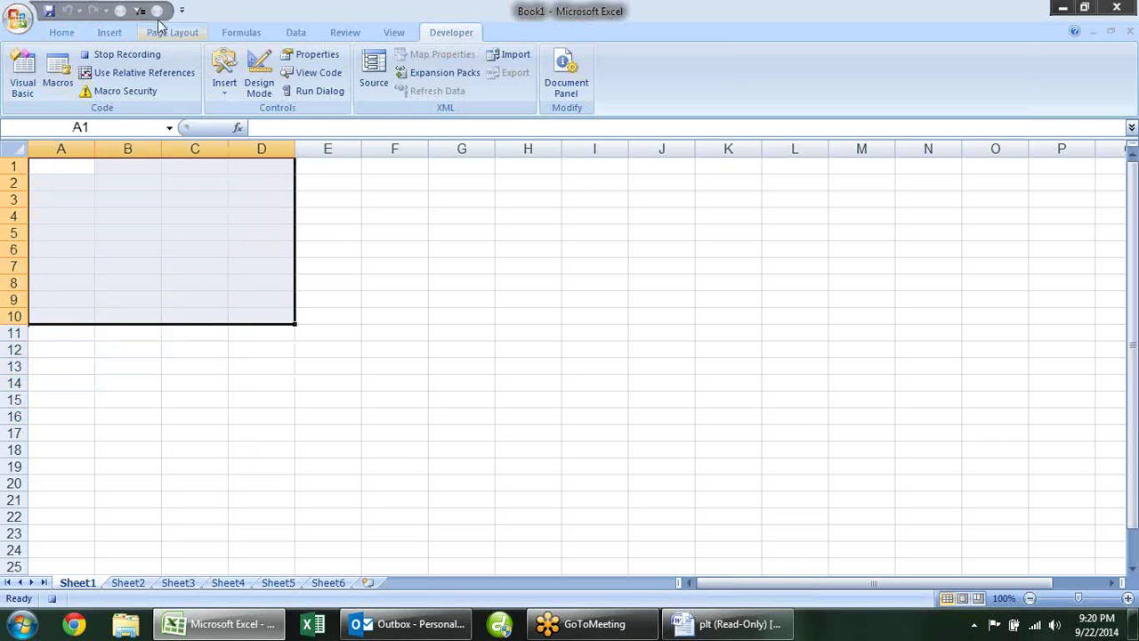
click(64, 33)
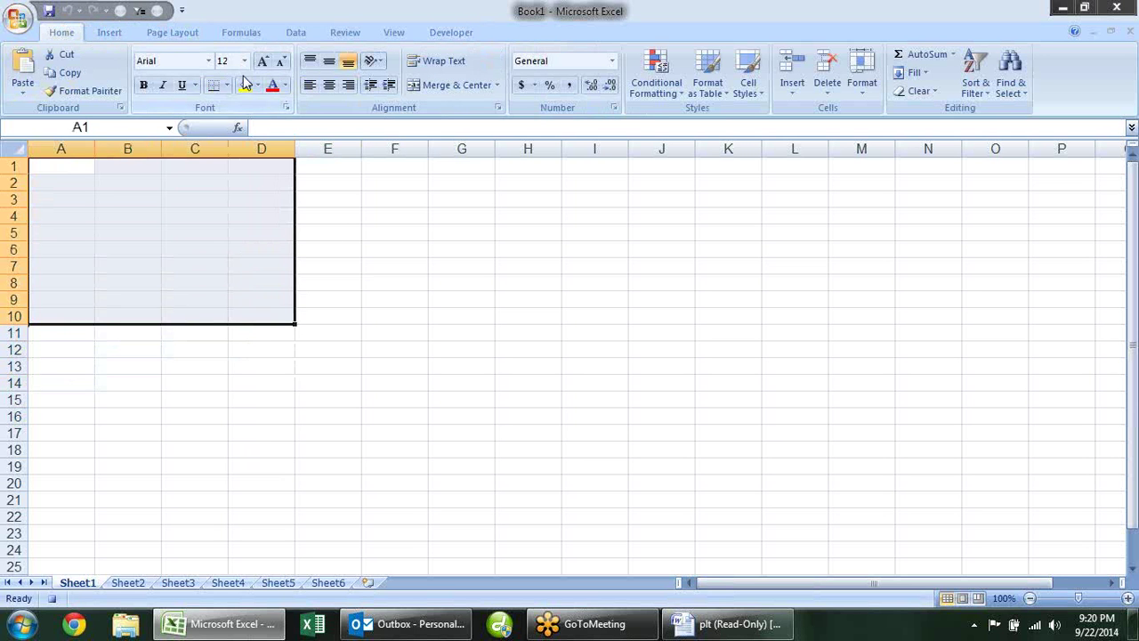
click(227, 86)
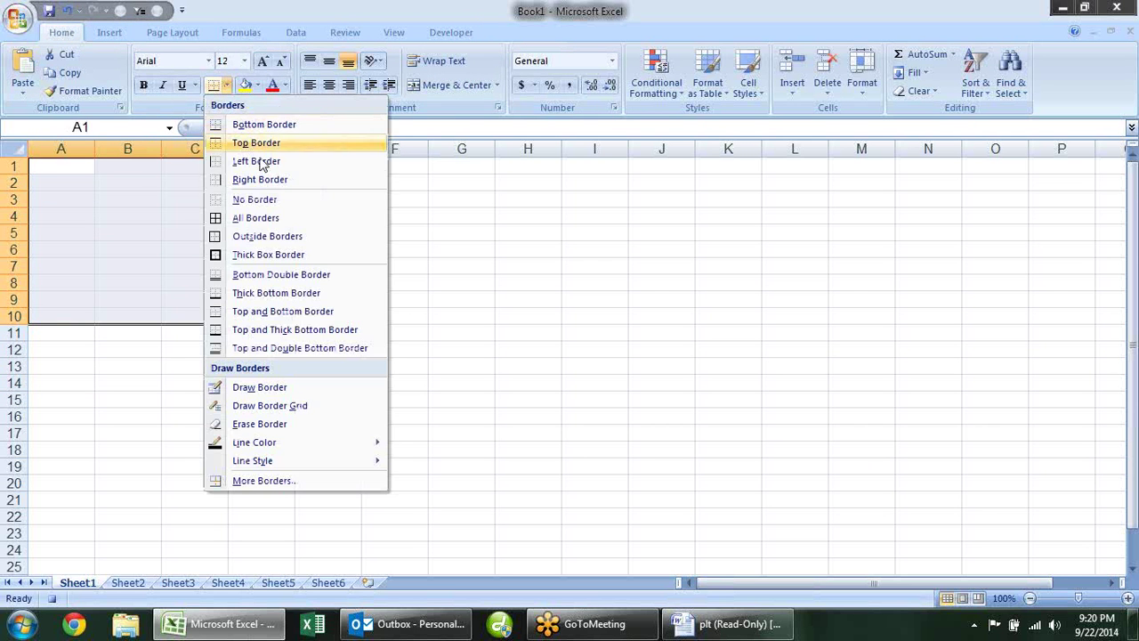
click(286, 218)
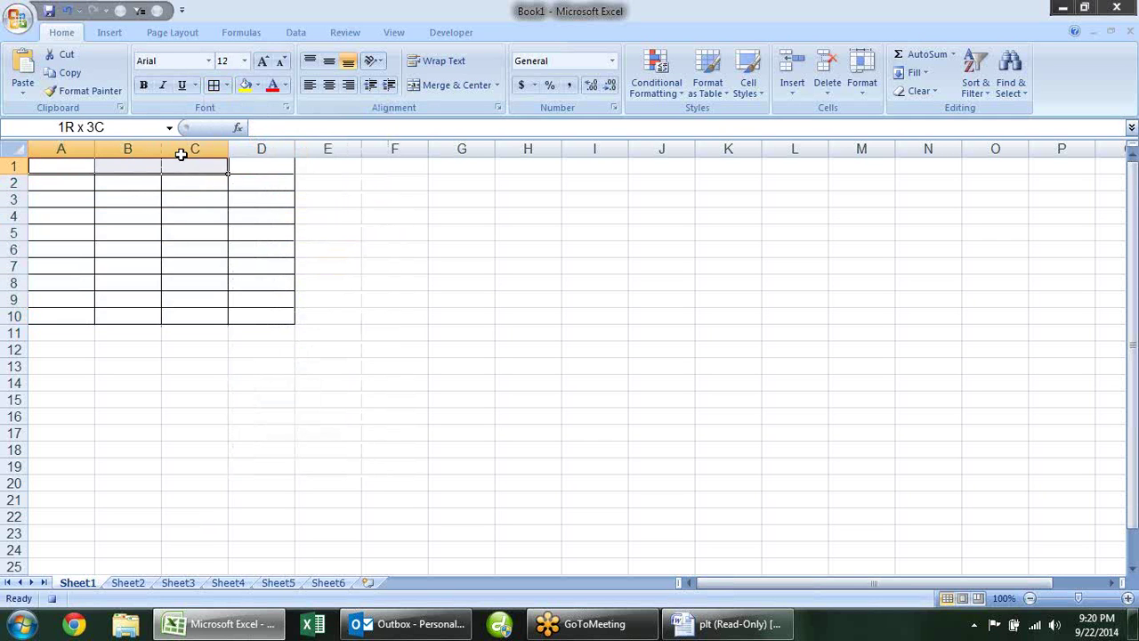
Fill A1:D1 yellow and A2:D10 blue, then stop the macro recording.
drag(73, 167, 280, 165)
click(245, 85)
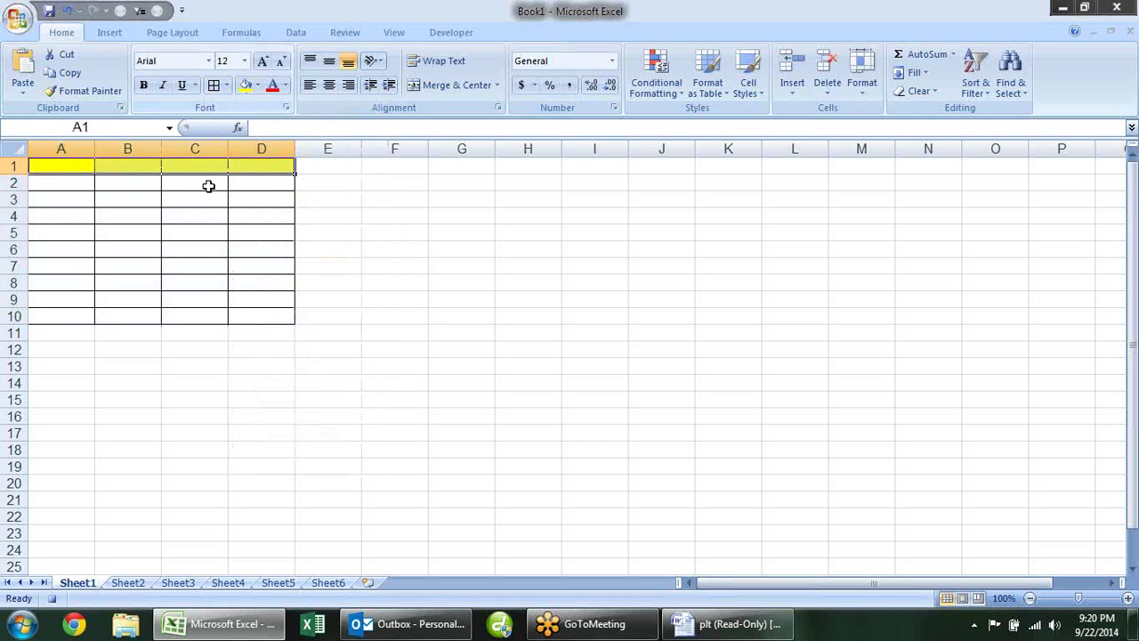
mouse_move(69, 182)
mouse_down()
mouse_move(179, 220)
mouse_move(258, 308)
mouse_up()
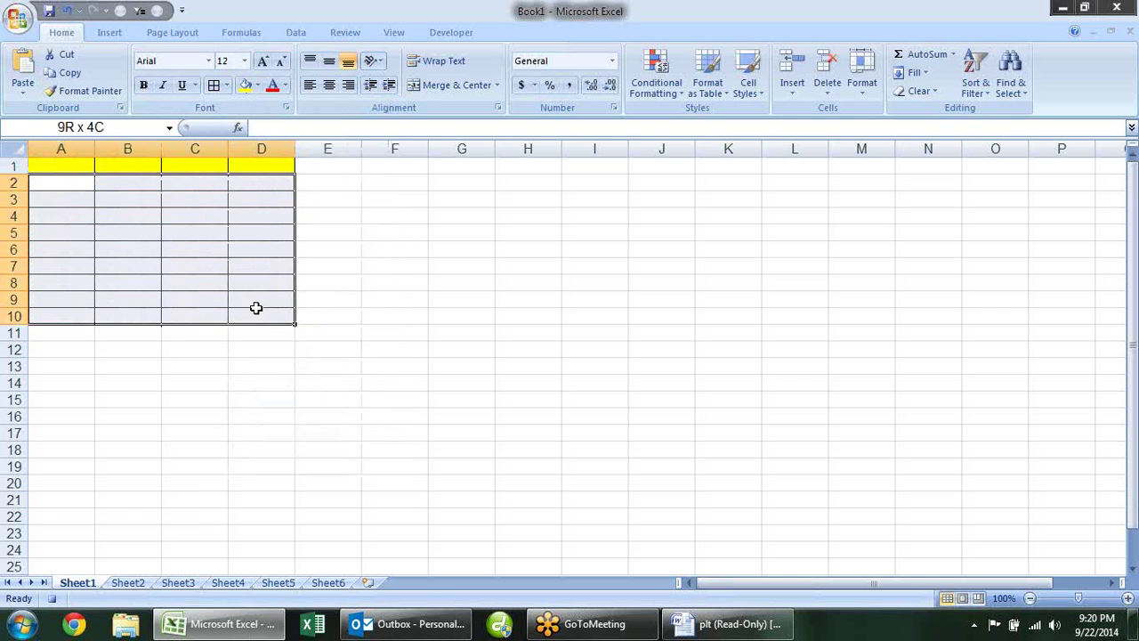
click(258, 86)
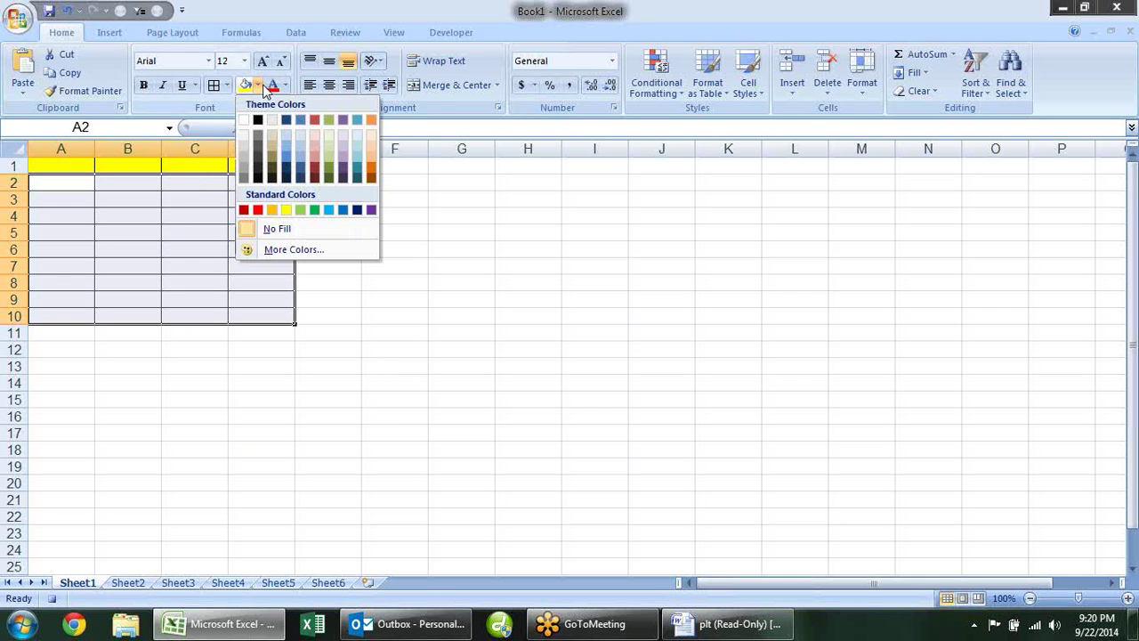
click(284, 153)
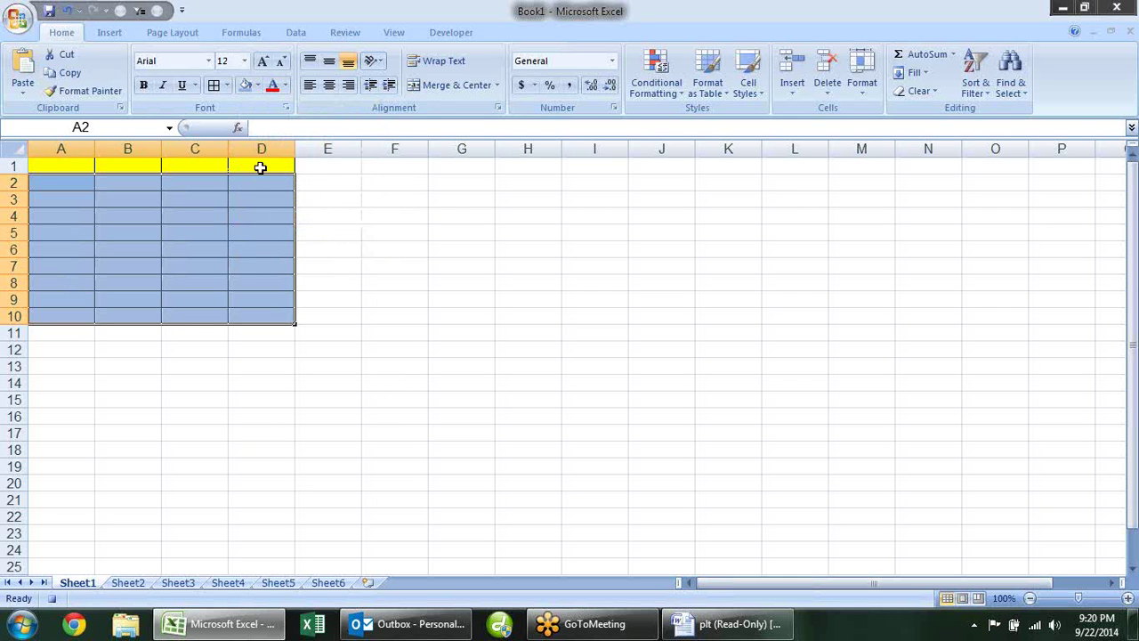
click(261, 168)
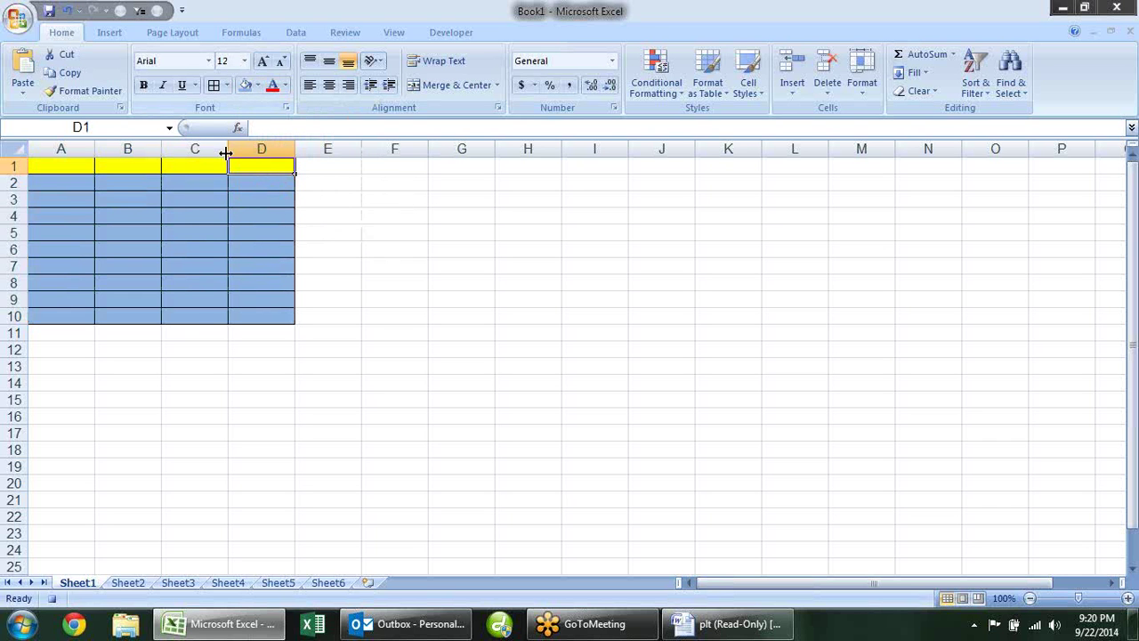
click(51, 598)
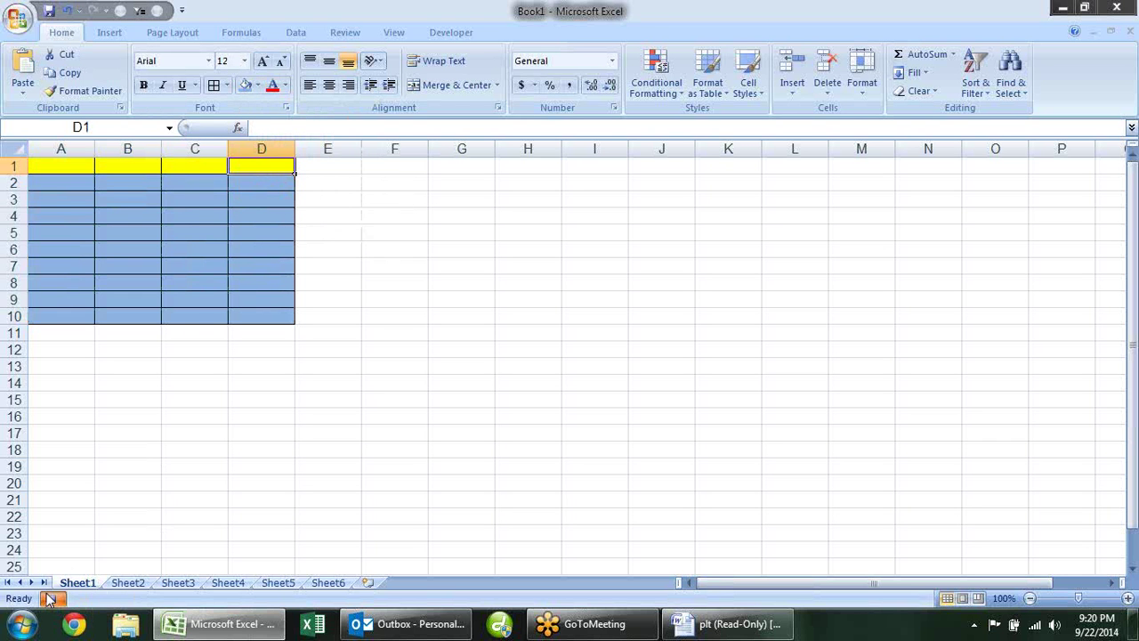
Open the Macros list from the Developer tab and close it without running anything.
click(463, 32)
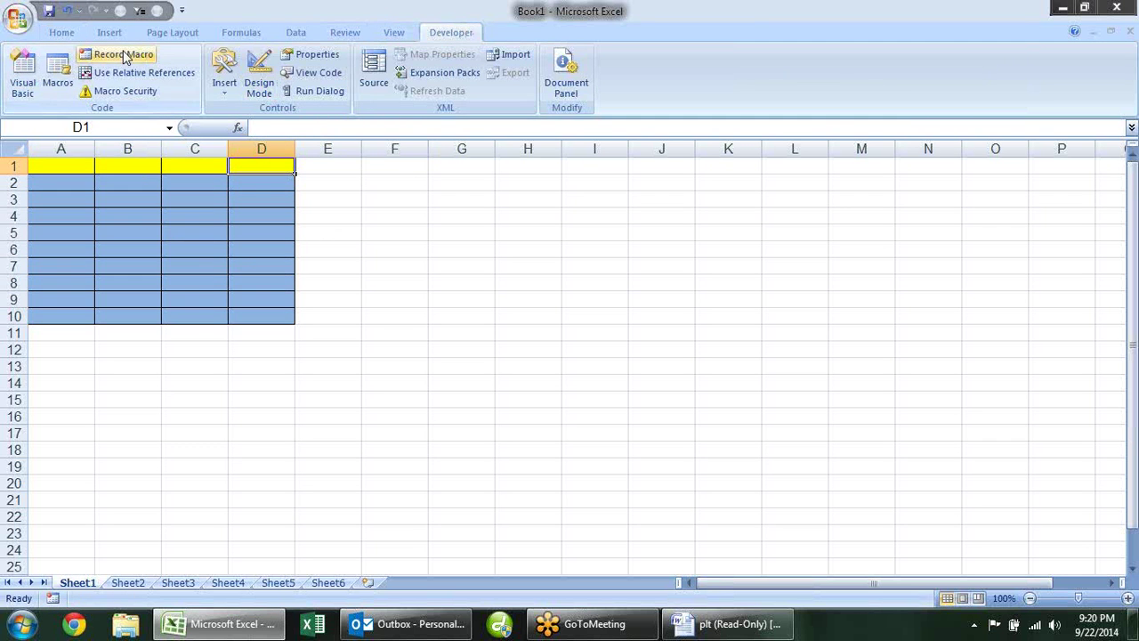
click(57, 81)
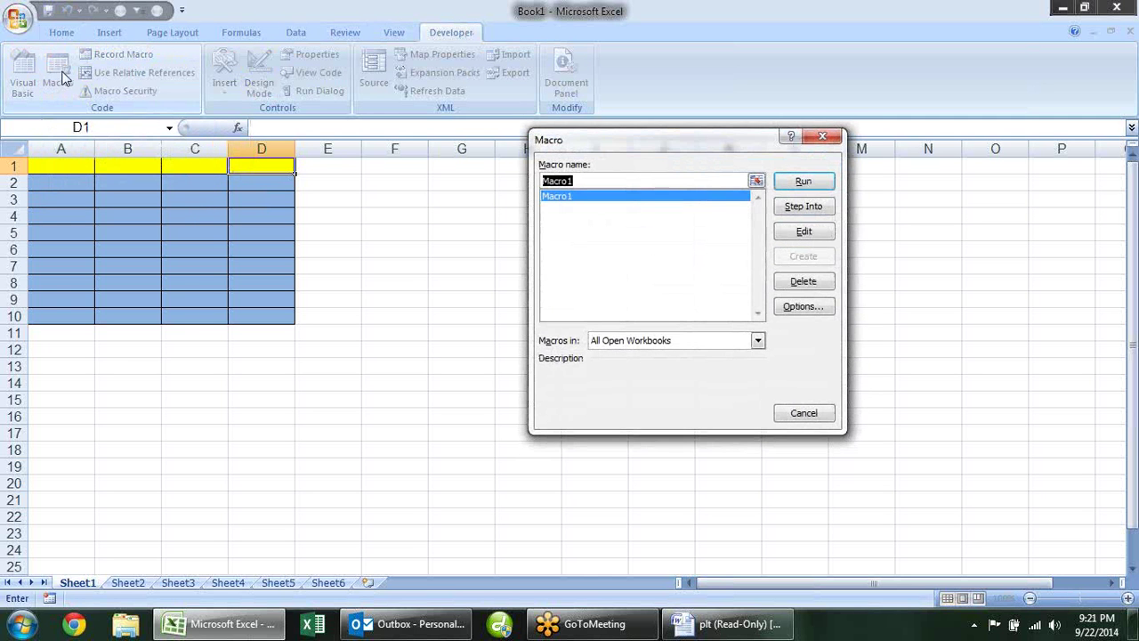
drag(687, 142, 612, 116)
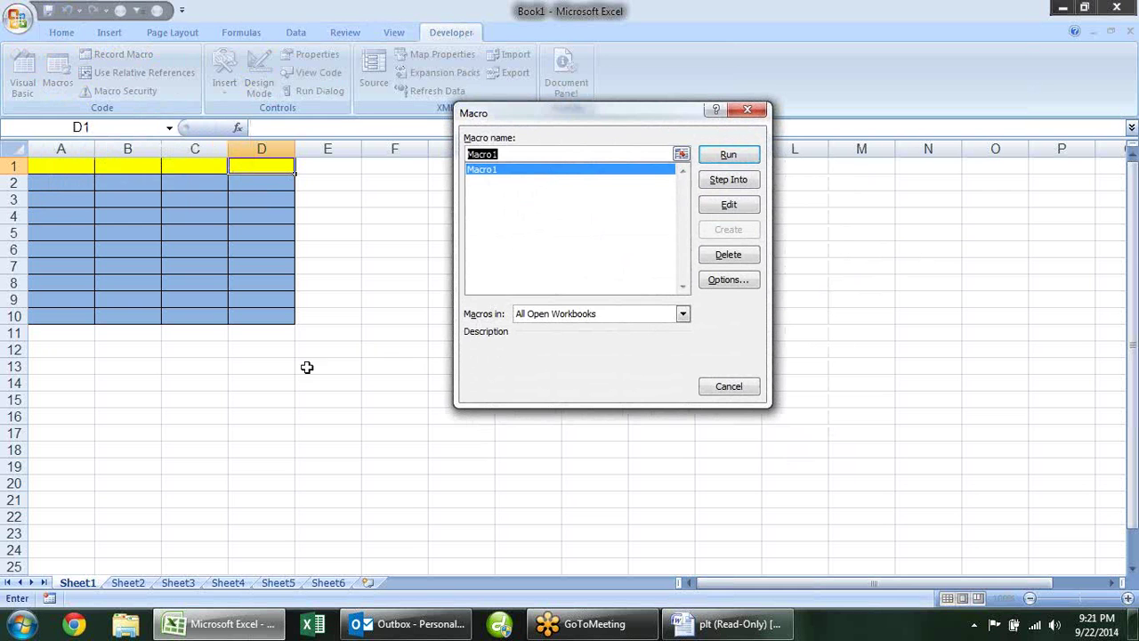
key(Escape)
Run Macro1 on Sheet2 to reproduce the bordered yellow-and-blue A1:D10 block.
click(148, 582)
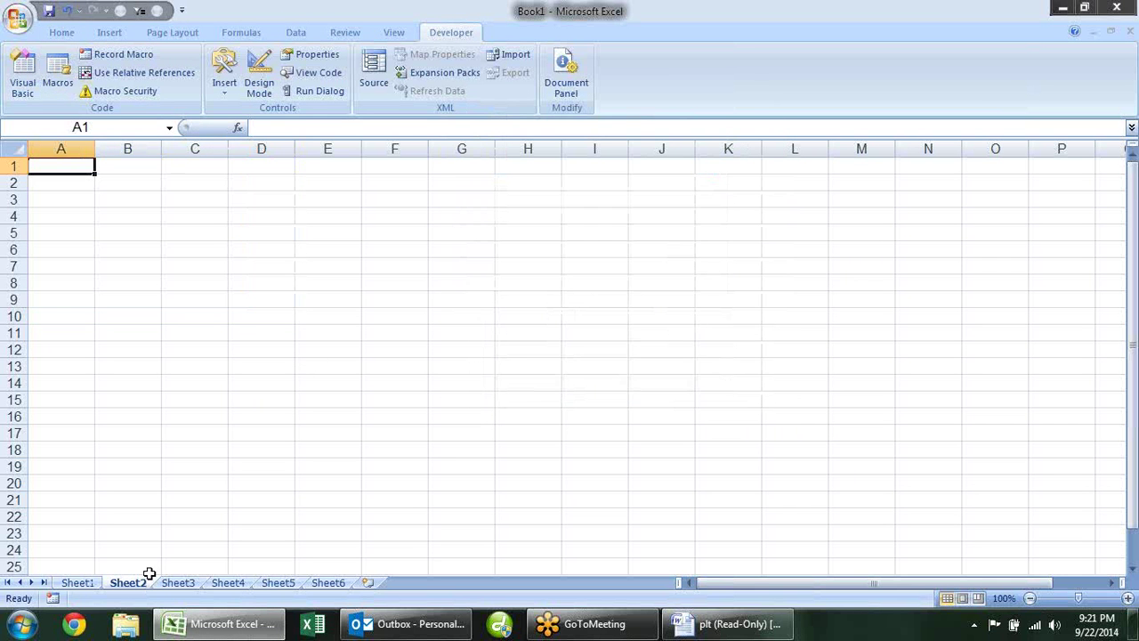
click(55, 78)
click(729, 156)
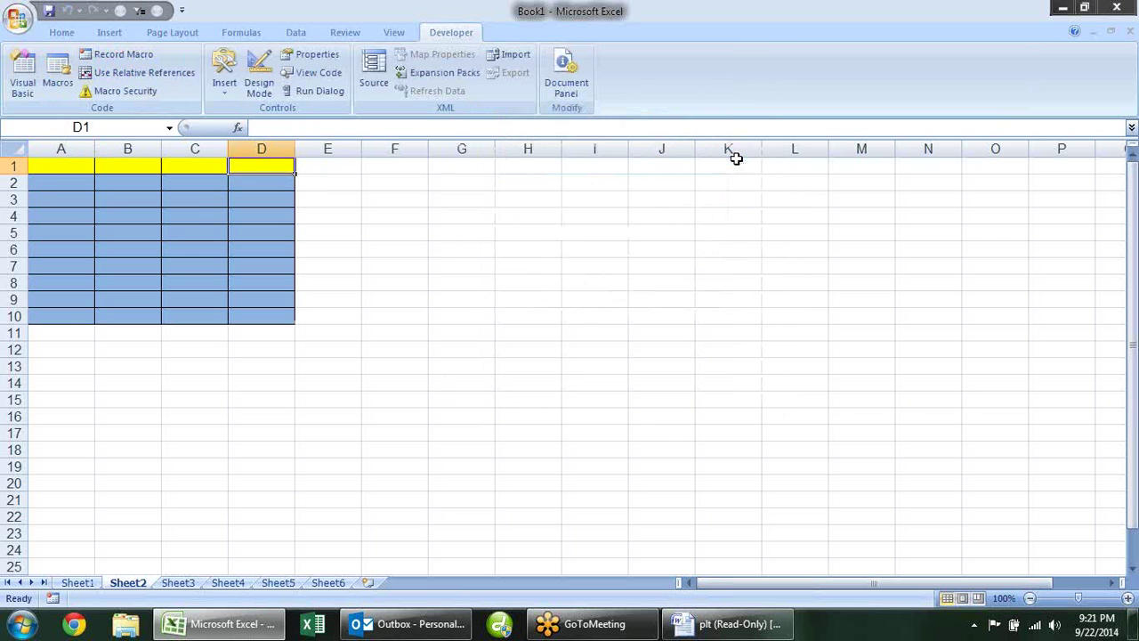
mouse_move(51, 184)
mouse_down()
mouse_move(138, 199)
mouse_move(272, 315)
mouse_up()
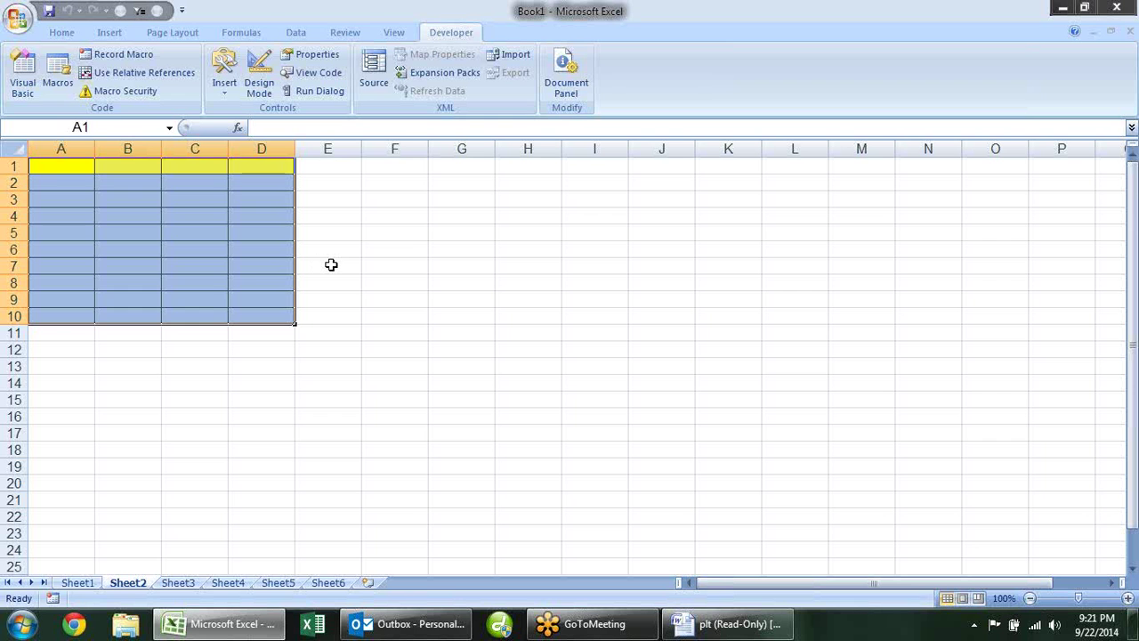
click(418, 216)
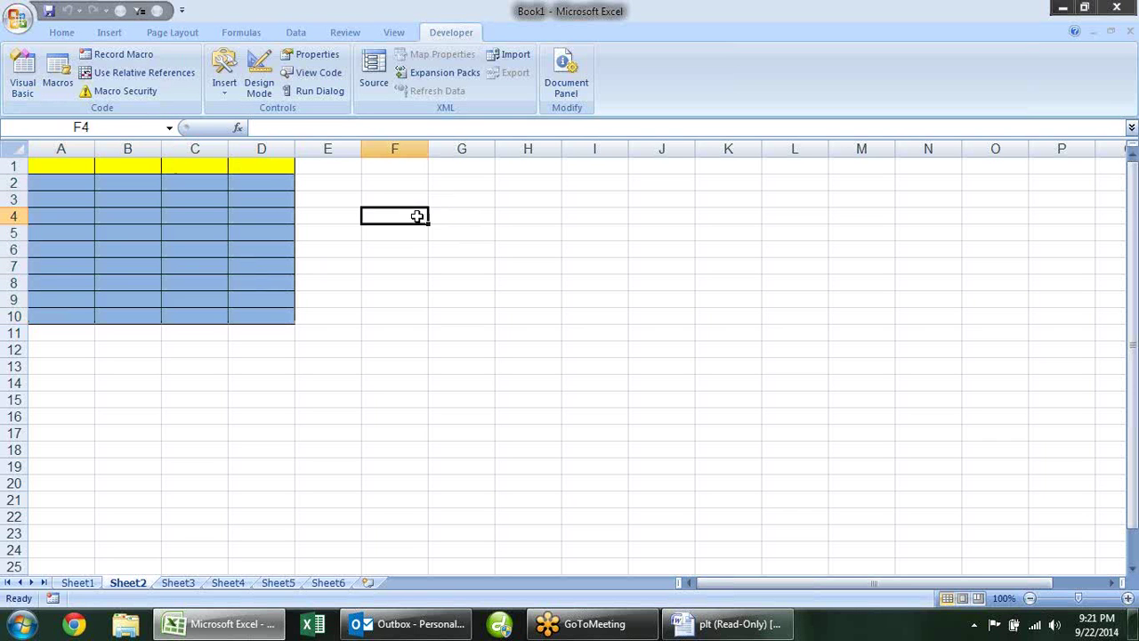
click(55, 76)
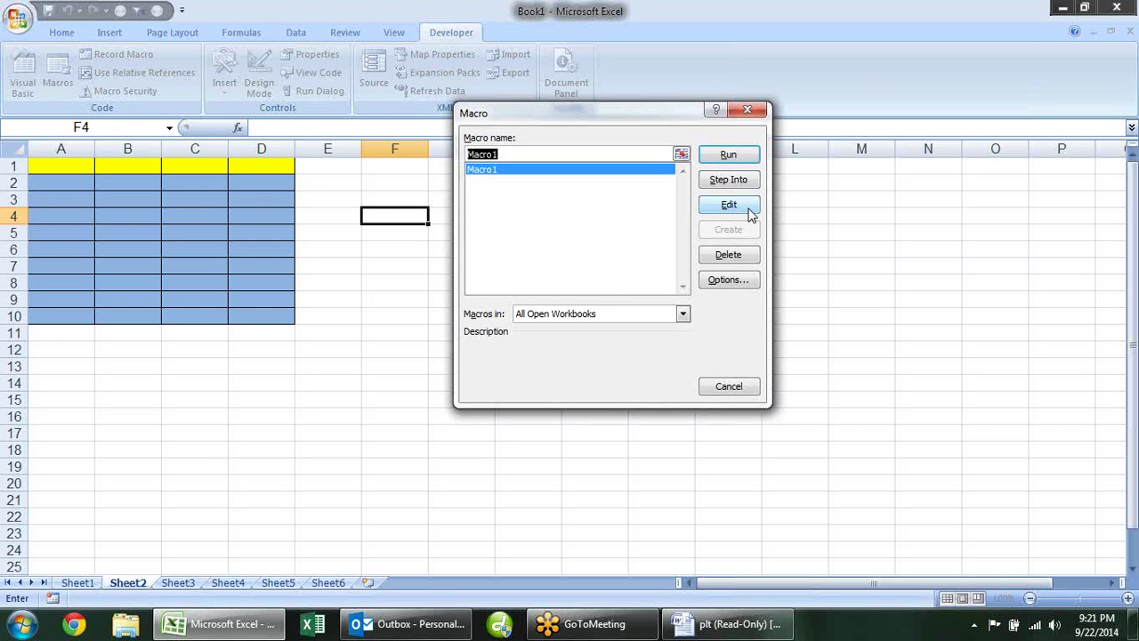
click(747, 110)
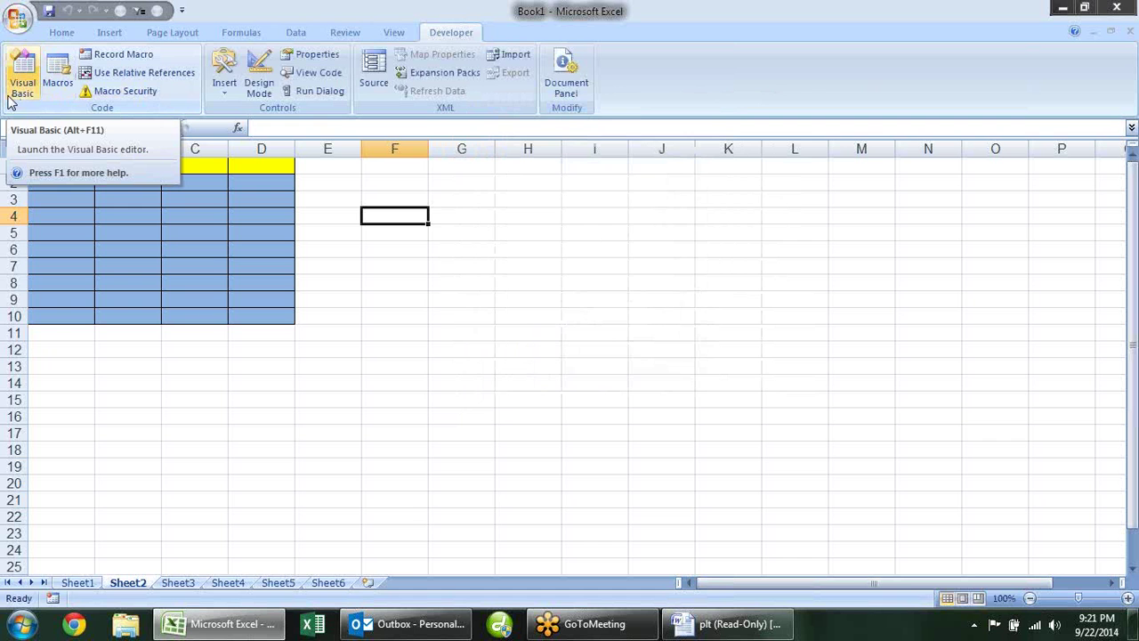
Open the Visual Basic editor and maximize its window.
click(18, 91)
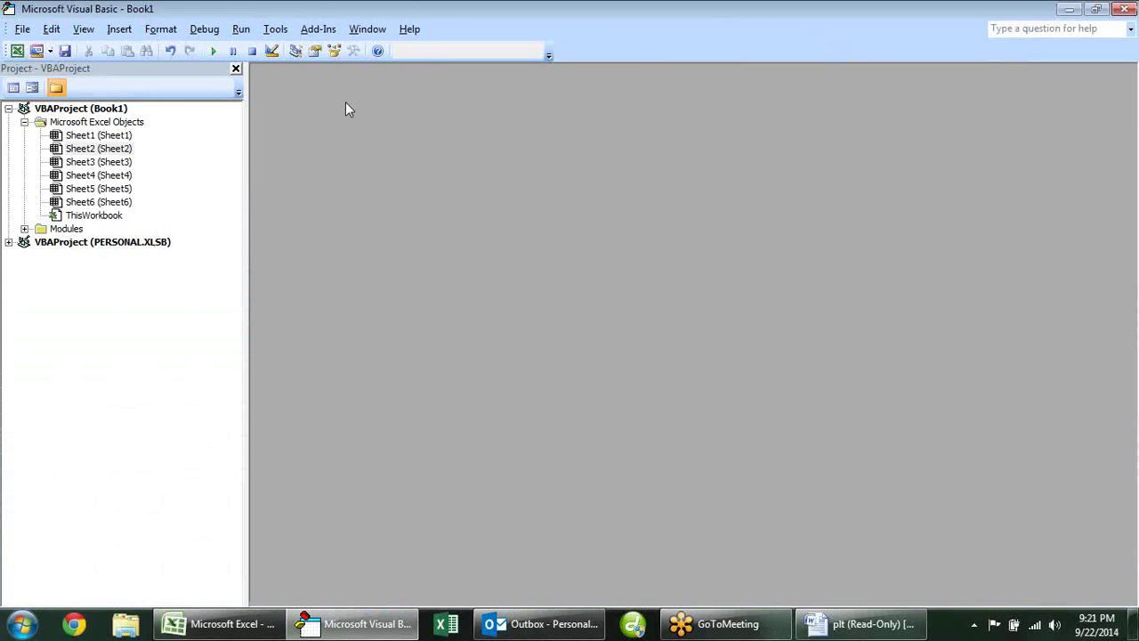
drag(465, 11, 666, 250)
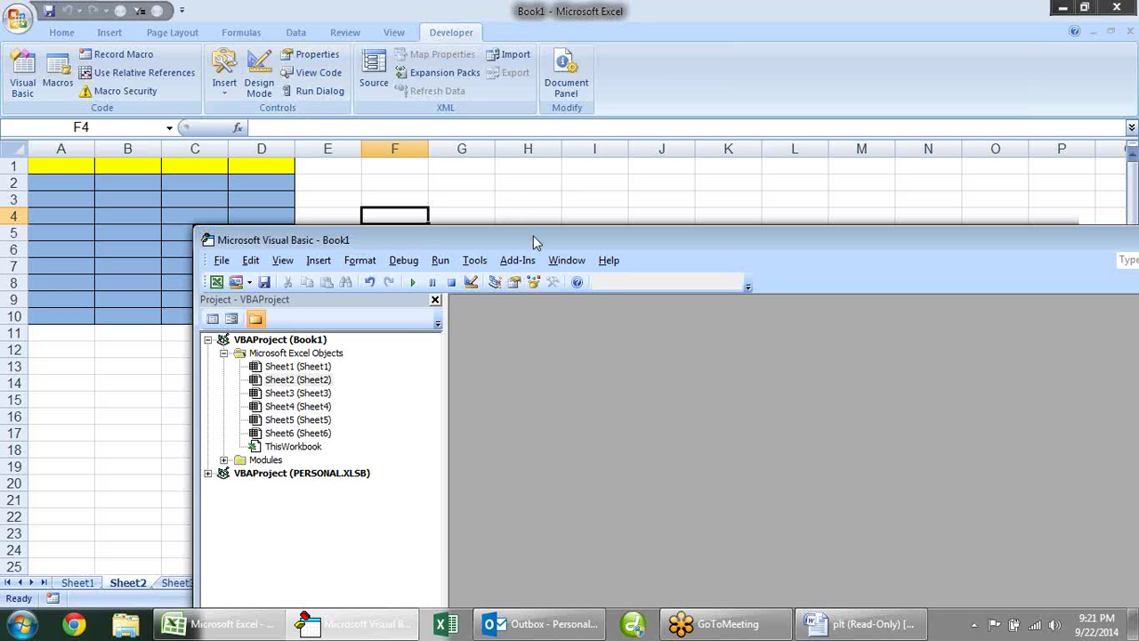
drag(533, 235, 469, 153)
double_click(469, 153)
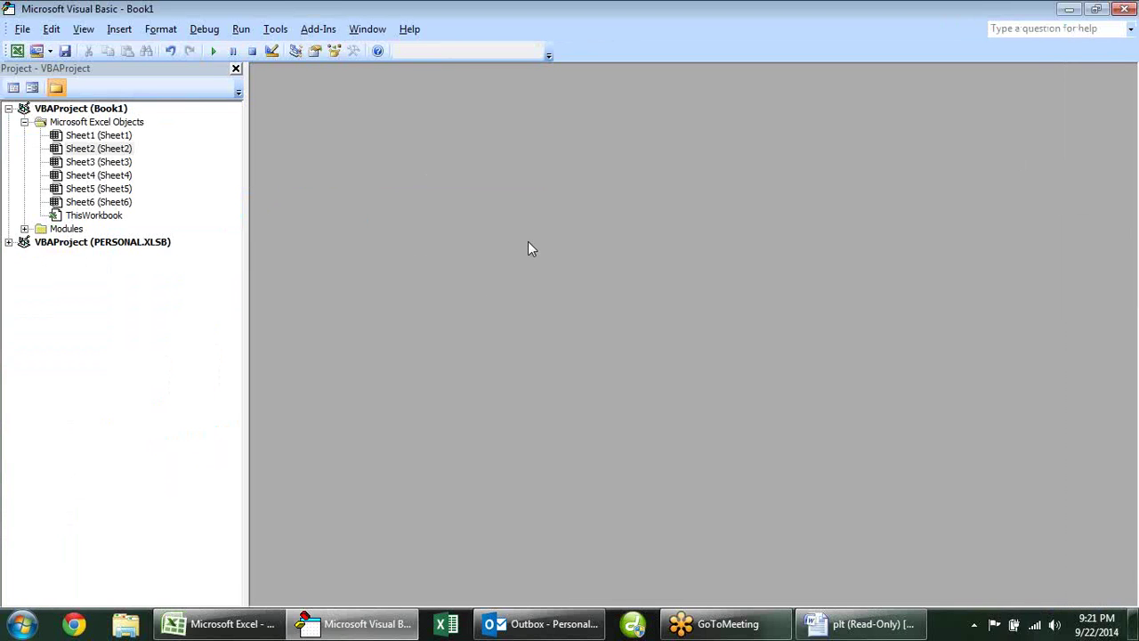
Select Sheet2 through Sheet6 in the project tree, then expand Modules to reveal Module1.
click(105, 148)
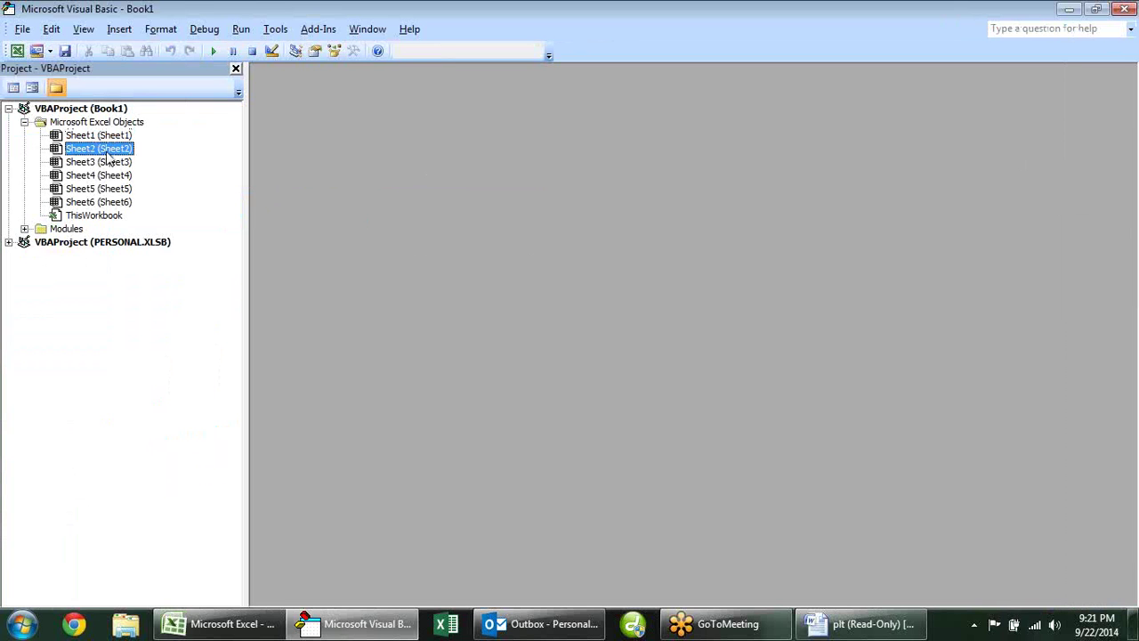
click(108, 163)
click(109, 175)
click(113, 189)
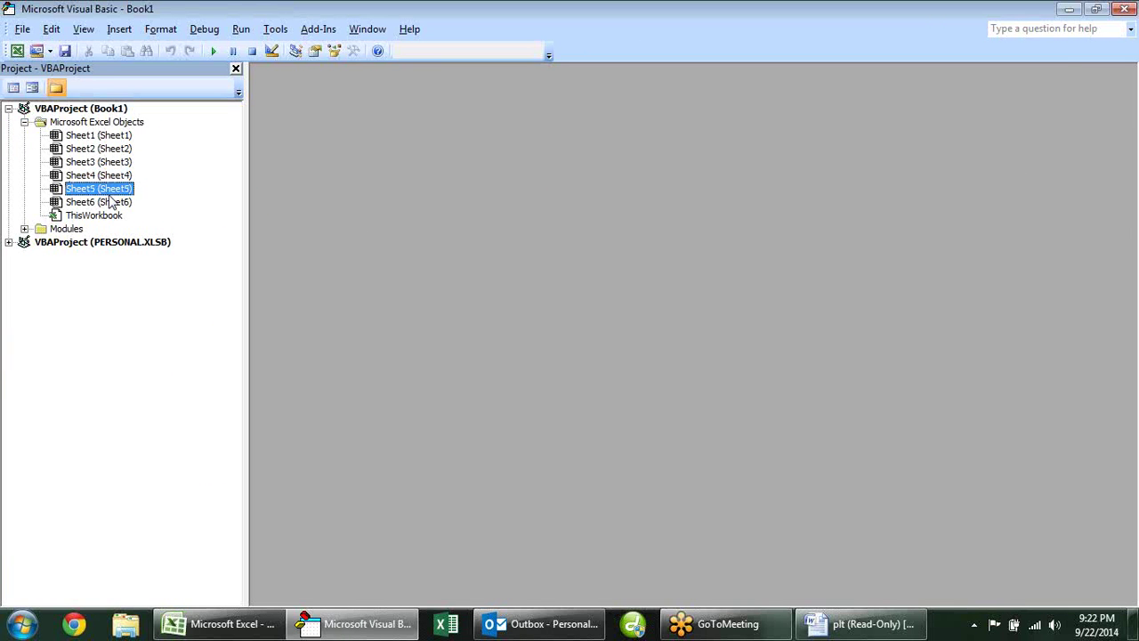
click(113, 203)
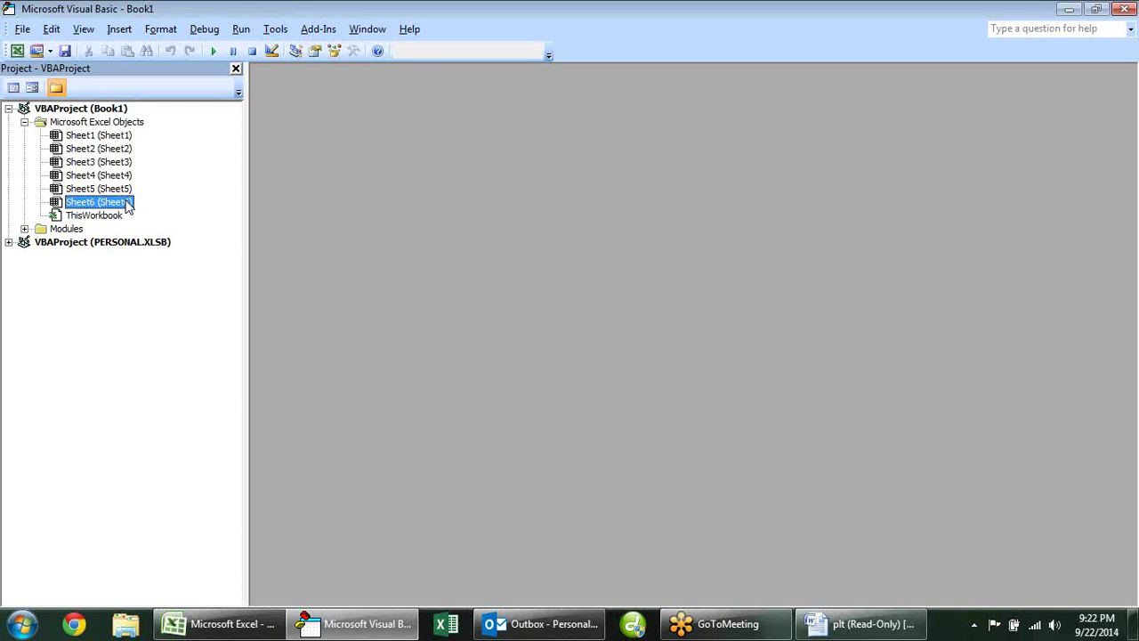
click(25, 230)
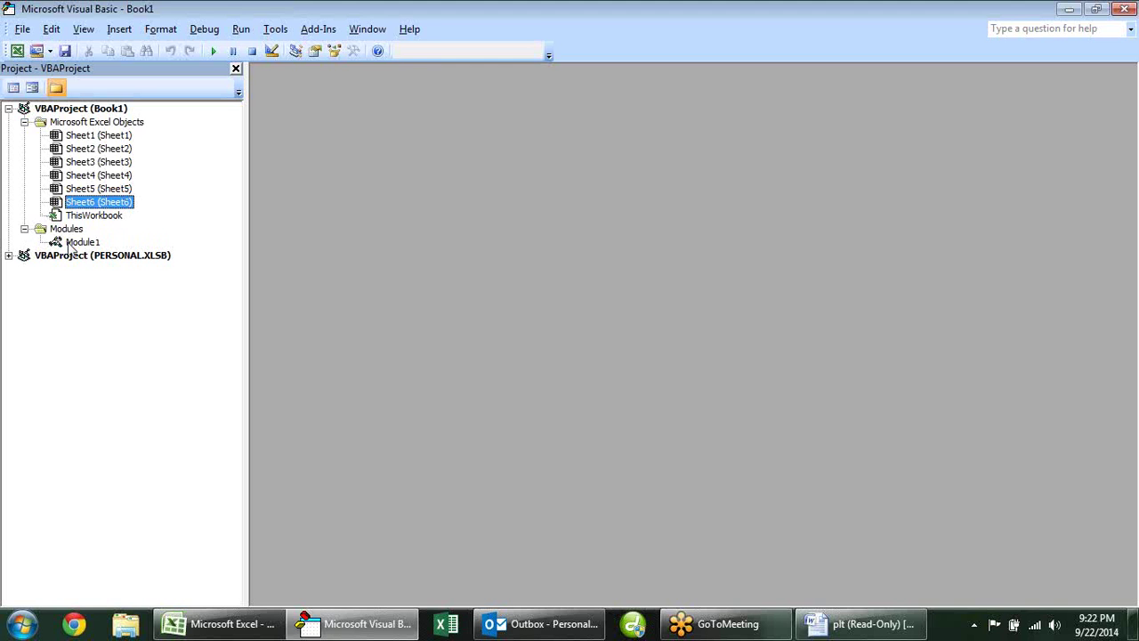
Open Module1's Macro1 code and scroll down through its border settings.
double_click(73, 243)
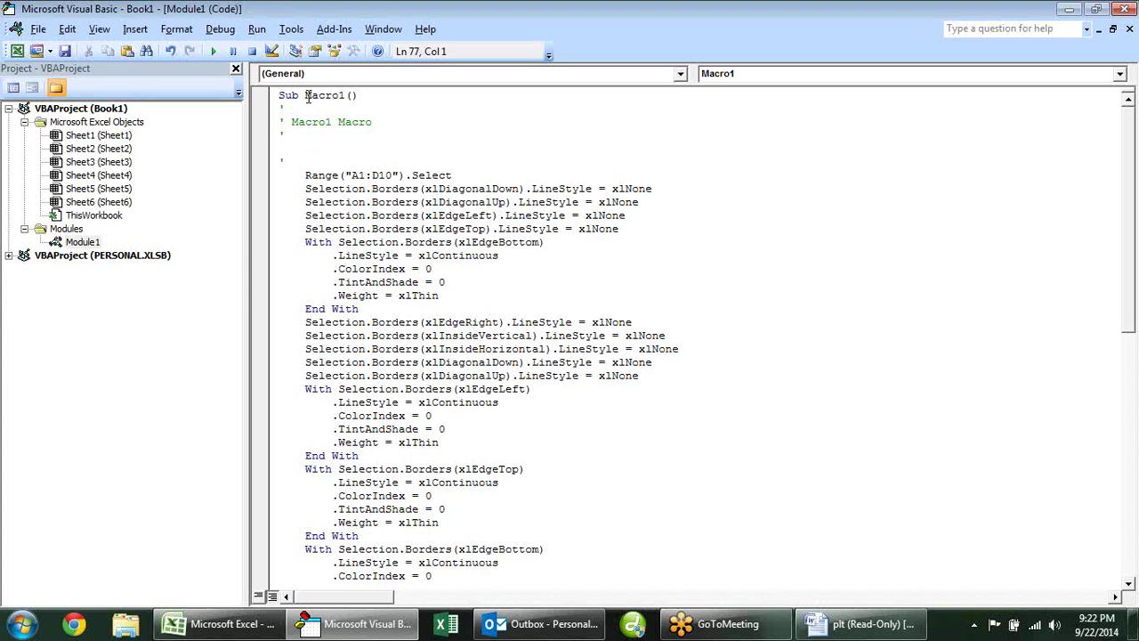
drag(305, 95, 346, 95)
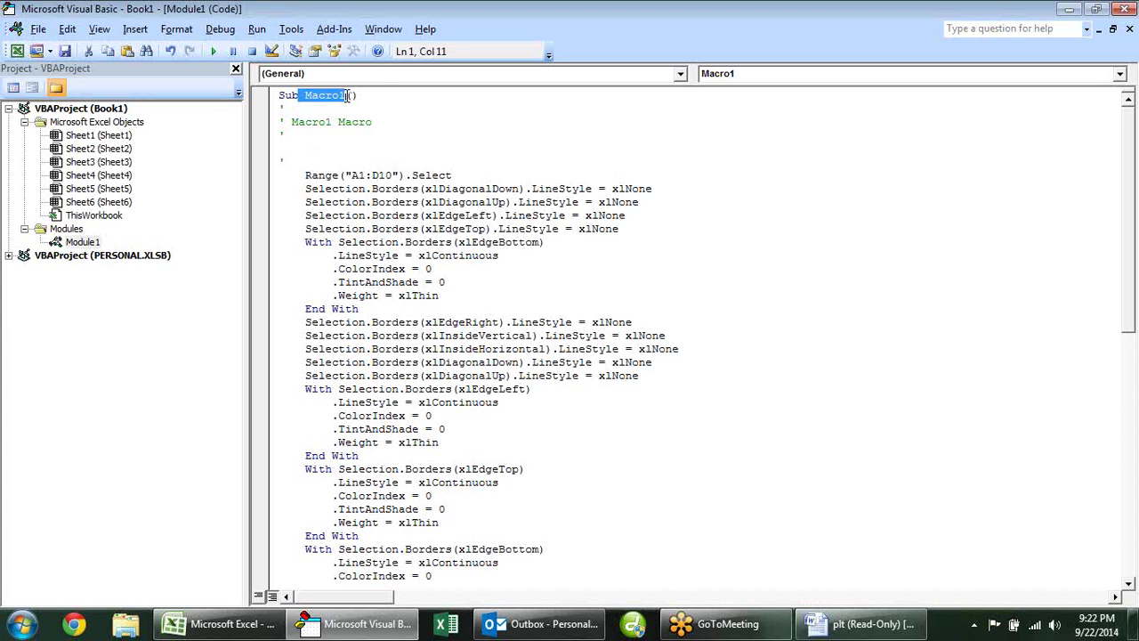
click(376, 104)
drag(280, 95, 312, 96)
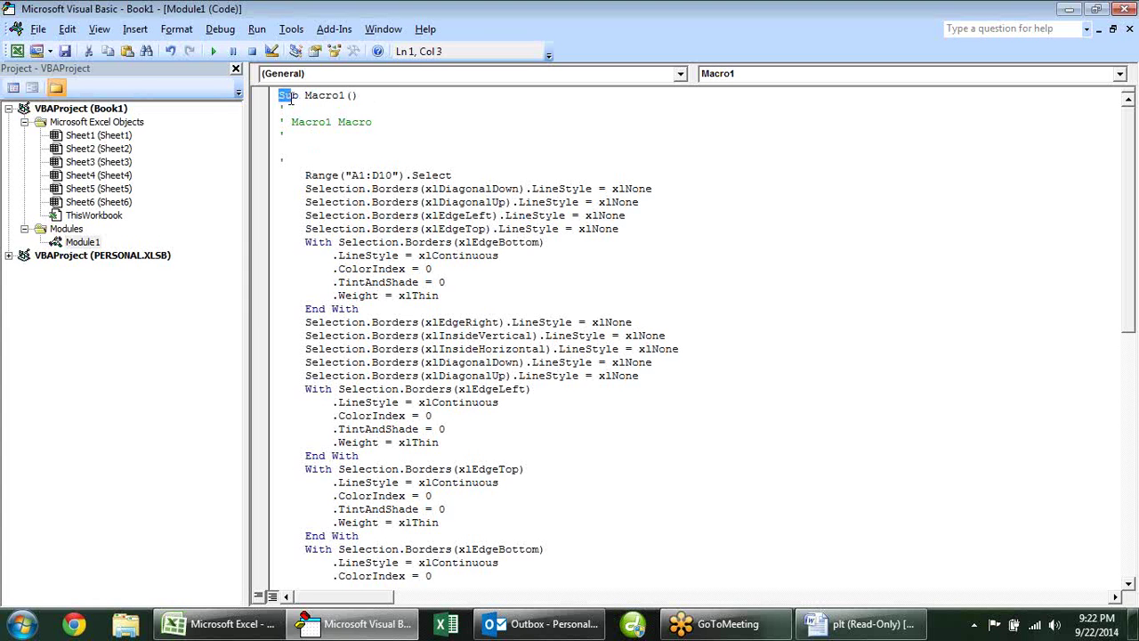
click(414, 119)
scroll(389, 182, down, 5)
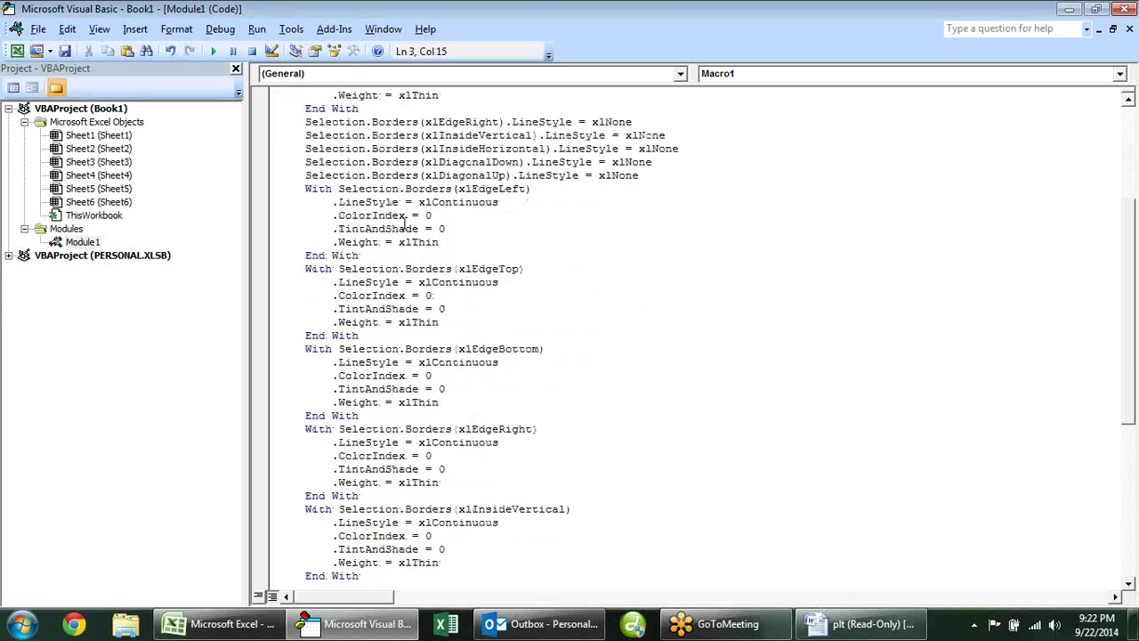
scroll(405, 227, down, 3)
scroll(411, 238, down, 2)
scroll(413, 250, down, 3)
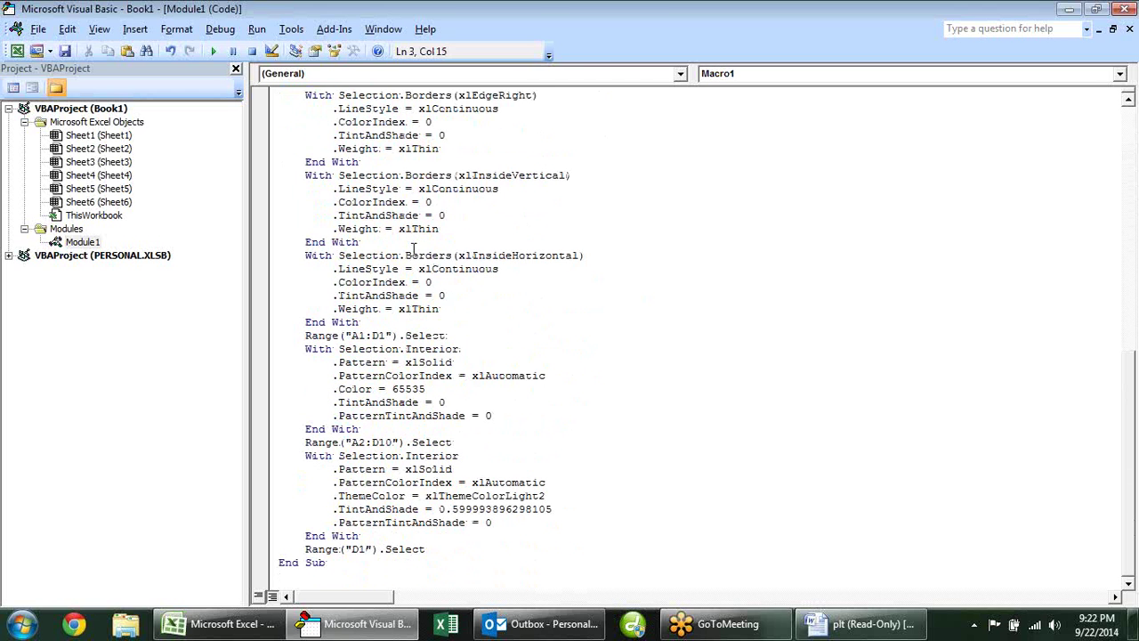
Scroll back up to the xlEdgeTop LineStyle line and restore the code window to floating.
click(484, 525)
scroll(472, 445, up, 8)
scroll(471, 439, up, 6)
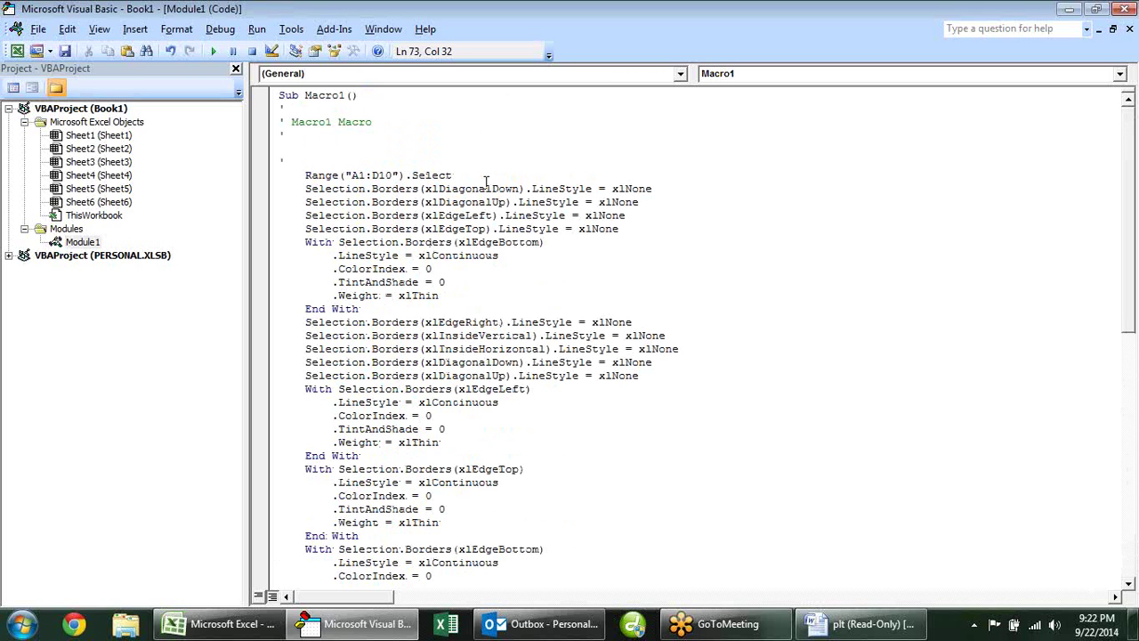
click(554, 227)
click(1113, 32)
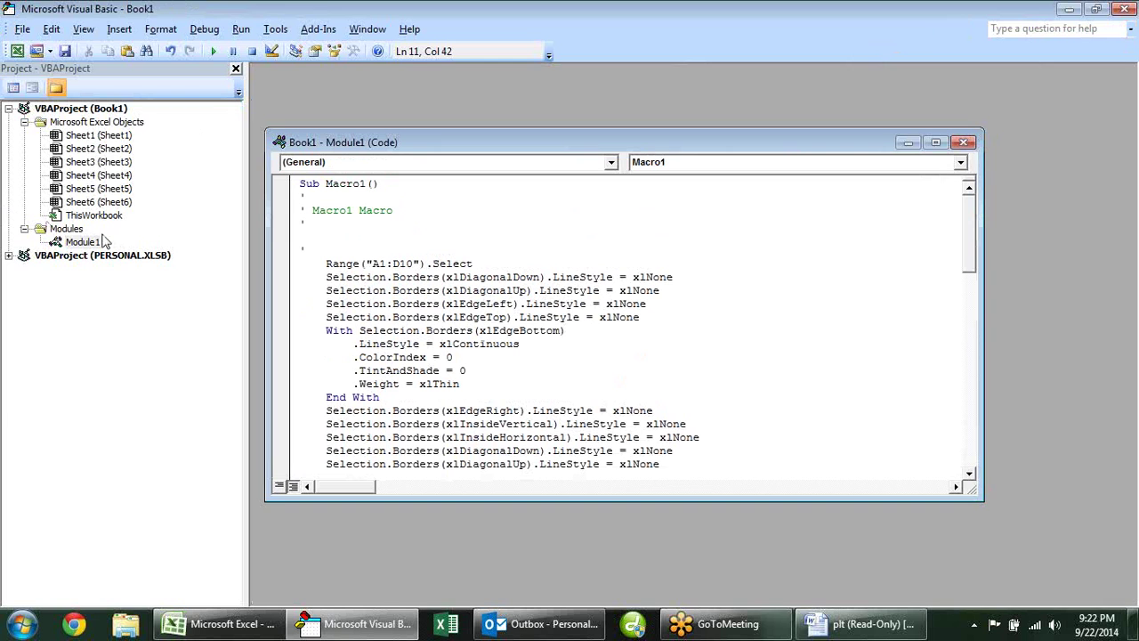
Insert a new empty Module2 into the Book1 project via Insert > Module.
click(121, 30)
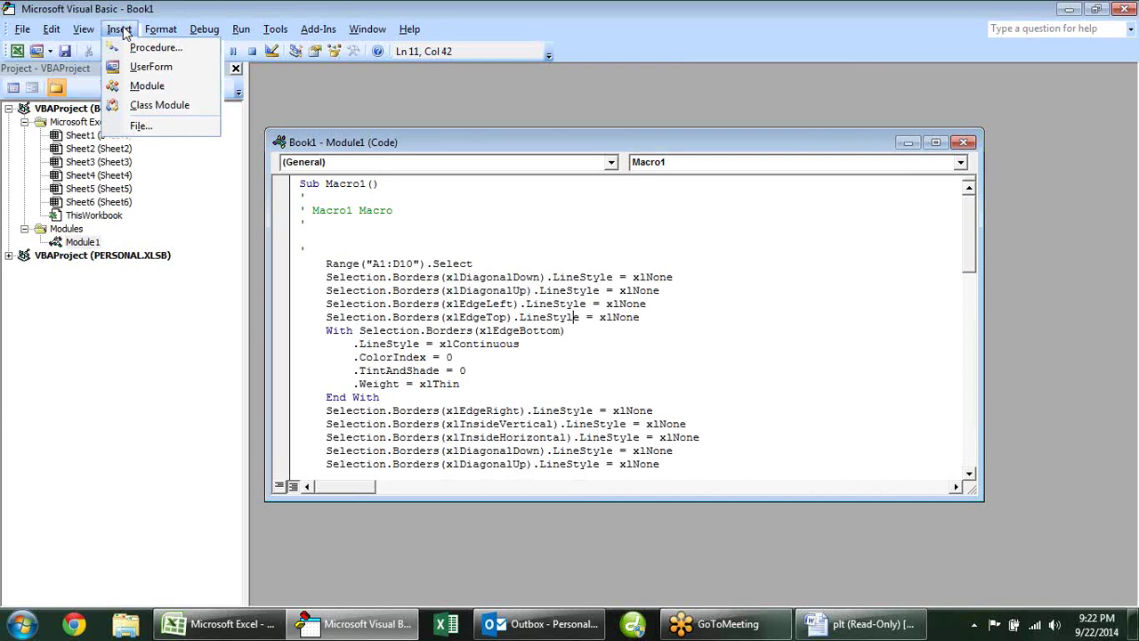
click(146, 85)
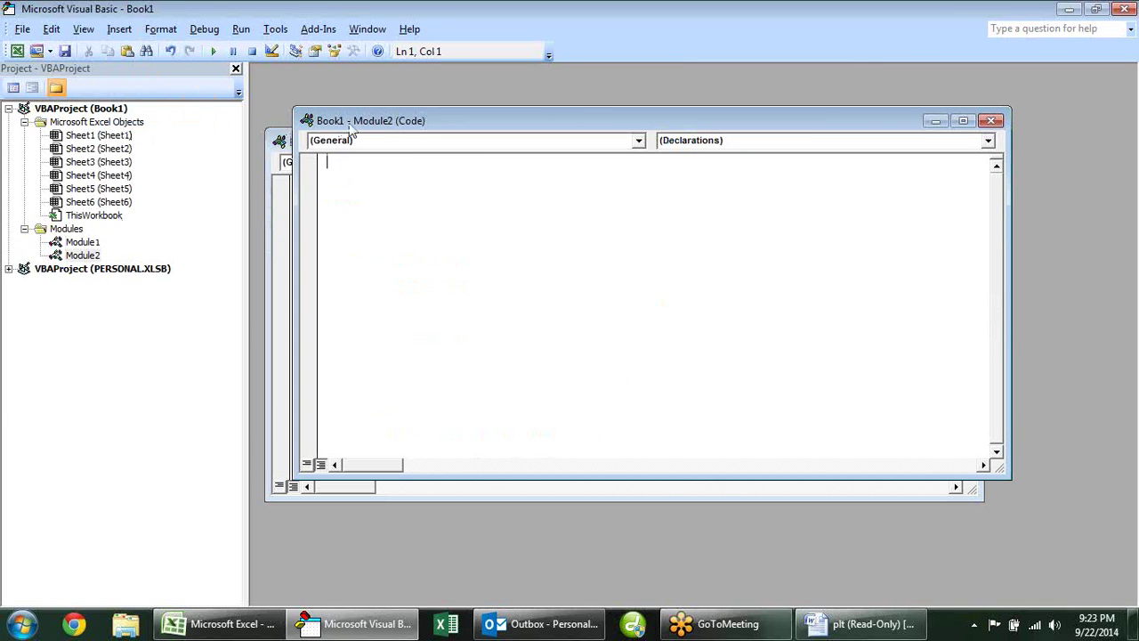
mouse_move(367, 123)
mouse_down()
mouse_move(574, 156)
mouse_move(498, 134)
mouse_up()
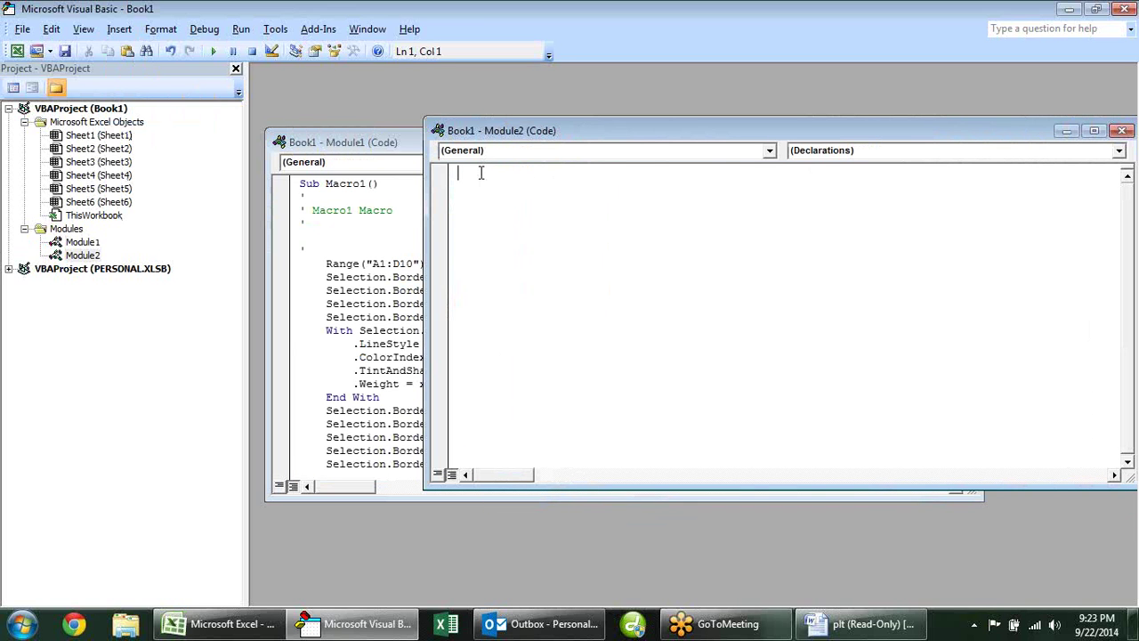
drag(596, 132, 469, 139)
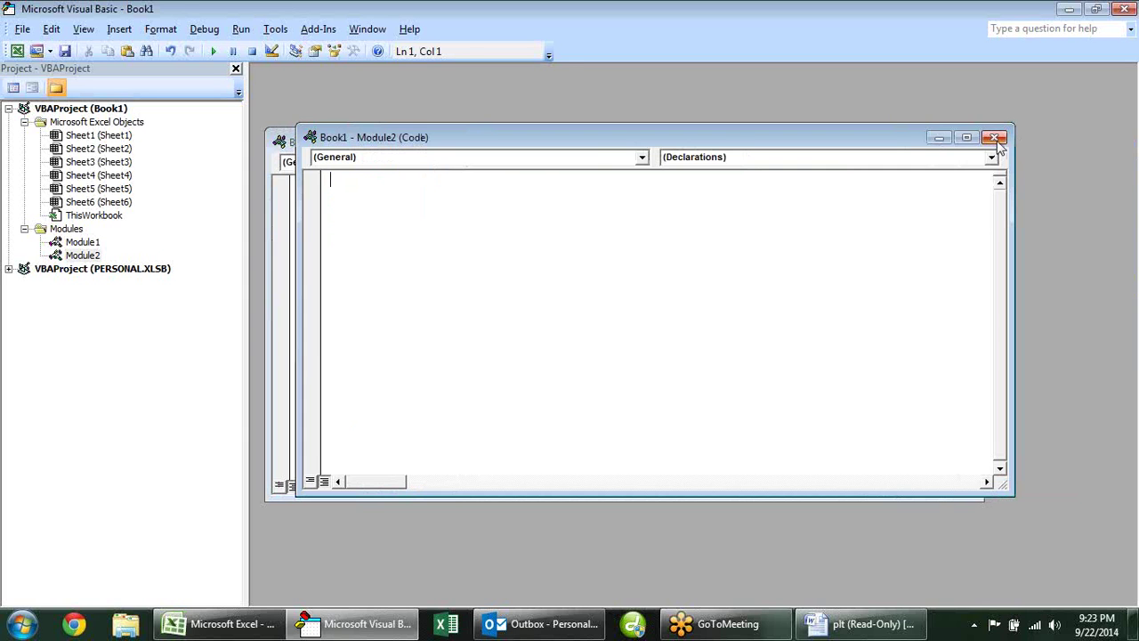
Close the Module2 and Module1 code windows and leave the Visual Basic editor.
click(995, 138)
click(964, 143)
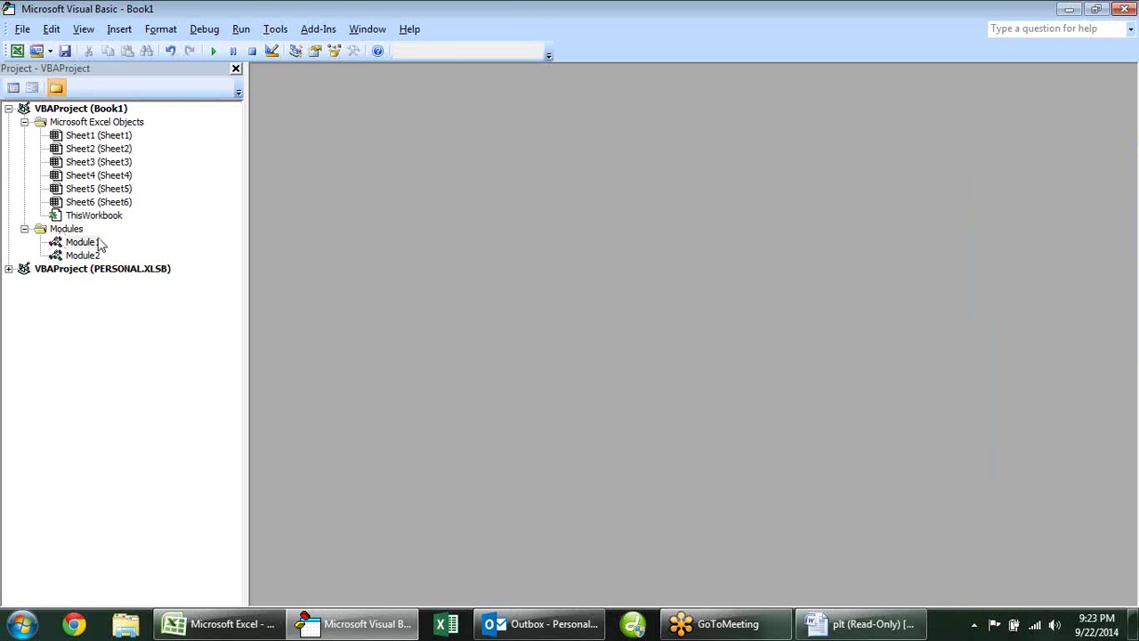
click(1123, 9)
click(590, 246)
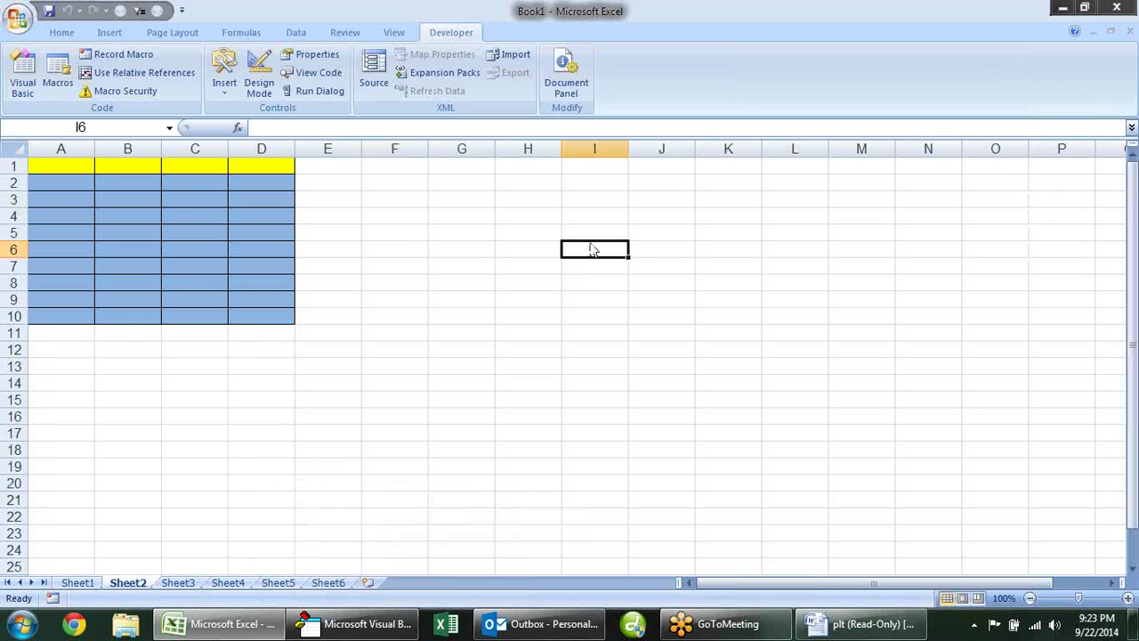
key(ctrl+s)
click(511, 347)
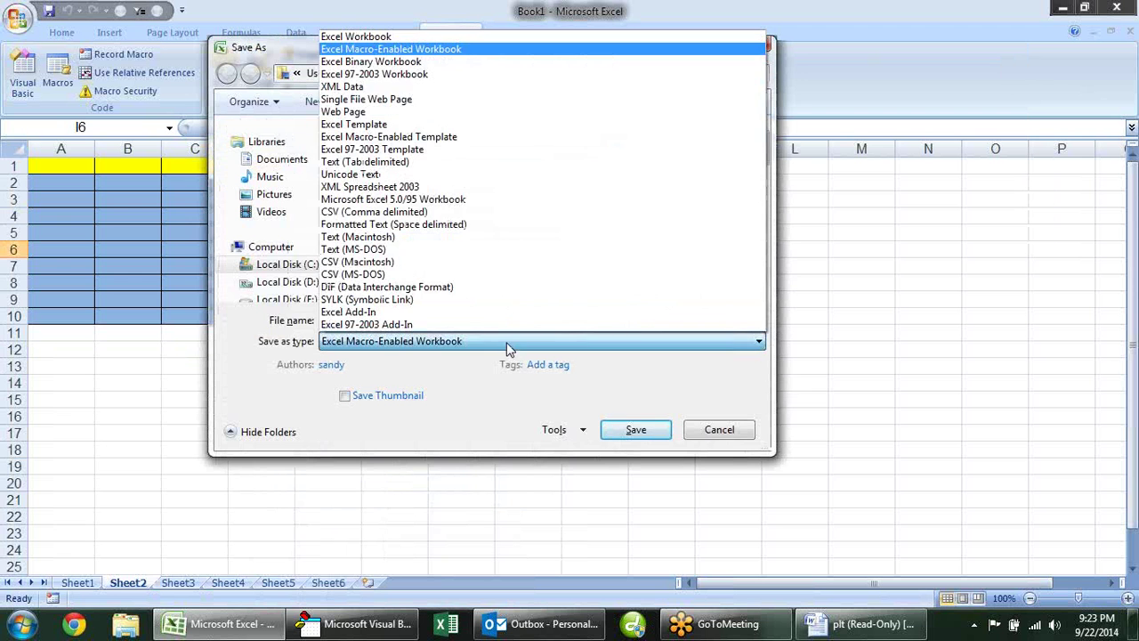
click(479, 53)
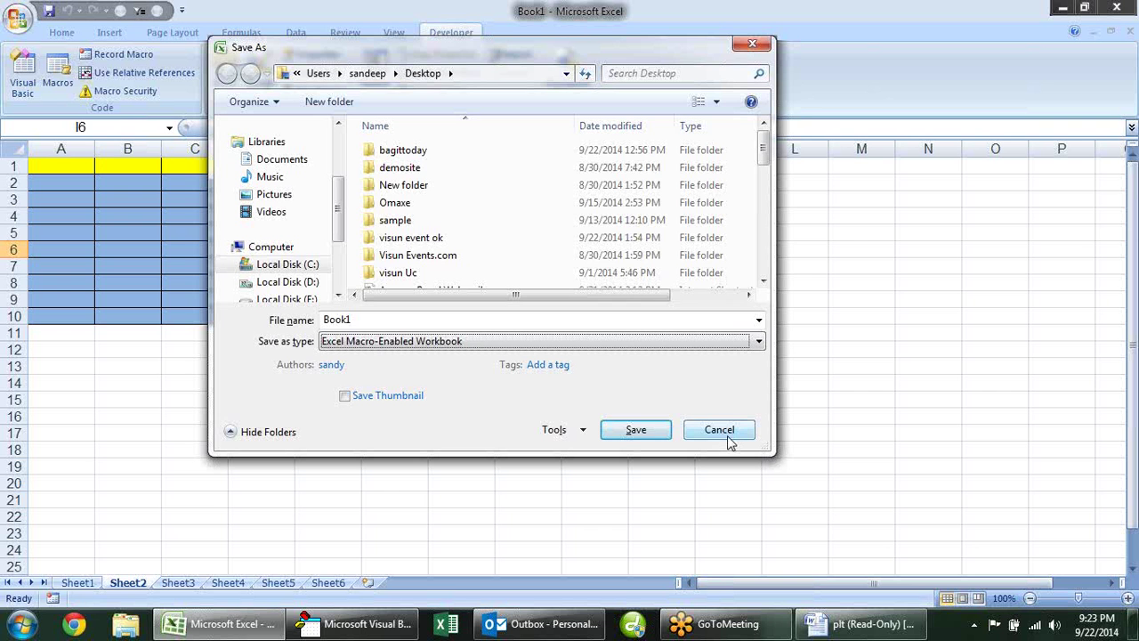
click(729, 343)
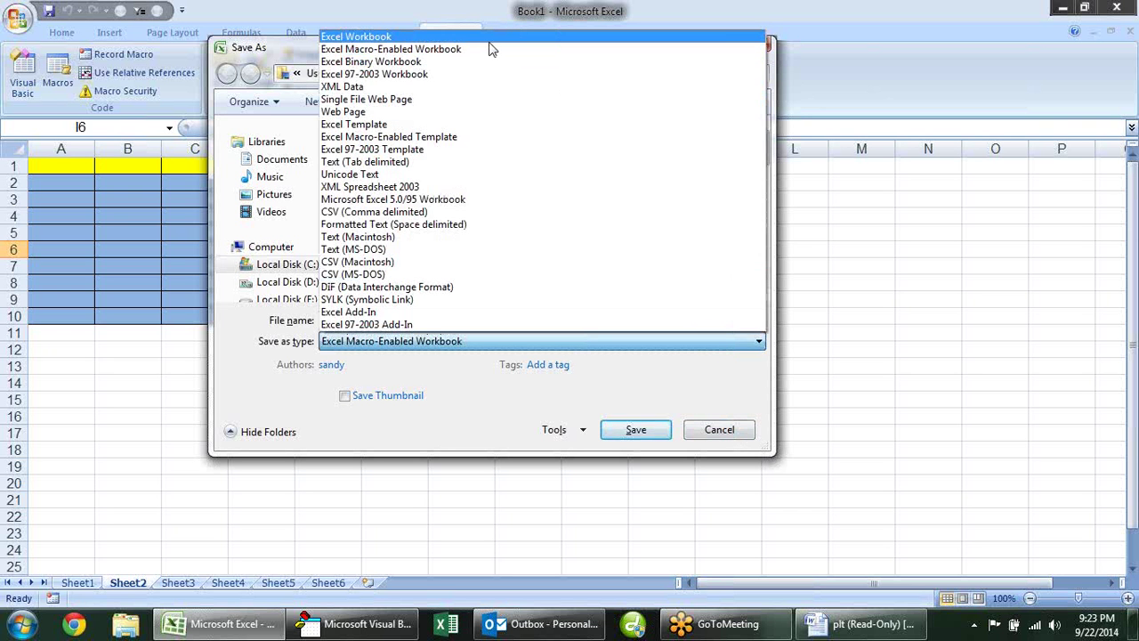
click(488, 40)
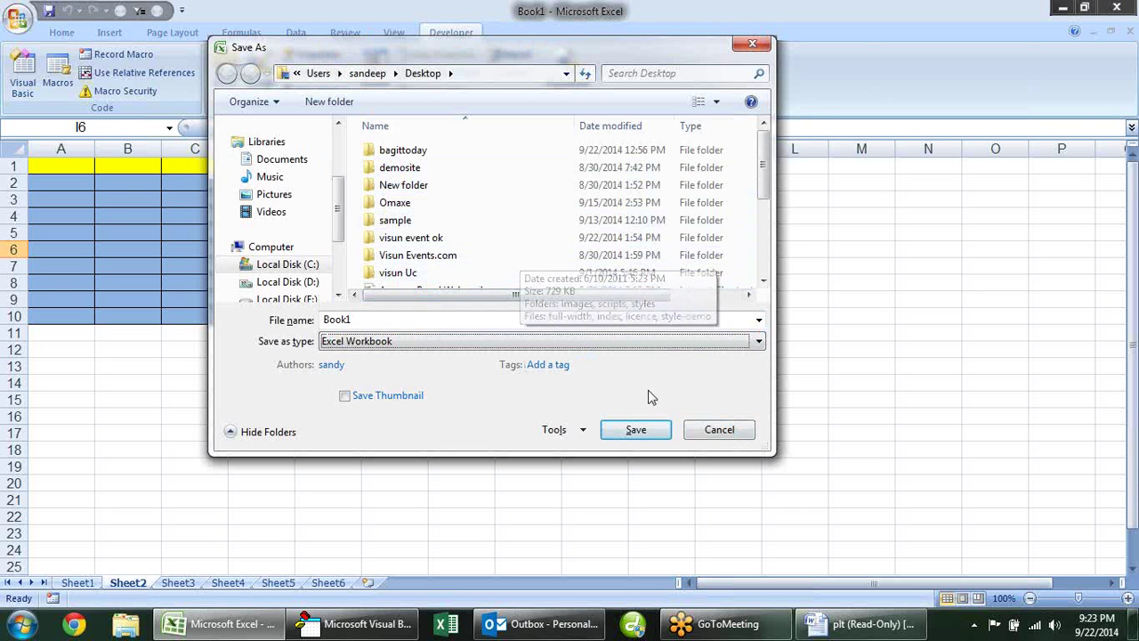
click(717, 431)
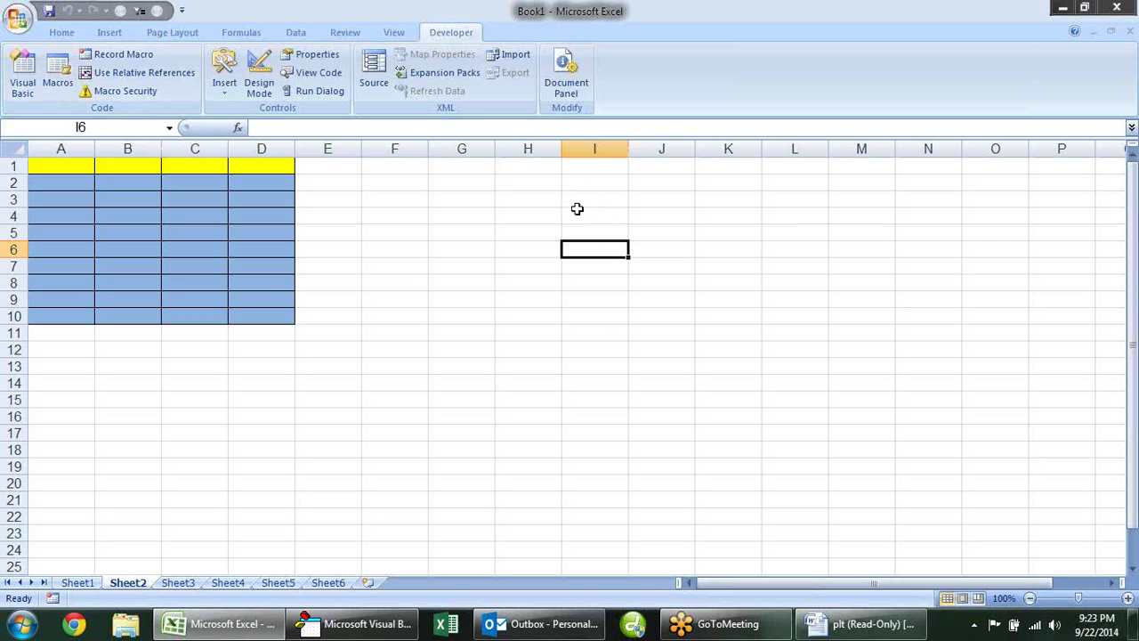
Minimize Excel, Word and Outlook, then select the array 2 and information formula desktop files.
click(1070, 7)
click(1071, 7)
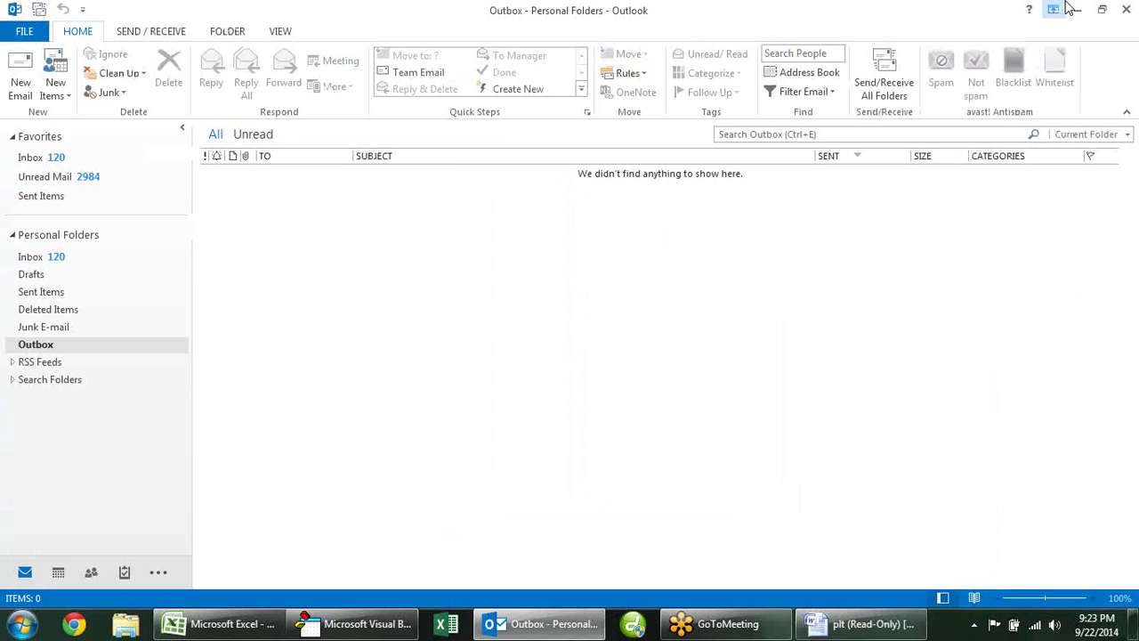
click(1079, 10)
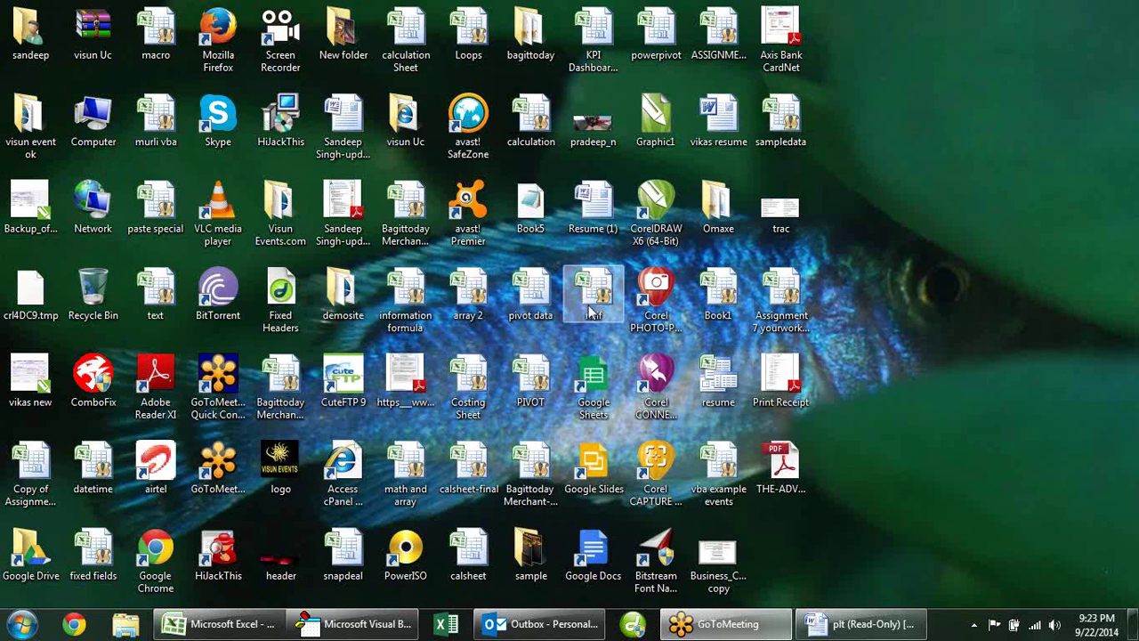
click(456, 303)
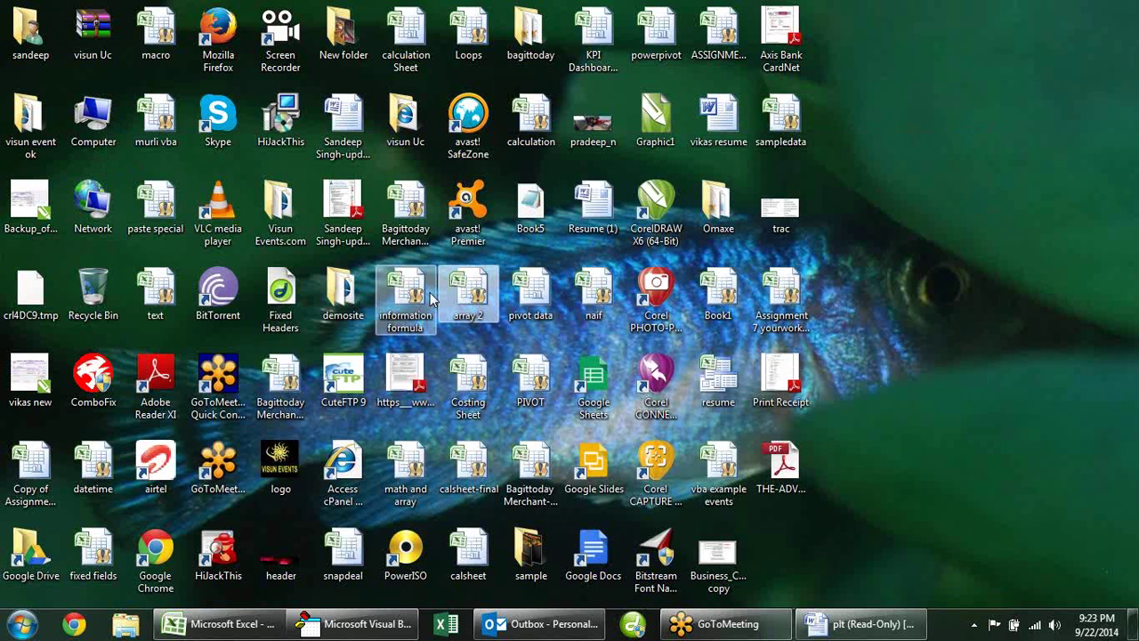
click(412, 311)
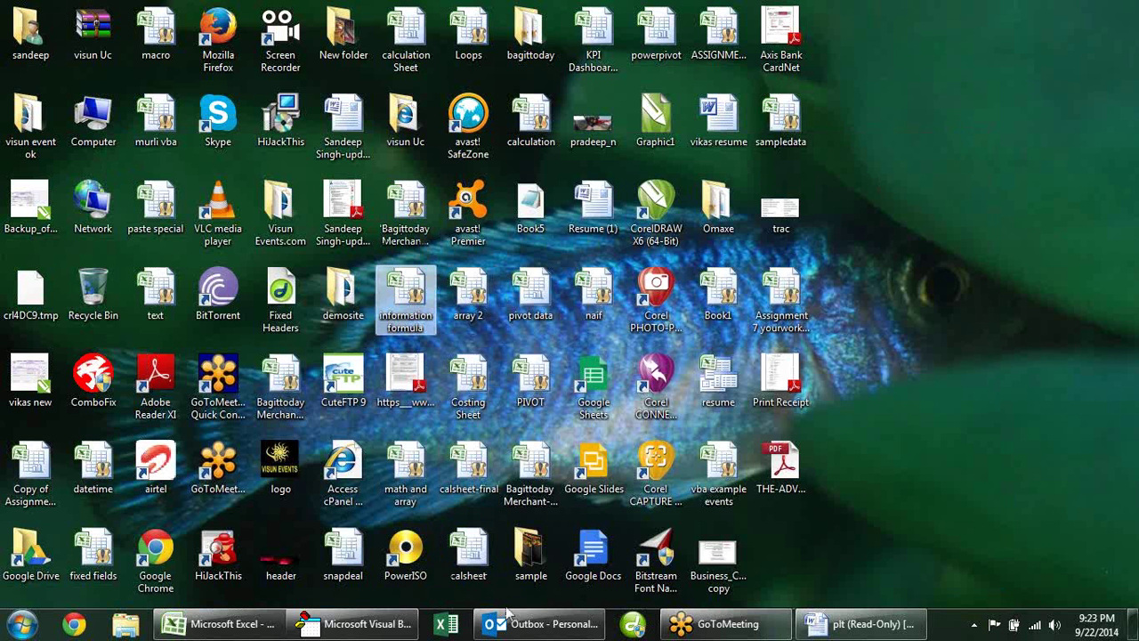
Restore the Excel Book1 window and open its Office menu of recent documents.
mouse_move(213, 637)
click(269, 500)
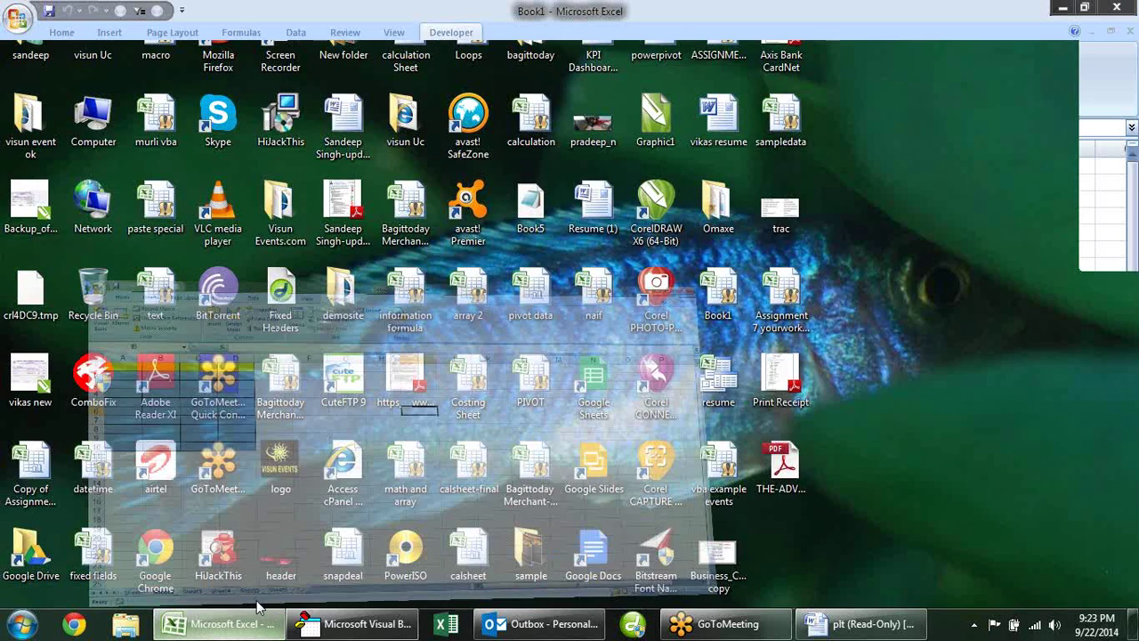
click(25, 19)
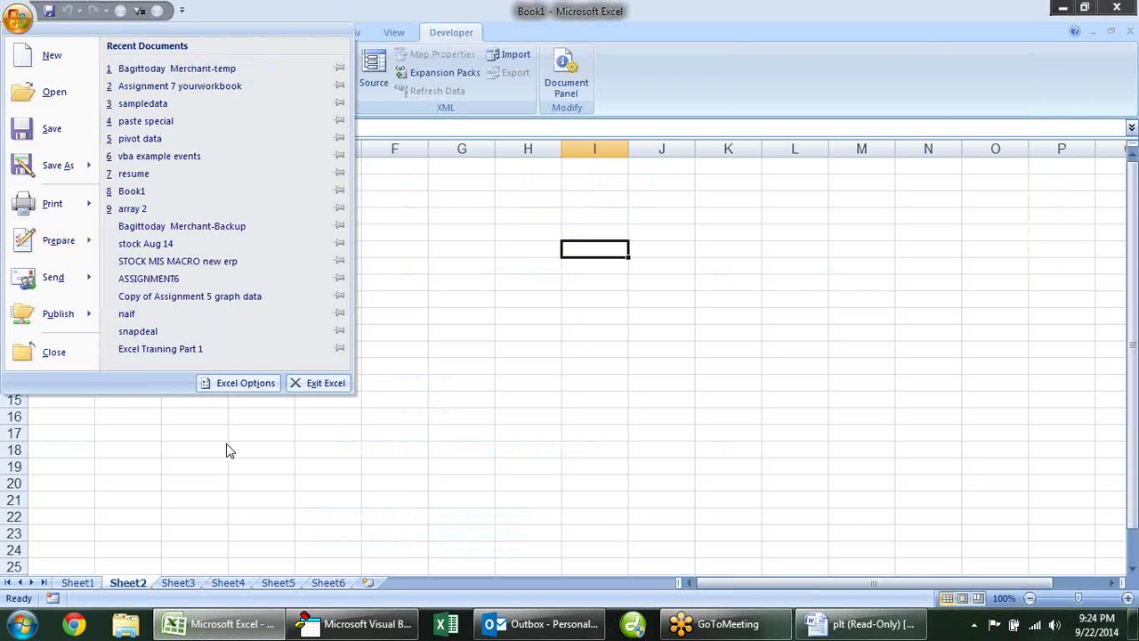
Set Excel's default save format to Excel Macro-Enabled Workbook in the Save options.
click(279, 382)
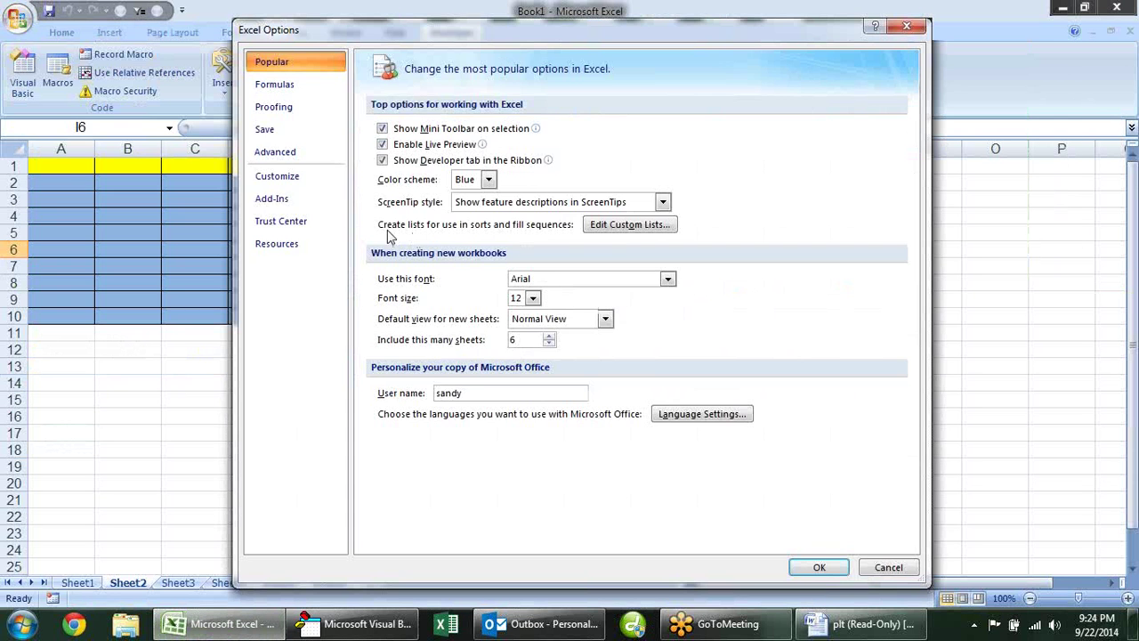
click(328, 135)
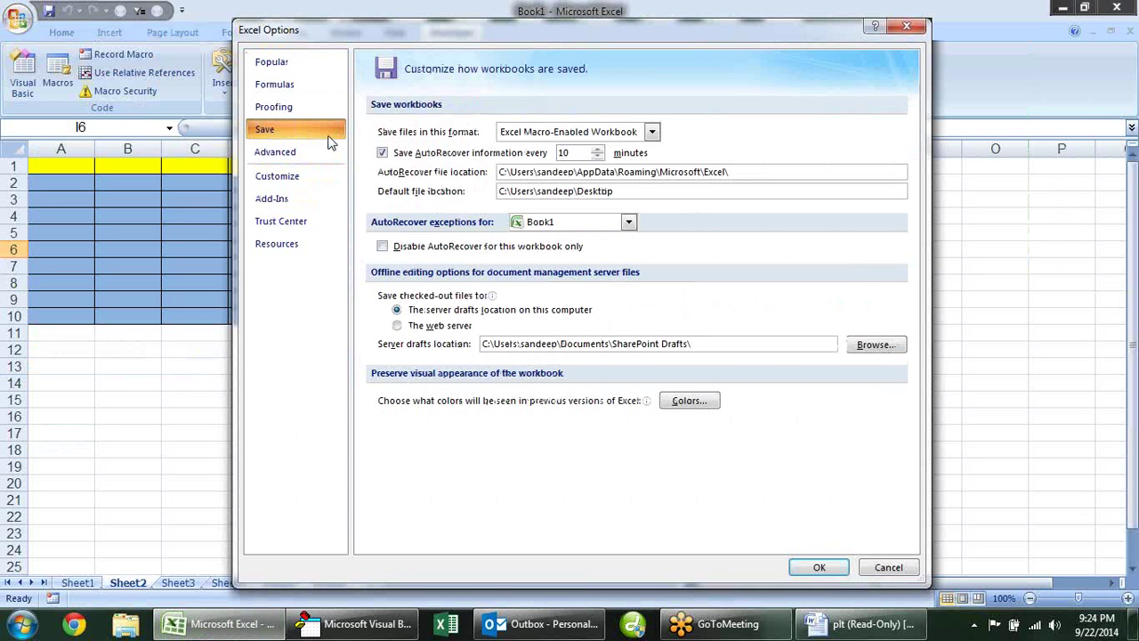
click(652, 132)
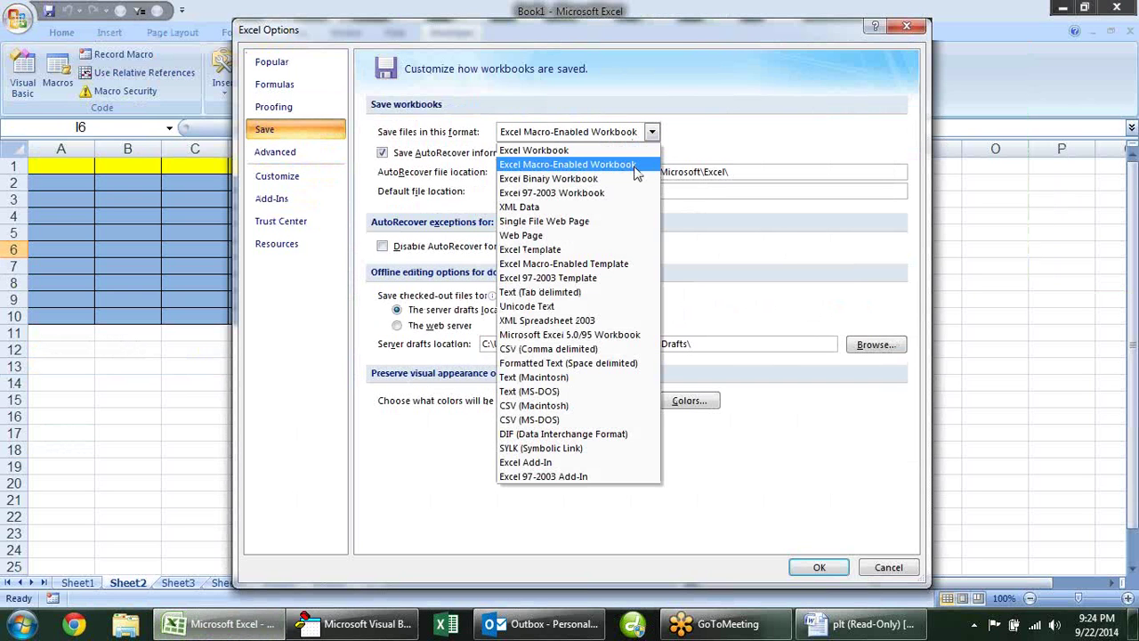
click(708, 153)
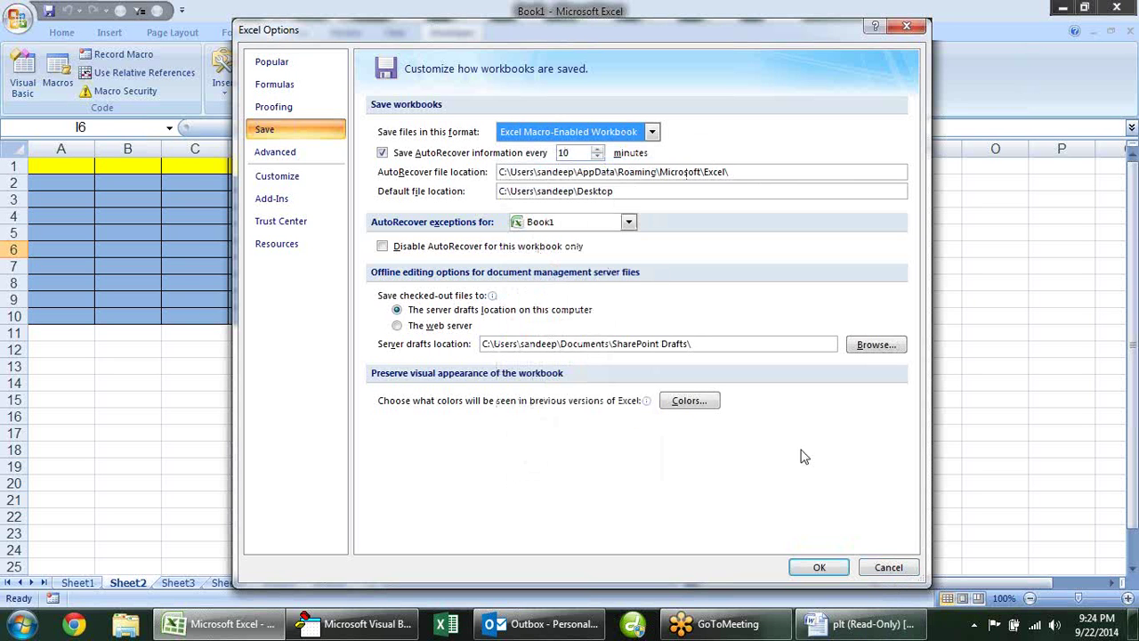
click(881, 567)
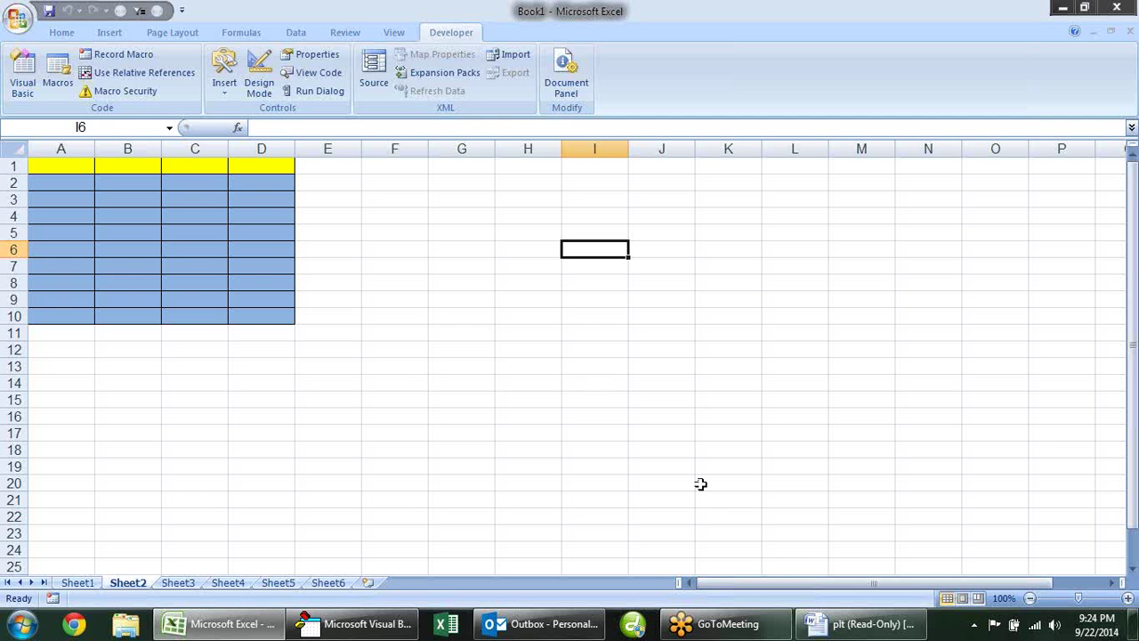
Bring up the Visual Basic editor and open Module1's Macro1 code.
click(356, 624)
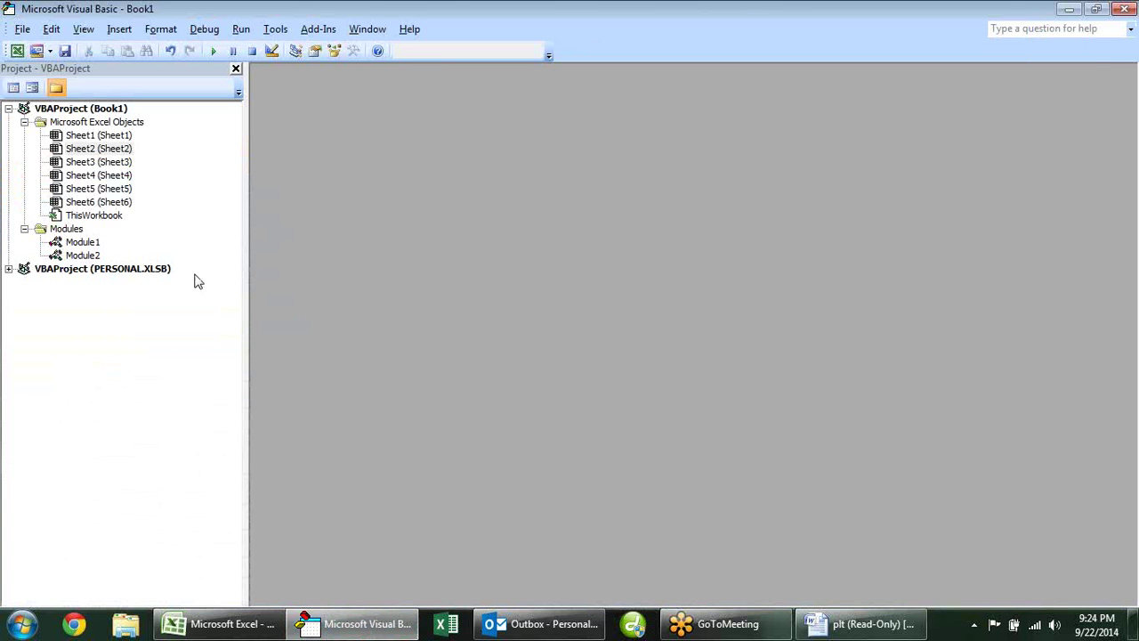
click(93, 245)
double_click(93, 245)
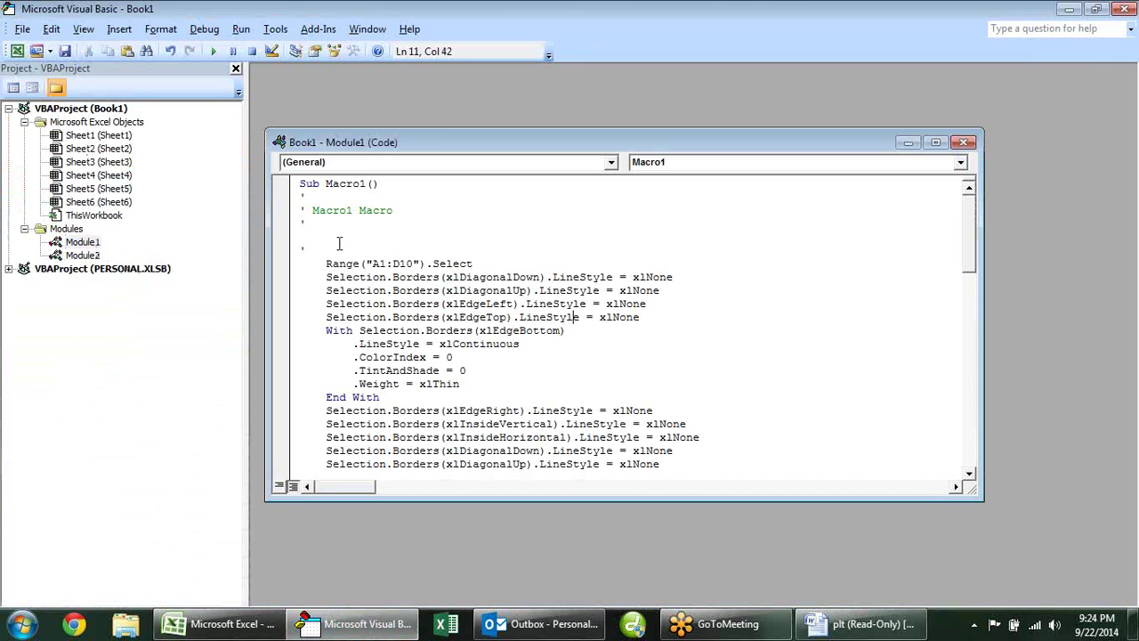
Scroll through the Macro1 code, then switch back to the Word lesson document.
click(563, 292)
scroll(585, 343, down, 3)
scroll(596, 329, down, 1)
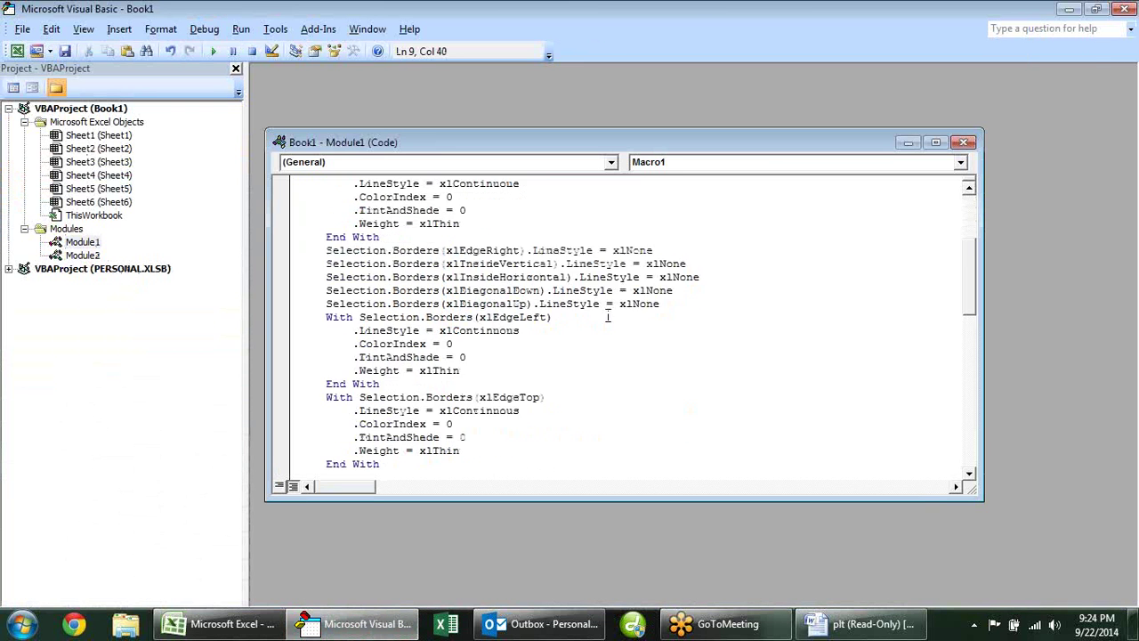
scroll(609, 316, down, 3)
scroll(609, 316, down, 3)
scroll(609, 316, down, 4)
scroll(608, 315, down, 5)
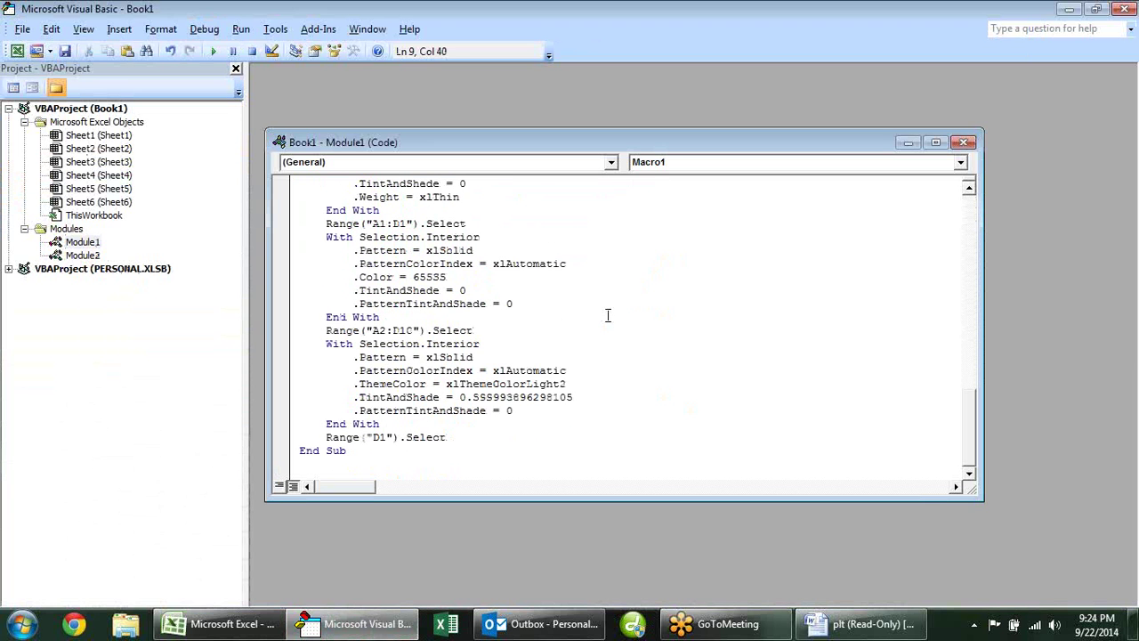
scroll(609, 318, up, 5)
scroll(623, 319, up, 10)
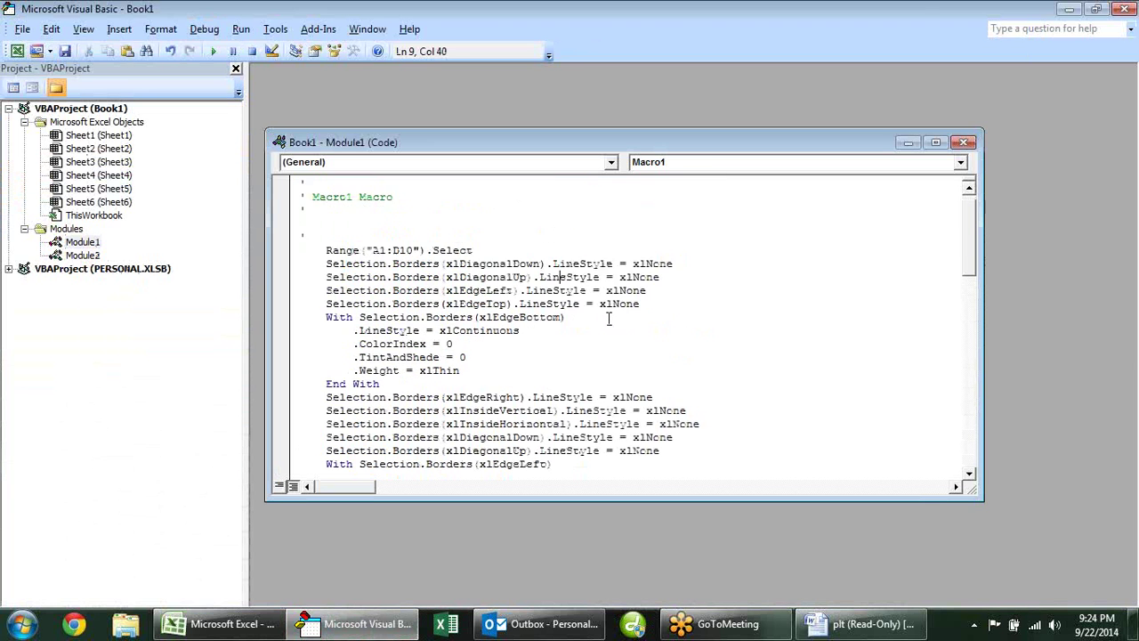
scroll(610, 324, up, 1)
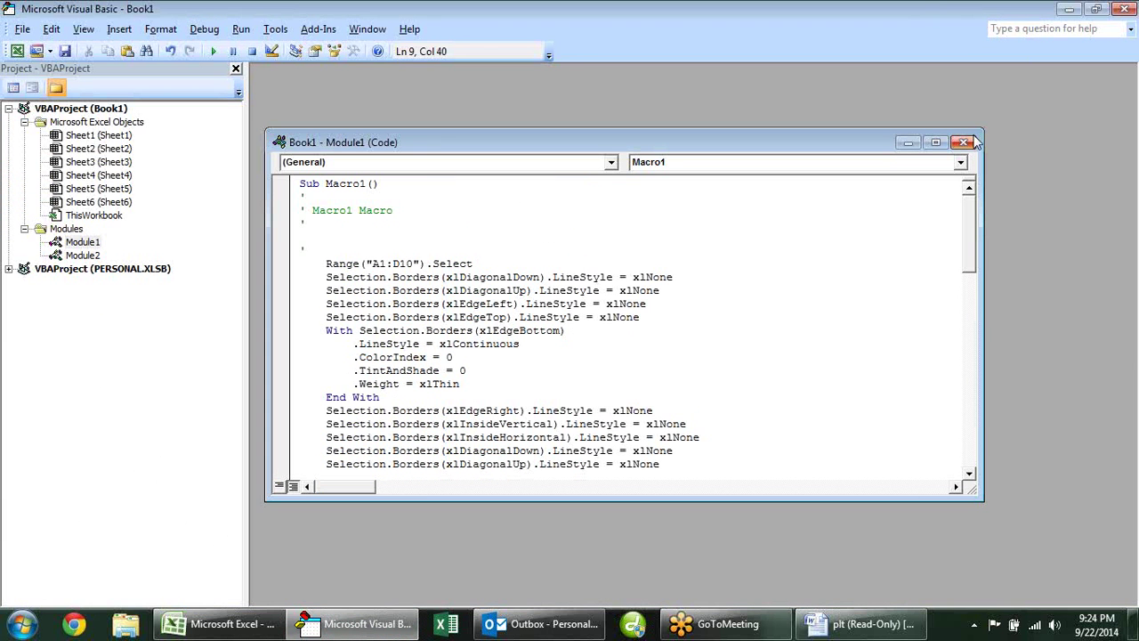
click(846, 628)
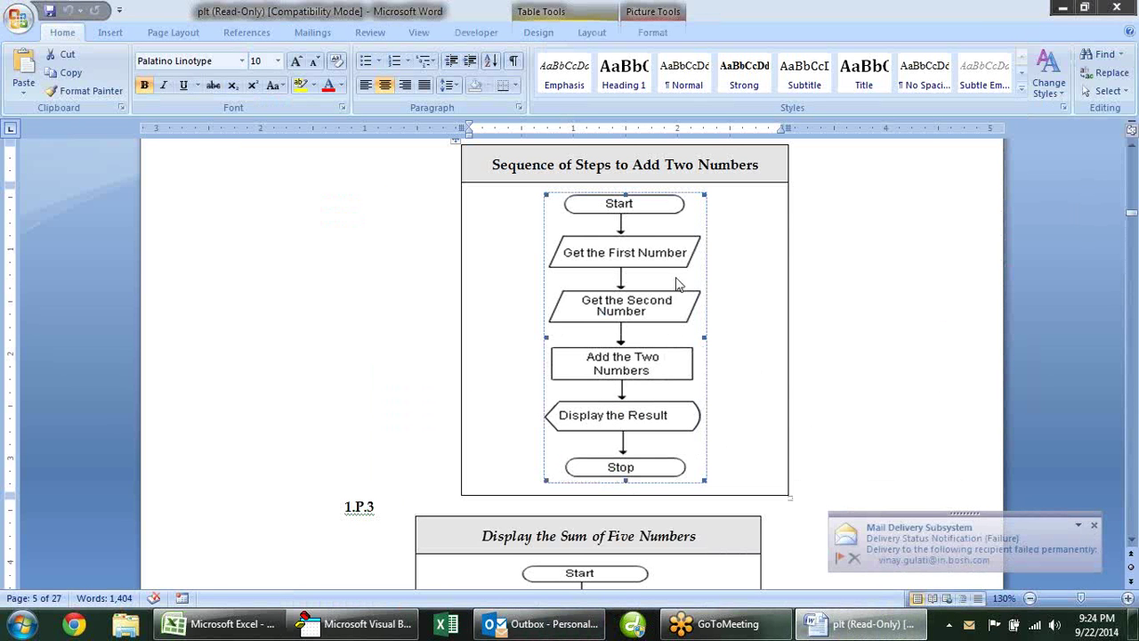
Dismiss the mail alert and move from the Add Two Numbers flowchart to Sum of Five Numbers.
click(1094, 525)
click(858, 179)
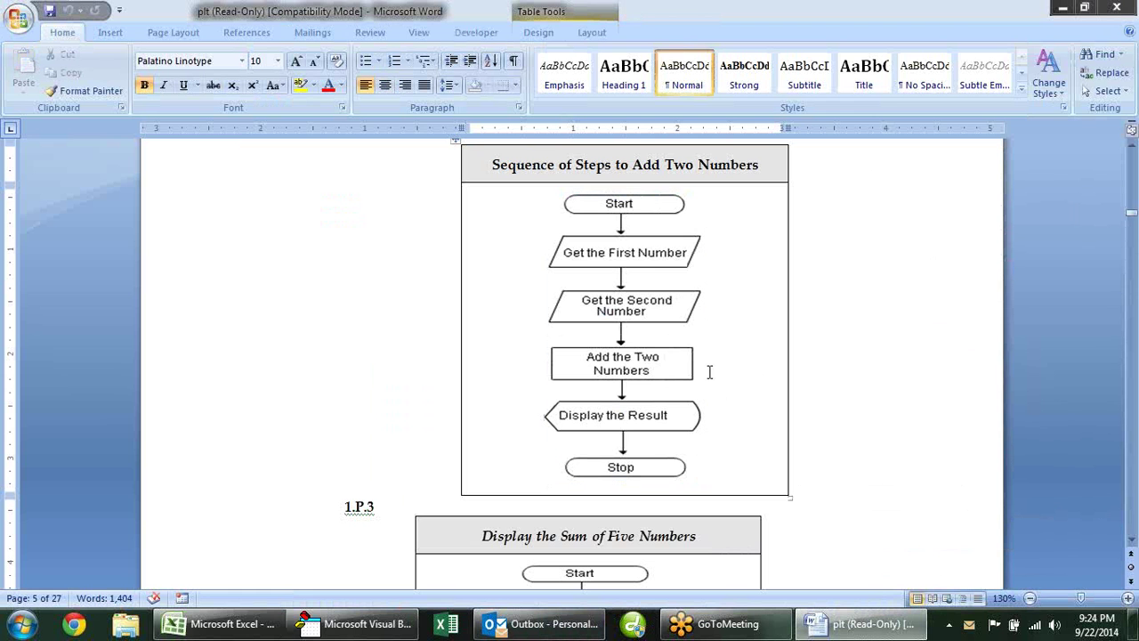
click(649, 209)
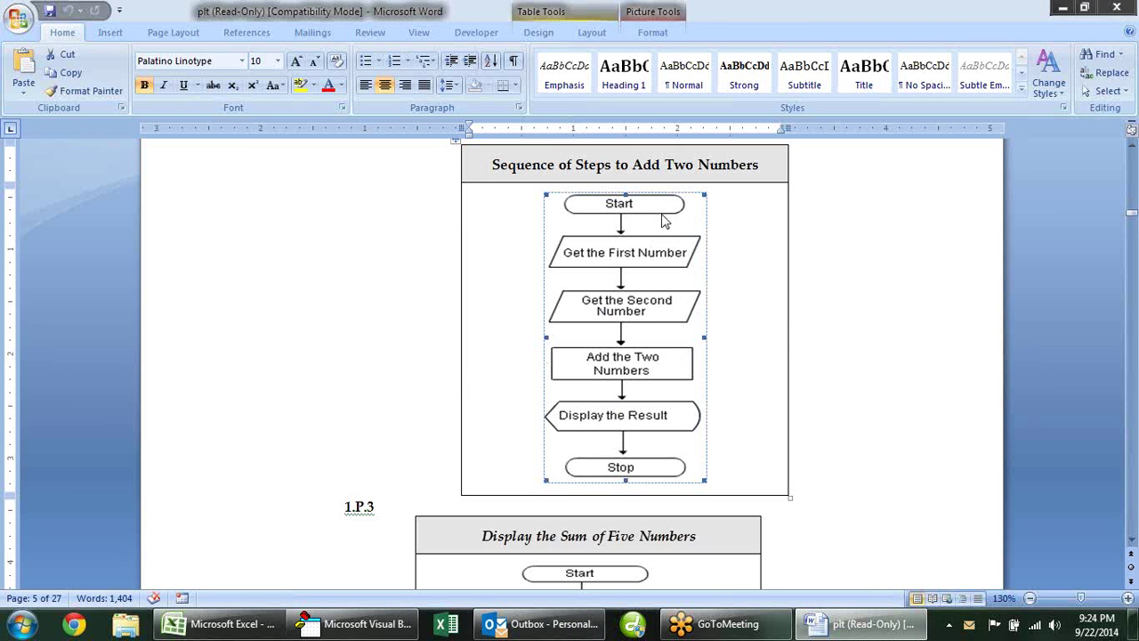
scroll(867, 397, down, 2)
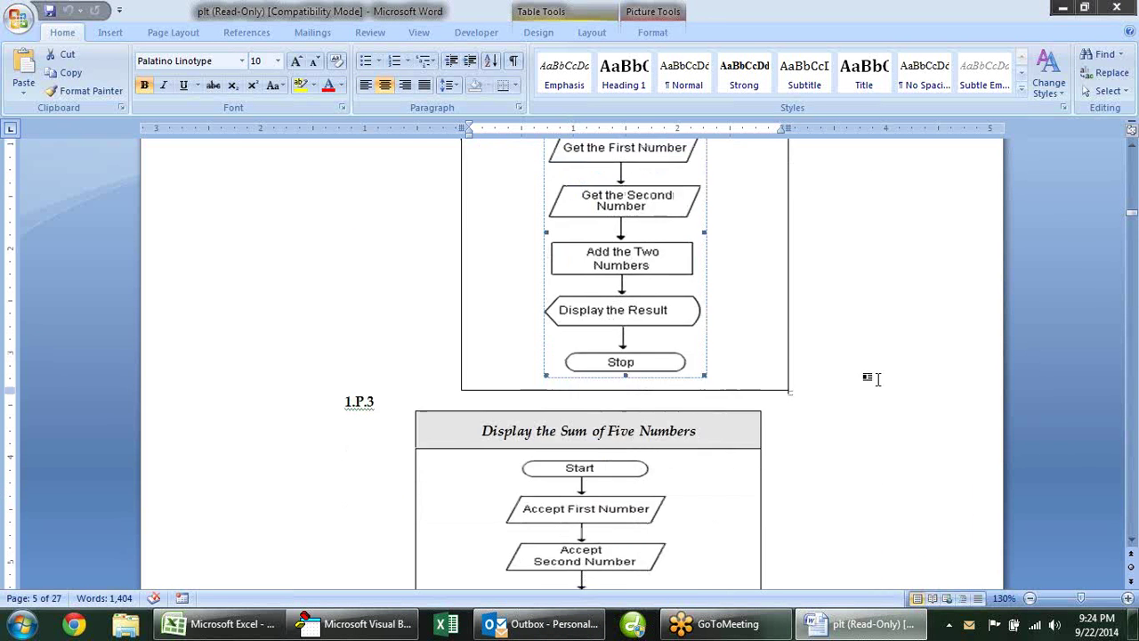
scroll(867, 397, down, 2)
scroll(863, 397, down, 1)
scroll(863, 397, down, 2)
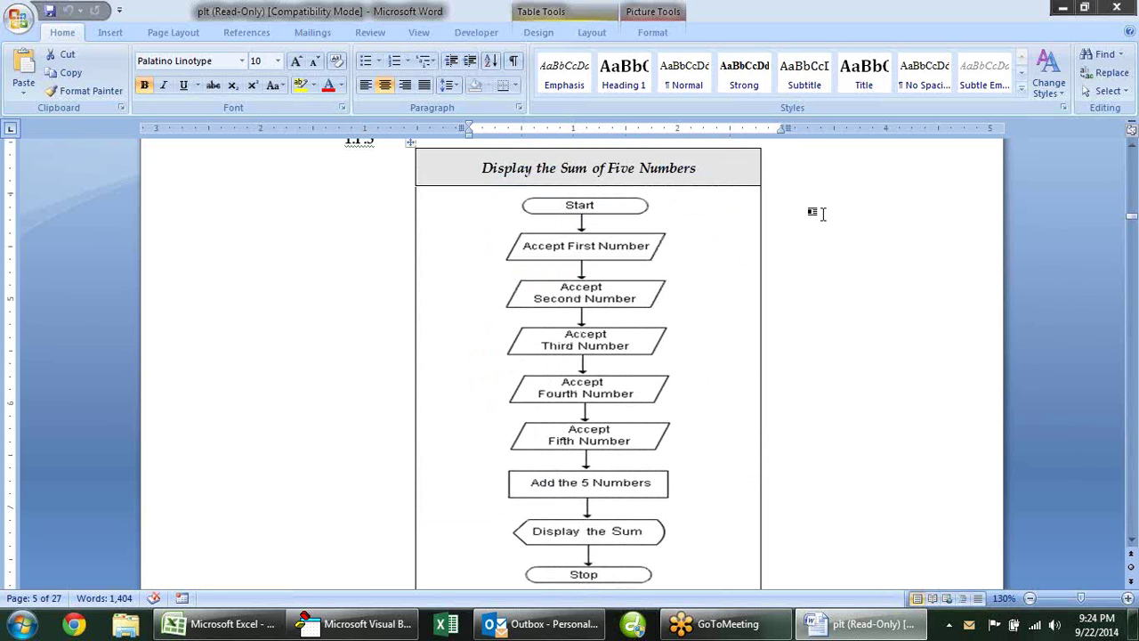
click(556, 249)
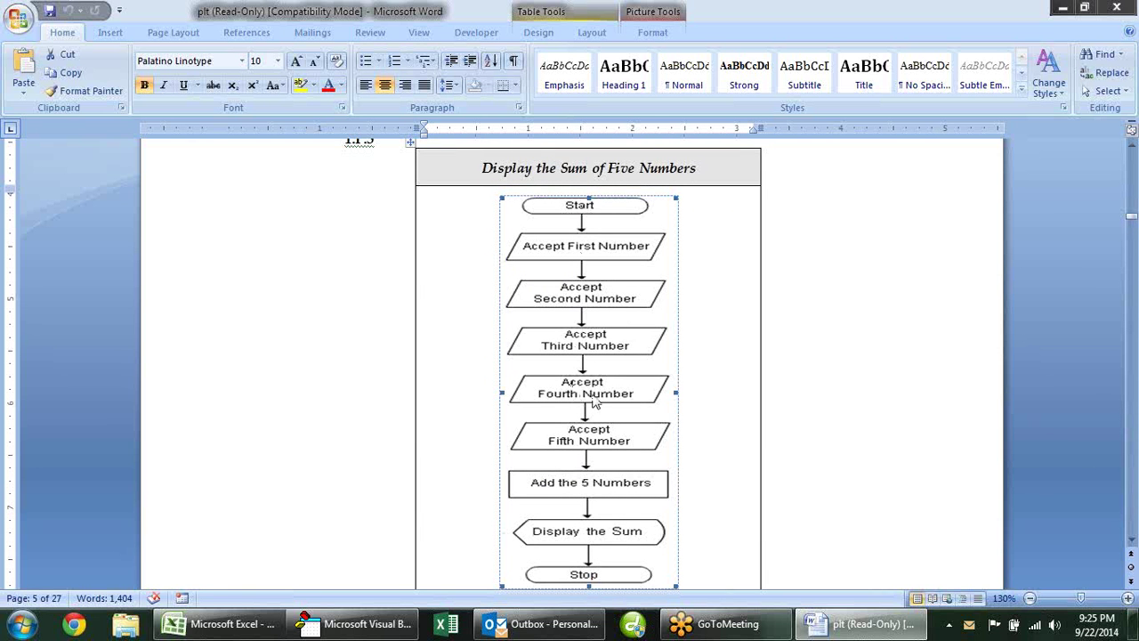
Scroll down past 1.P.3 and select the 1.P.4 flowchart picture.
scroll(652, 336, down, 3)
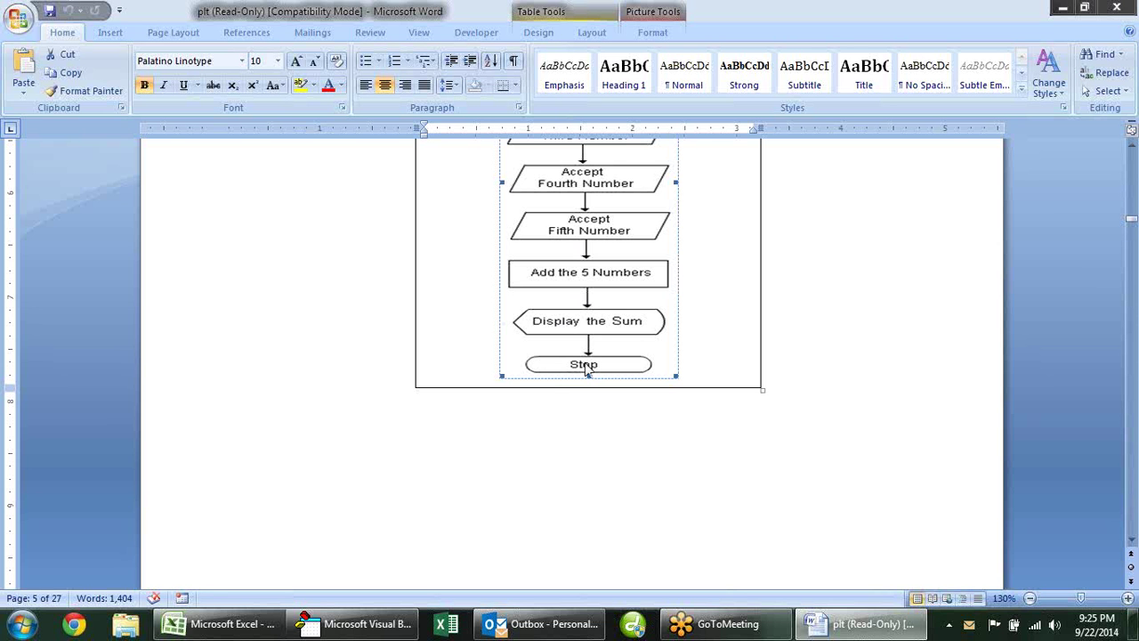
click(540, 428)
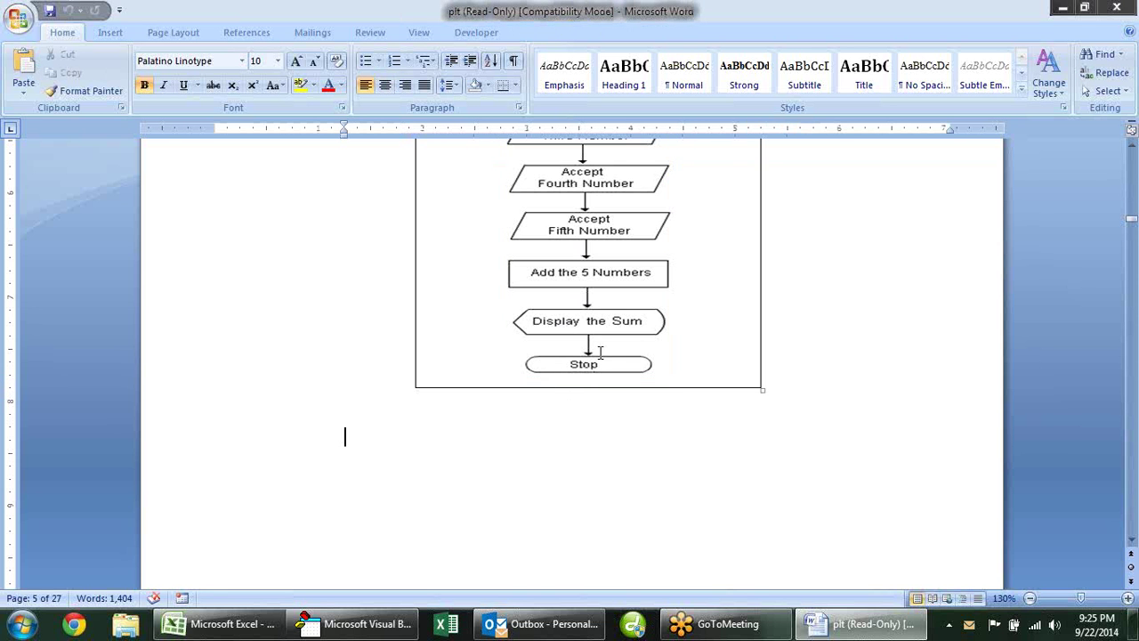
scroll(593, 364, down, 3)
scroll(593, 364, down, 5)
scroll(587, 252, down, 3)
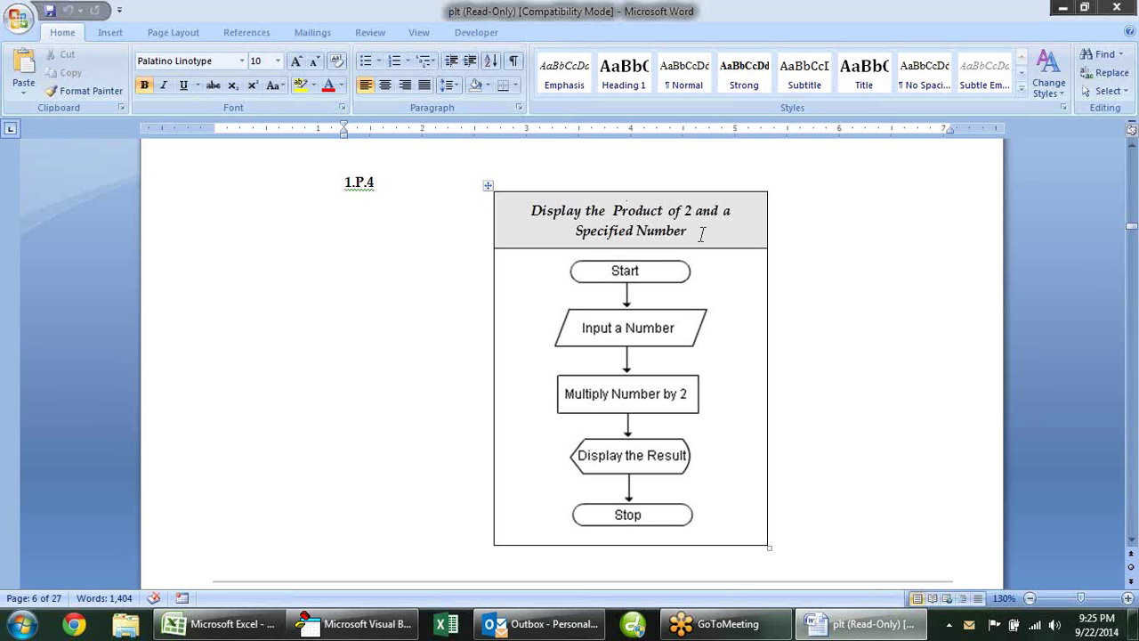
click(660, 276)
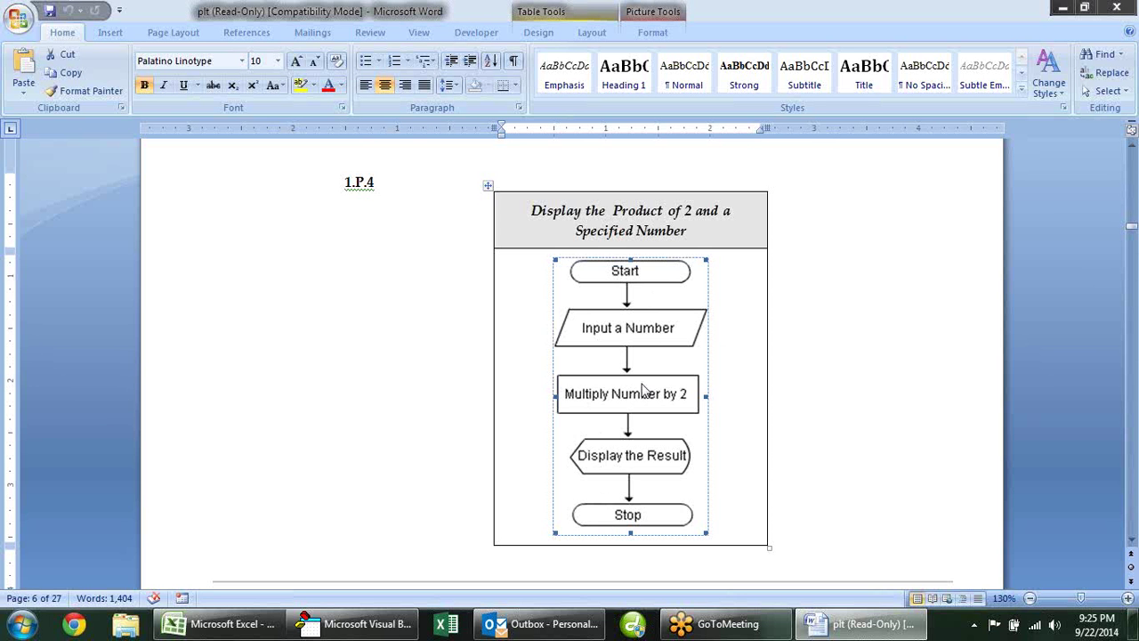
Scroll down to Lesson Two's Solutions and place the caret after 'charge of $5.'.
scroll(806, 314, down, 4)
scroll(808, 314, down, 3)
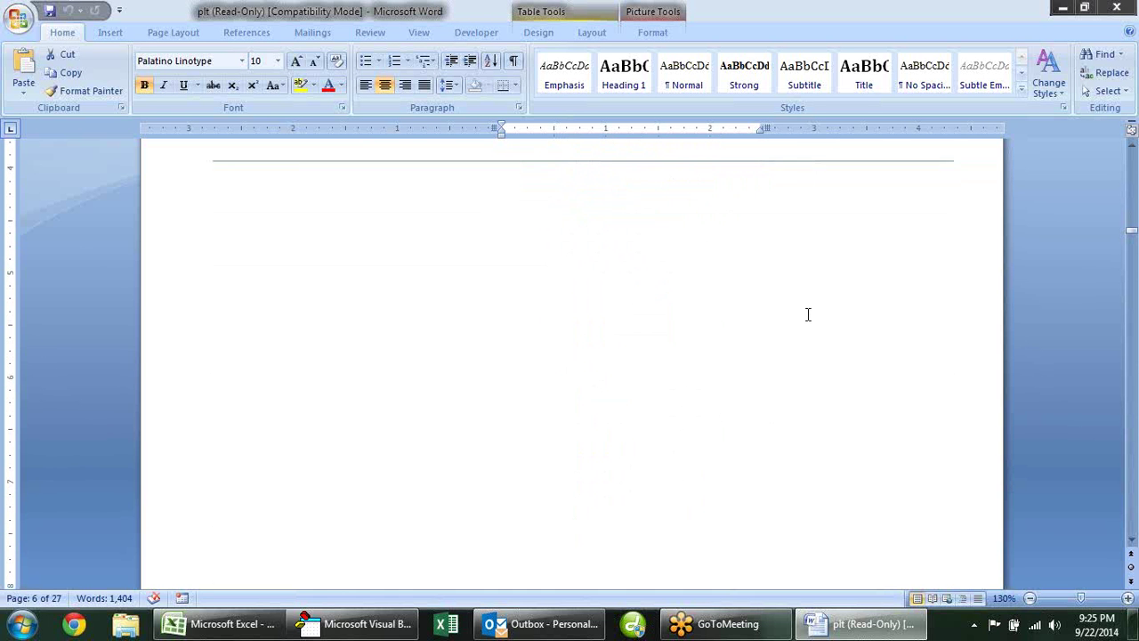
scroll(808, 314, down, 3)
scroll(808, 315, down, 3)
scroll(808, 314, down, 3)
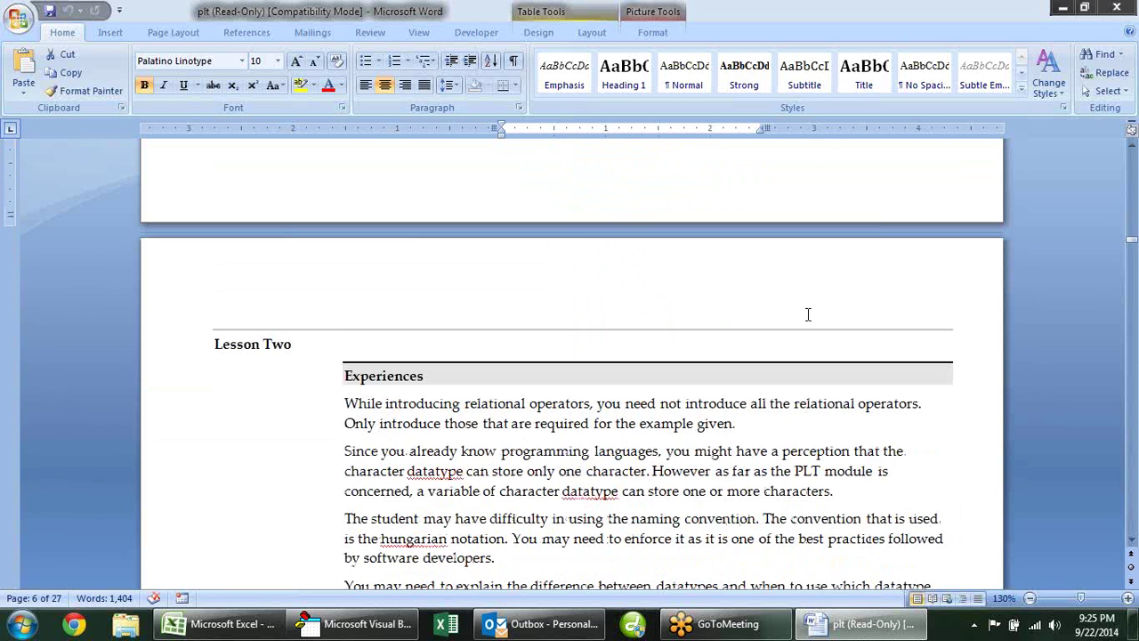
scroll(809, 315, down, 4)
scroll(808, 314, down, 3)
scroll(808, 314, down, 1)
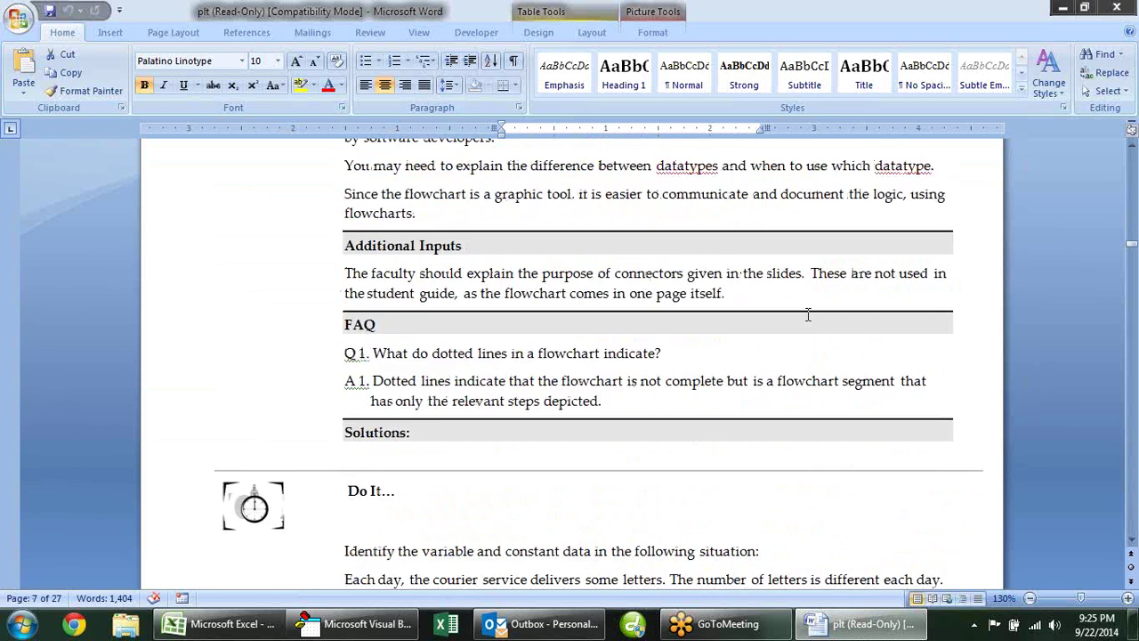
scroll(808, 314, down, 3)
scroll(807, 297, down, 3)
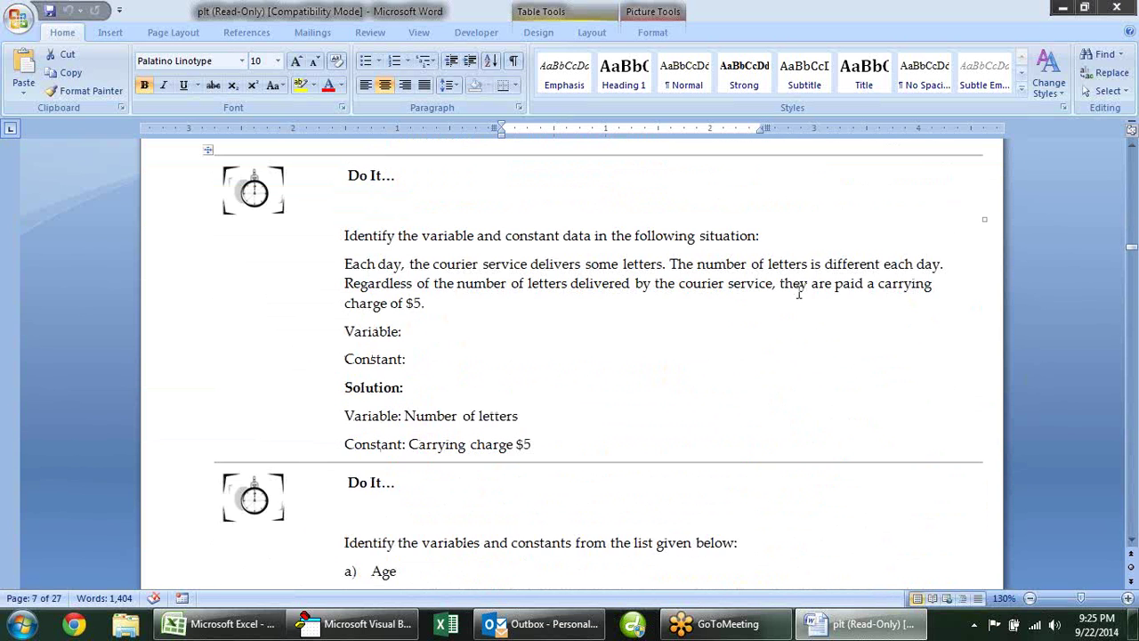
scroll(798, 286, down, 3)
scroll(799, 276, down, 3)
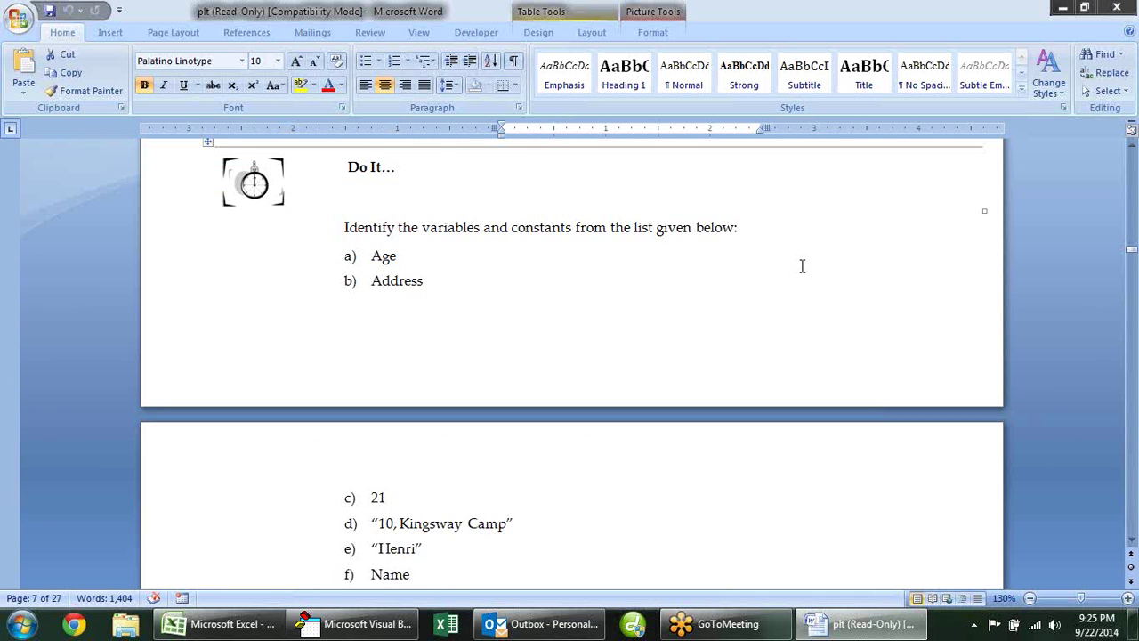
scroll(797, 268, up, 1)
scroll(797, 271, up, 3)
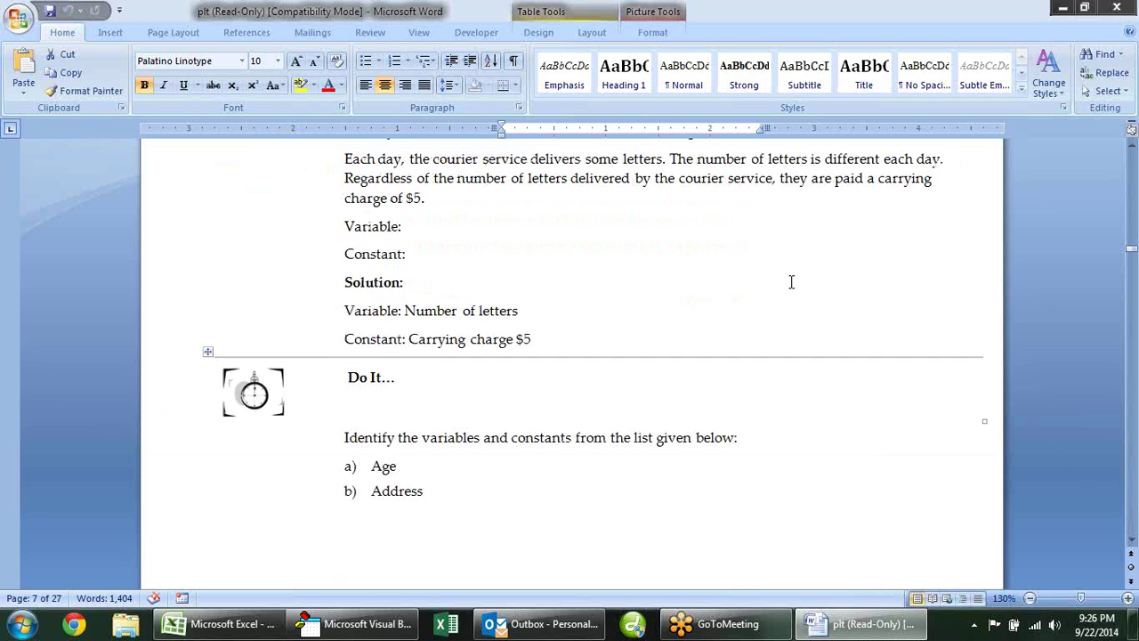
scroll(792, 281, up, 3)
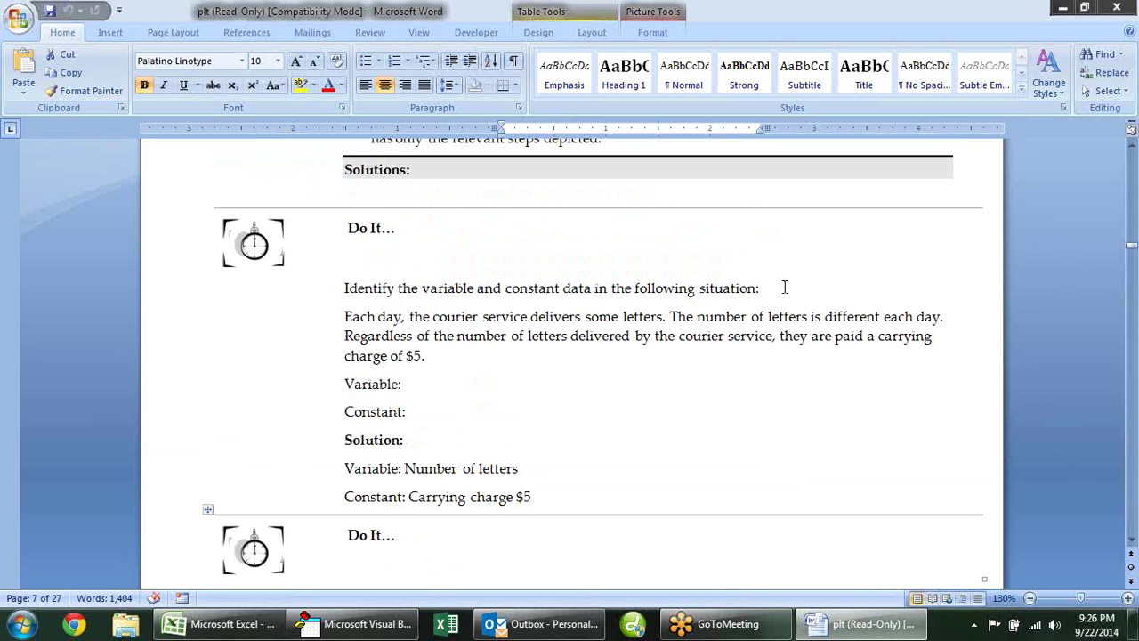
click(528, 357)
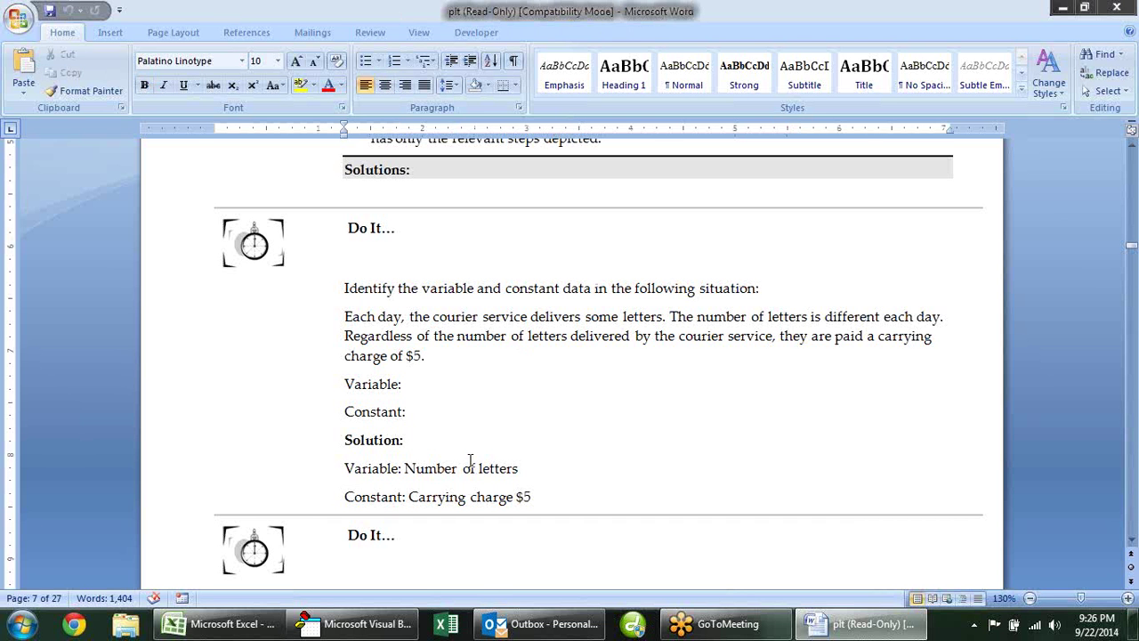
Switch to Excel, select cell F6, then bring back the Visual Basic editor.
click(223, 623)
click(377, 251)
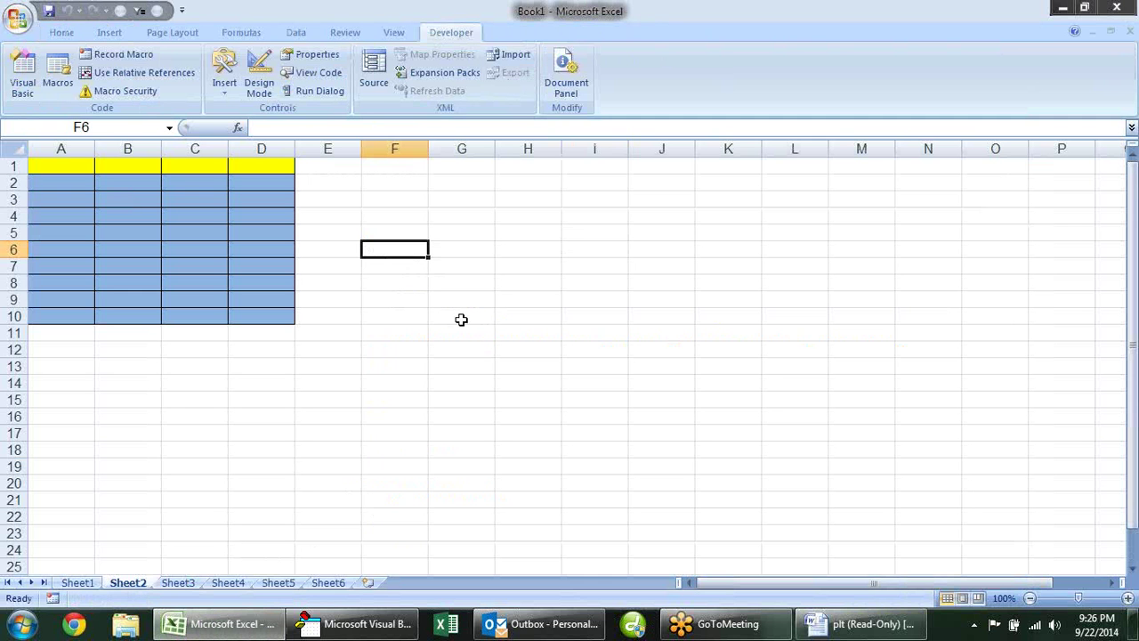
click(356, 623)
Return to Word, place the caret after Variable: and Constant:, and scroll to the next Do It.
click(560, 249)
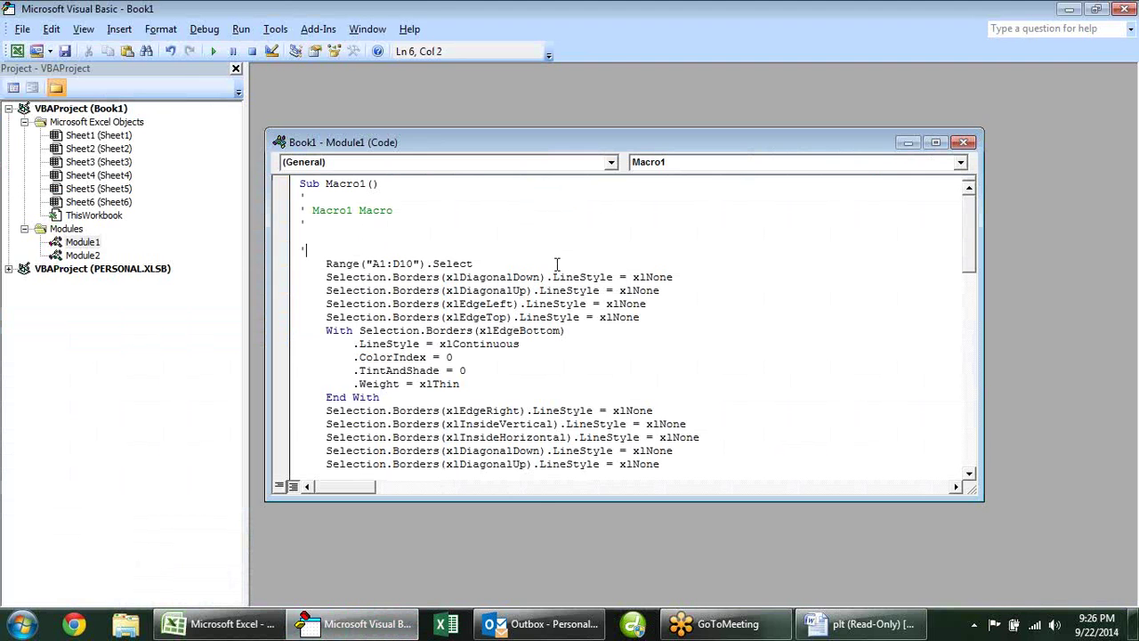
click(856, 623)
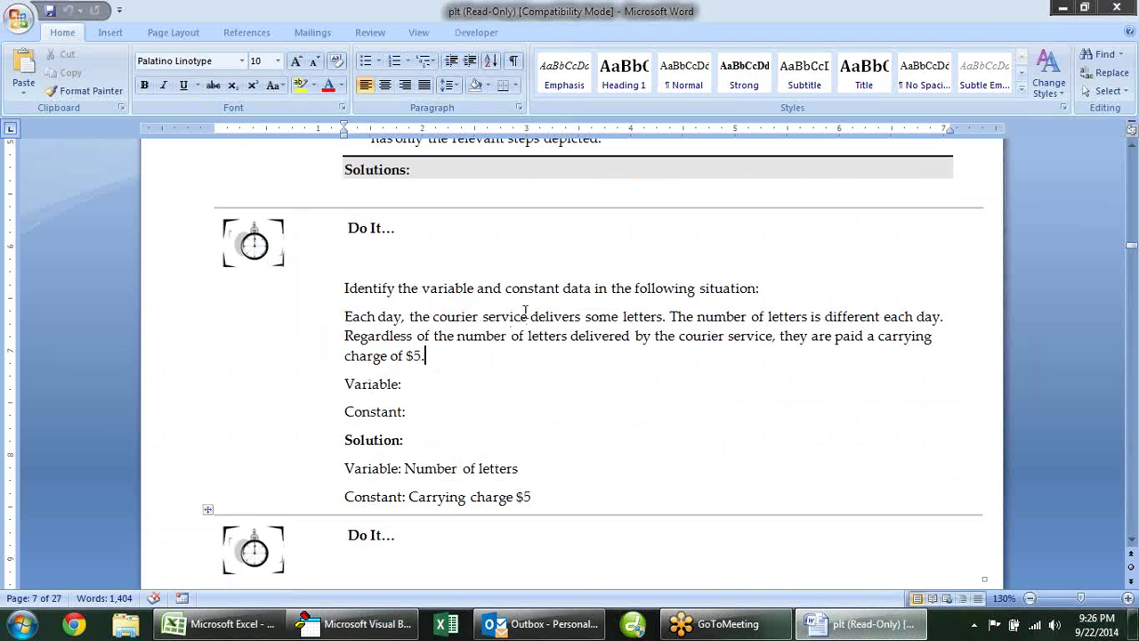
click(459, 379)
click(444, 422)
scroll(552, 359, down, 3)
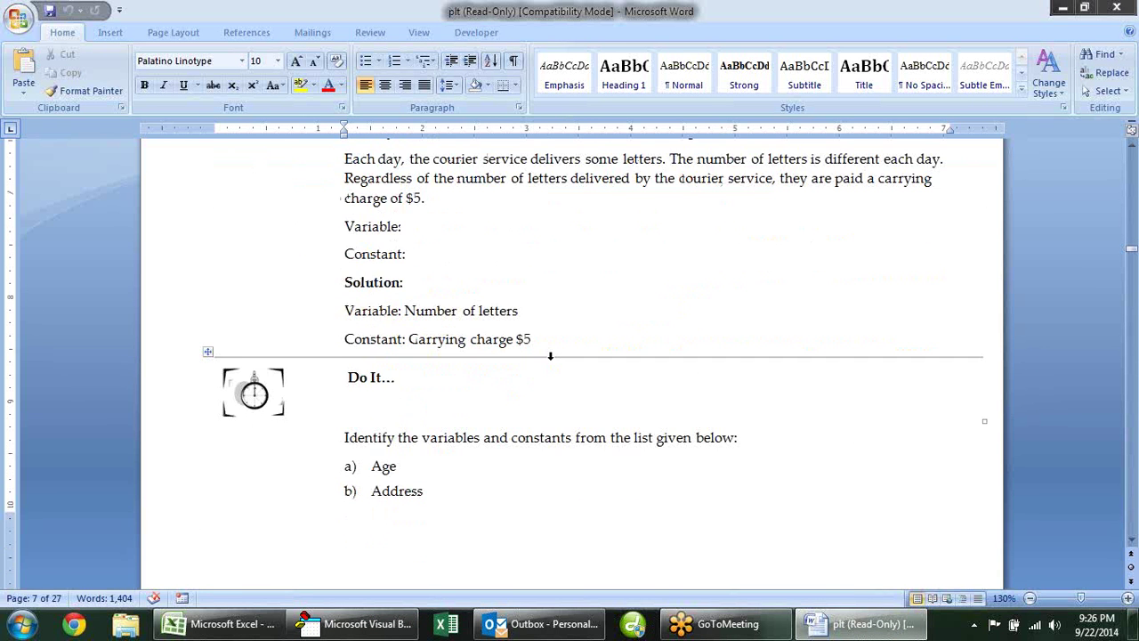
scroll(550, 356, down, 1)
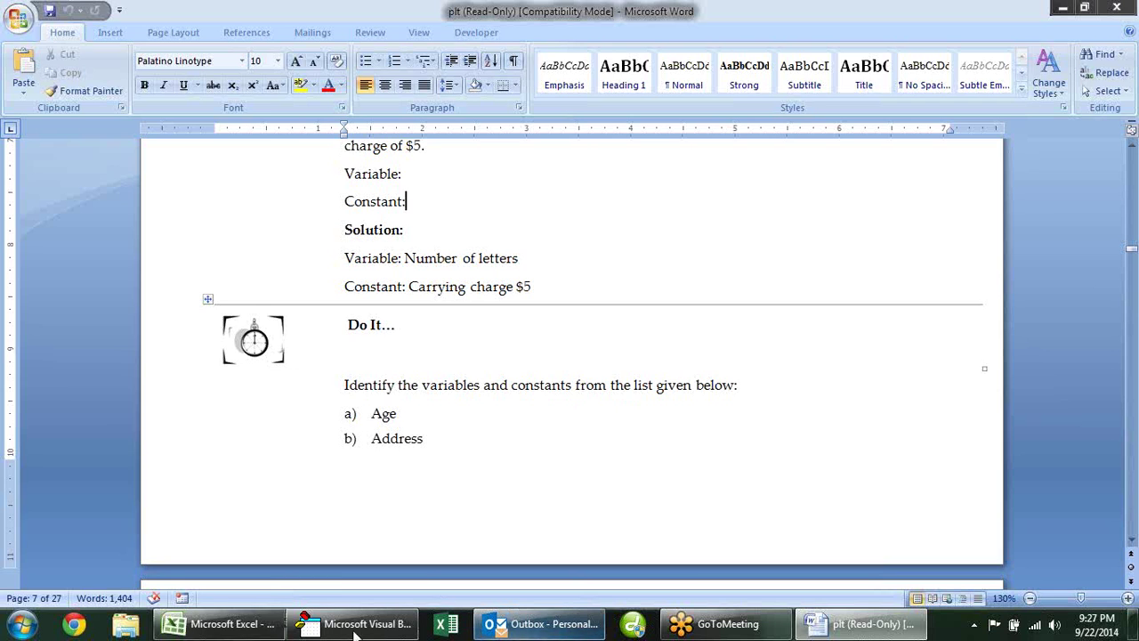
In Excel, enter the formula =F1 in cell J8.
click(254, 630)
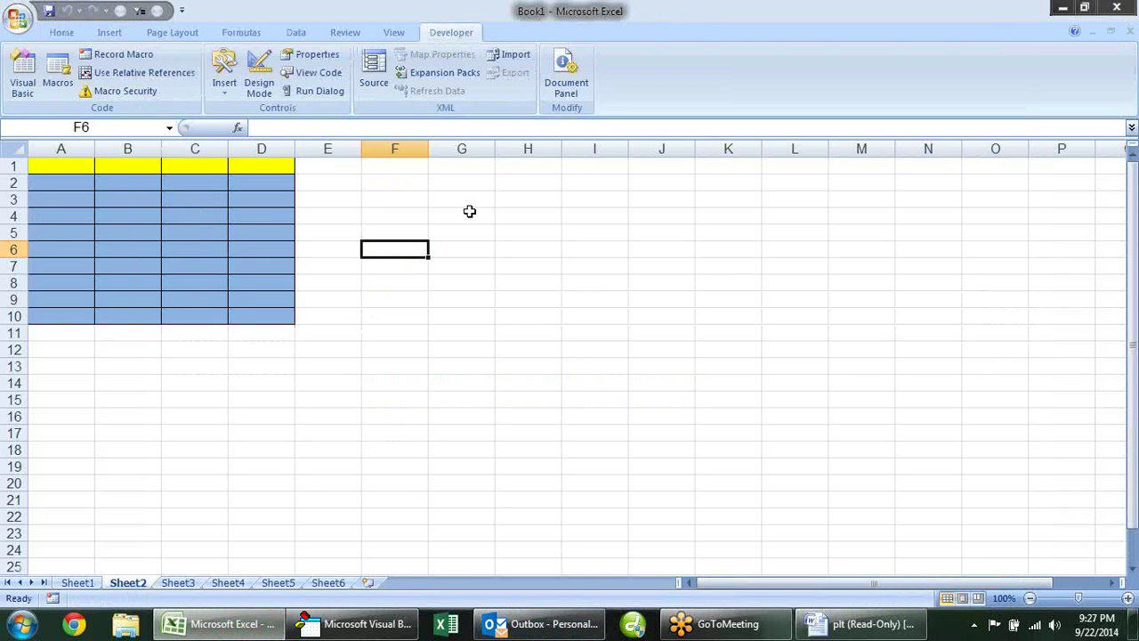
click(385, 205)
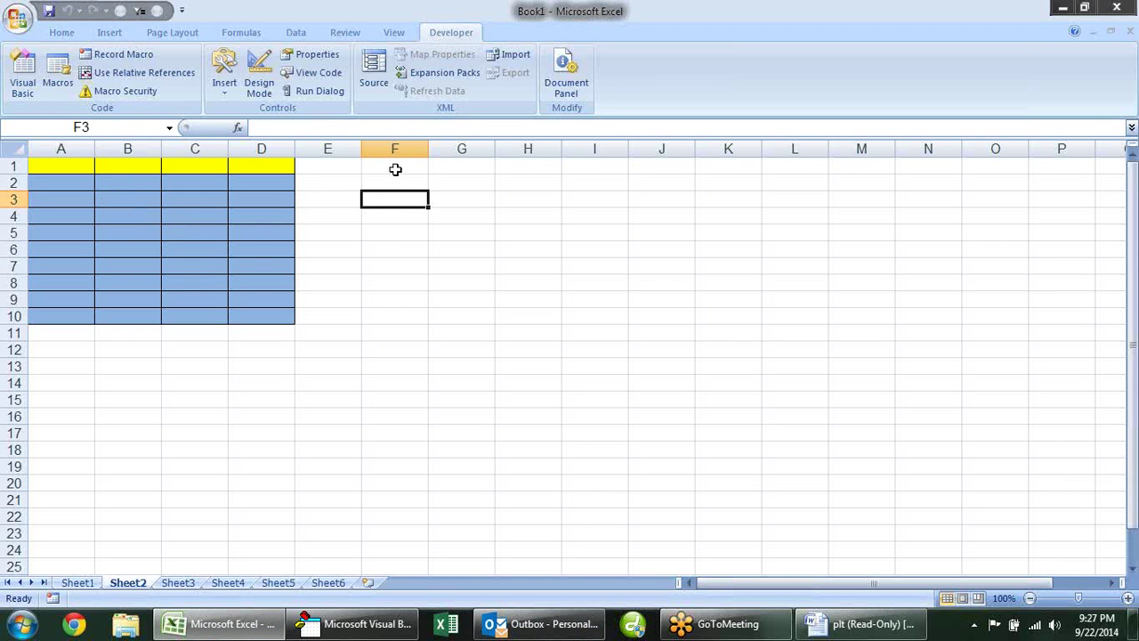
click(399, 169)
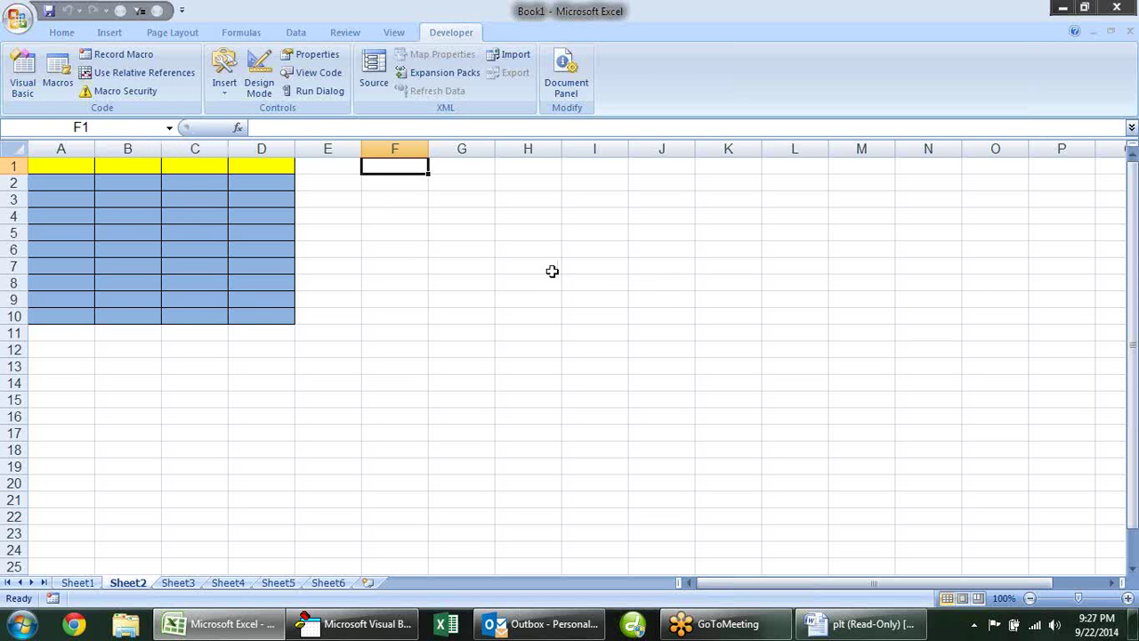
click(667, 279)
text(=)
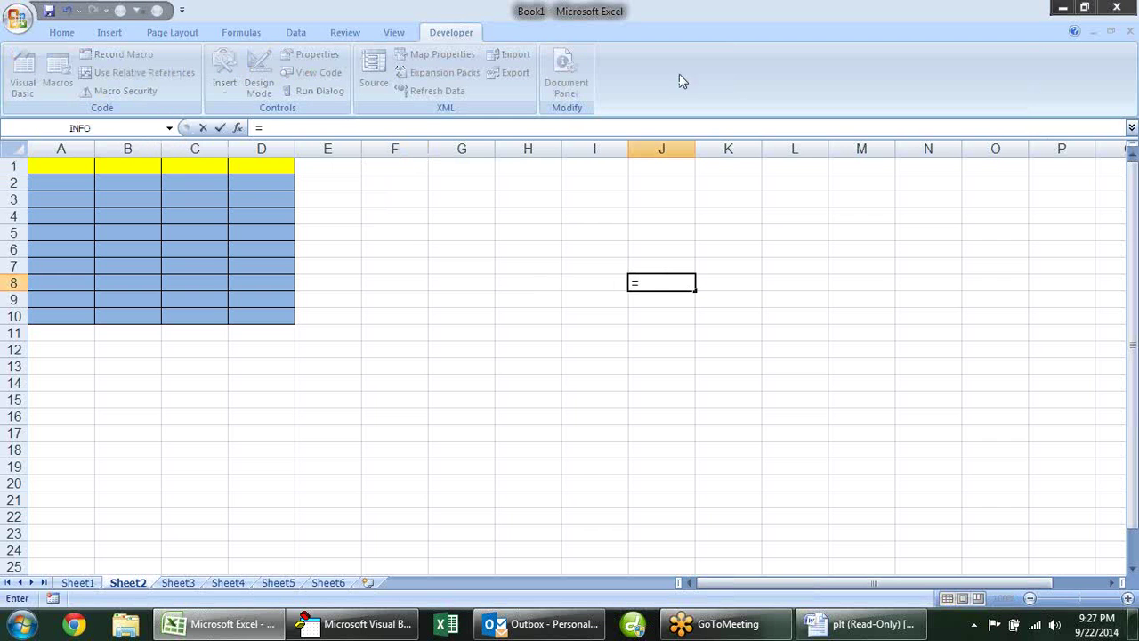
click(410, 163)
key(Return)
Type the test value 'sdvfd' into F1 and recheck J8's formula.
click(409, 164)
text(sdv)
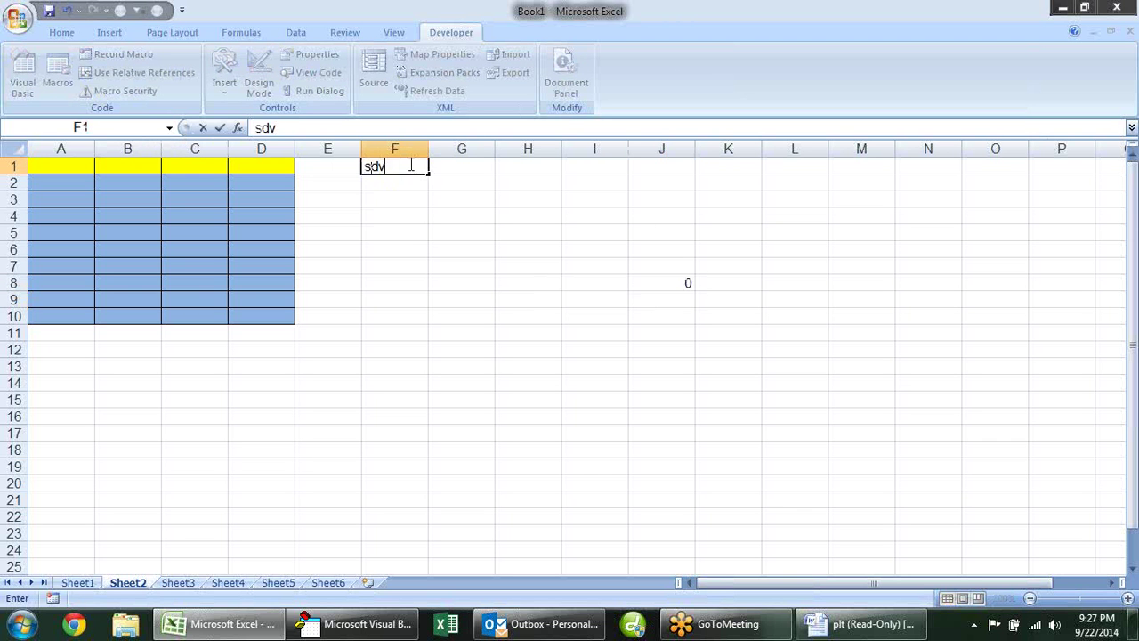
text(fd)
key(Return)
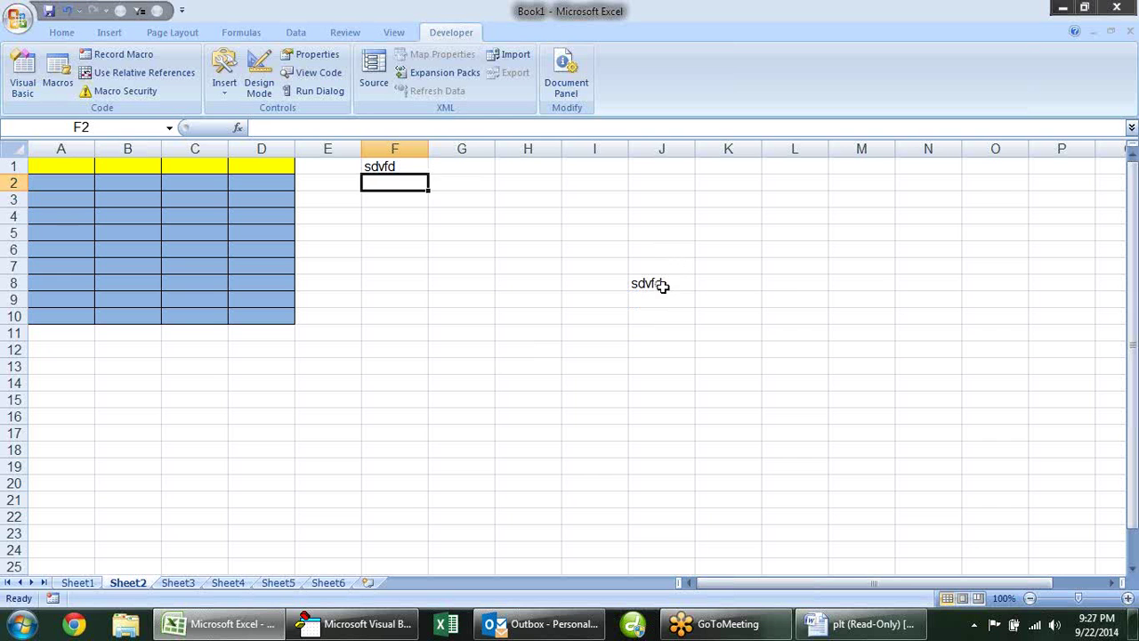
click(663, 285)
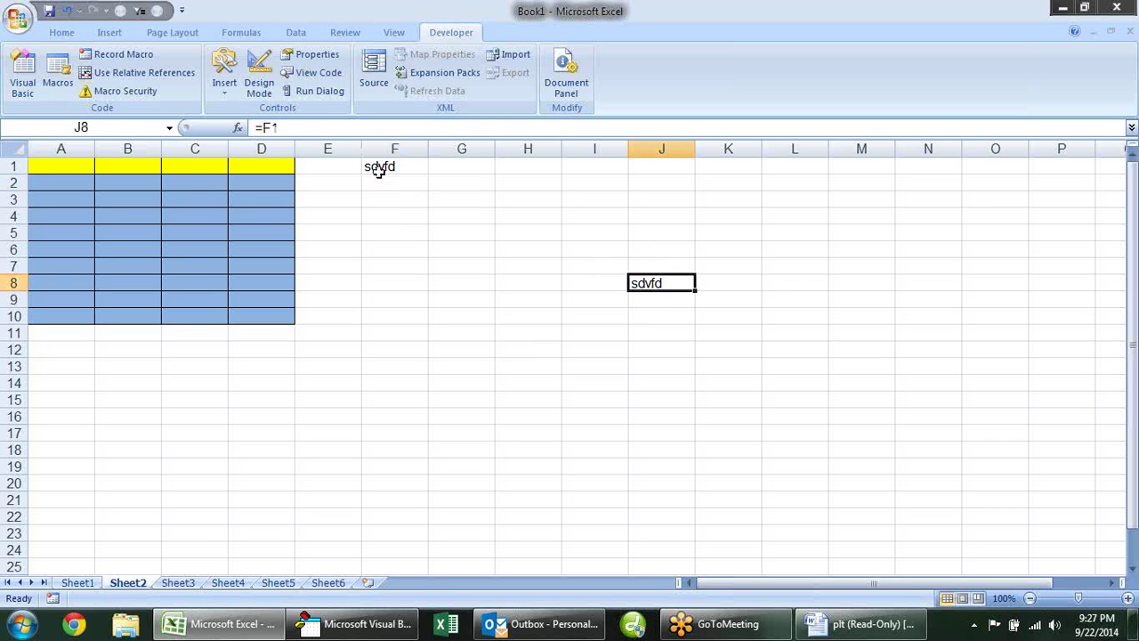
click(297, 129)
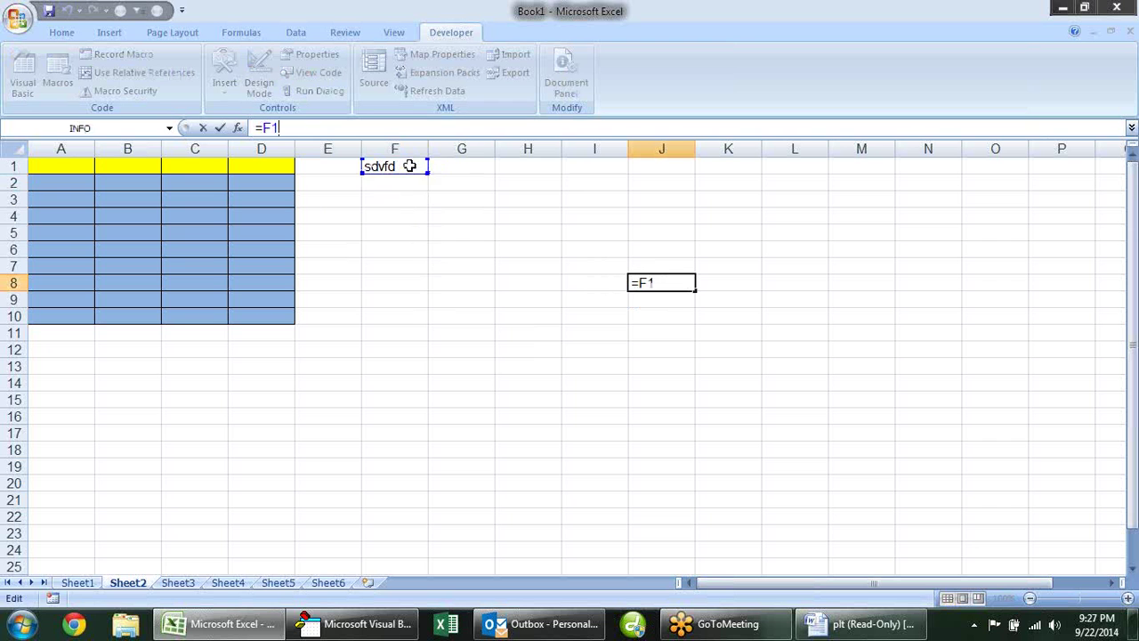
key(ctrl+Return)
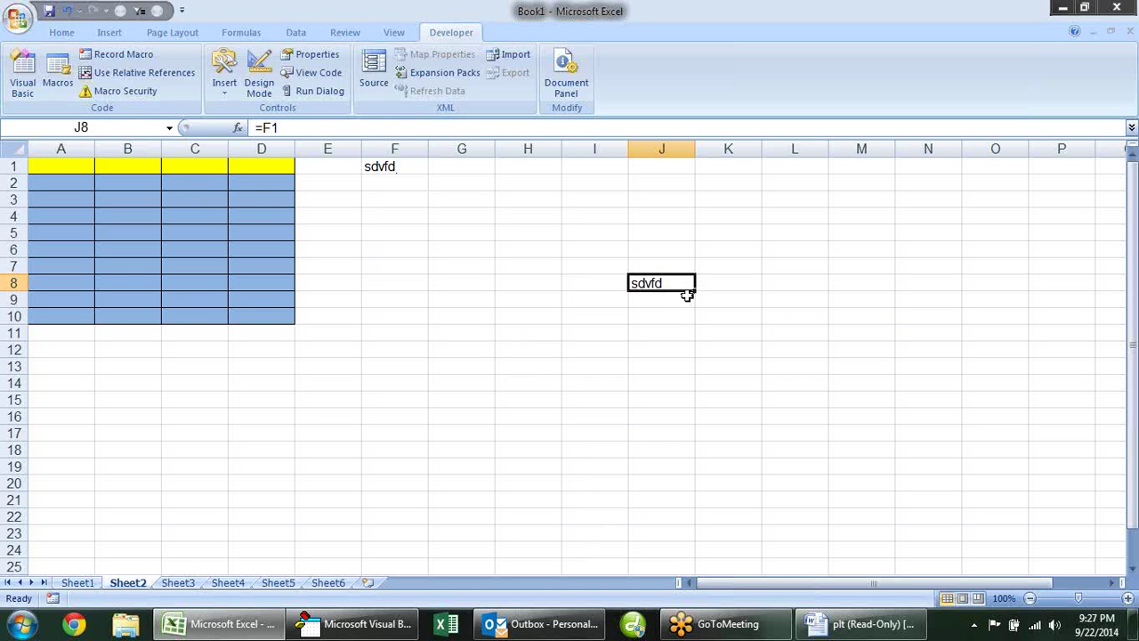
Change J8's formula to the absolute =$F$1 and fill it down to J24.
double_click(678, 283)
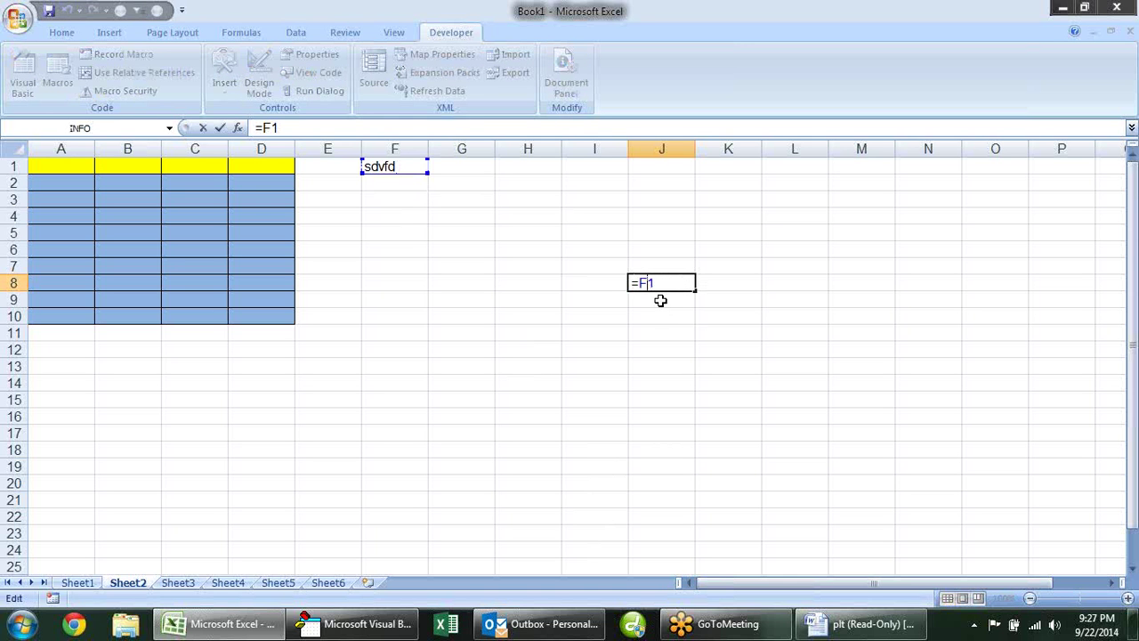
key(F4)
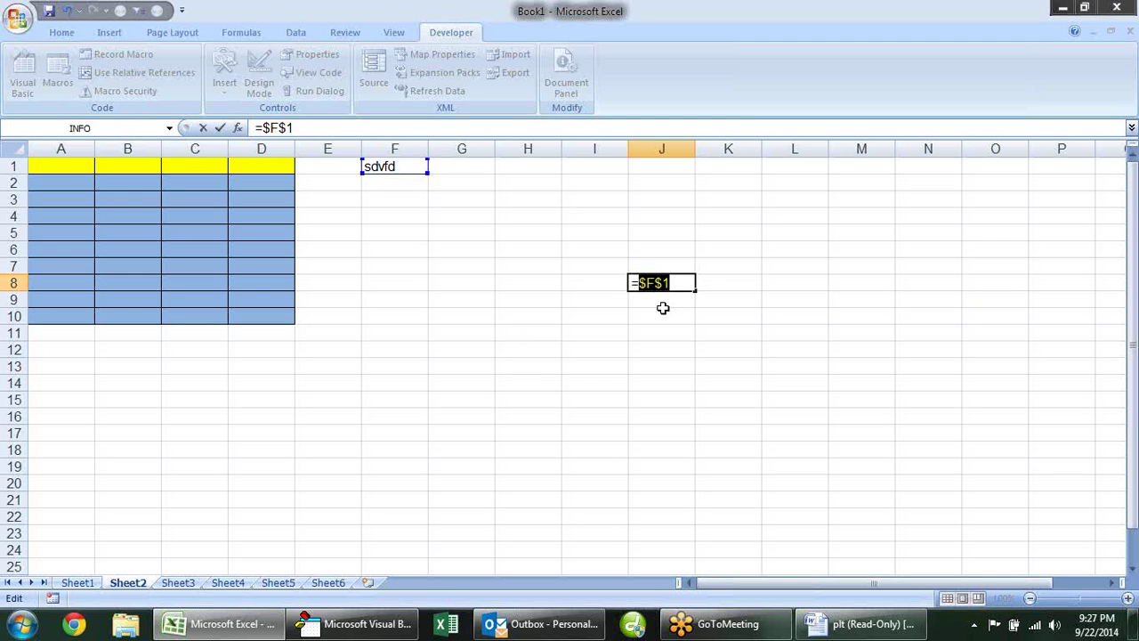
key(Return)
click(671, 283)
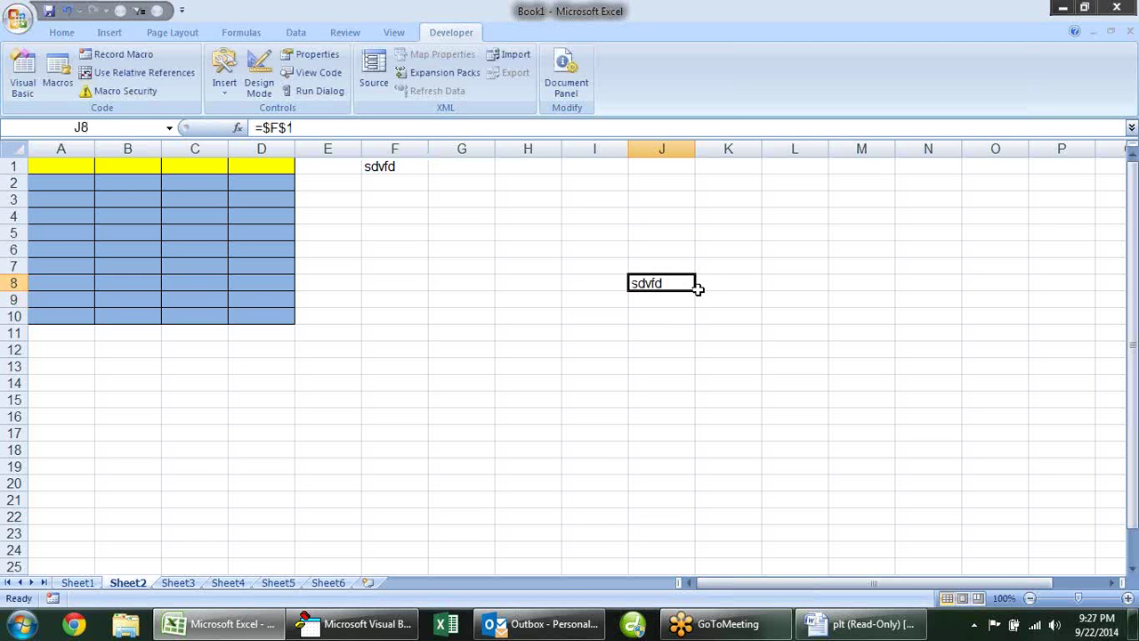
drag(697, 288, 685, 551)
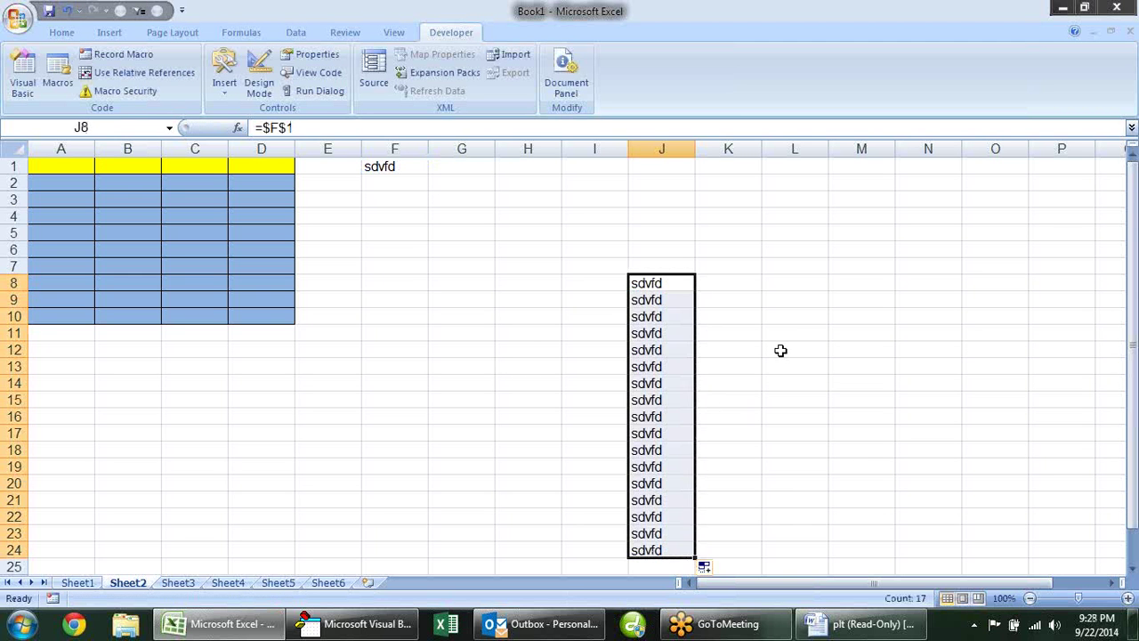
Copy J8:J24 and paste it starting at D14 and at M7.
key(ctrl+c)
click(254, 386)
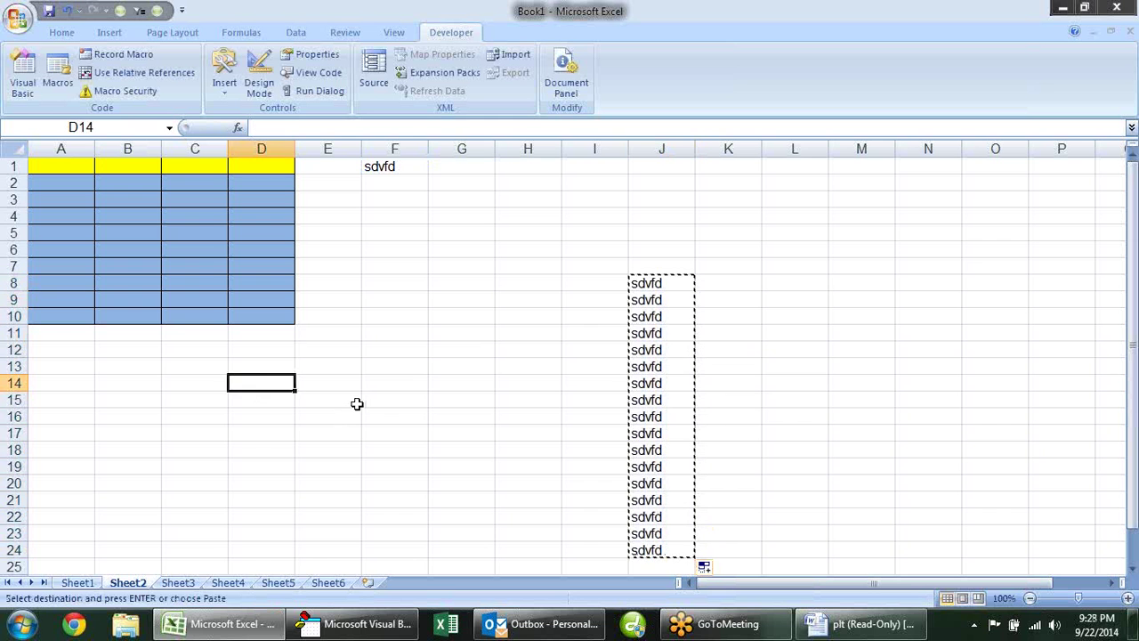
key(ctrl+v)
click(882, 265)
key(ctrl+v)
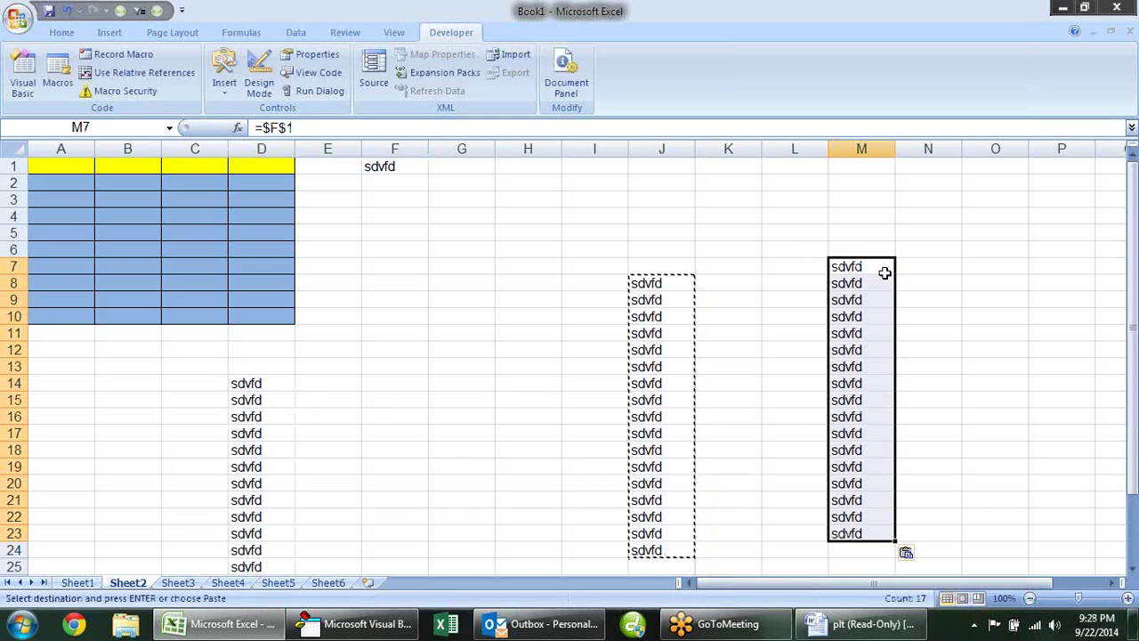
key(Escape)
Check the pasted formulas in J9, M10 and J14, then select F1.
click(735, 347)
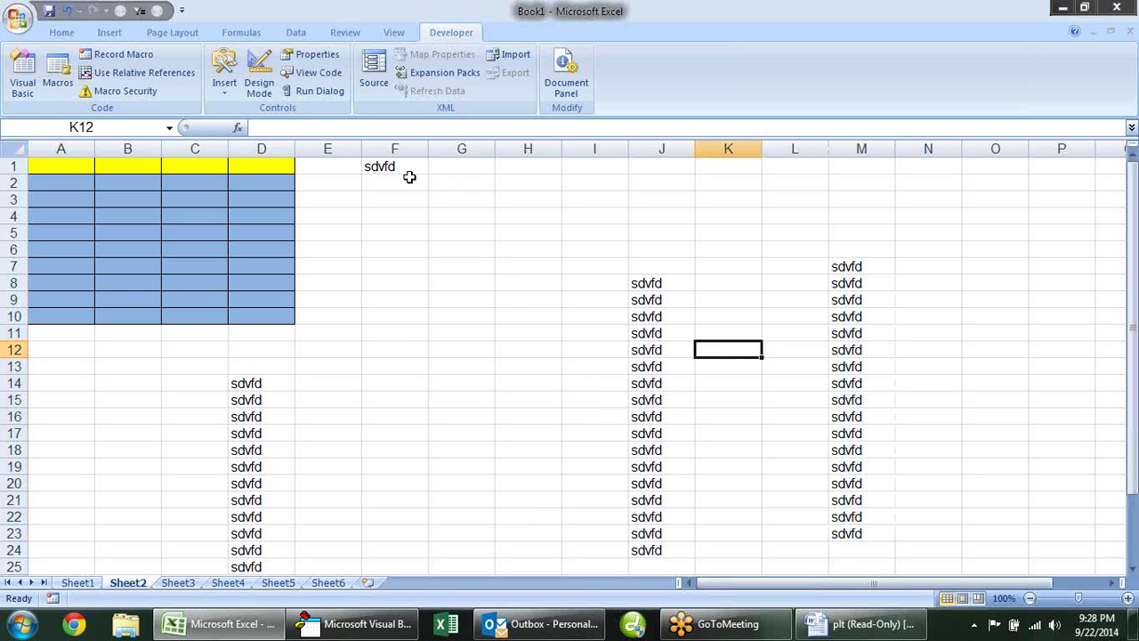
click(658, 300)
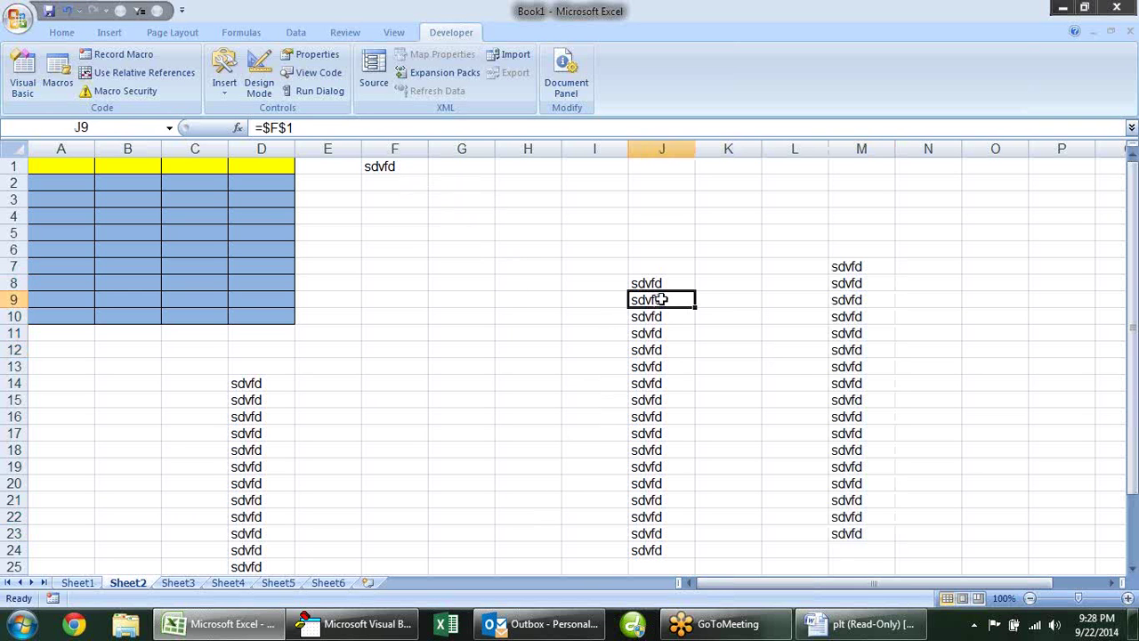
click(837, 315)
click(637, 384)
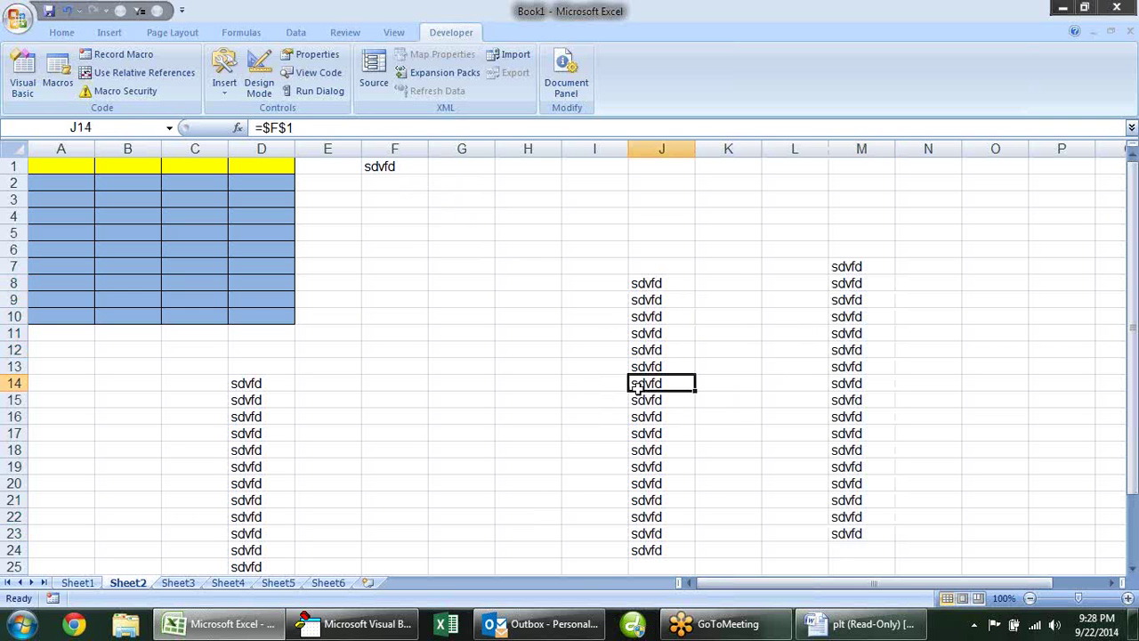
click(398, 174)
Enter a first name in F1 so the linked cells in columns D, J and M all show it.
text(sa)
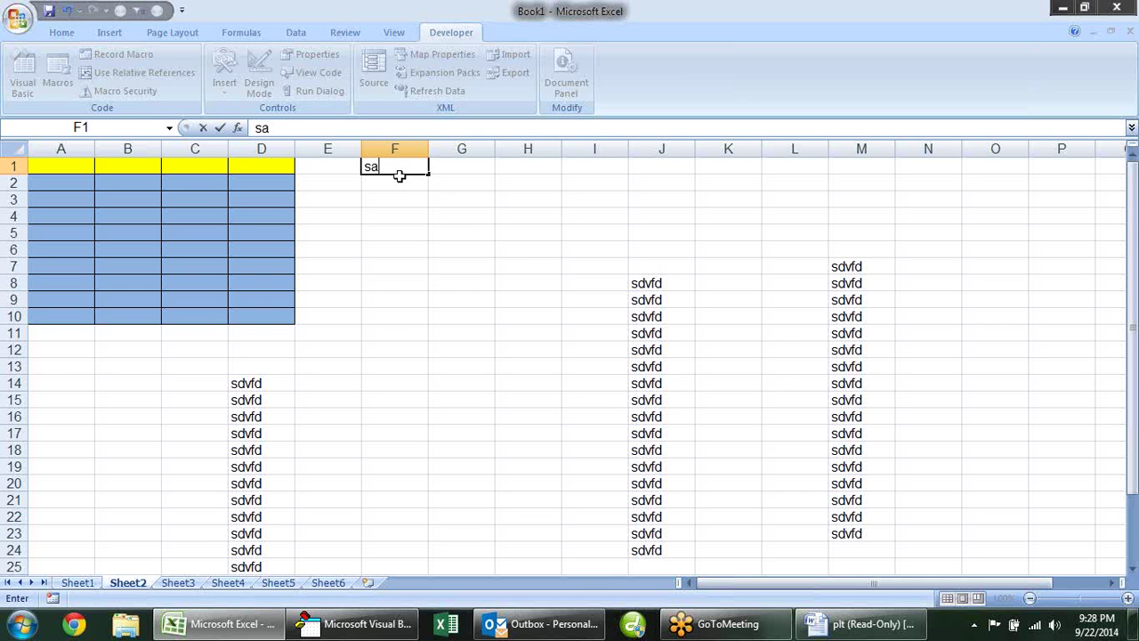
text(ndeep)
key(Return)
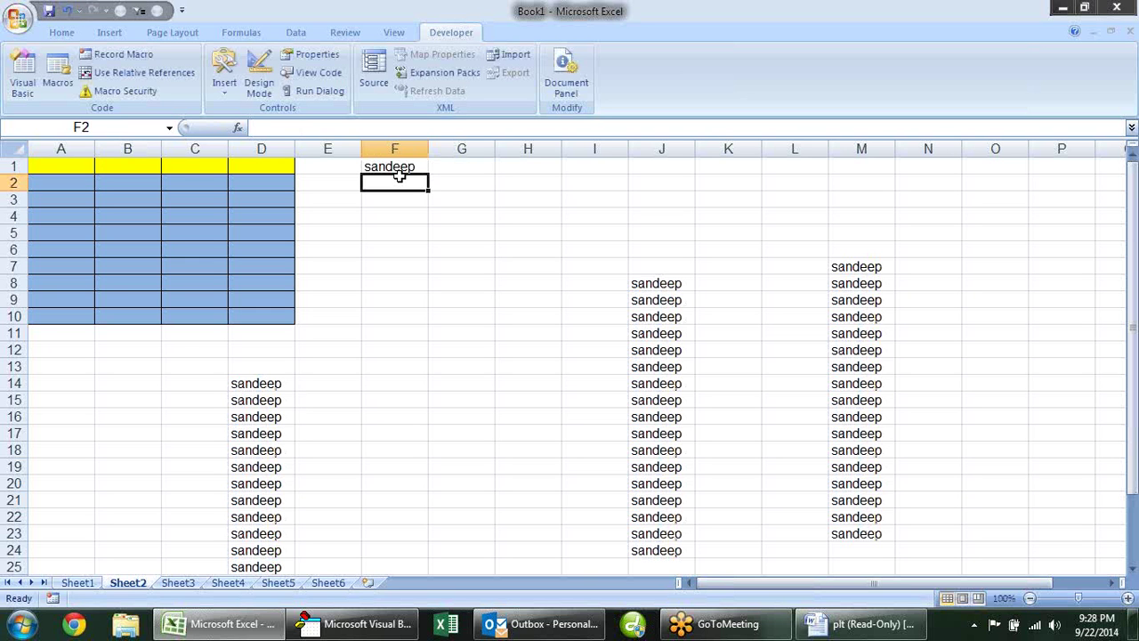
click(402, 163)
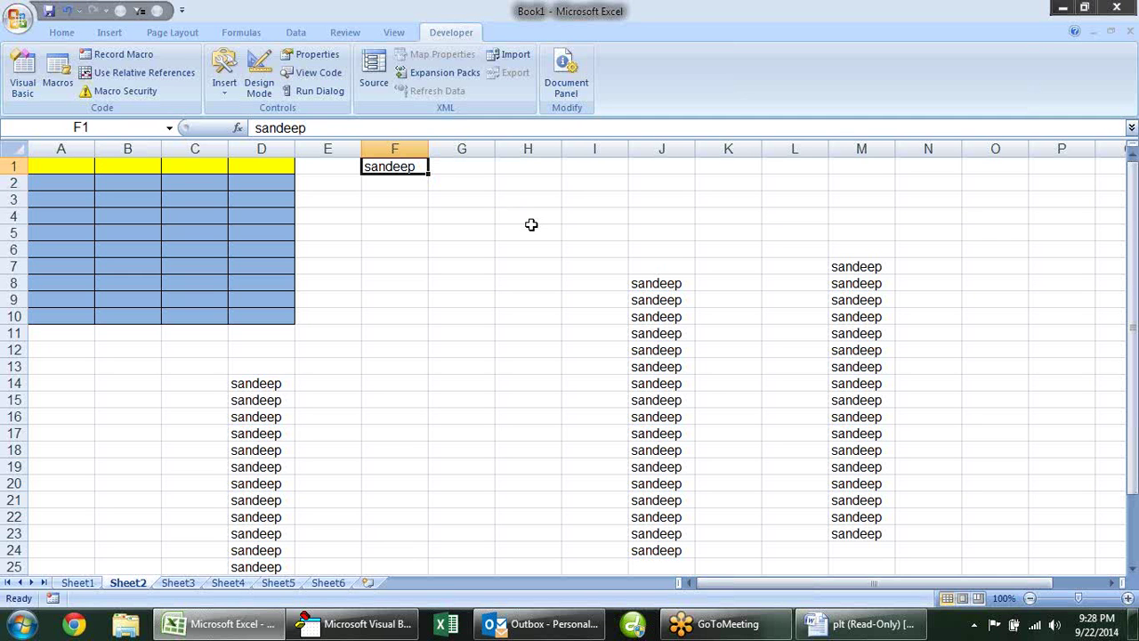
Return to the Word lesson and bring the Age, Address, 21 list into view.
key(alt+Tab)
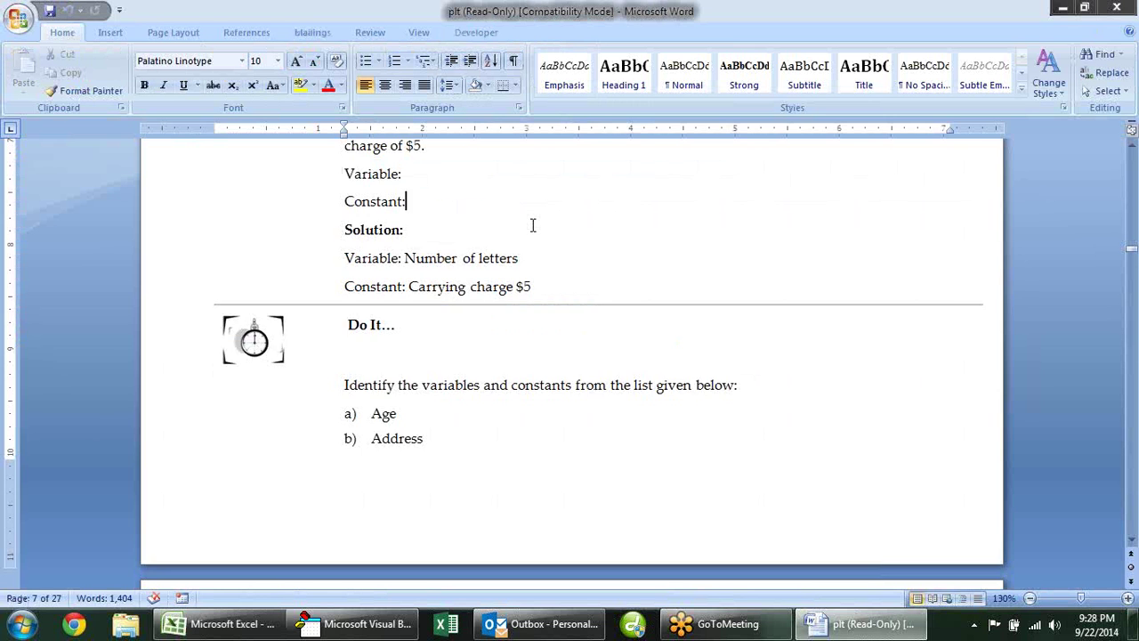
scroll(549, 209, down, 4)
click(534, 205)
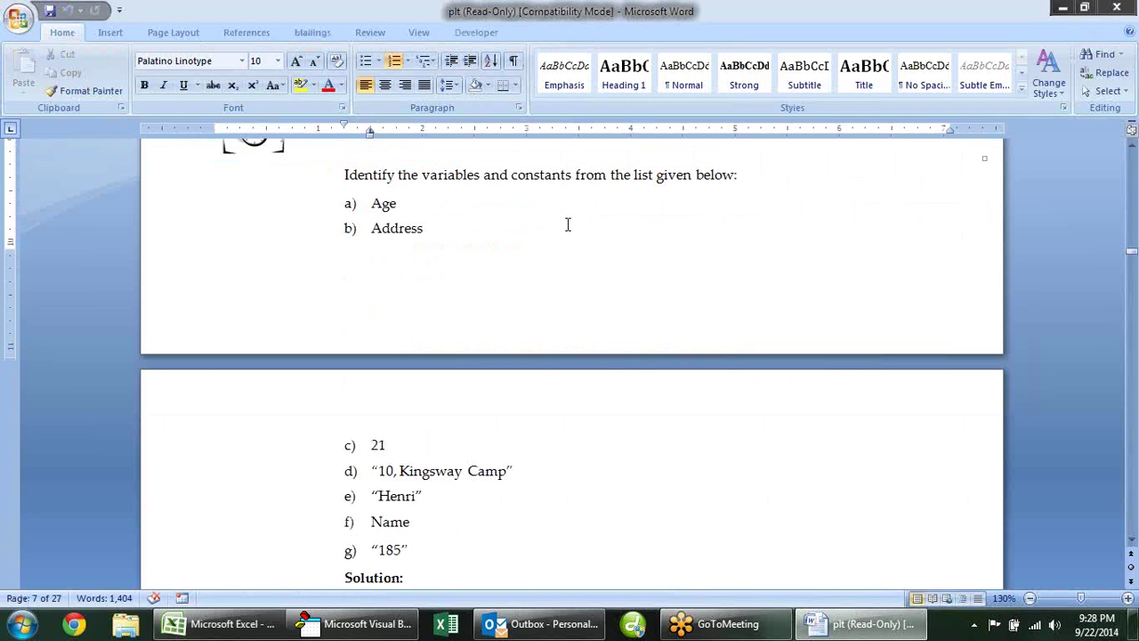
key(Down)
key(End)
double_click(551, 362)
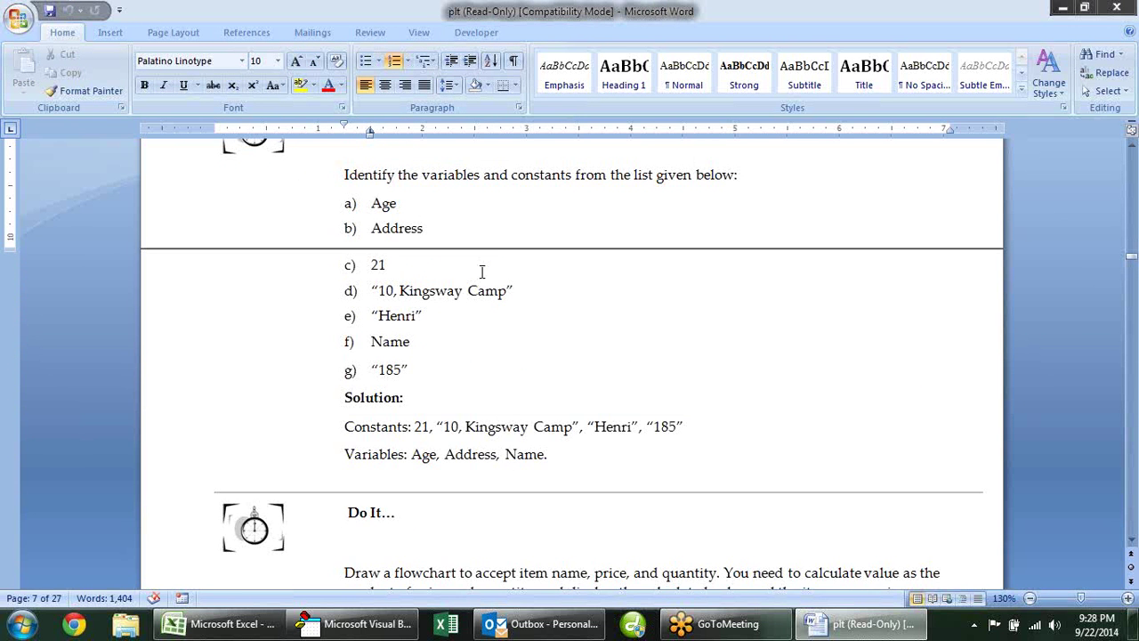
scroll(483, 272, up, 3)
scroll(483, 272, up, 1)
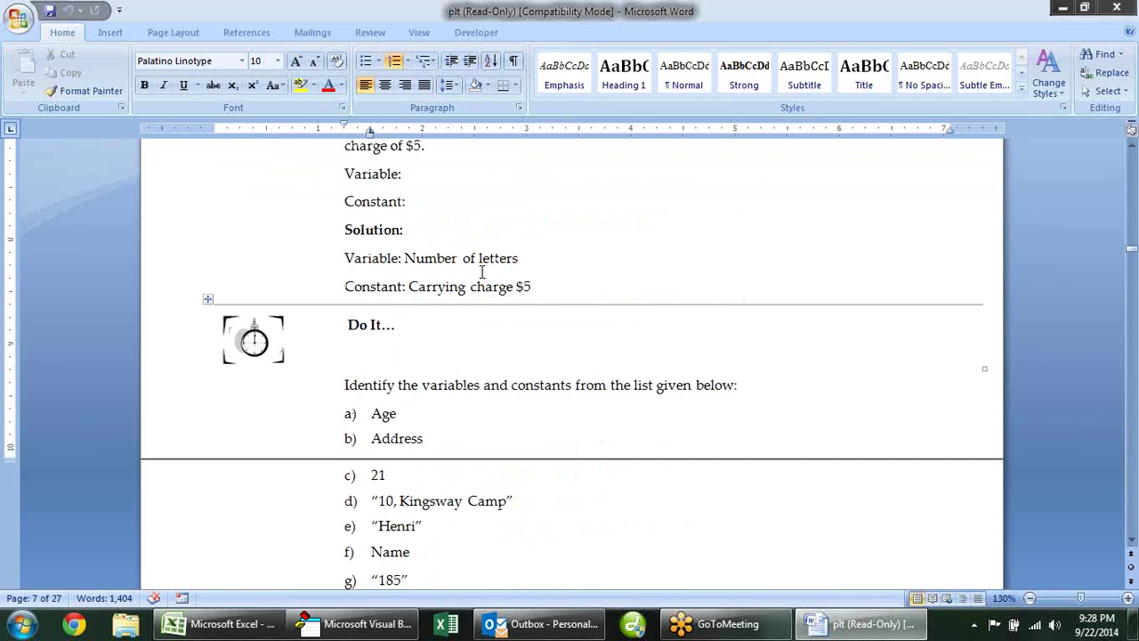
Point out Age, Address, 21, the sample address, Name and its value, then reach the Solution lines.
click(421, 420)
click(435, 440)
click(398, 475)
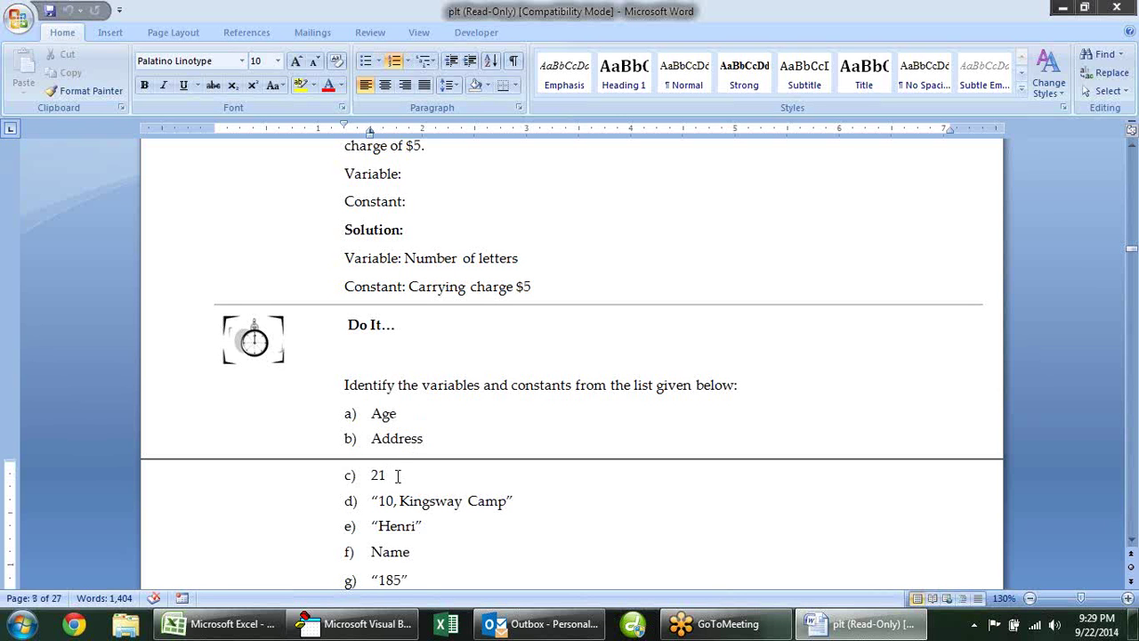
scroll(440, 473, down, 1)
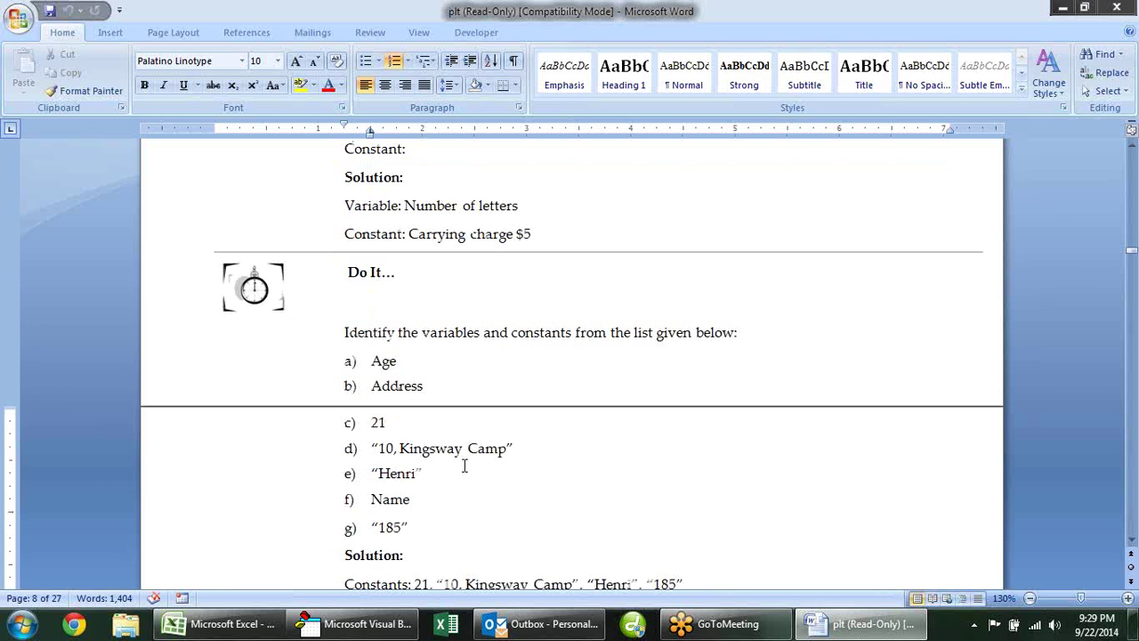
click(429, 450)
click(405, 499)
click(397, 474)
scroll(436, 408, down, 1)
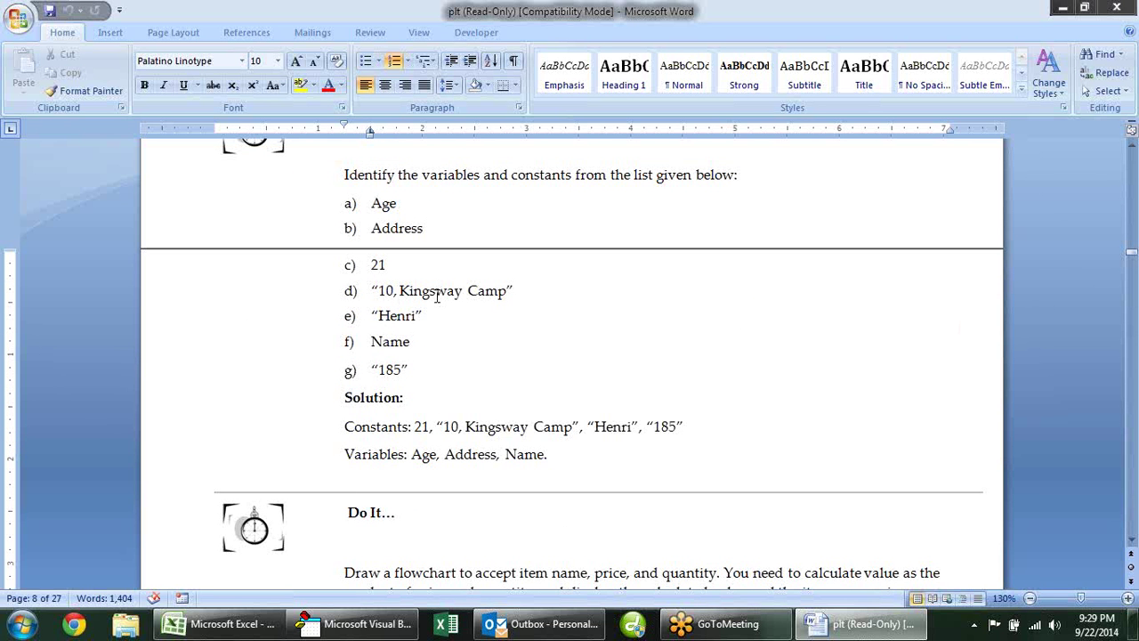
Scroll down to the 'Display the Value of an Item' flowchart and select its picture.
scroll(436, 296, down, 2)
scroll(630, 320, down, 1)
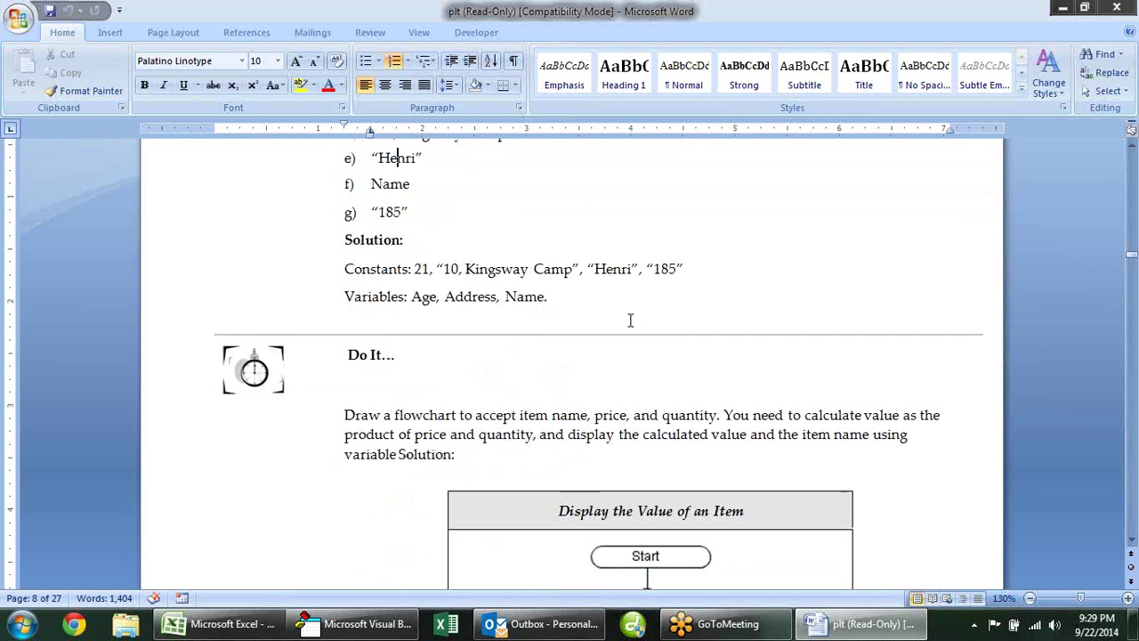
scroll(630, 320, down, 1)
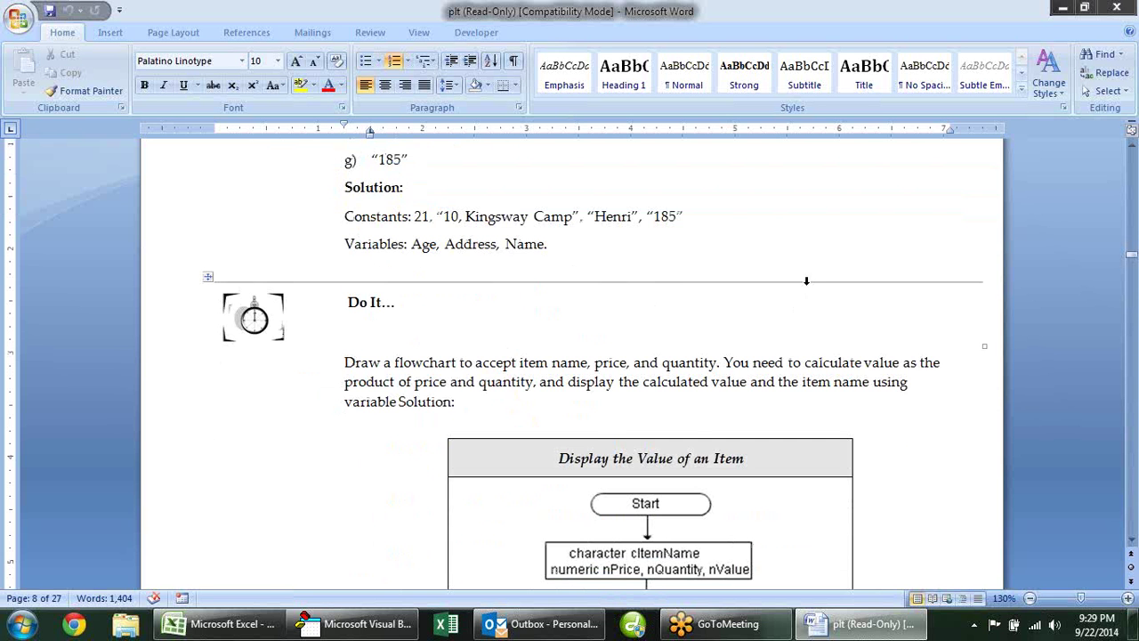
scroll(792, 285, down, 2)
scroll(790, 292, down, 2)
scroll(789, 289, down, 1)
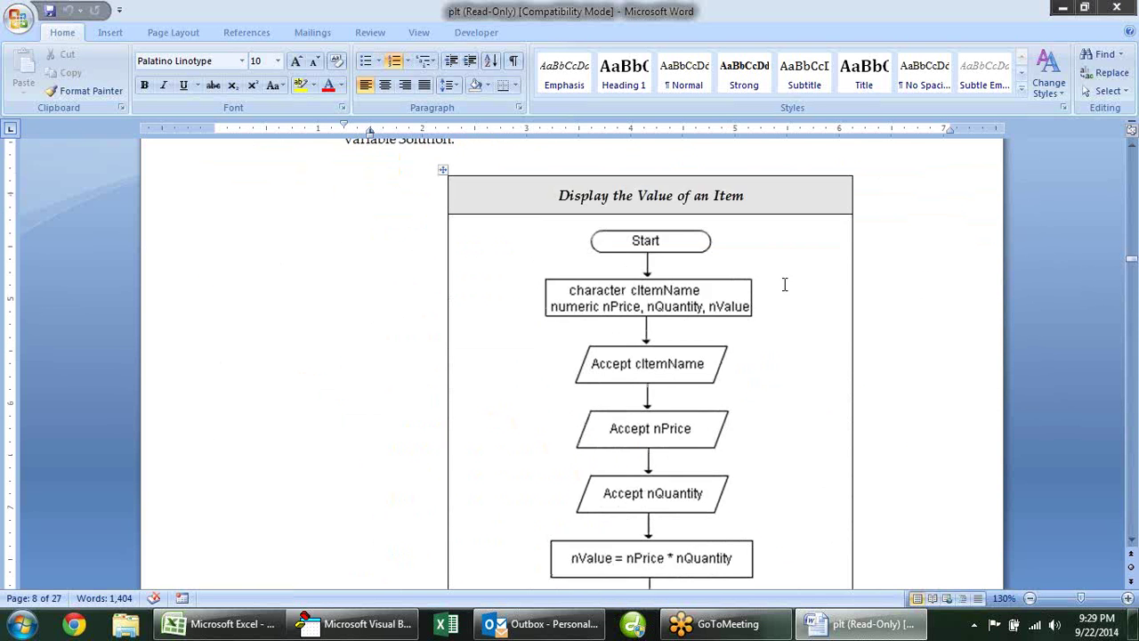
scroll(787, 288, down, 1)
scroll(787, 288, down, 1)
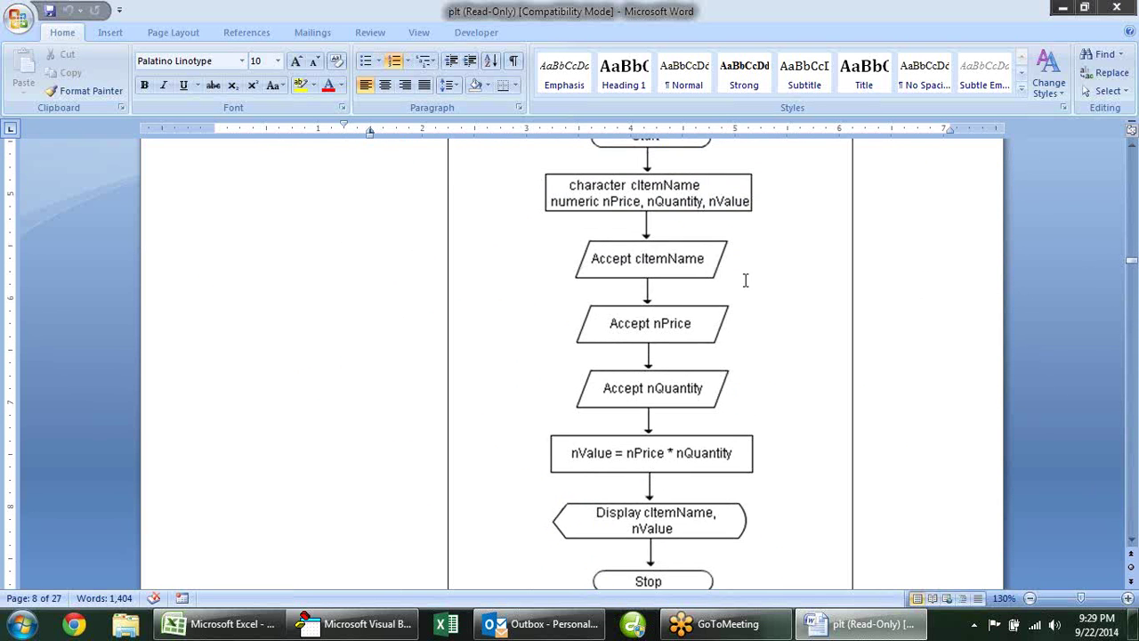
ctrl+scroll(746, 278, down, 1)
scroll(746, 278, down, 4)
scroll(739, 278, down, 3)
scroll(732, 276, down, 2)
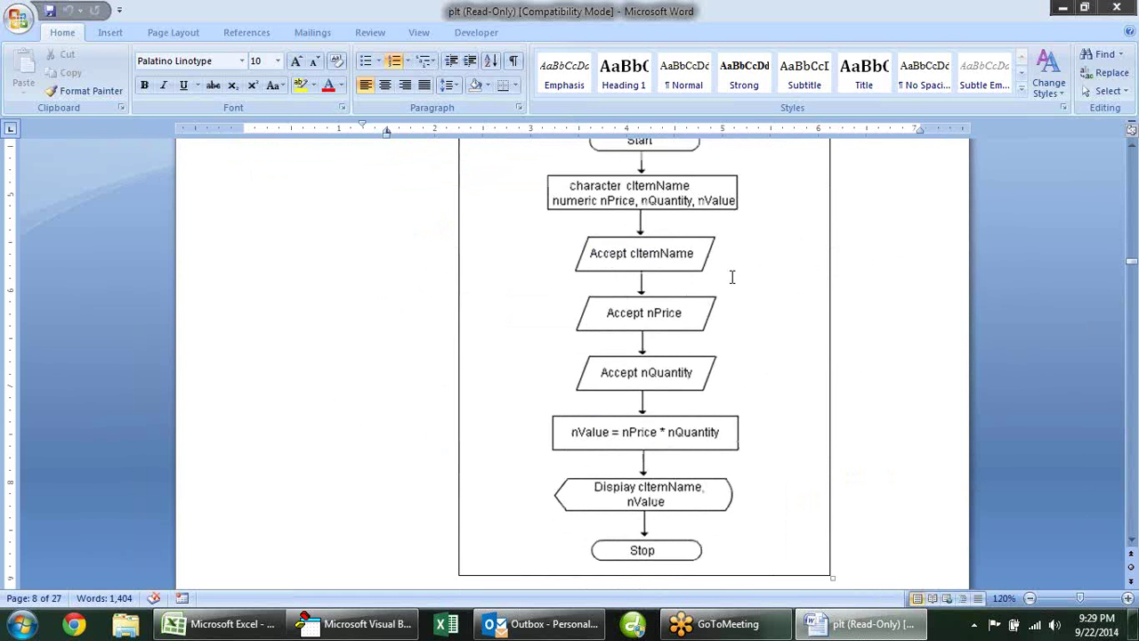
ctrl+scroll(725, 292, down, 1)
scroll(725, 292, down, 2)
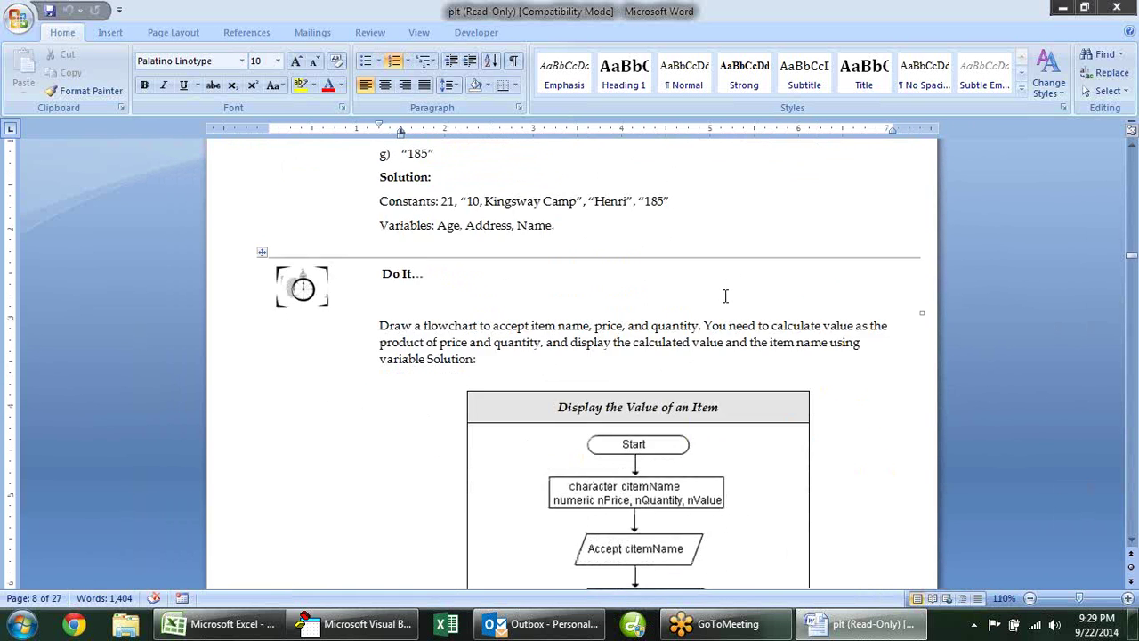
scroll(723, 292, down, 2)
scroll(723, 292, down, 2)
scroll(724, 292, down, 1)
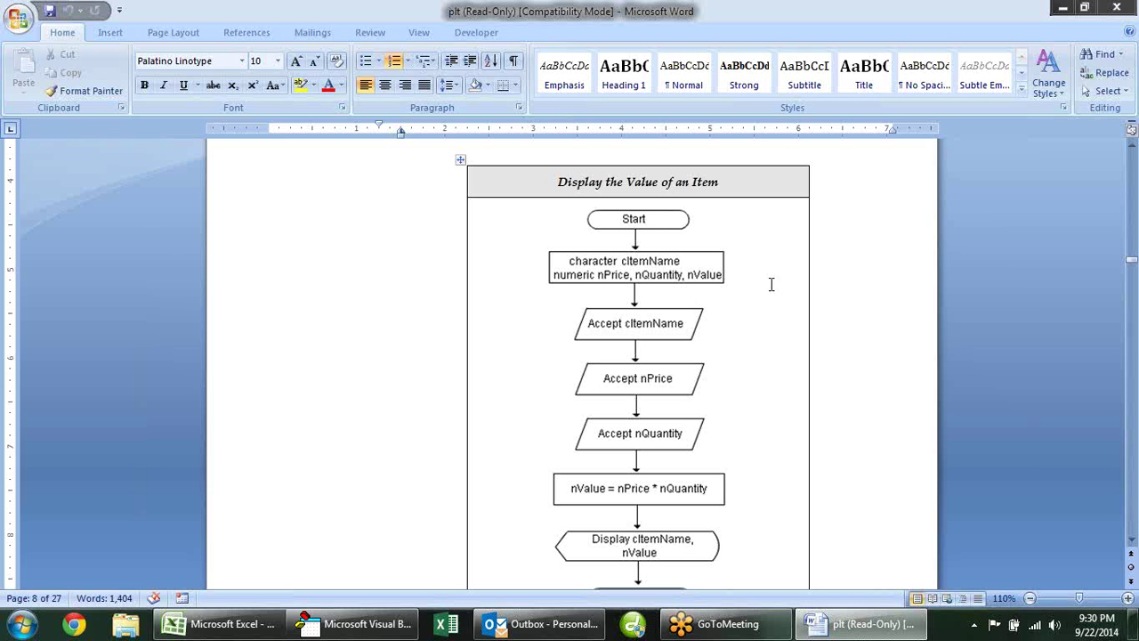
click(628, 272)
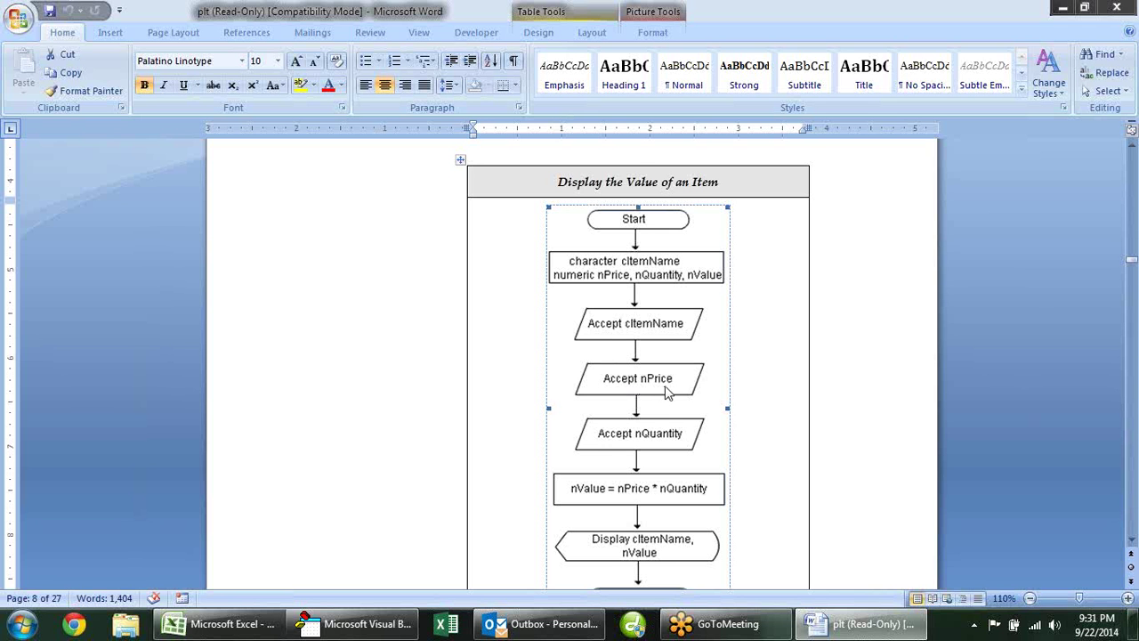
Scroll through answers 2.P.1 and 2.P.2 until 2.P.3's divisible-by-5 flowchart appears.
scroll(668, 390, down, 1)
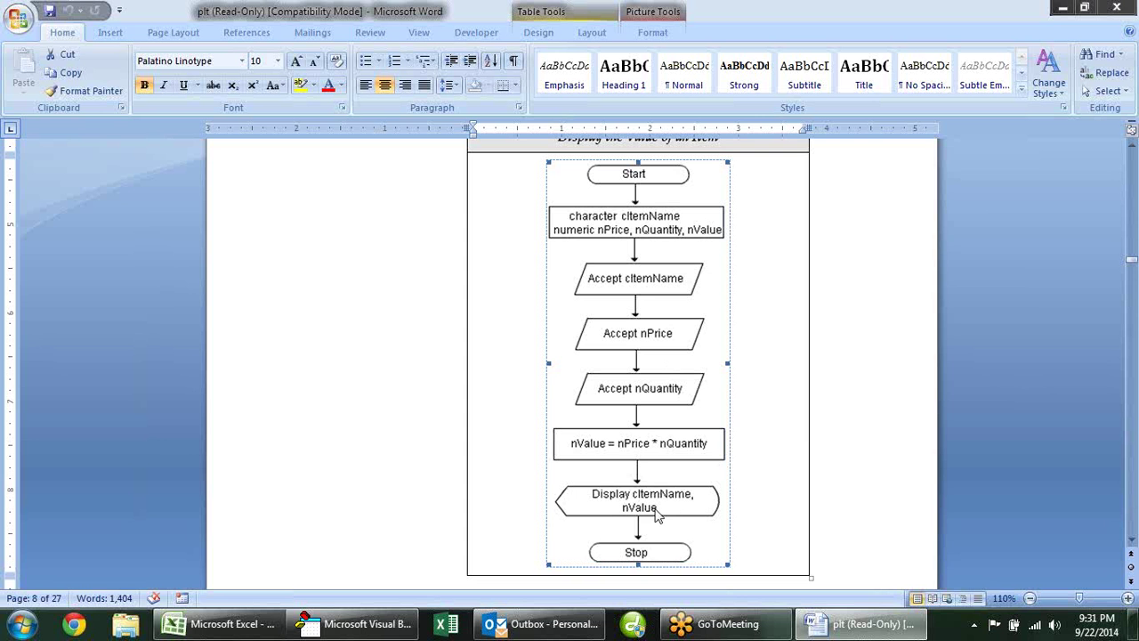
scroll(819, 463, down, 6)
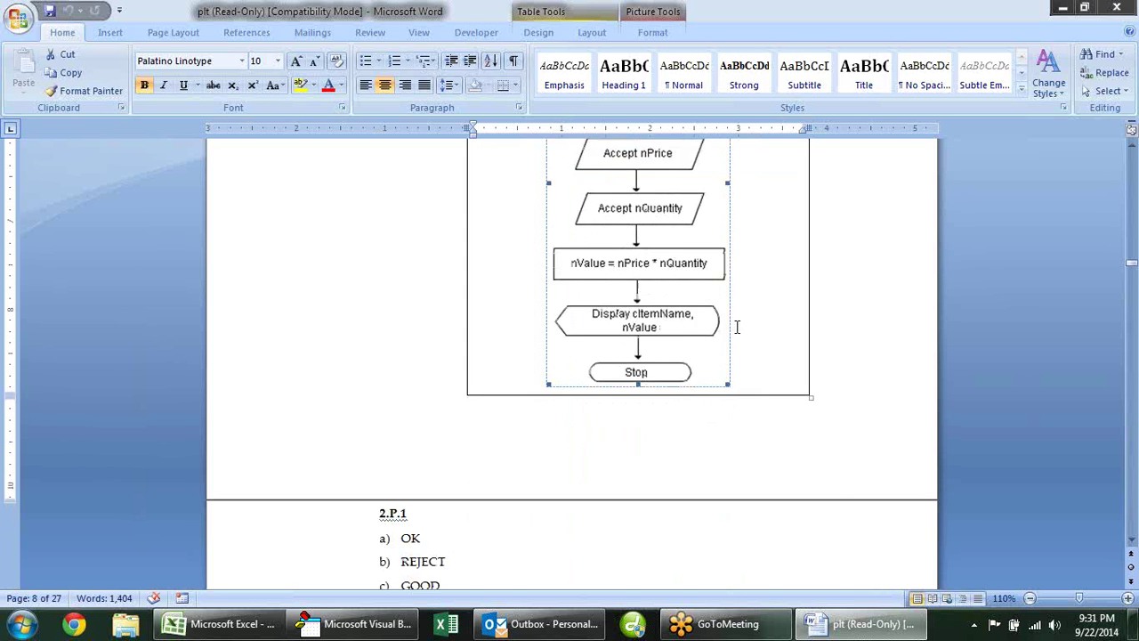
scroll(737, 326, down, 1)
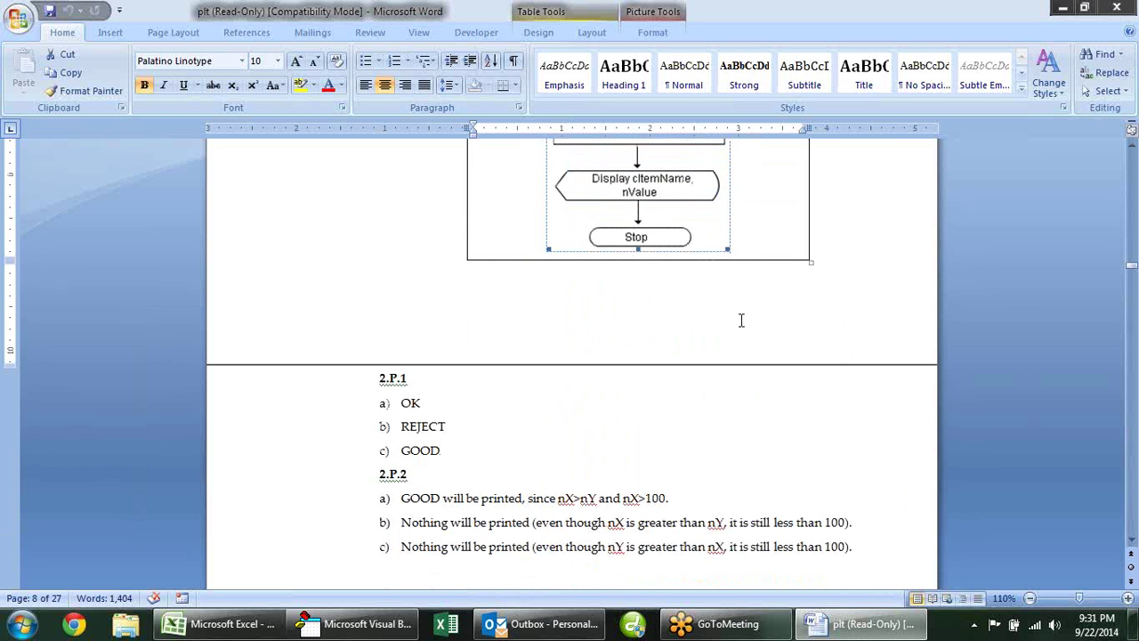
scroll(743, 316, down, 2)
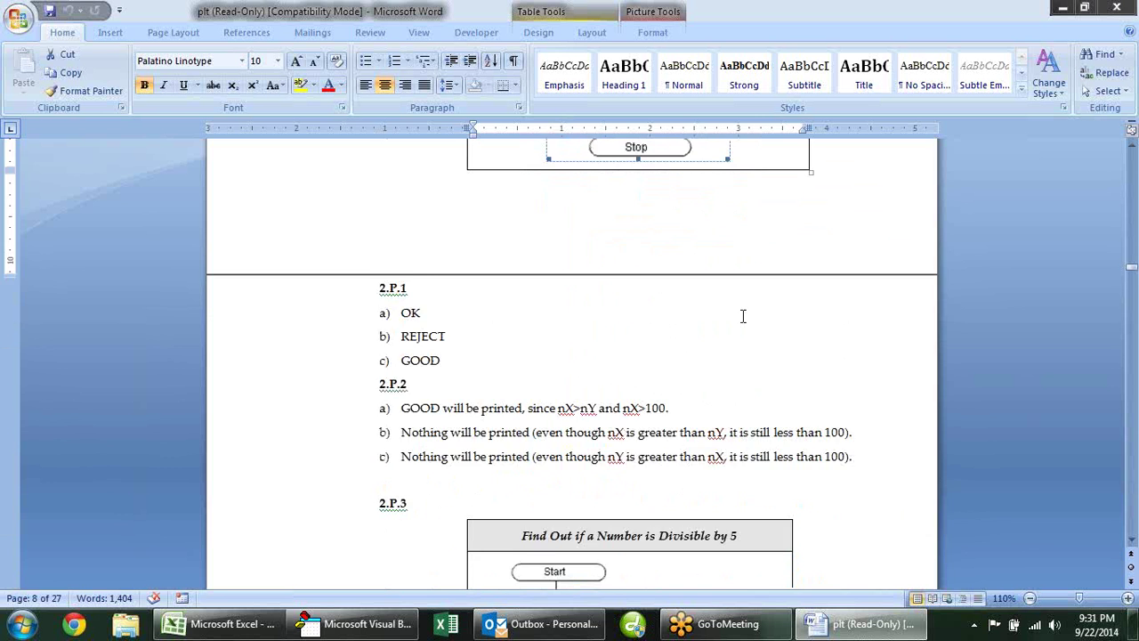
scroll(744, 316, down, 4)
scroll(754, 300, up, 2)
scroll(754, 299, up, 3)
scroll(754, 302, up, 6)
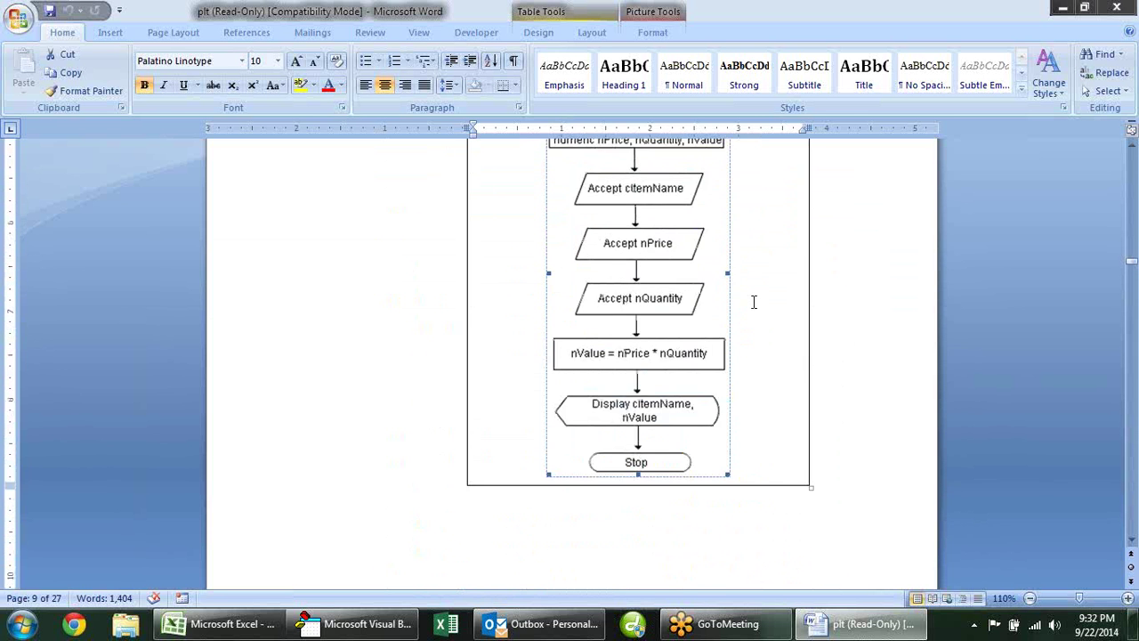
scroll(754, 302, up, 1)
scroll(757, 312, up, 2)
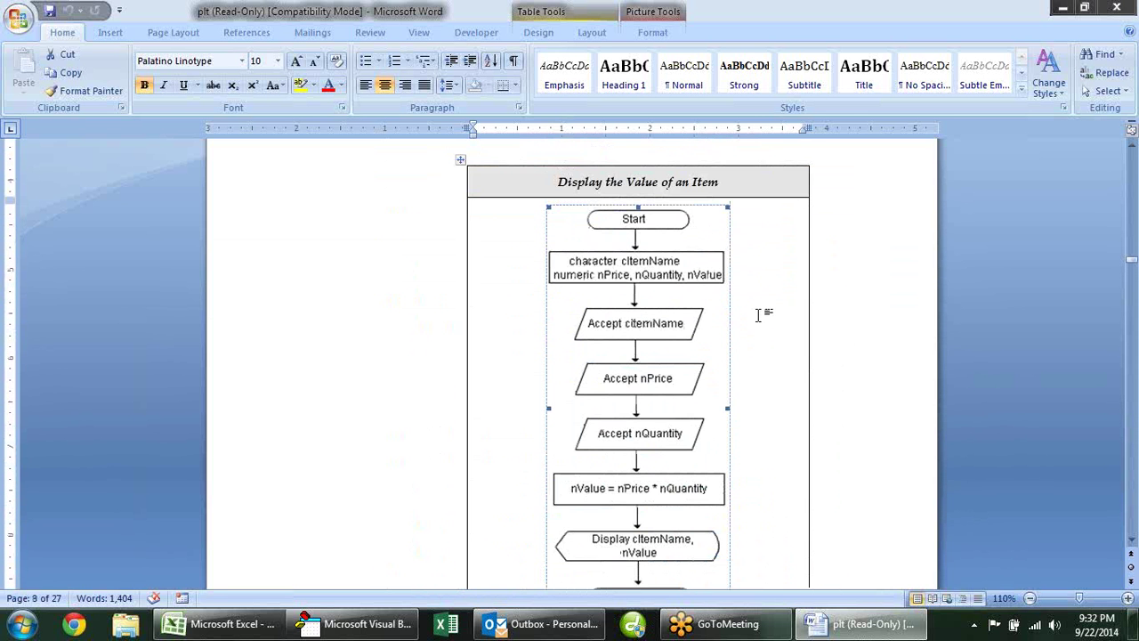
scroll(757, 314, down, 1)
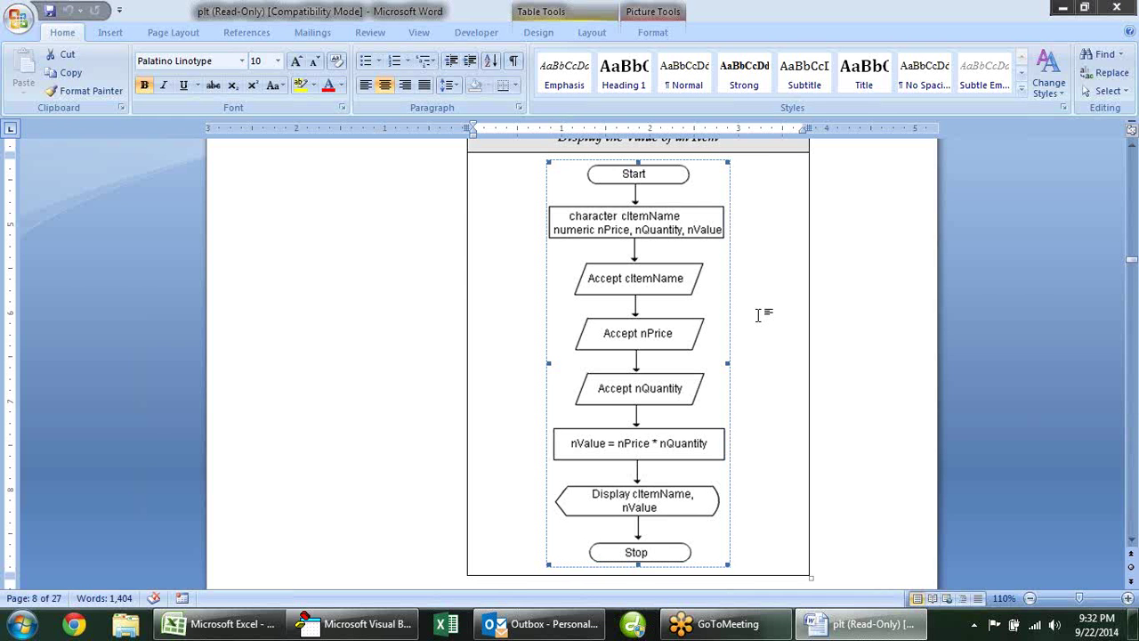
scroll(757, 314, up, 3)
scroll(757, 314, down, 1)
scroll(757, 314, down, 2)
scroll(757, 314, down, 3)
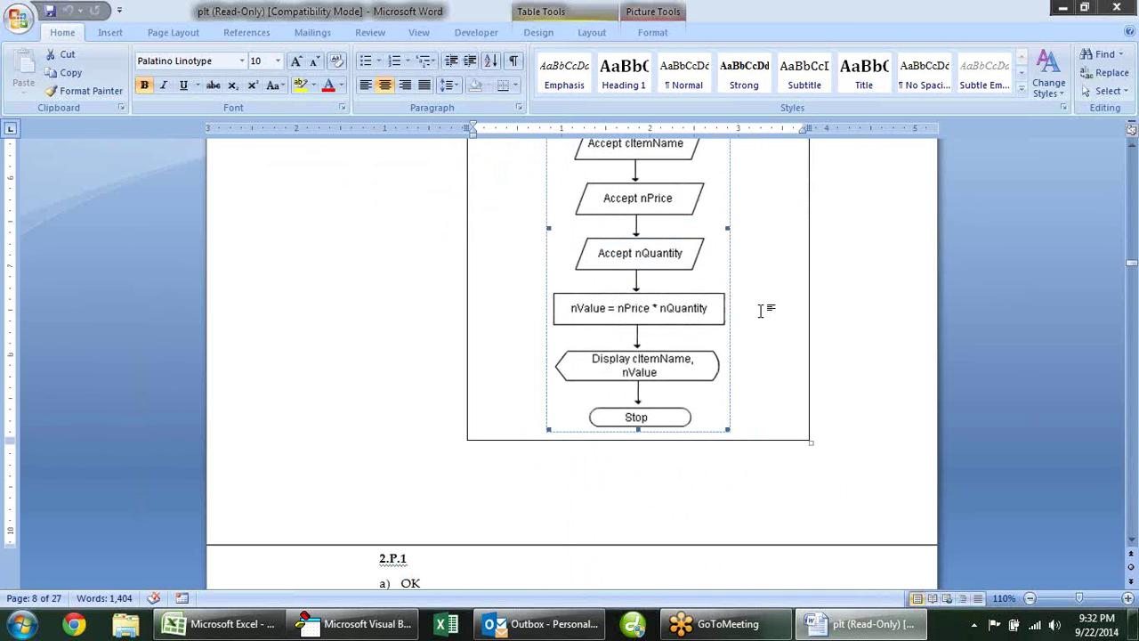
scroll(762, 311, up, 2)
scroll(759, 310, up, 1)
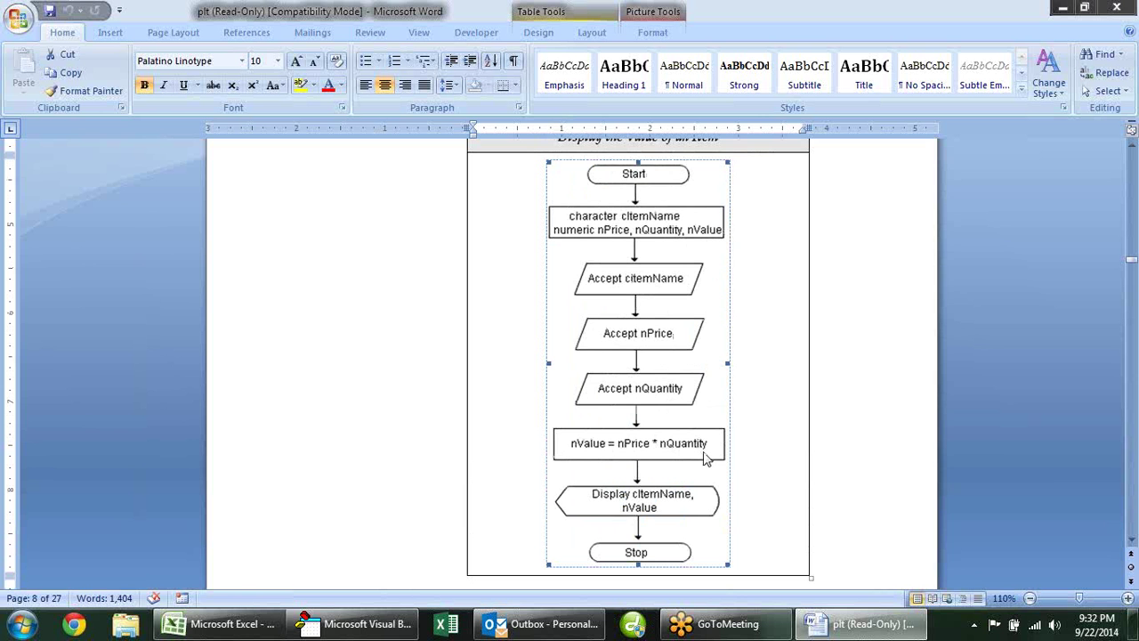
scroll(700, 400, down, 1)
scroll(699, 399, down, 3)
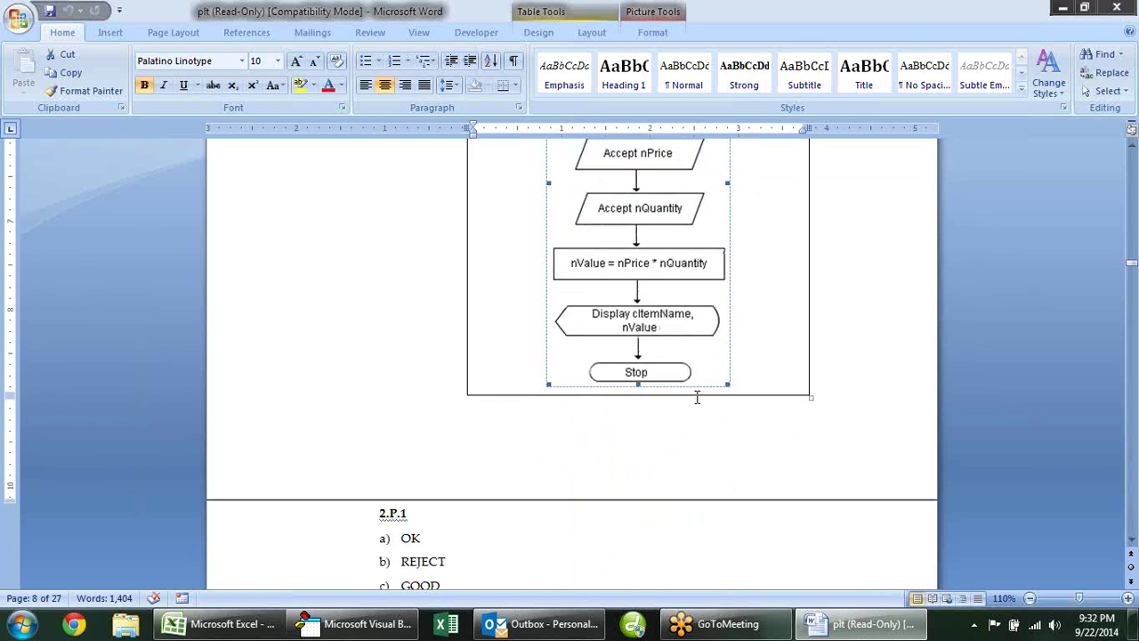
scroll(697, 398, down, 1)
scroll(738, 377, down, 3)
scroll(708, 320, down, 1)
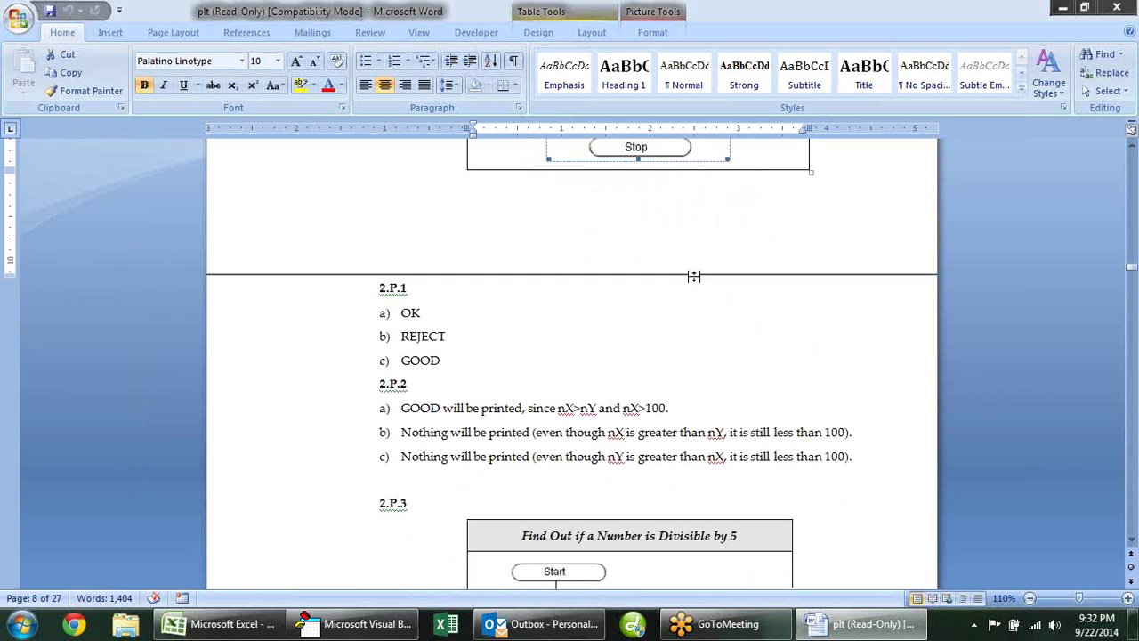
scroll(694, 277, up, 1)
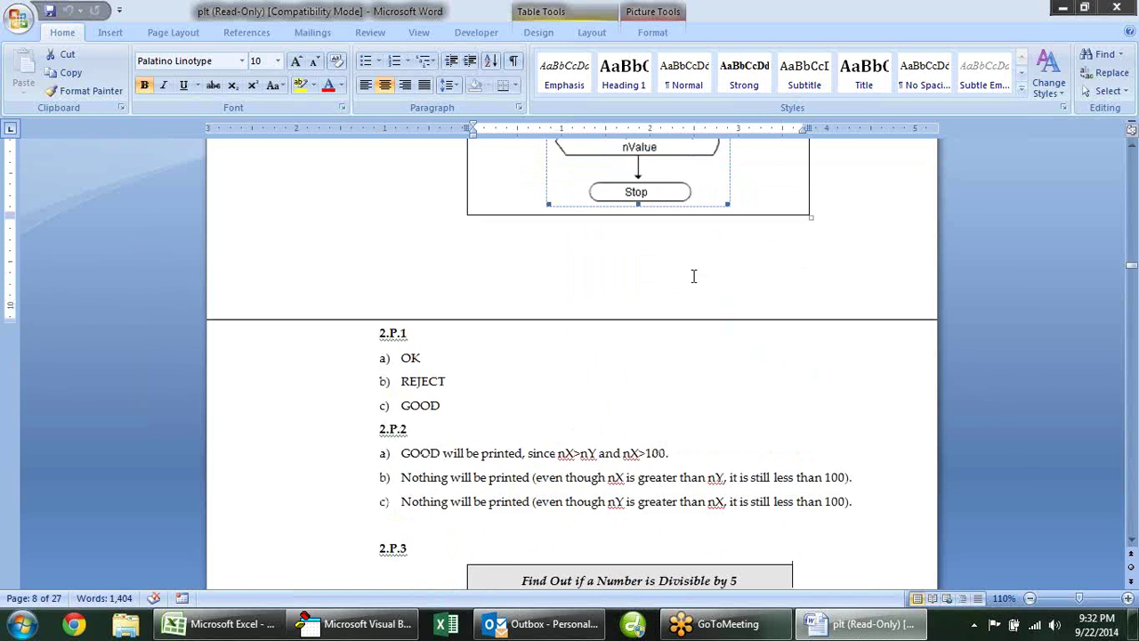
scroll(694, 276, down, 1)
scroll(694, 276, down, 1)
Bring the 2.P.3 'Find Out if a Number is Divisible by 5' flowchart into view and select its canvas.
scroll(693, 276, down, 2)
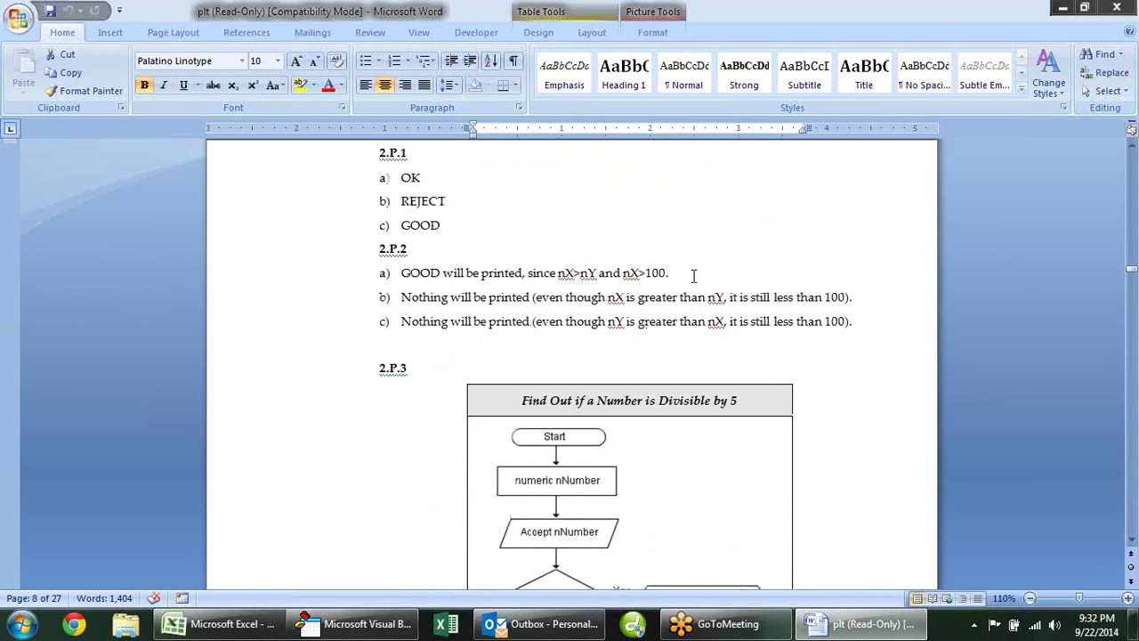
scroll(693, 276, down, 1)
scroll(694, 275, down, 3)
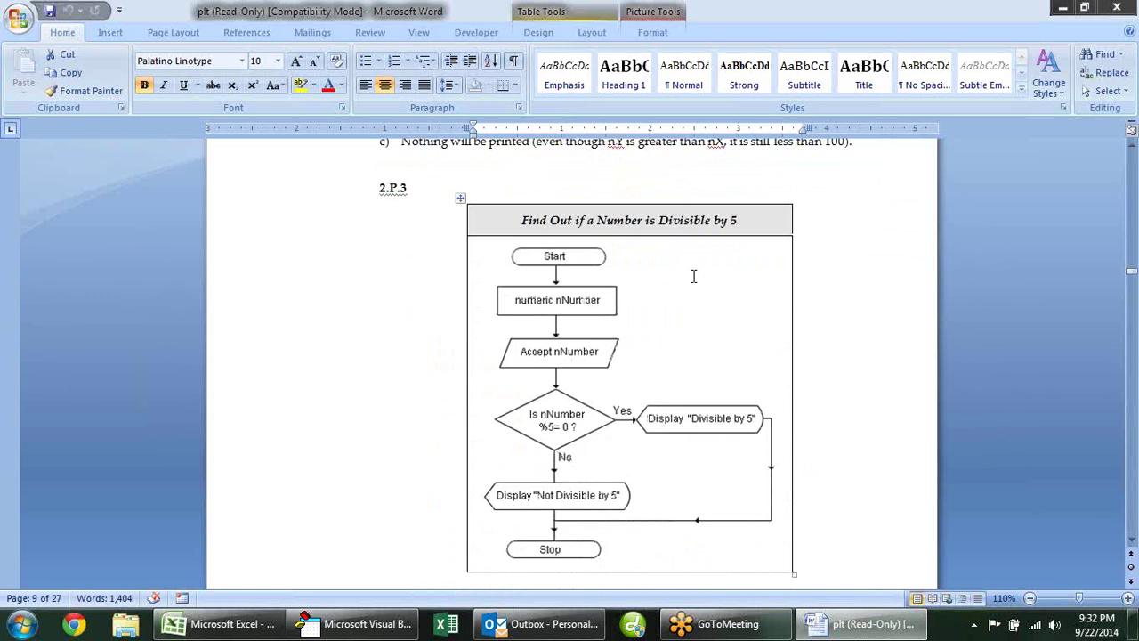
scroll(693, 276, down, 1)
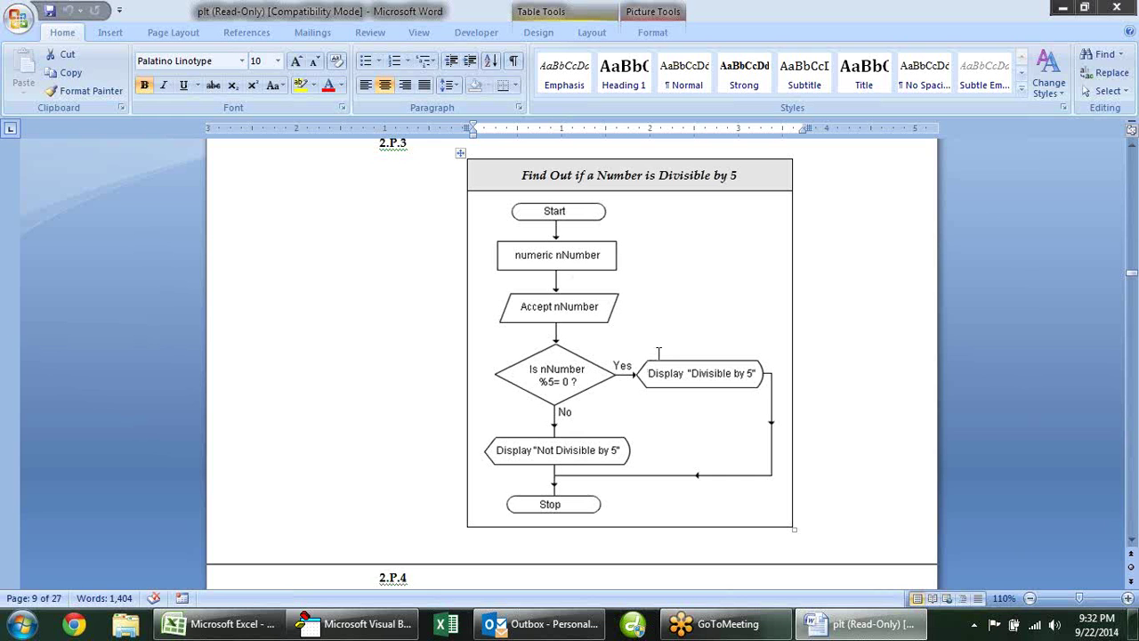
click(576, 258)
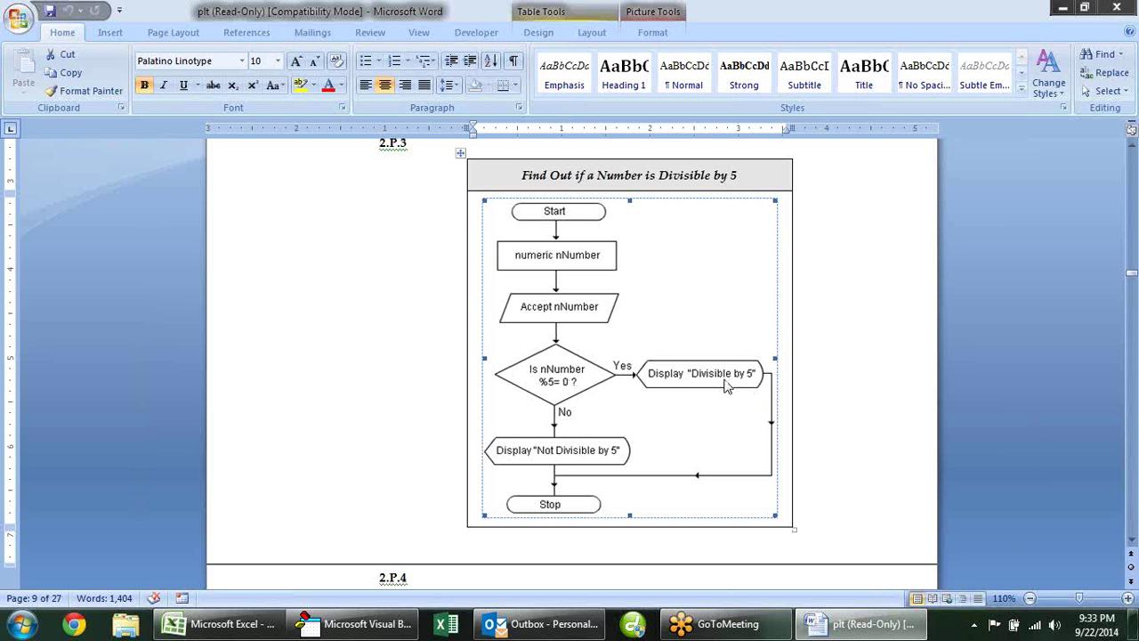
Edit the decision diamond so its text begins with 'Is', reading 'Is nNumber %5= 0 ?'.
scroll(751, 349, down, 1)
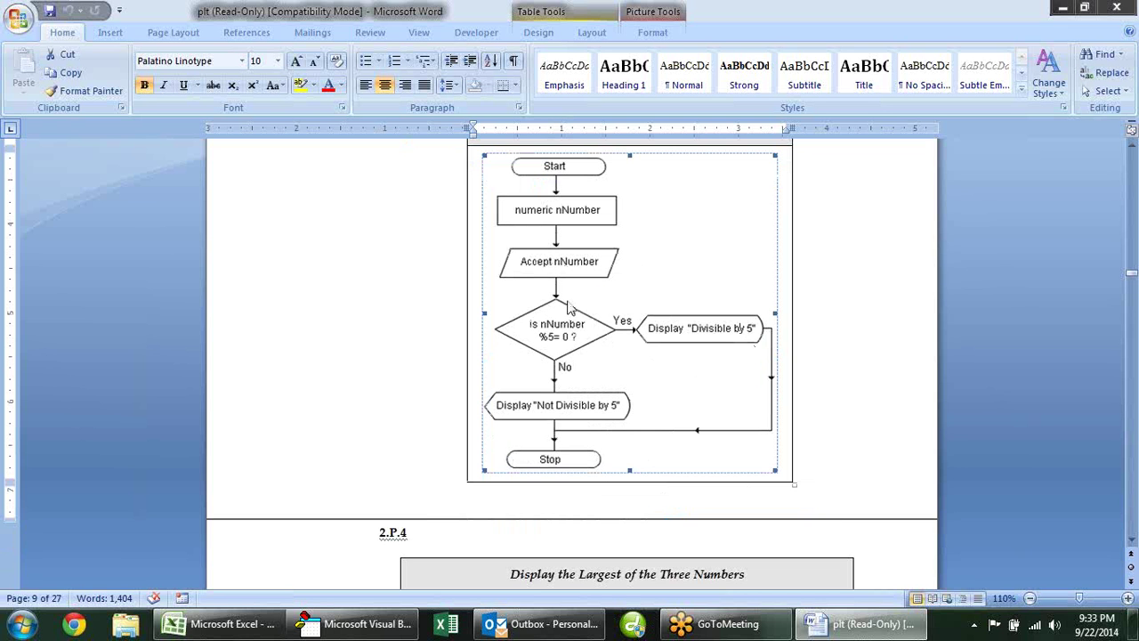
double_click(532, 324)
text(Is)
scroll(658, 312, down, 1)
scroll(685, 311, up, 1)
scroll(730, 312, down, 1)
scroll(729, 311, down, 2)
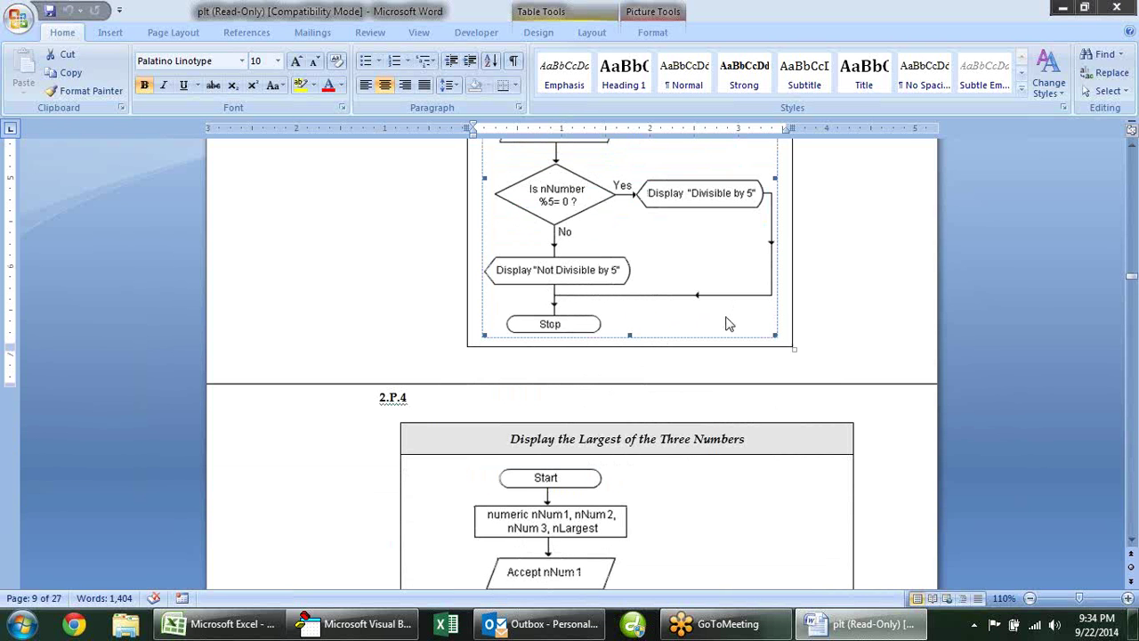
Scroll through the 2.P.4 largest-of-three flowchart until its Stop box and the 2.P.5 heading show.
scroll(730, 312, down, 2)
scroll(728, 310, down, 3)
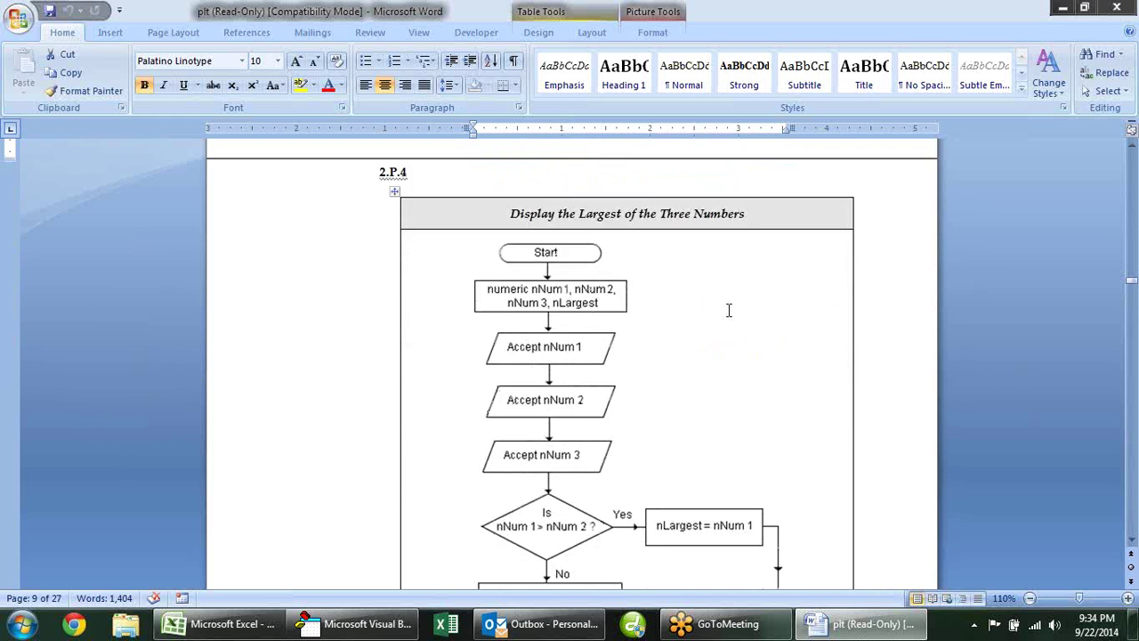
scroll(728, 310, down, 2)
scroll(728, 310, up, 2)
scroll(864, 302, down, 1)
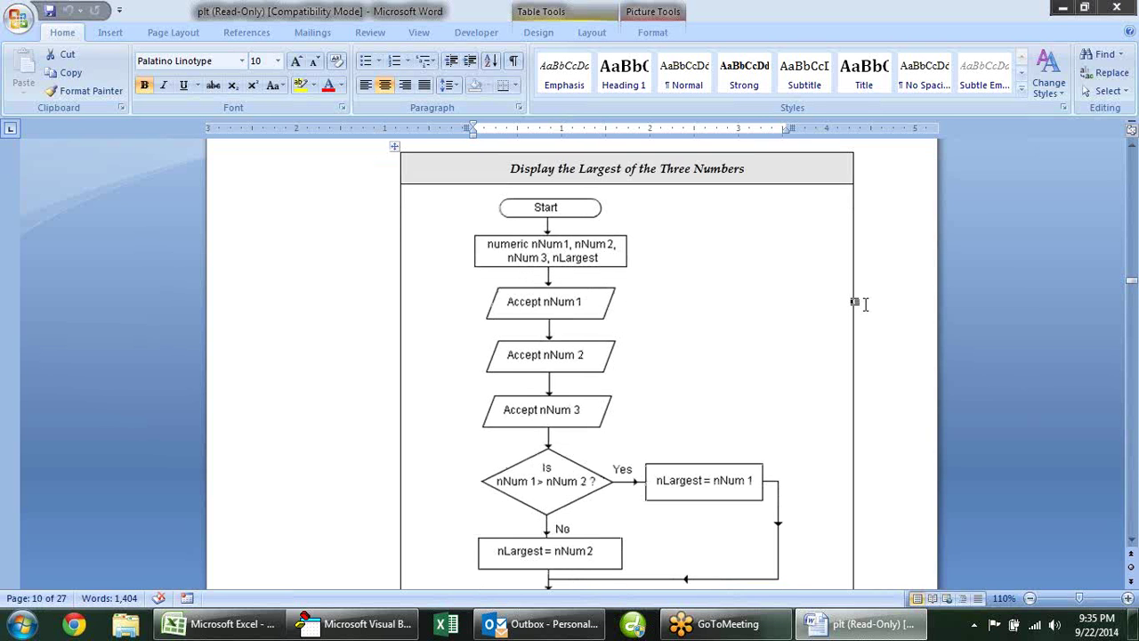
scroll(865, 304, down, 4)
scroll(864, 305, up, 6)
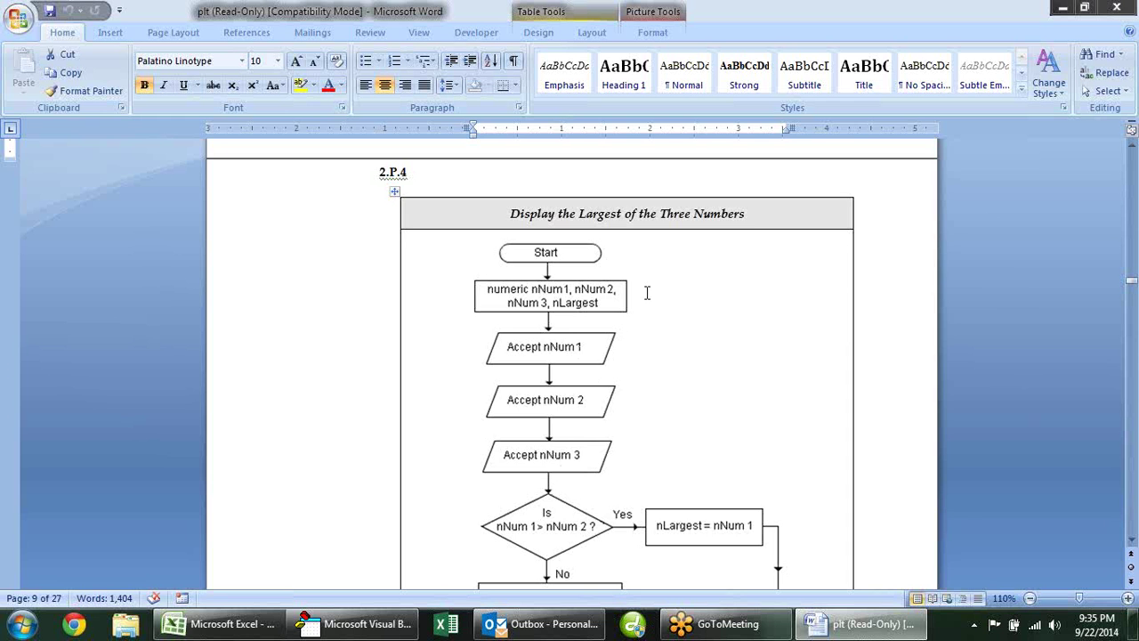
scroll(648, 293, down, 2)
scroll(648, 293, down, 2)
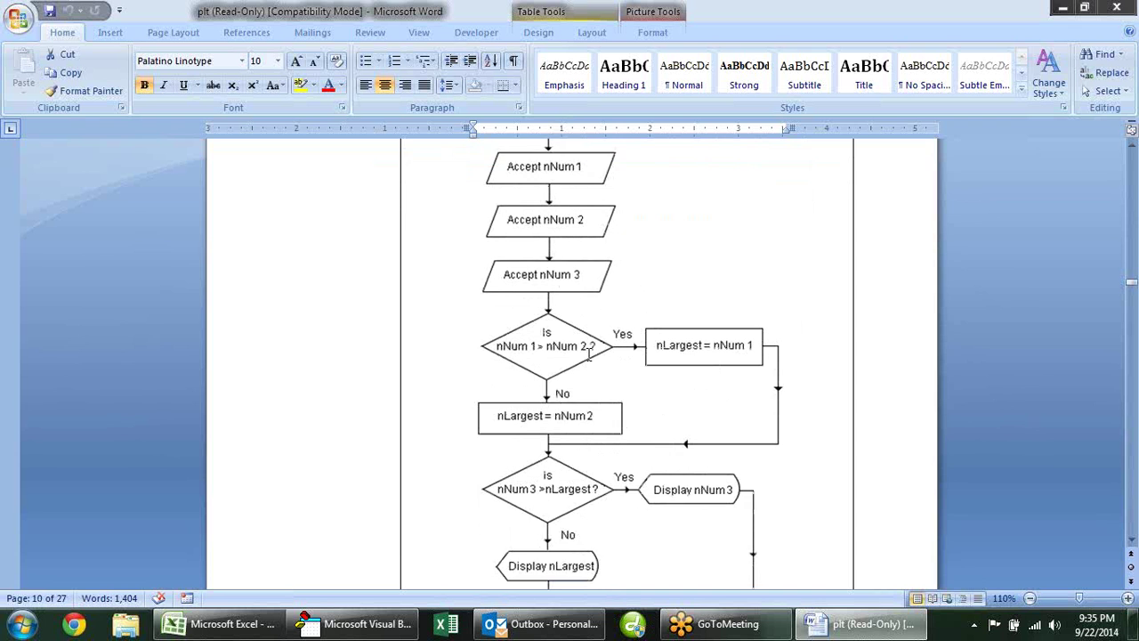
scroll(589, 356, down, 1)
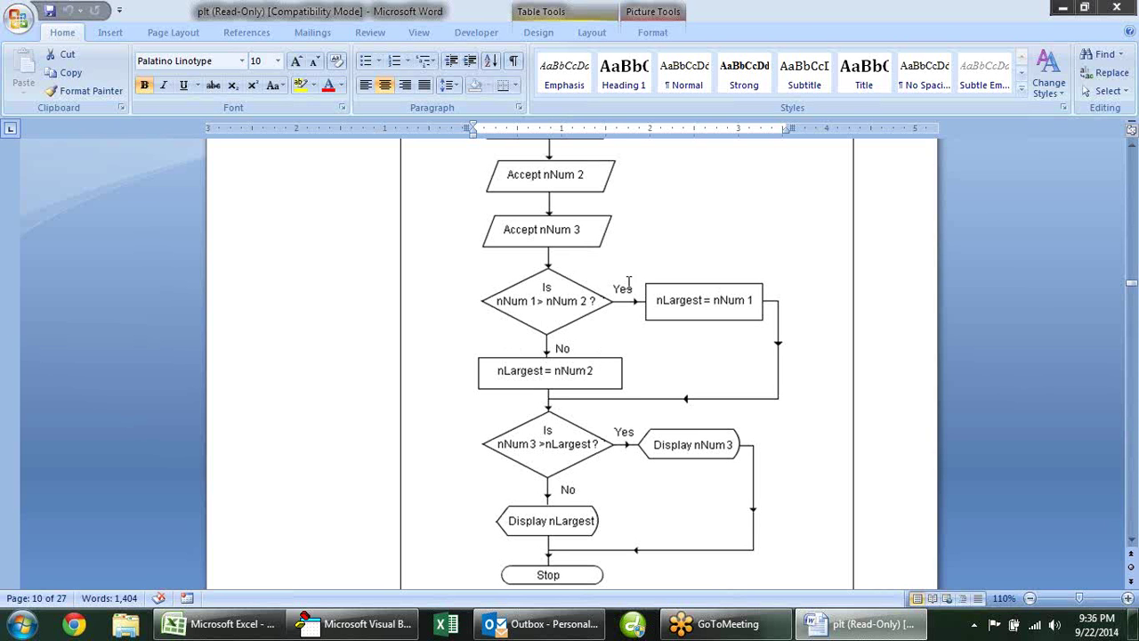
scroll(591, 347, down, 1)
scroll(592, 347, down, 1)
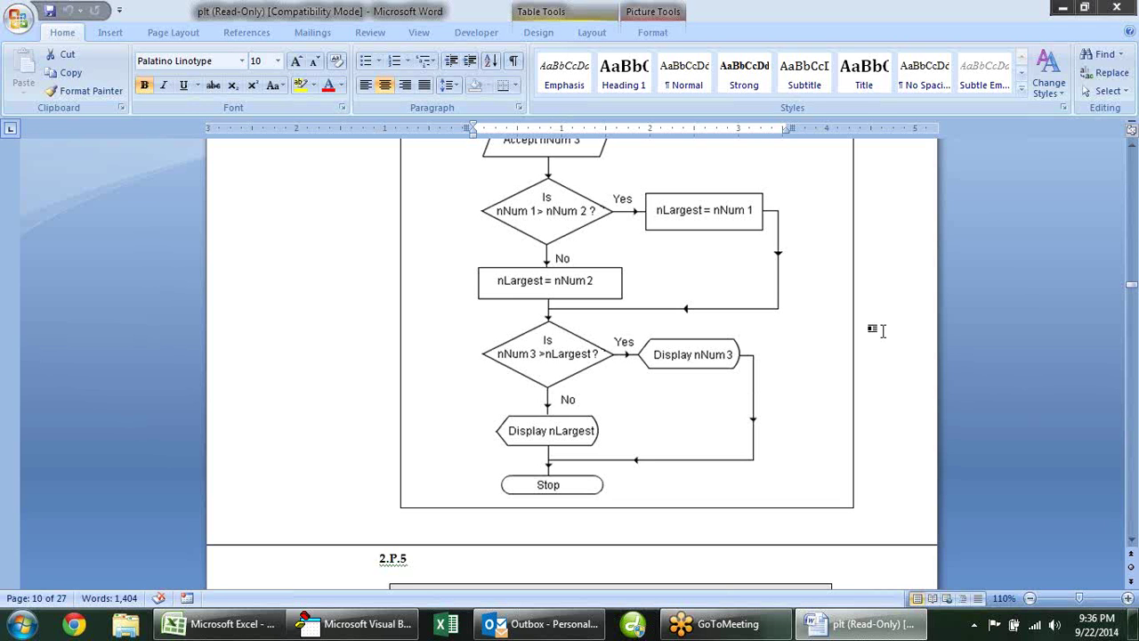
scroll(881, 330, up, 2)
scroll(881, 330, down, 2)
Bring the 2.P.5 'Check if the Age is Negative' flowchart into view and select its canvas.
scroll(908, 248, down, 1)
scroll(906, 250, down, 2)
scroll(905, 249, down, 3)
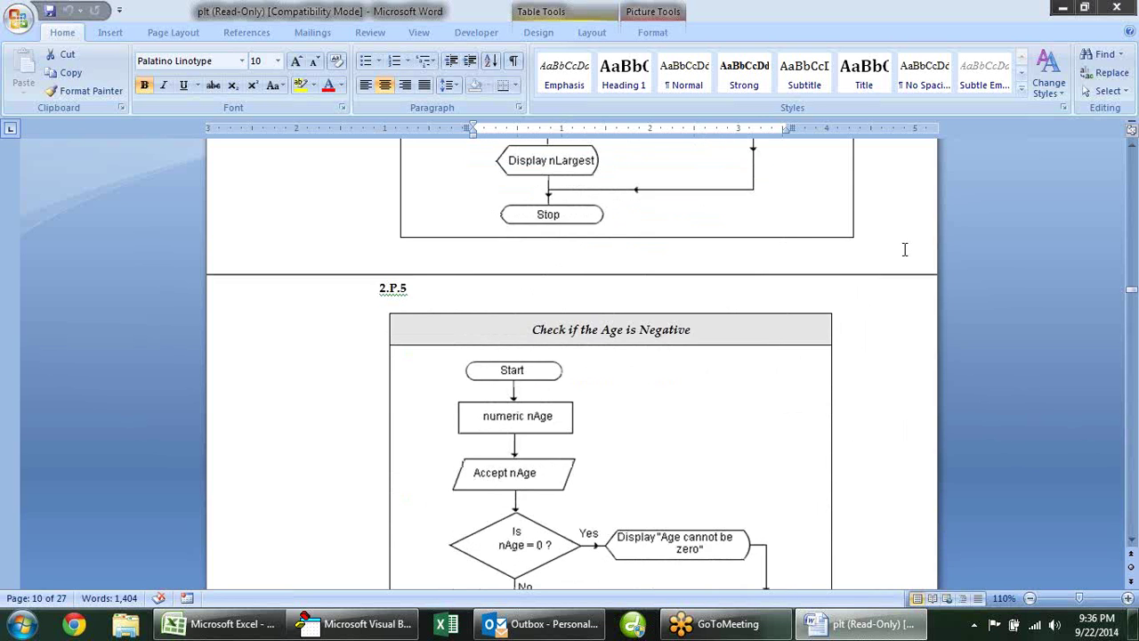
scroll(905, 249, down, 3)
scroll(905, 249, up, 1)
scroll(904, 250, up, 1)
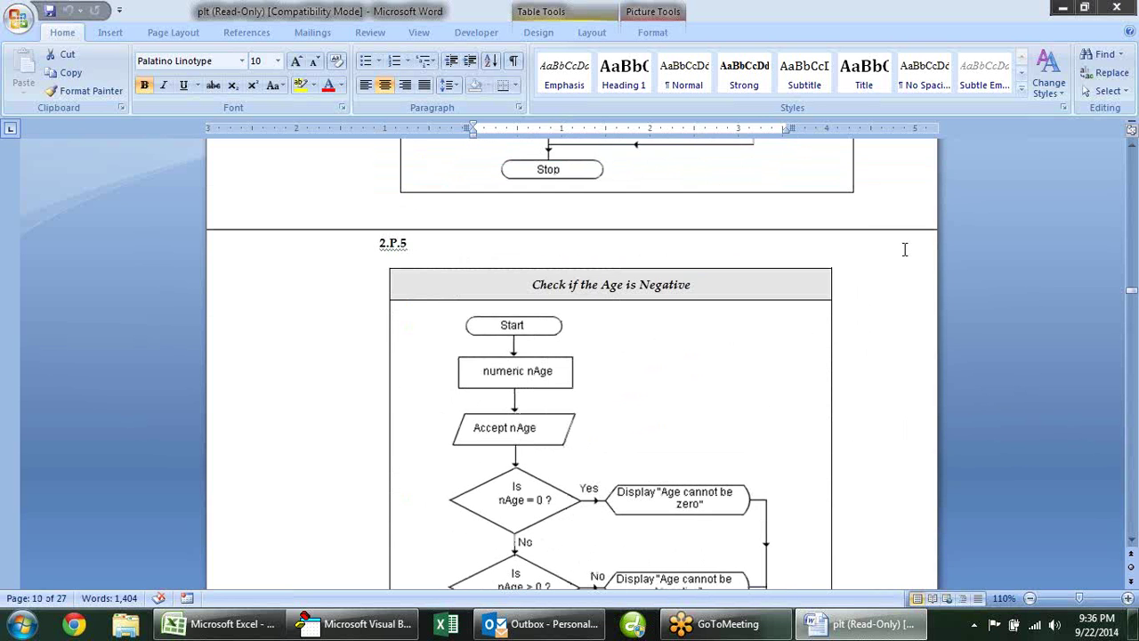
scroll(904, 249, down, 1)
scroll(904, 249, down, 2)
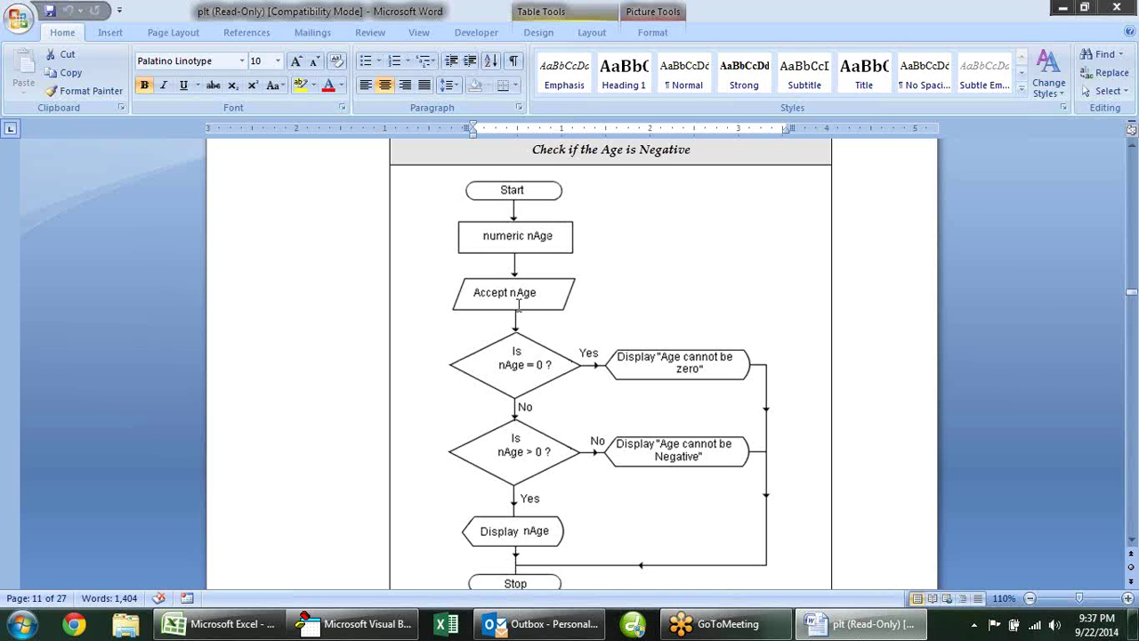
scroll(519, 305, down, 1)
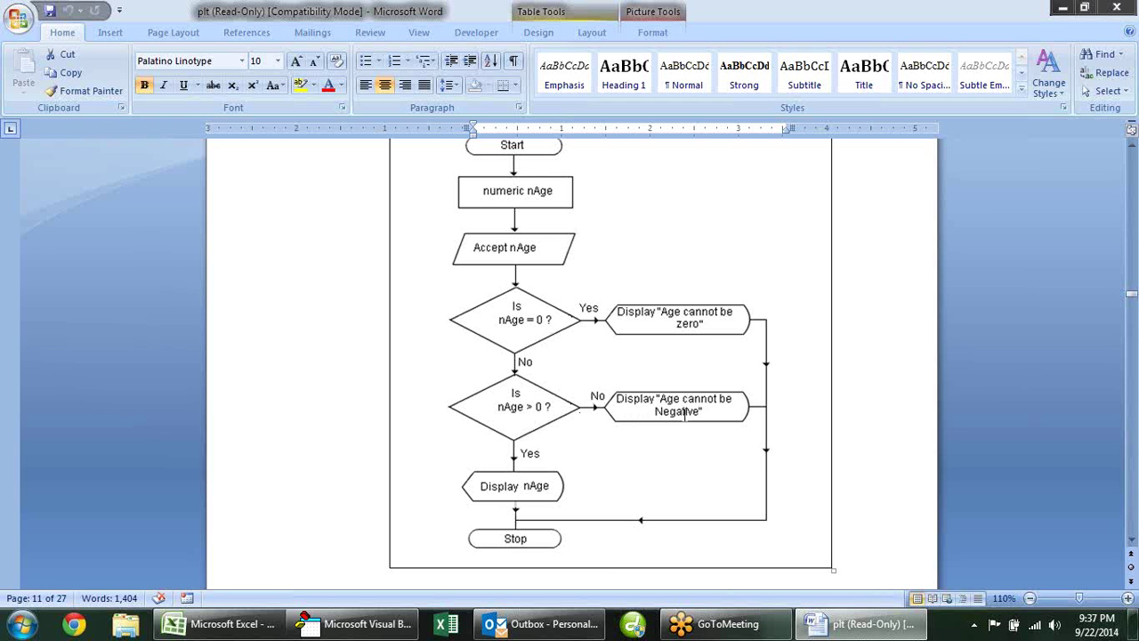
click(524, 320)
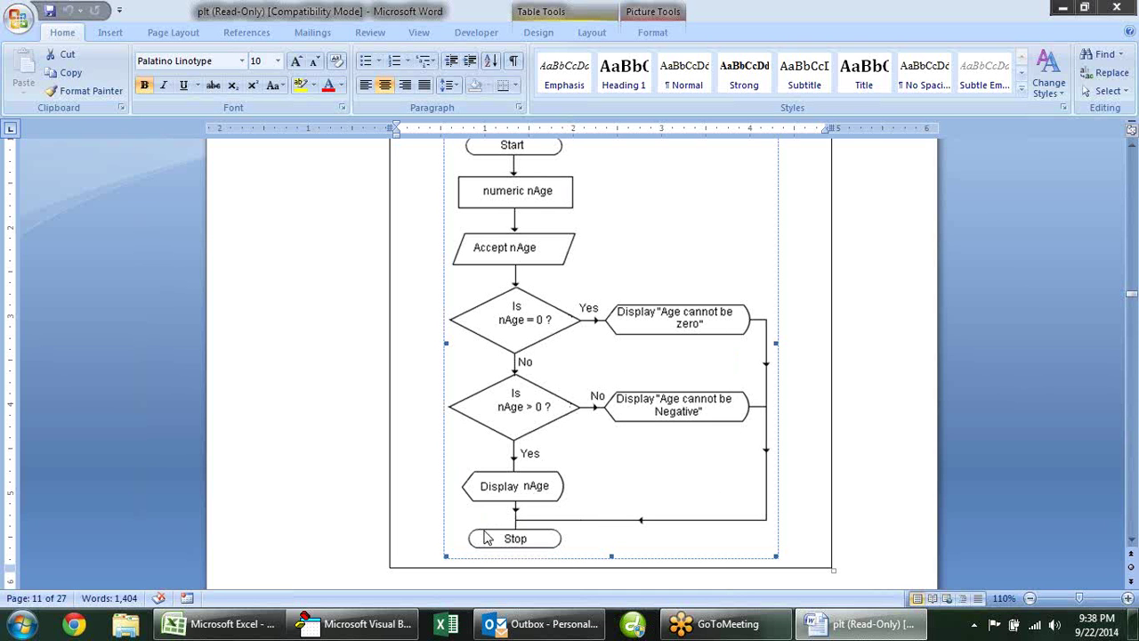
Scroll past the page break to page 12's Solutions section and the 3.P.1 heading.
scroll(553, 202, up, 1)
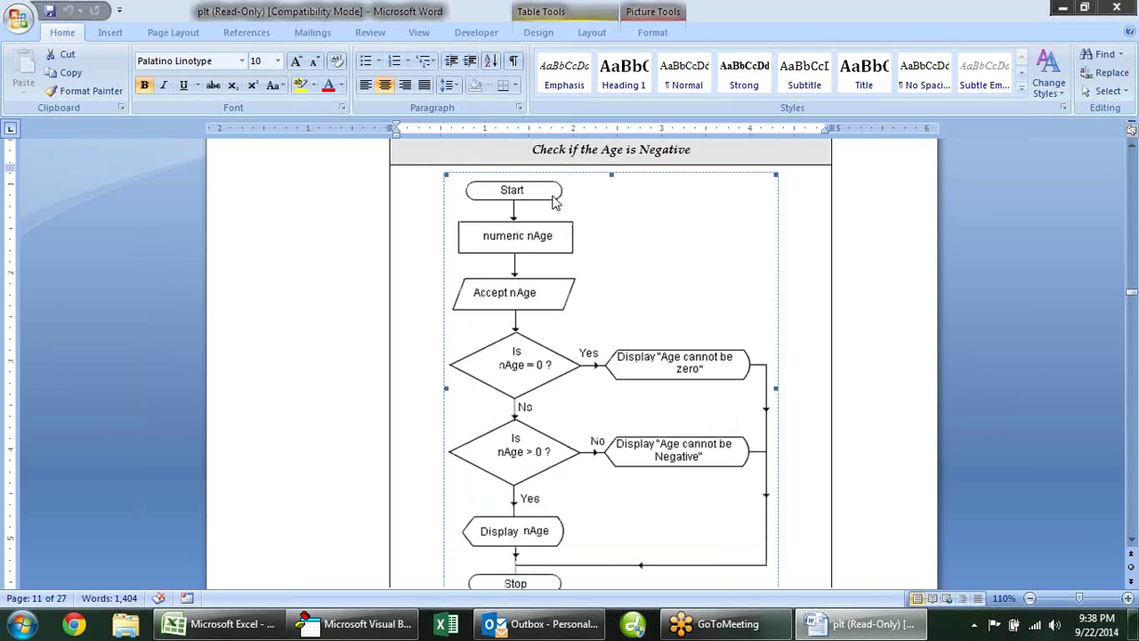
scroll(552, 201, down, 1)
scroll(552, 202, down, 2)
scroll(553, 201, down, 4)
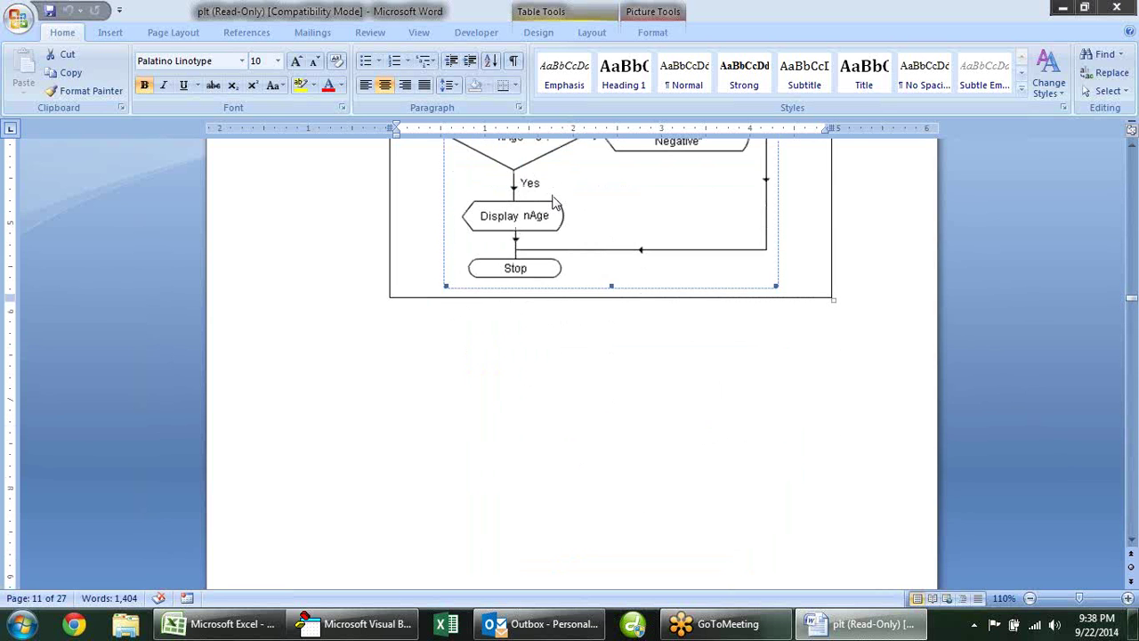
scroll(554, 224, up, 4)
scroll(555, 225, up, 2)
scroll(555, 228, up, 1)
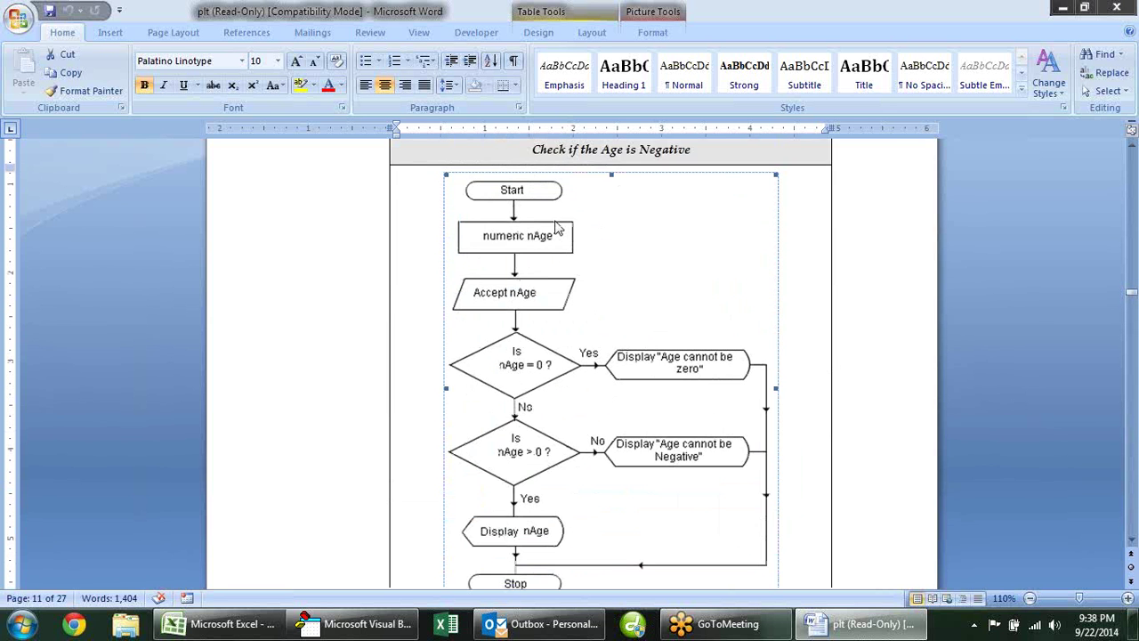
scroll(555, 228, down, 2)
scroll(555, 224, down, 4)
scroll(556, 223, down, 4)
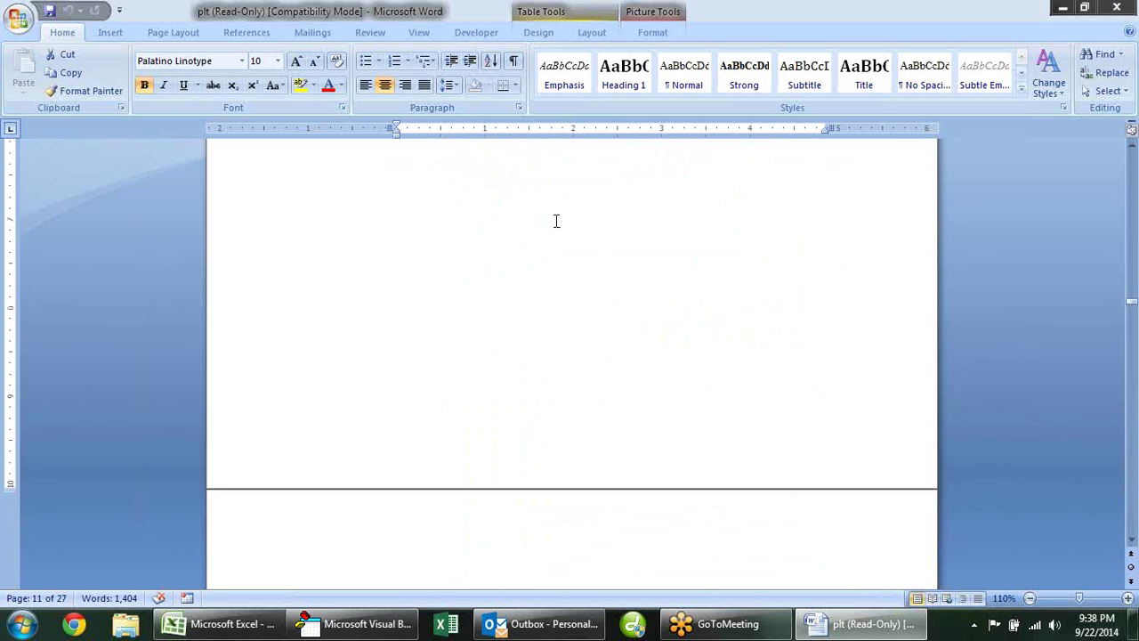
scroll(557, 220, down, 5)
Scroll past the Lesson Three notes until the whole 3.P.1 product-of-even-numbers flowchart fits the window.
scroll(556, 221, down, 1)
scroll(556, 221, down, 2)
scroll(556, 221, down, 6)
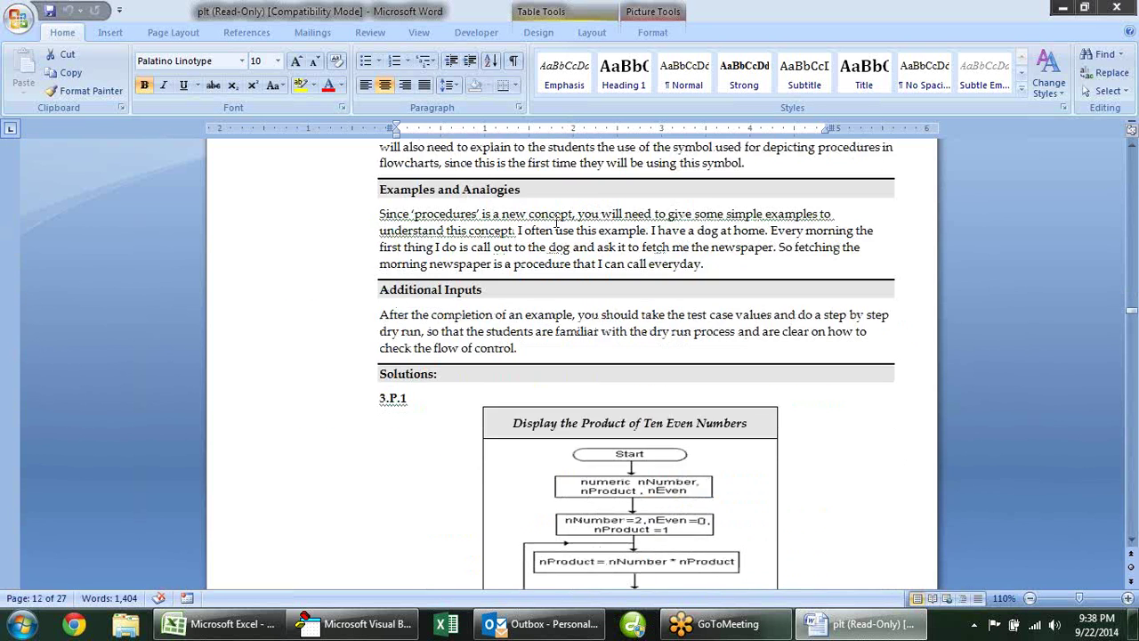
scroll(556, 221, down, 1)
scroll(557, 220, down, 2)
scroll(556, 221, up, 3)
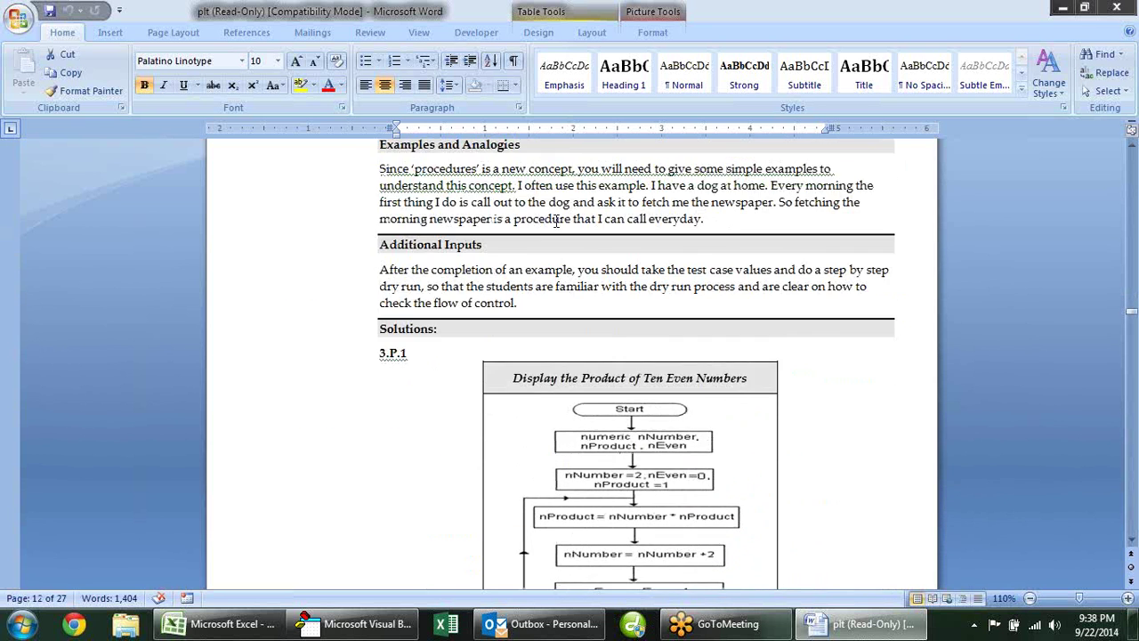
scroll(556, 221, up, 4)
scroll(556, 221, up, 5)
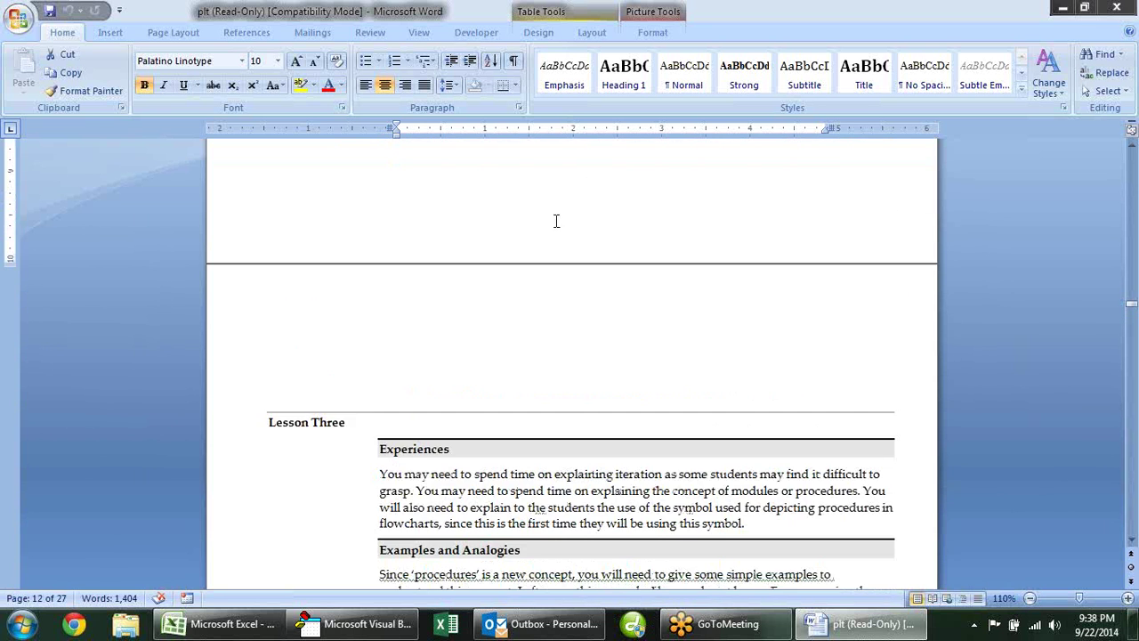
scroll(556, 221, down, 5)
scroll(556, 221, down, 1)
scroll(556, 221, down, 4)
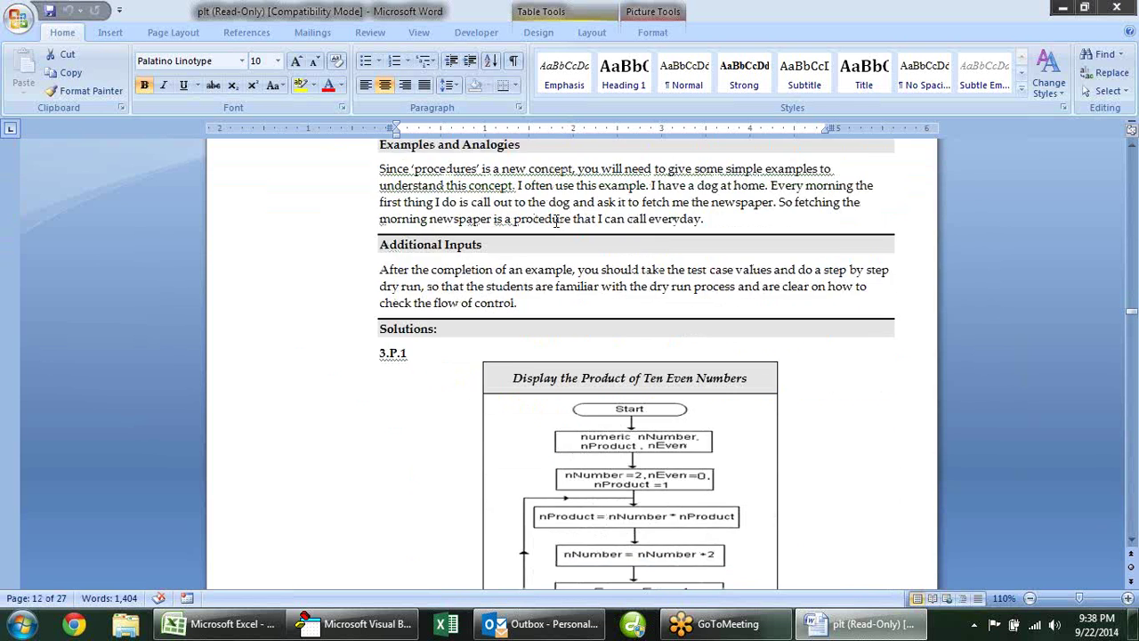
scroll(556, 221, down, 2)
scroll(557, 221, up, 3)
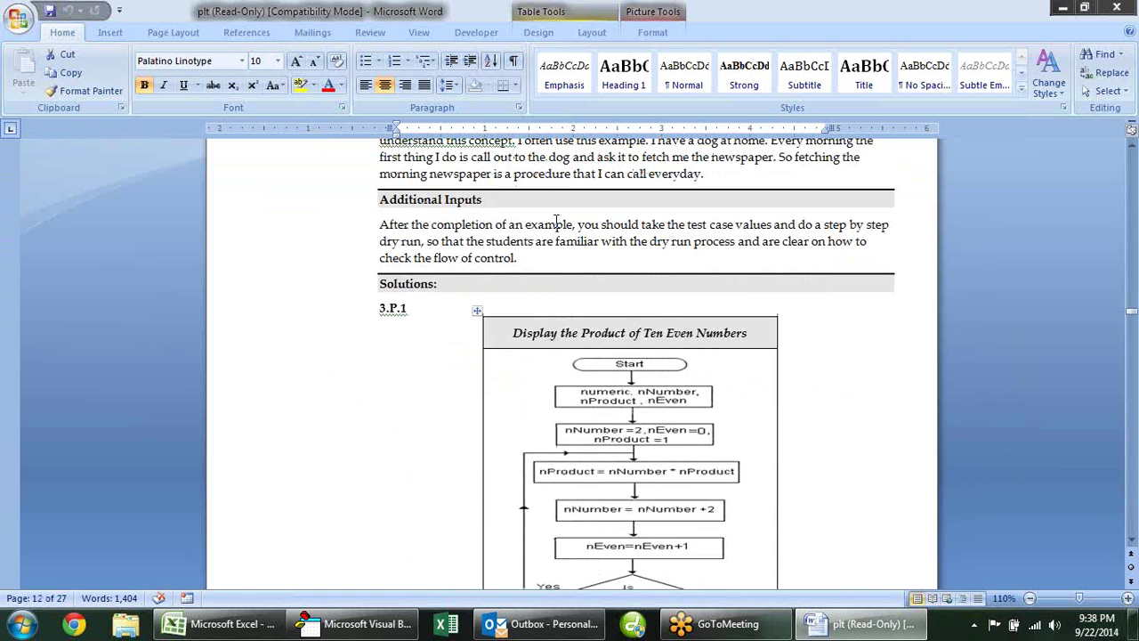
scroll(831, 235, down, 2)
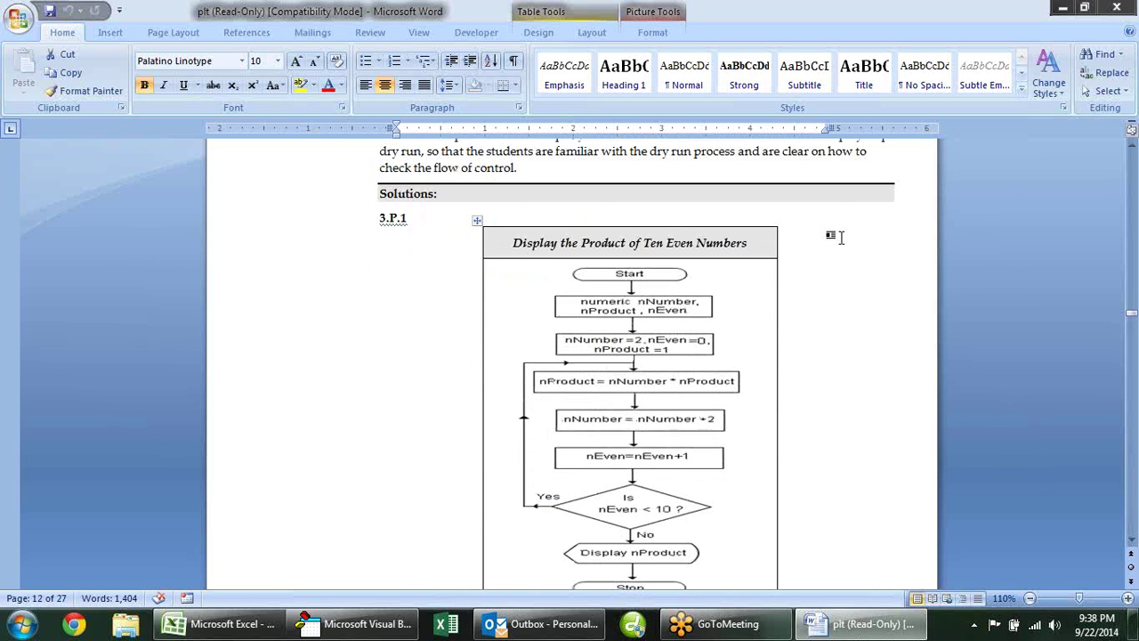
scroll(832, 233, down, 1)
scroll(832, 231, down, 1)
scroll(832, 231, up, 1)
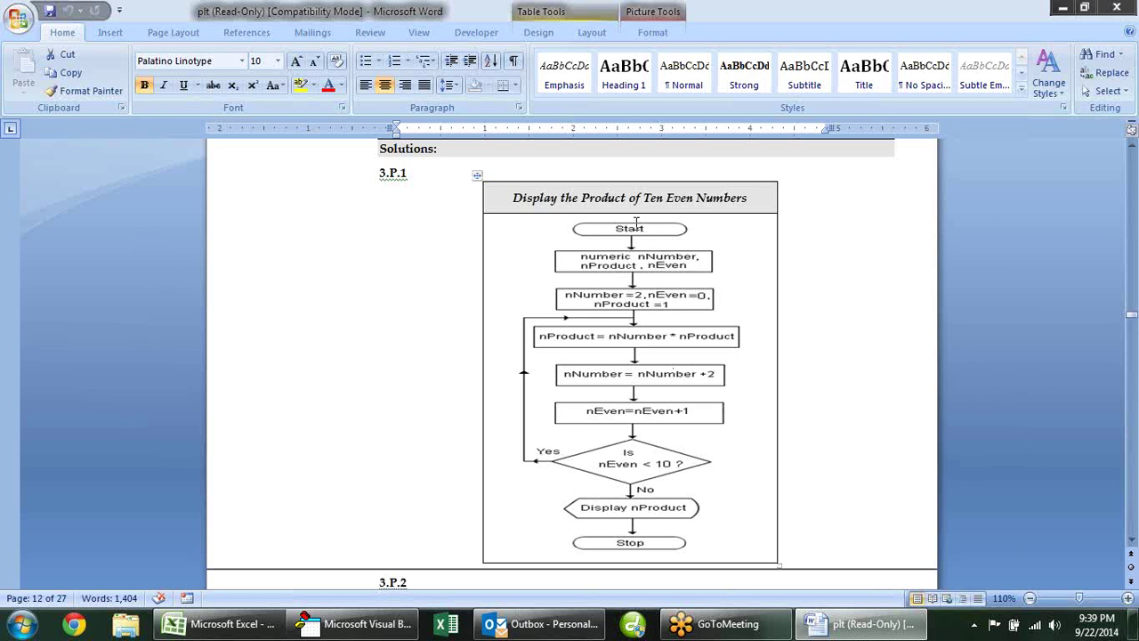
Select the flowchart image below the 3.P.1 title, bringing up Picture Tools Format.
click(610, 205)
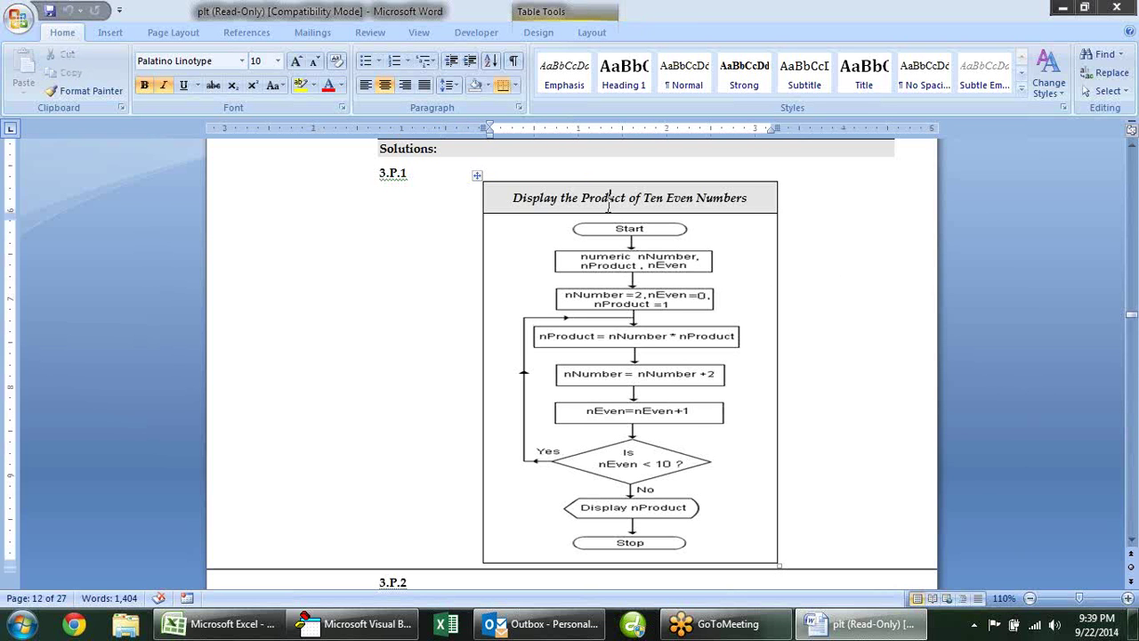
click(667, 203)
click(700, 201)
click(695, 264)
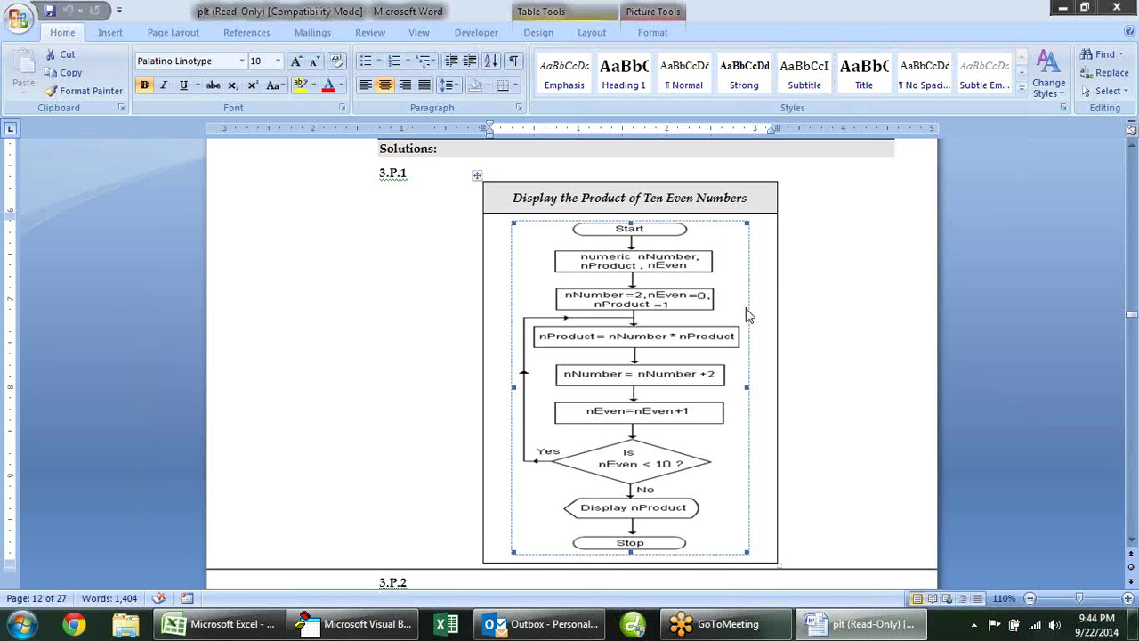
Scroll past the Ten Even Numbers flowchart to the 3.P.2 odd and even flowchart.
scroll(801, 272, down, 1)
scroll(796, 270, down, 2)
scroll(796, 267, down, 3)
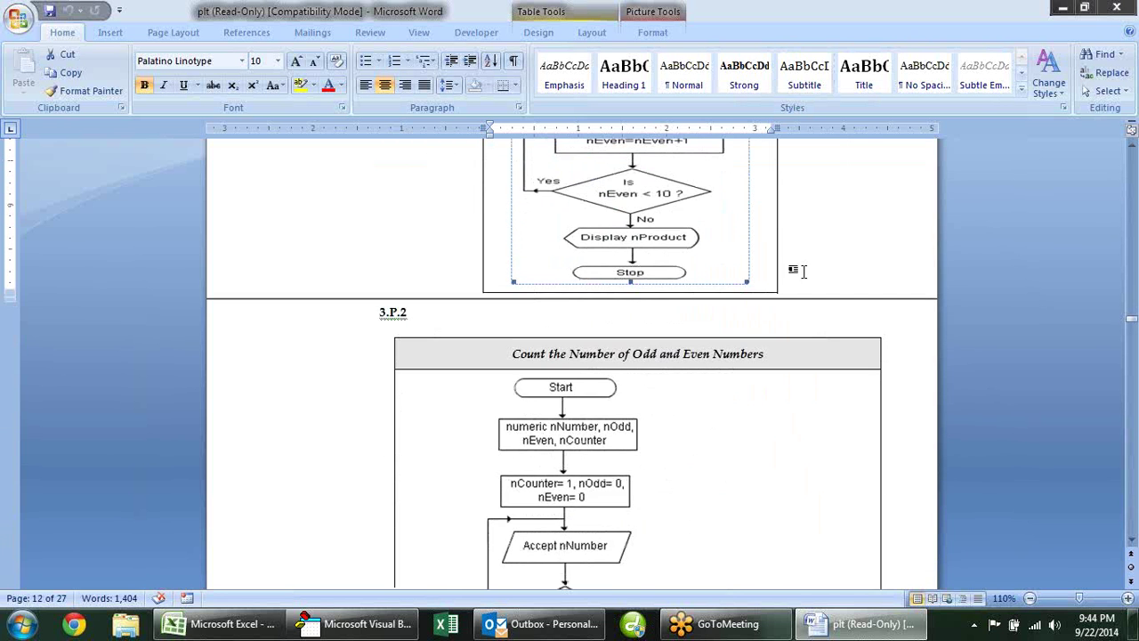
scroll(808, 224, up, 1)
scroll(808, 223, up, 3)
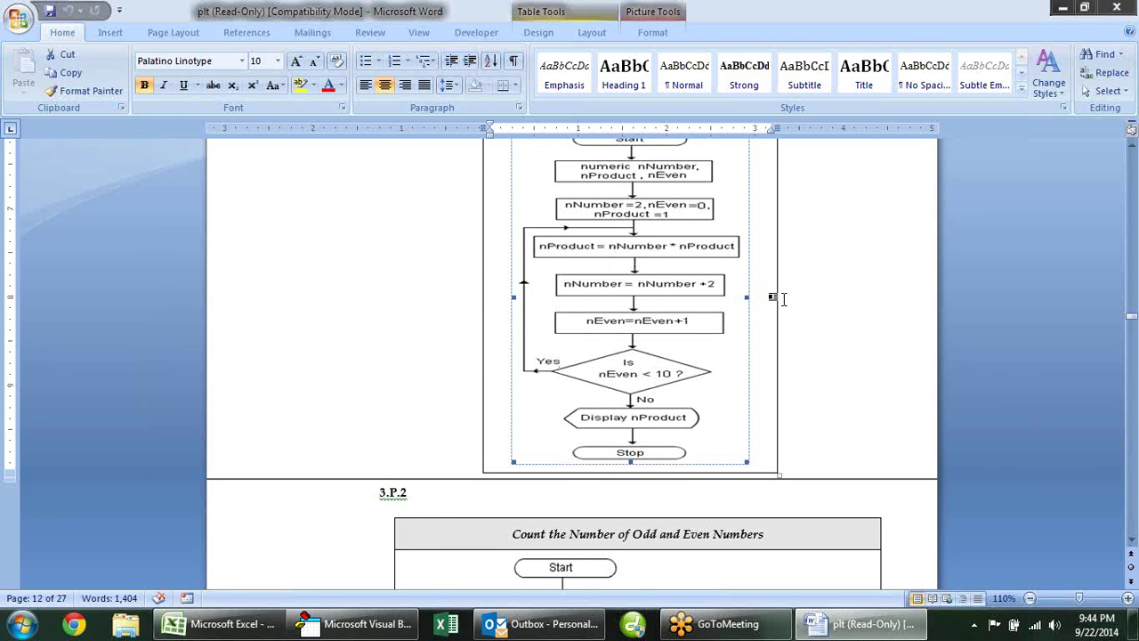
scroll(781, 298, down, 3)
scroll(781, 196, down, 2)
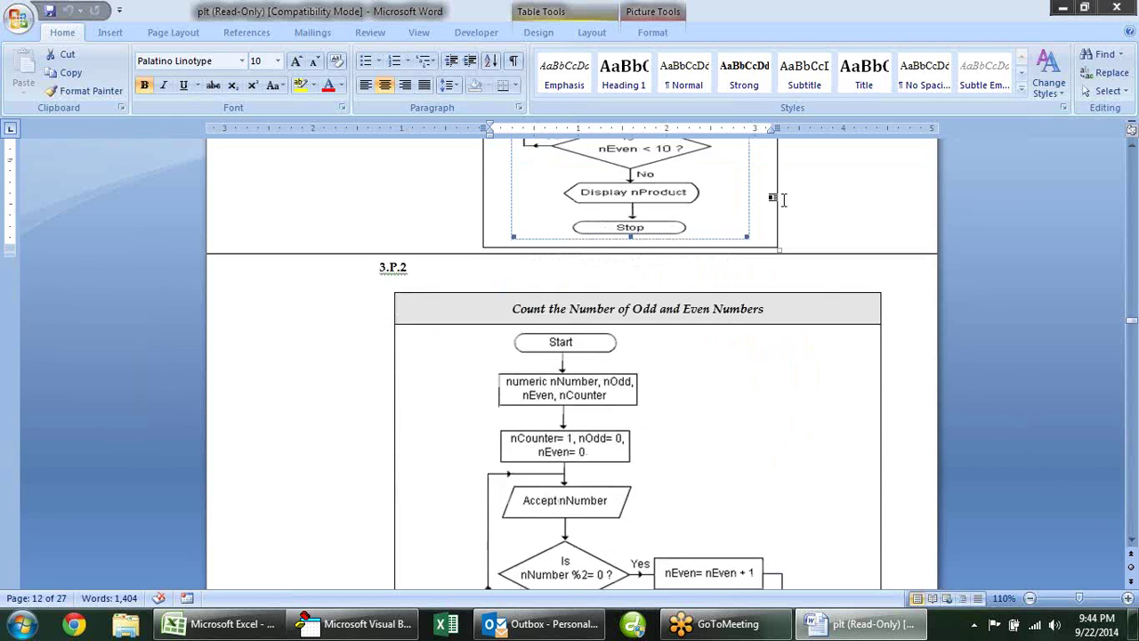
scroll(783, 198, down, 2)
Scroll back up to the flowchart's Start and its nNumber, nOdd, nEven, nCounter declarations.
scroll(785, 201, down, 3)
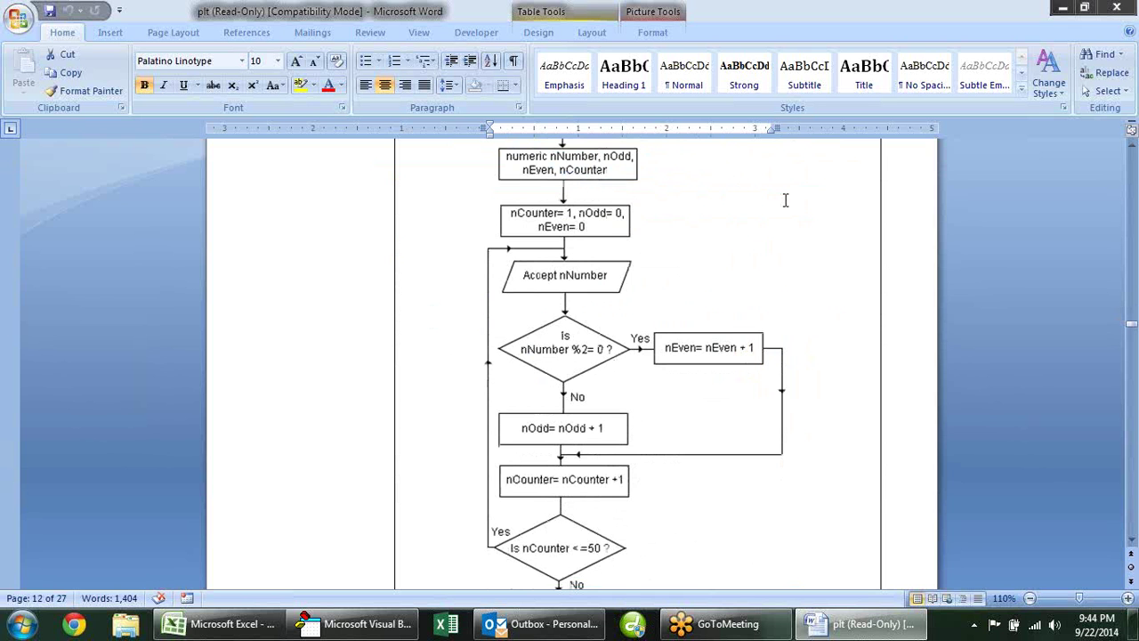
scroll(785, 199, up, 2)
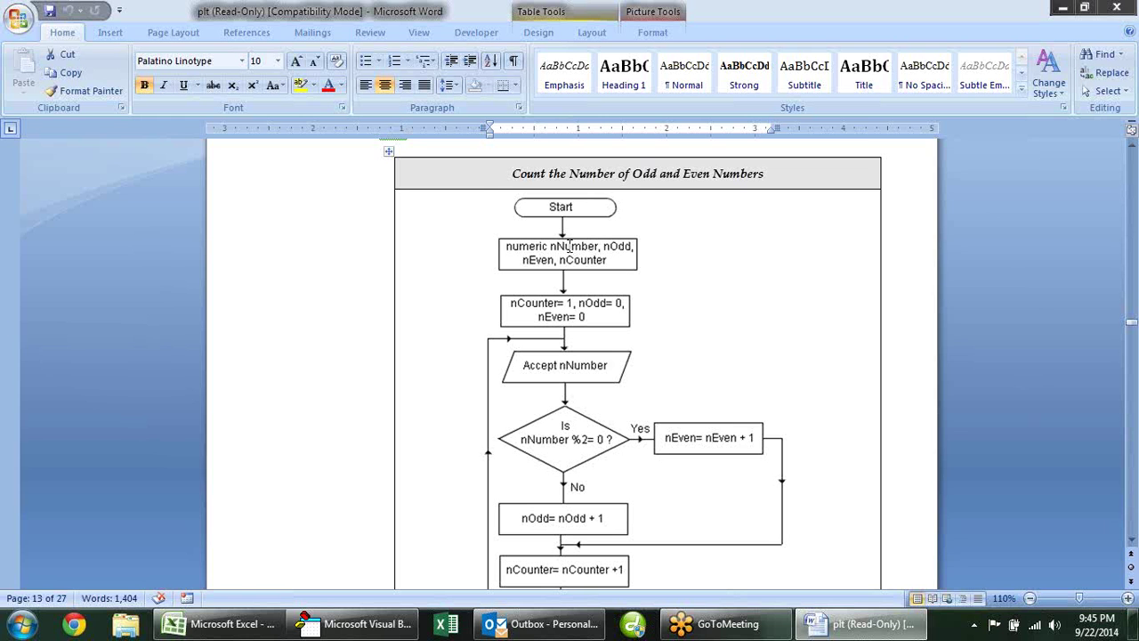
Select the odd and even flowchart canvas and review its nCounter, nOdd, nEven logic.
click(570, 258)
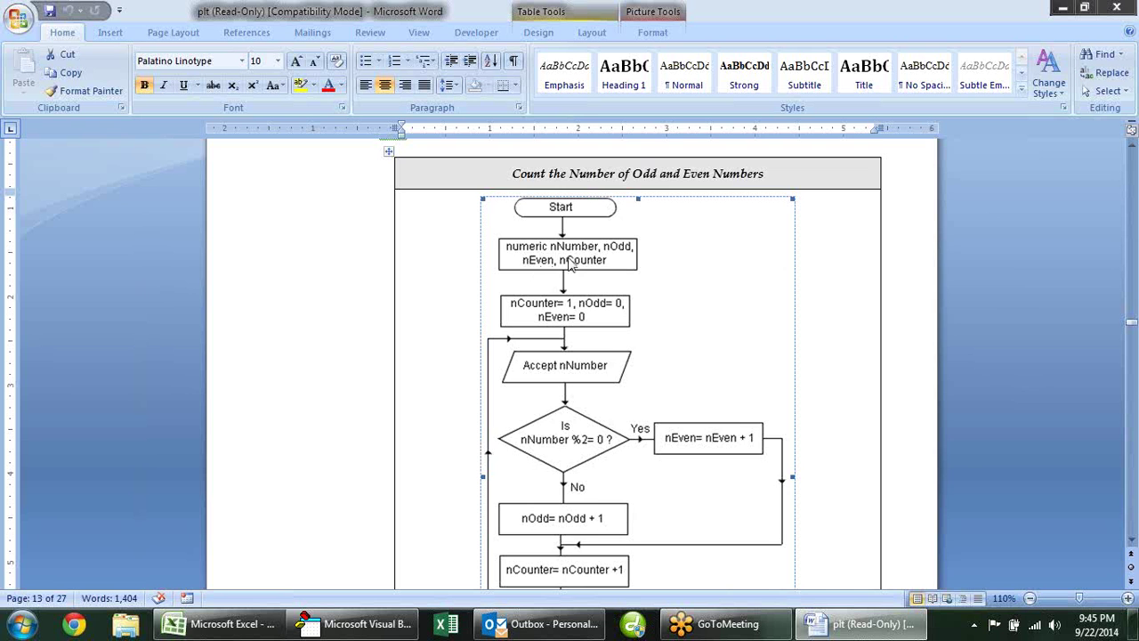
scroll(571, 264, down, 1)
scroll(570, 265, down, 1)
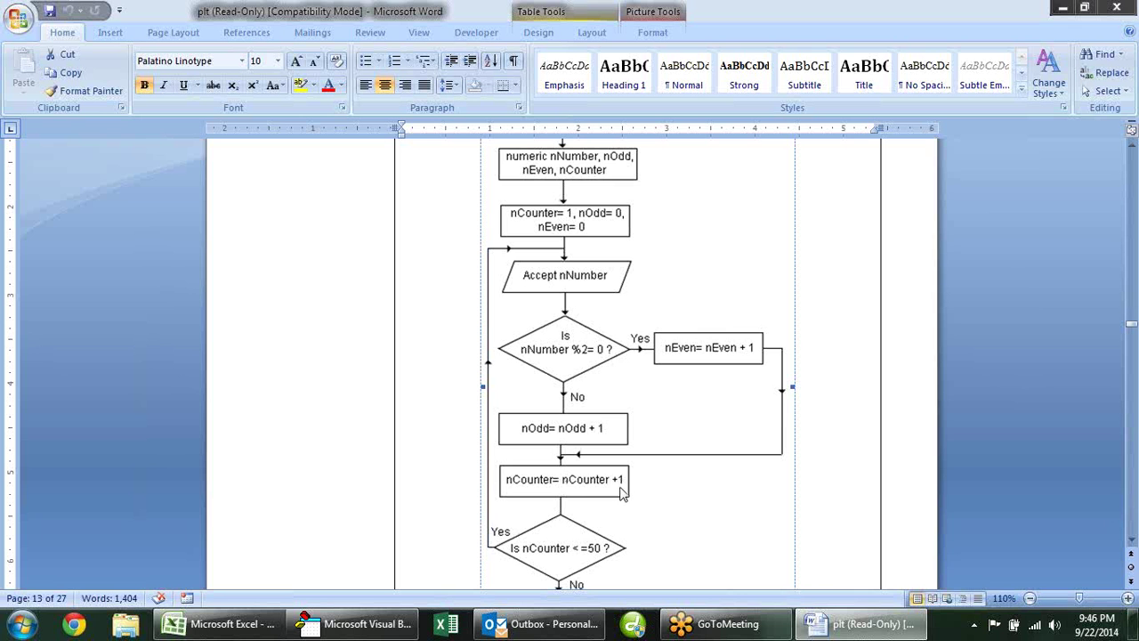
scroll(603, 484, down, 1)
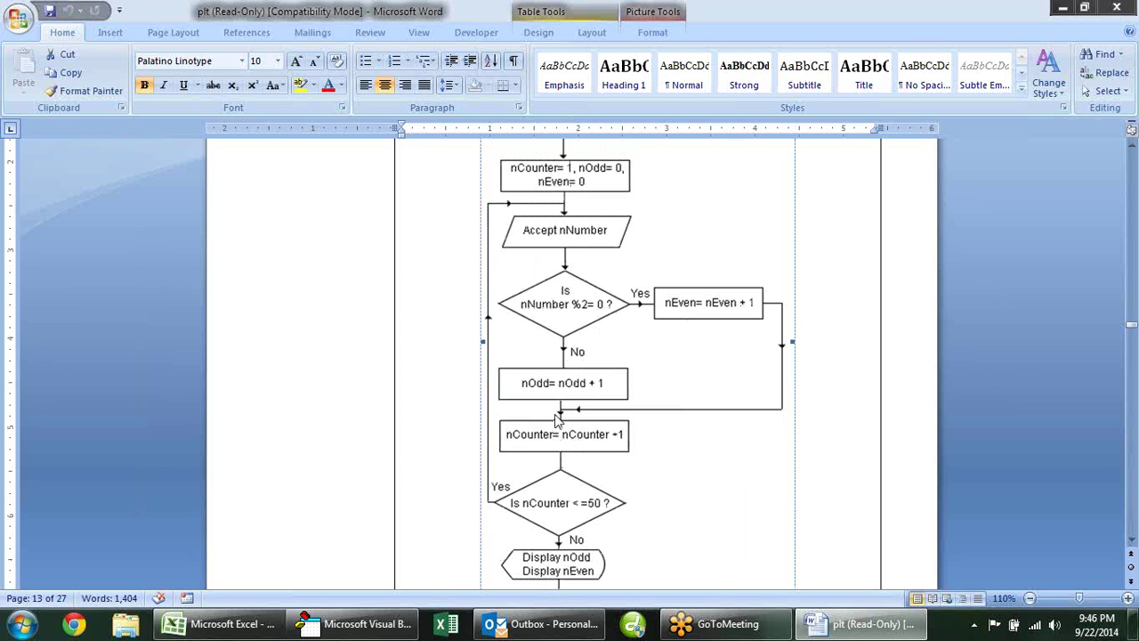
scroll(561, 419, up, 3)
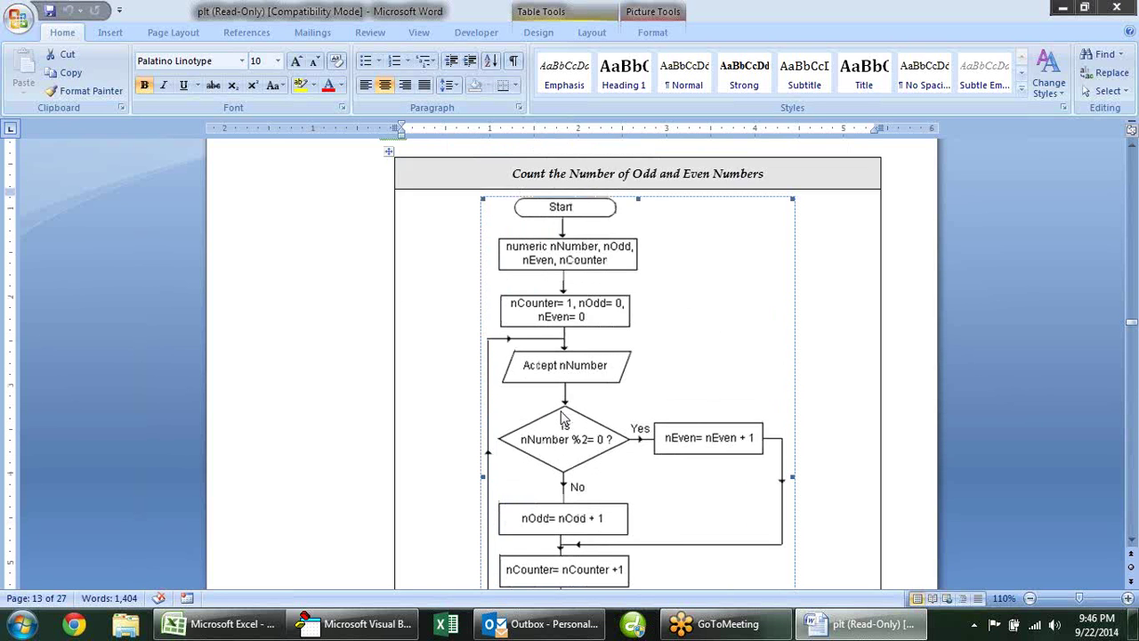
Scroll to the flowchart's nOdd/nEven display and Stop, and close the Avast popup.
scroll(605, 356, down, 4)
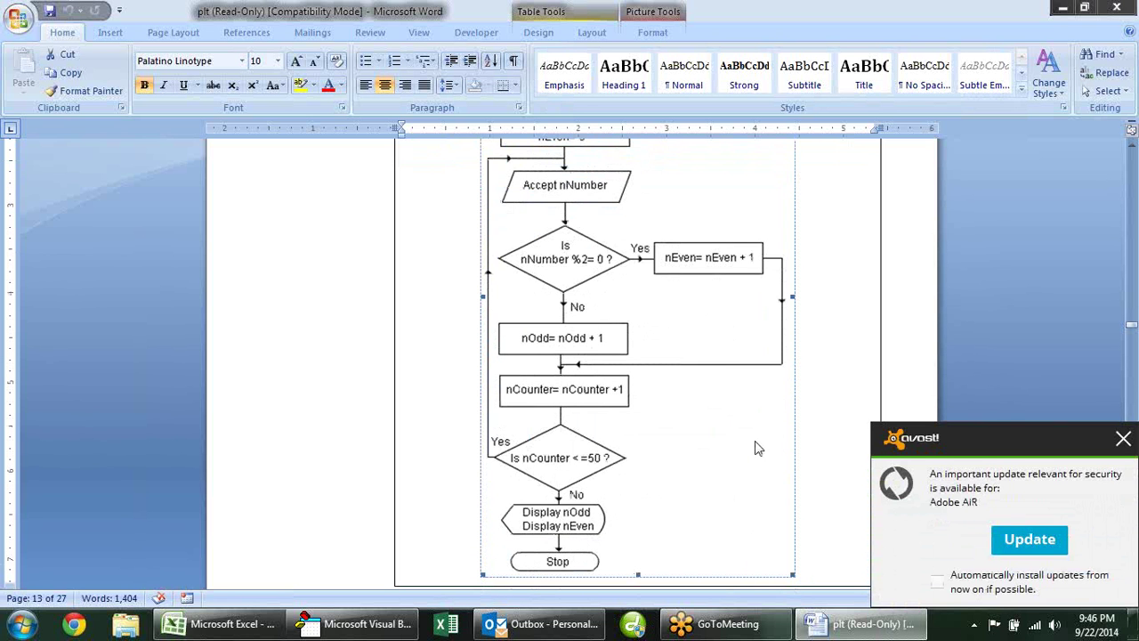
click(1123, 438)
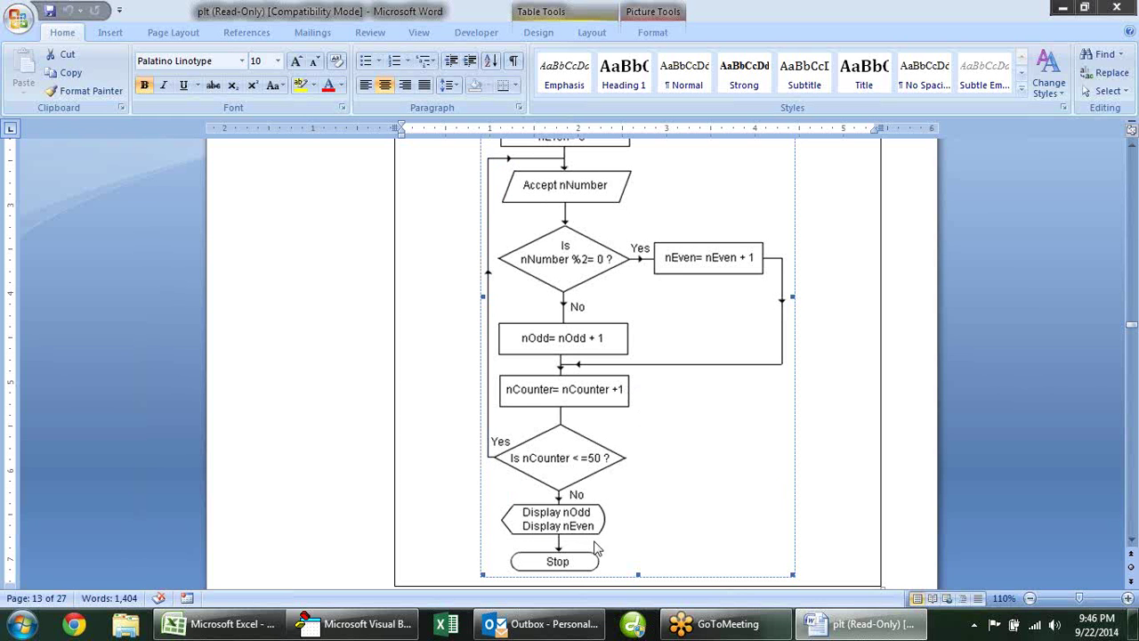
Scroll through the solutions pages toward the 3.P.4 Modular Programming Divide flowchart.
scroll(815, 369, down, 2)
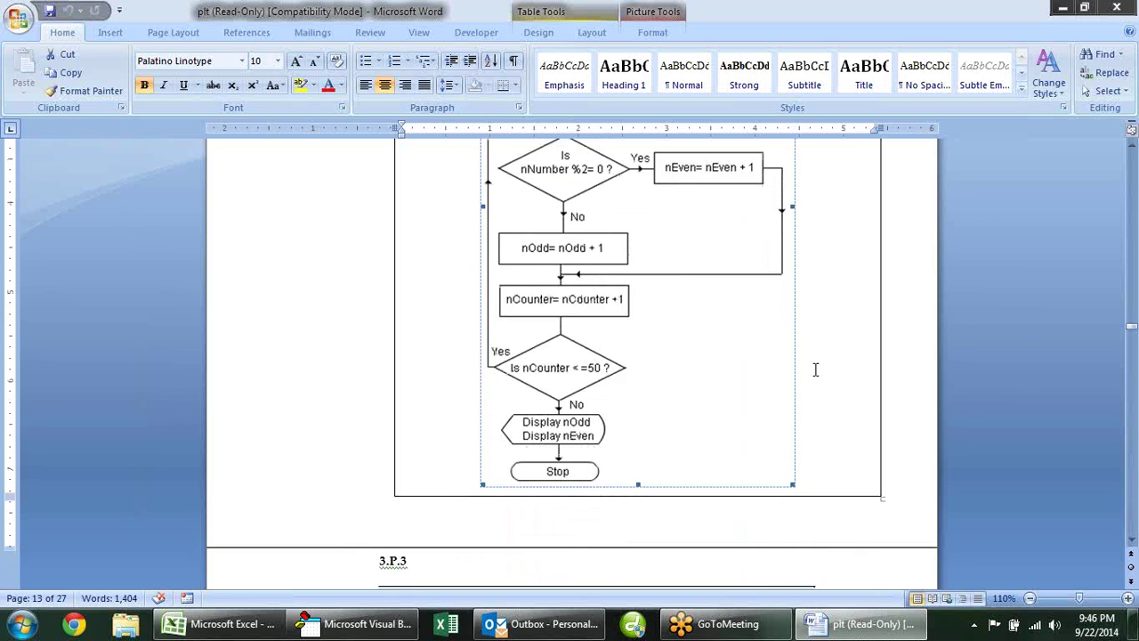
scroll(816, 369, up, 4)
scroll(815, 369, up, 3)
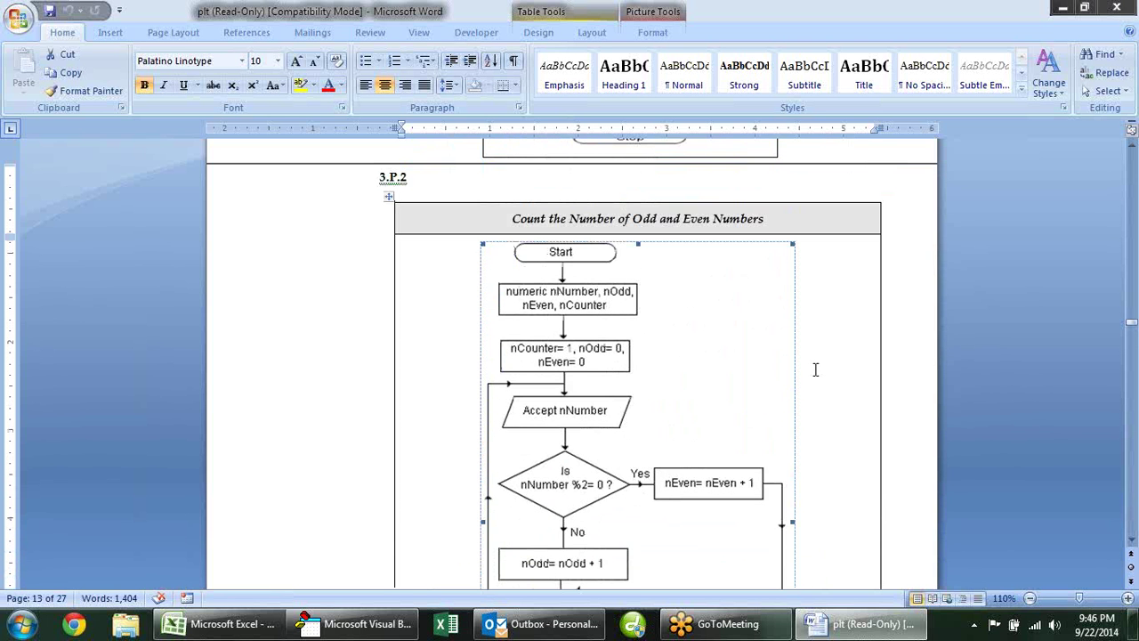
scroll(816, 370, down, 3)
scroll(816, 369, down, 3)
scroll(815, 369, down, 6)
scroll(814, 368, down, 5)
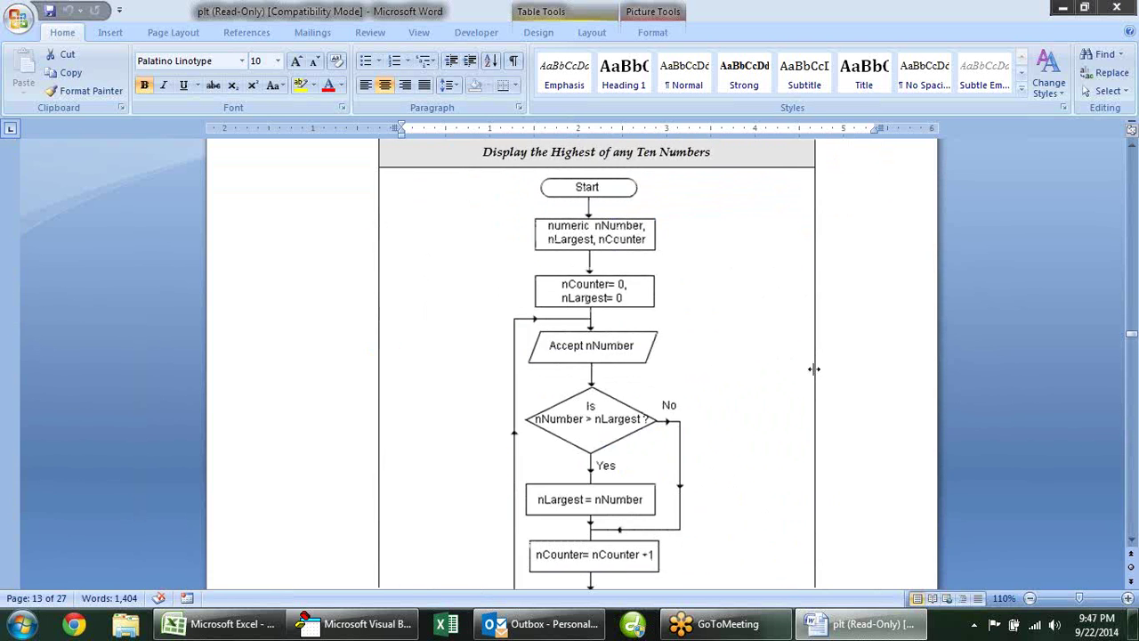
scroll(813, 369, up, 3)
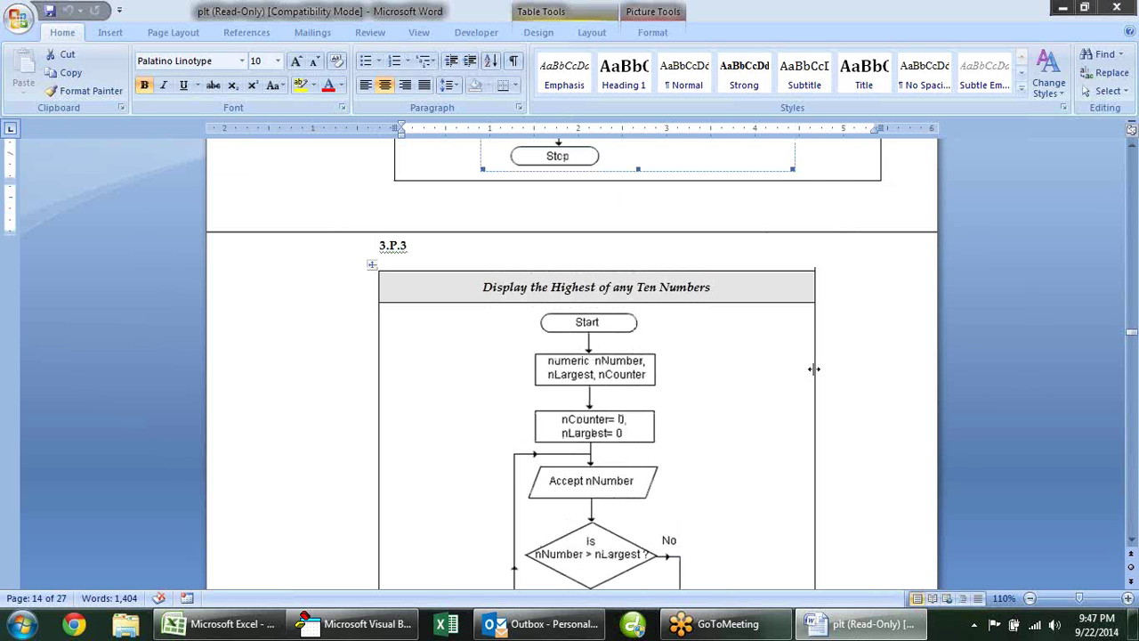
scroll(813, 369, down, 6)
scroll(813, 368, down, 8)
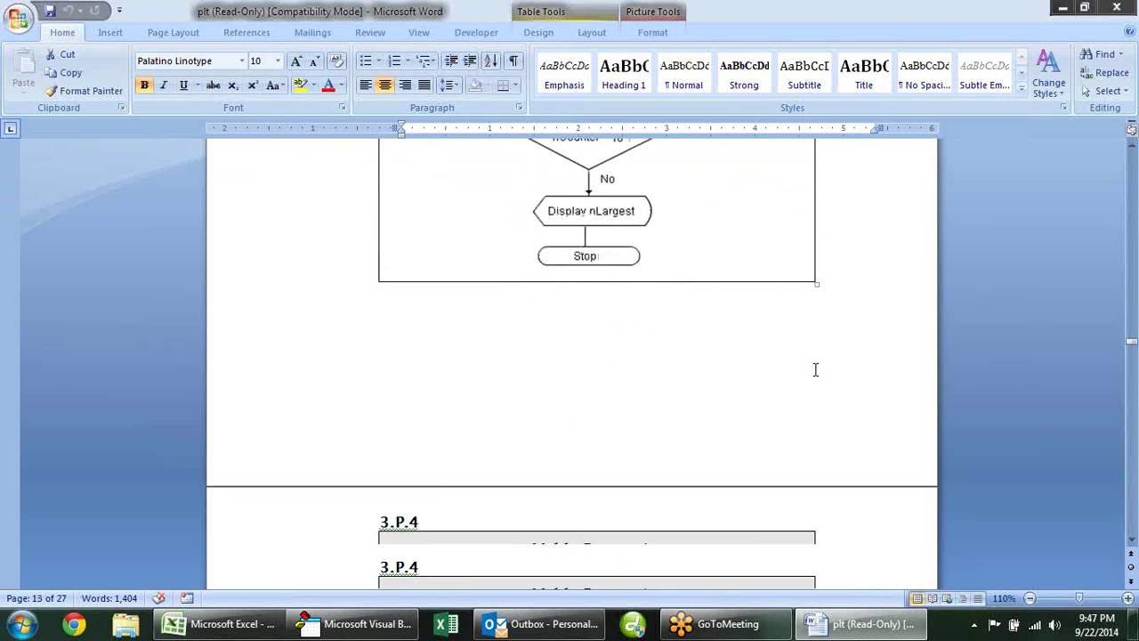
scroll(814, 370, down, 5)
scroll(815, 369, up, 4)
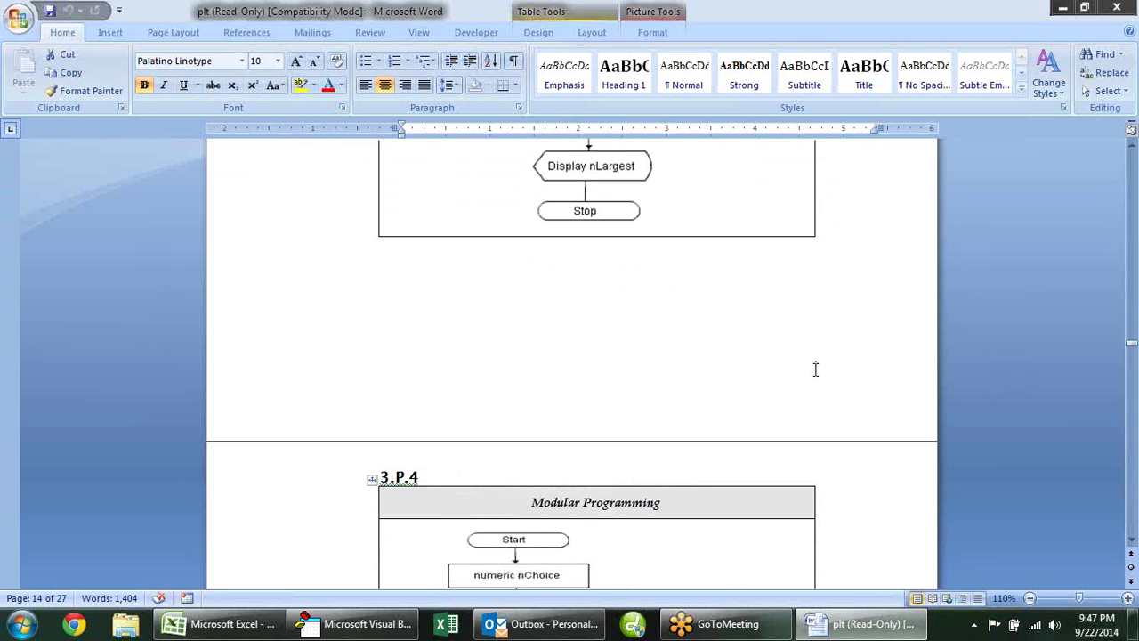
scroll(815, 370, down, 1)
scroll(815, 369, down, 1)
scroll(814, 369, down, 3)
scroll(813, 369, down, 5)
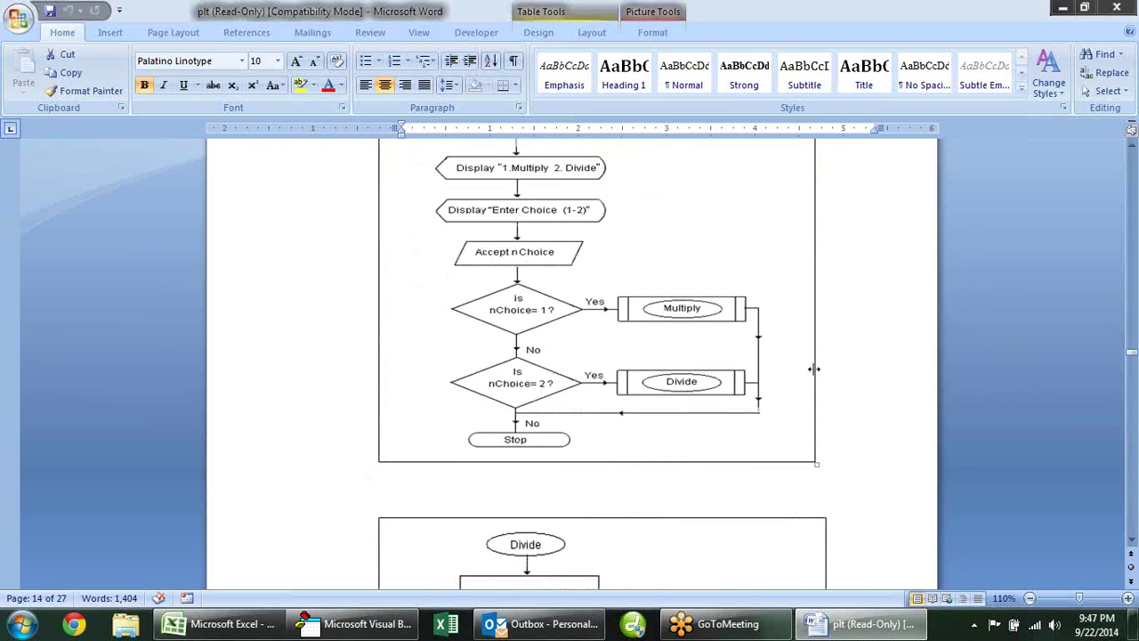
scroll(813, 368, down, 5)
scroll(814, 368, down, 7)
scroll(814, 369, down, 6)
scroll(816, 370, down, 5)
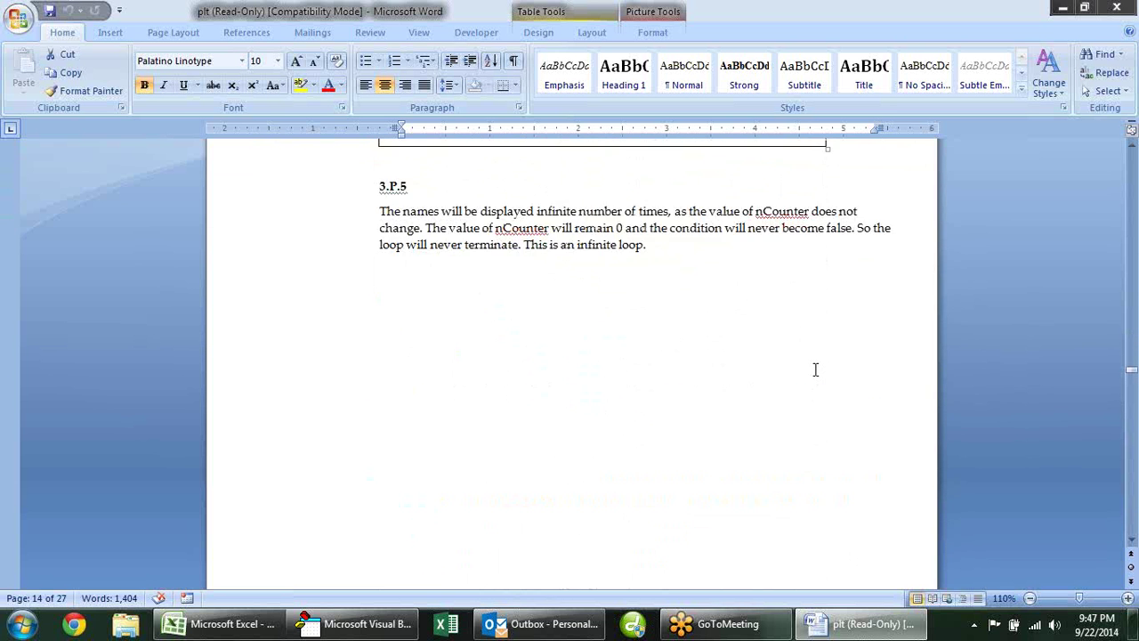
scroll(815, 369, down, 5)
scroll(815, 370, down, 6)
scroll(814, 369, down, 6)
scroll(813, 369, down, 6)
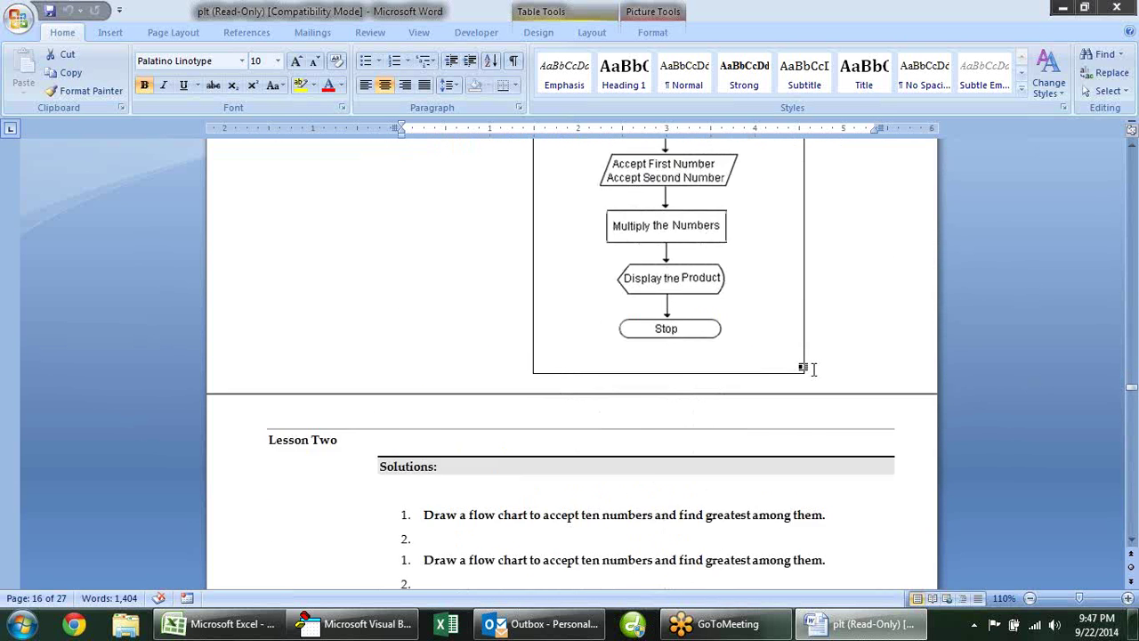
scroll(813, 369, down, 6)
scroll(814, 369, down, 1)
scroll(814, 368, down, 5)
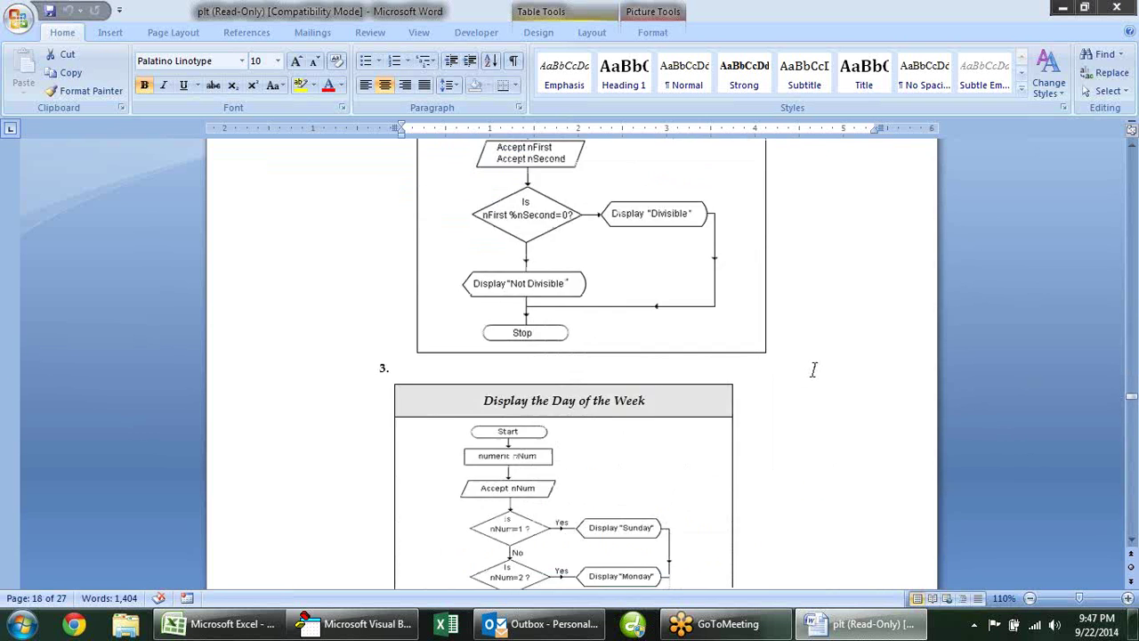
scroll(813, 369, down, 7)
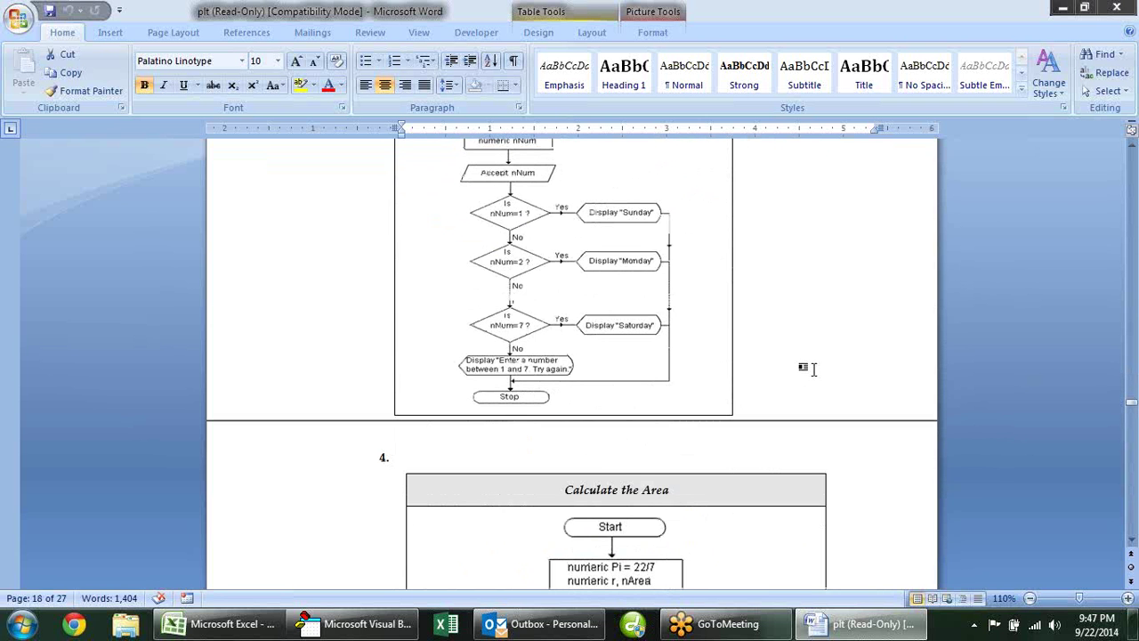
scroll(814, 368, down, 5)
scroll(815, 369, down, 6)
scroll(815, 370, down, 2)
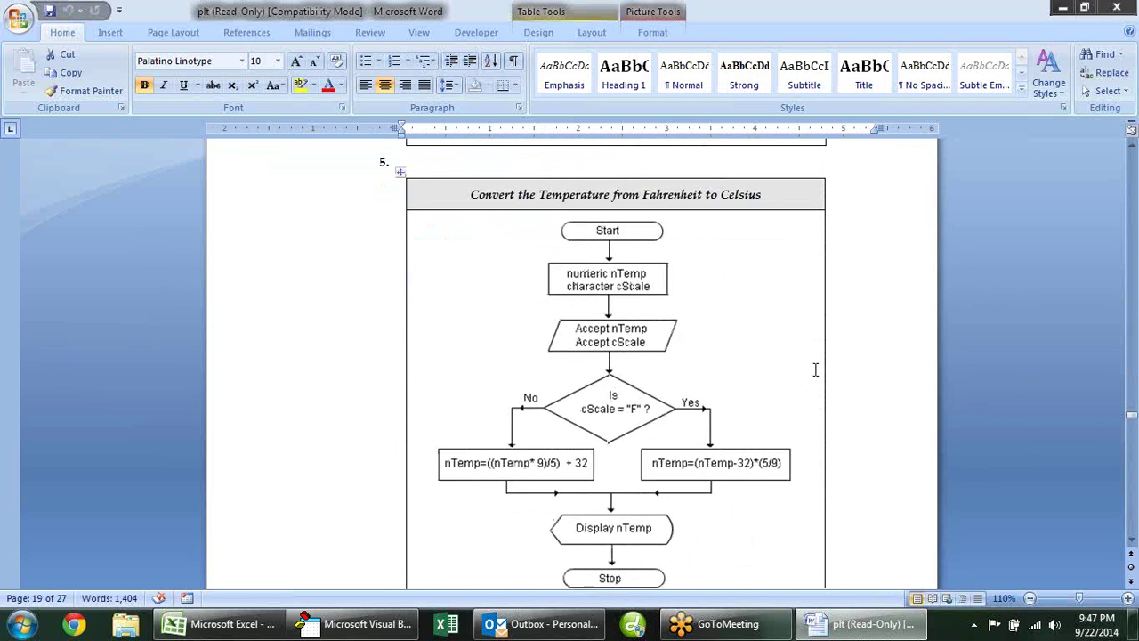
scroll(815, 369, down, 2)
scroll(815, 369, down, 1)
scroll(816, 369, down, 5)
scroll(815, 370, down, 5)
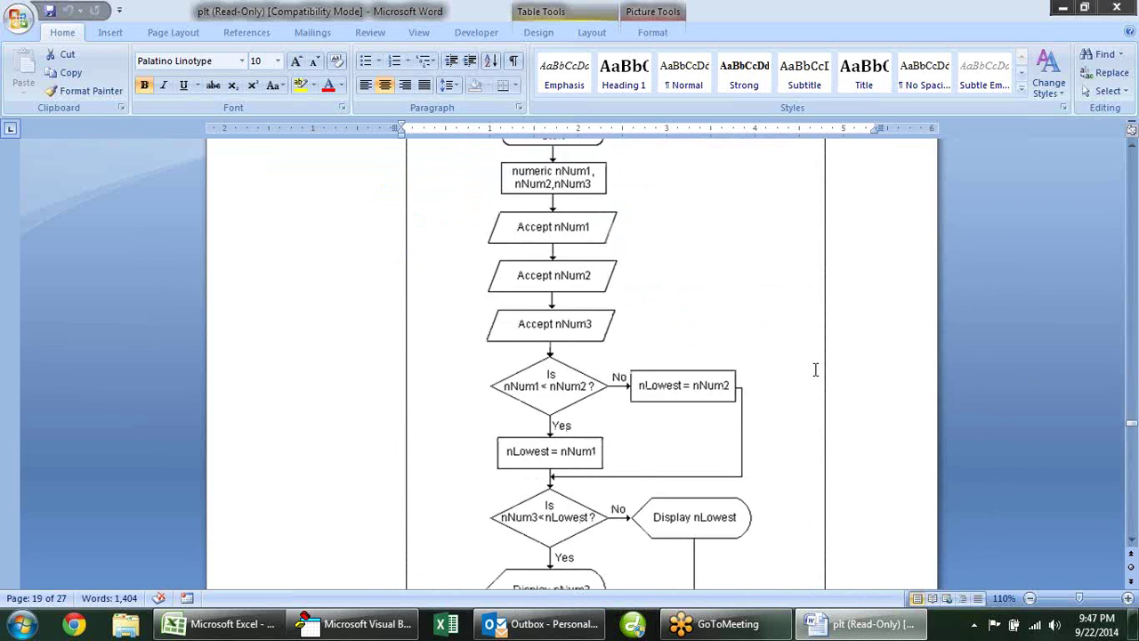
scroll(816, 369, down, 5)
scroll(815, 369, up, 1)
scroll(816, 369, up, 8)
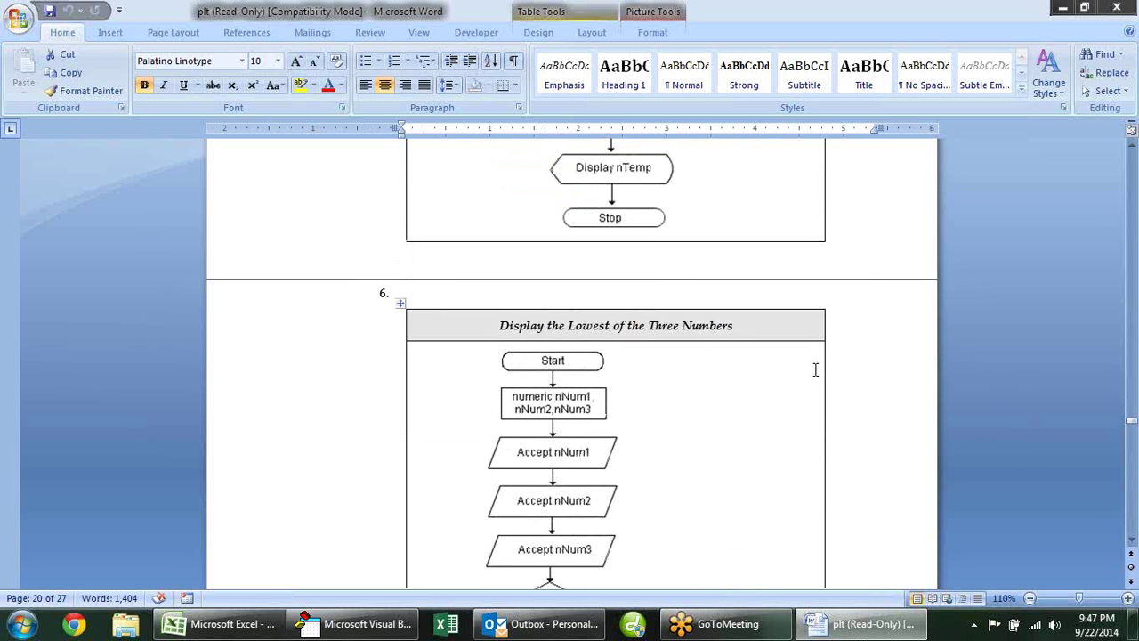
scroll(815, 369, up, 4)
scroll(815, 370, up, 5)
scroll(815, 369, up, 8)
scroll(815, 369, up, 8)
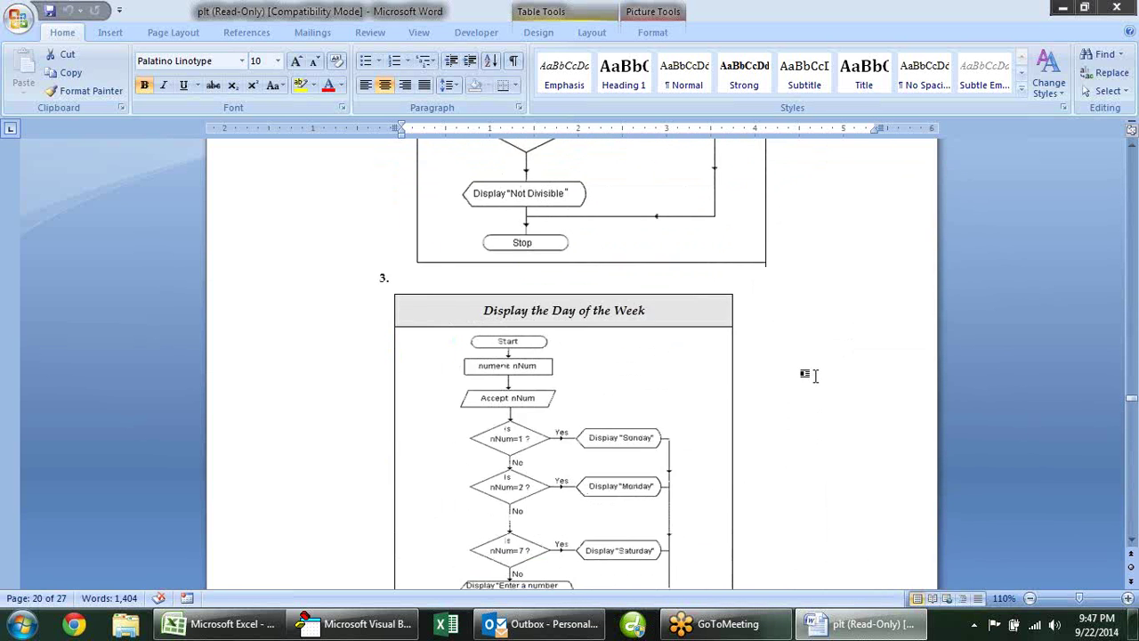
scroll(816, 370, up, 8)
scroll(817, 375, up, 3)
scroll(817, 375, up, 5)
scroll(817, 376, up, 8)
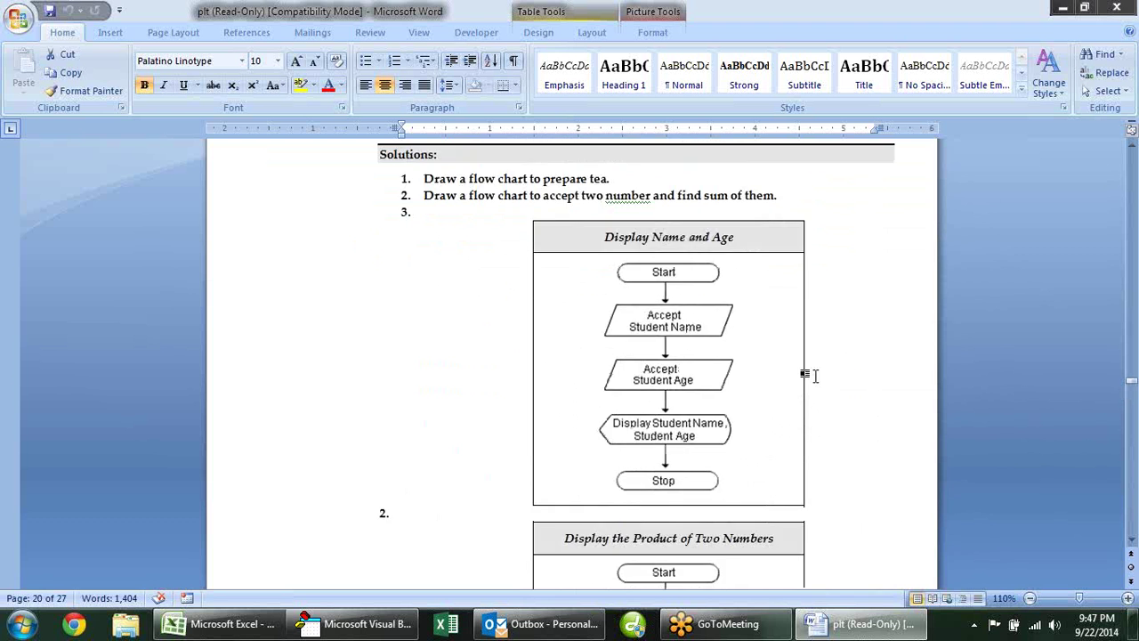
scroll(817, 375, up, 1)
scroll(817, 375, up, 4)
scroll(817, 376, up, 8)
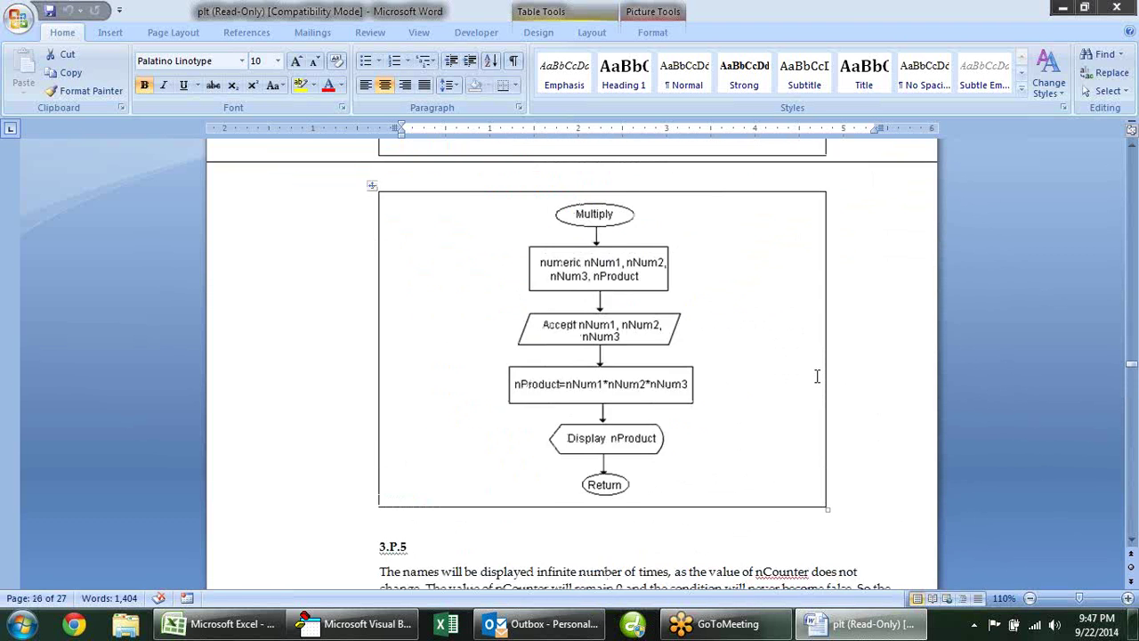
scroll(817, 376, up, 6)
scroll(817, 376, down, 2)
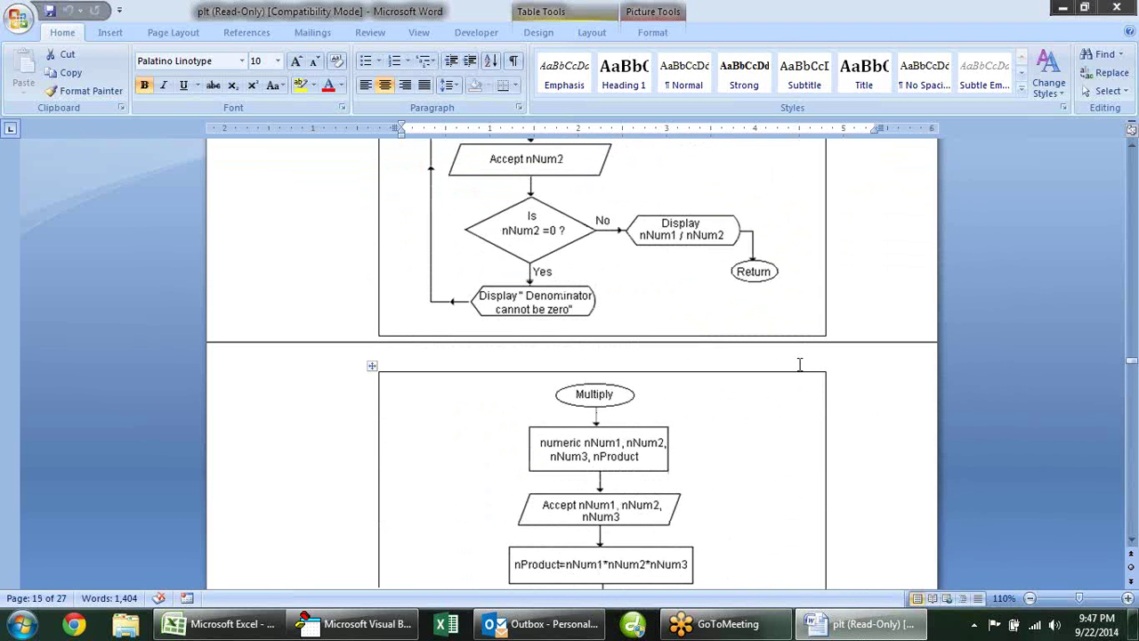
scroll(691, 301, up, 7)
scroll(690, 301, up, 5)
scroll(691, 300, up, 1)
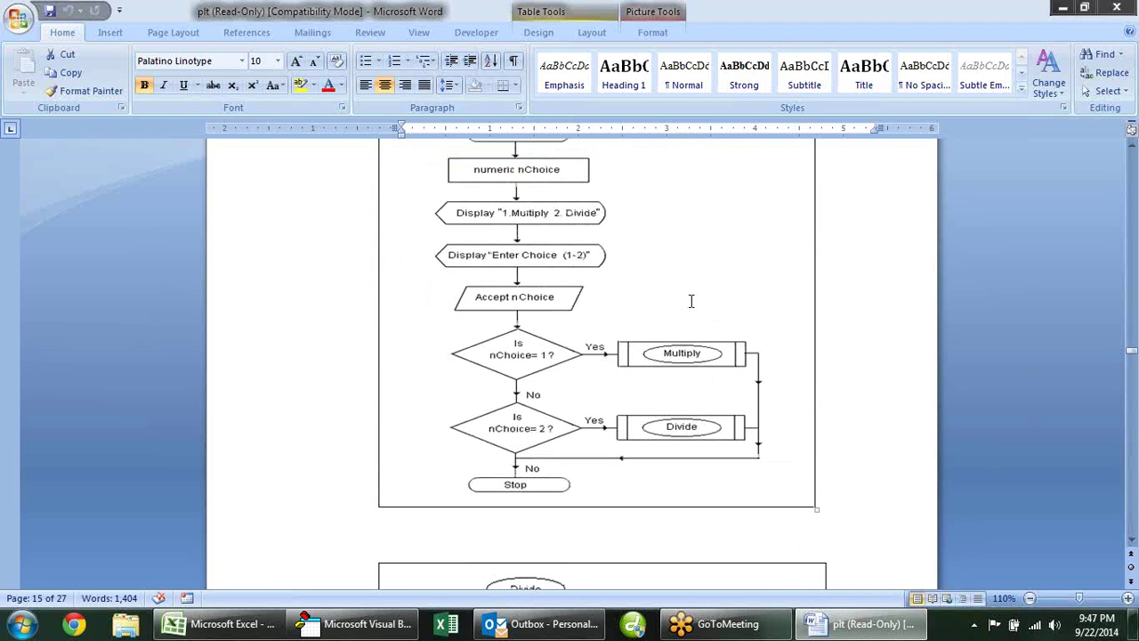
scroll(690, 301, up, 2)
scroll(690, 301, up, 4)
scroll(690, 301, up, 6)
scroll(691, 301, up, 6)
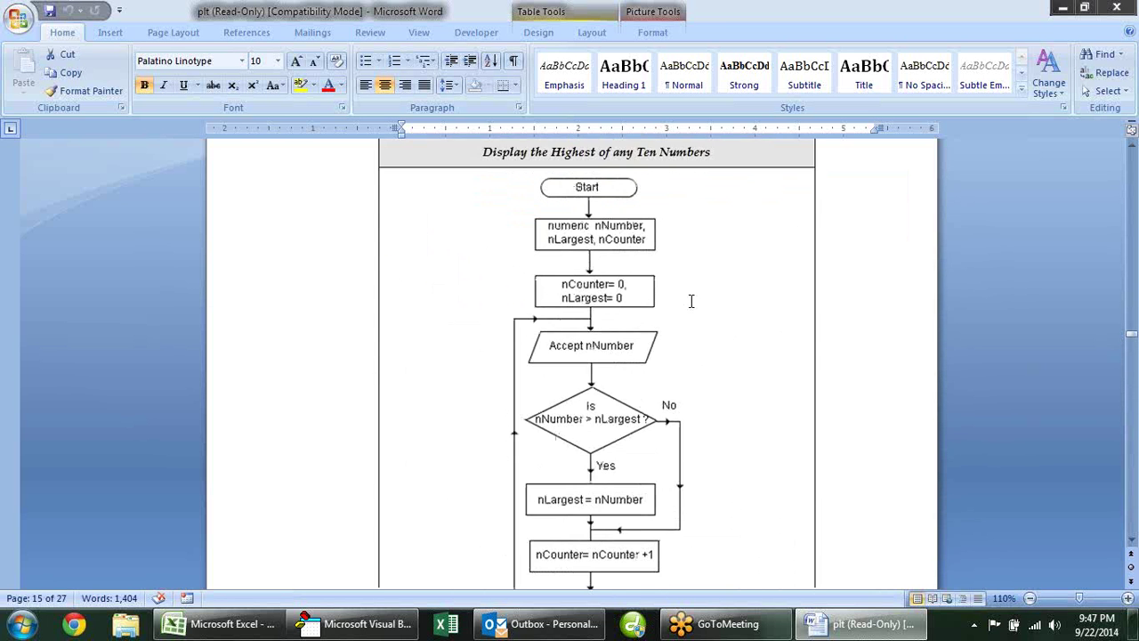
scroll(690, 300, up, 1)
scroll(690, 303, up, 5)
scroll(693, 306, up, 2)
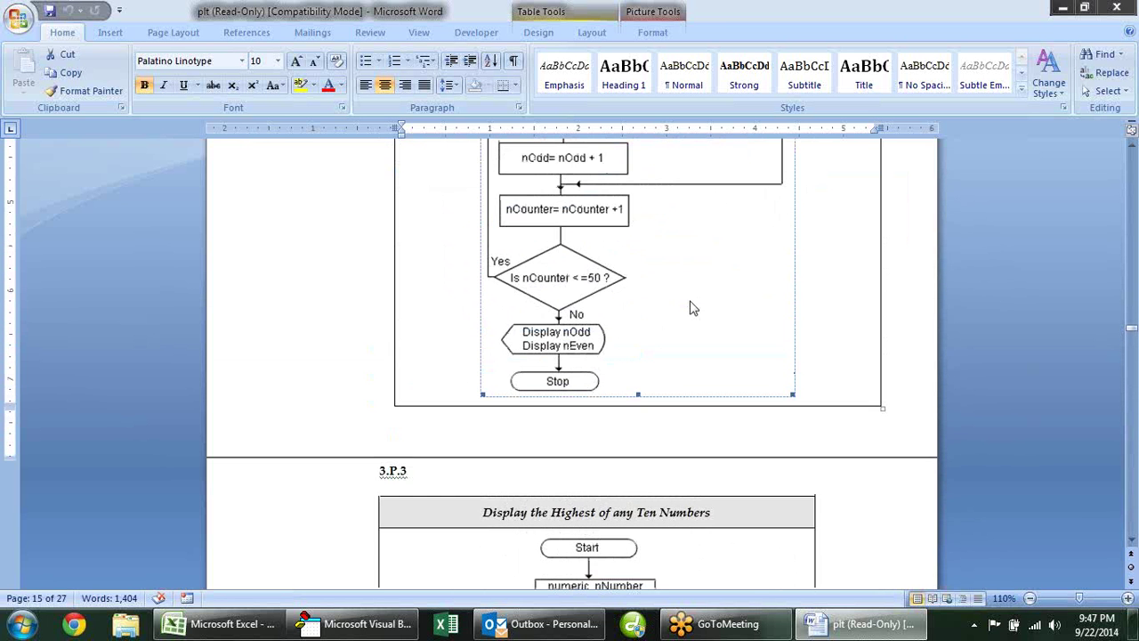
scroll(693, 308, up, 6)
scroll(694, 308, down, 6)
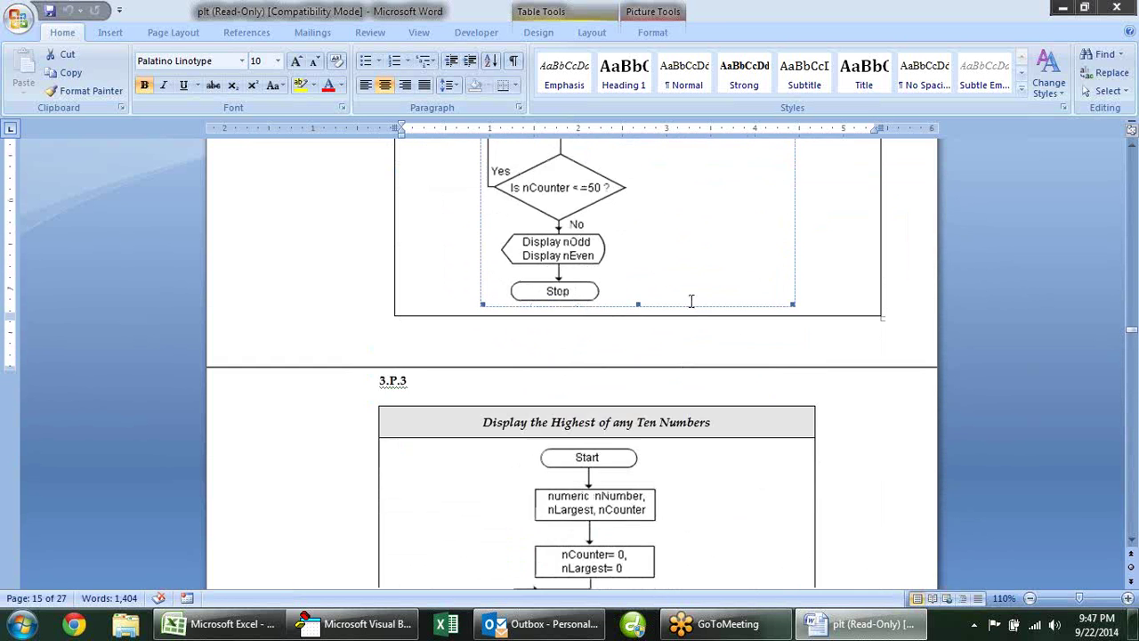
scroll(692, 301, down, 4)
scroll(692, 300, down, 4)
scroll(691, 300, down, 4)
scroll(691, 301, down, 2)
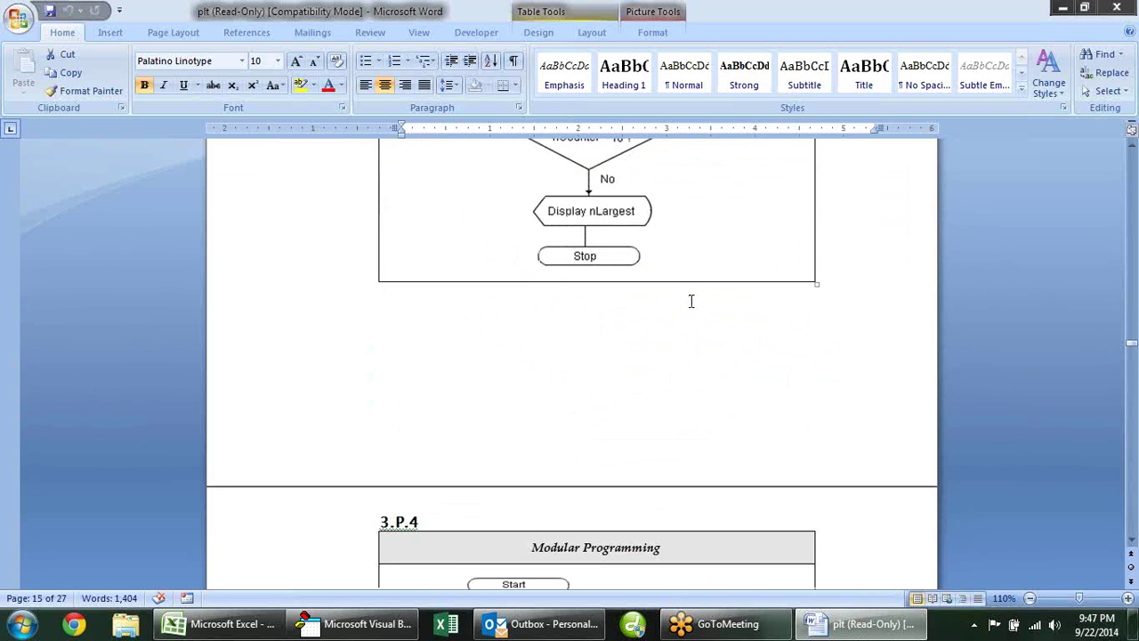
scroll(690, 301, down, 1)
scroll(691, 301, down, 5)
scroll(690, 301, down, 2)
scroll(691, 301, down, 3)
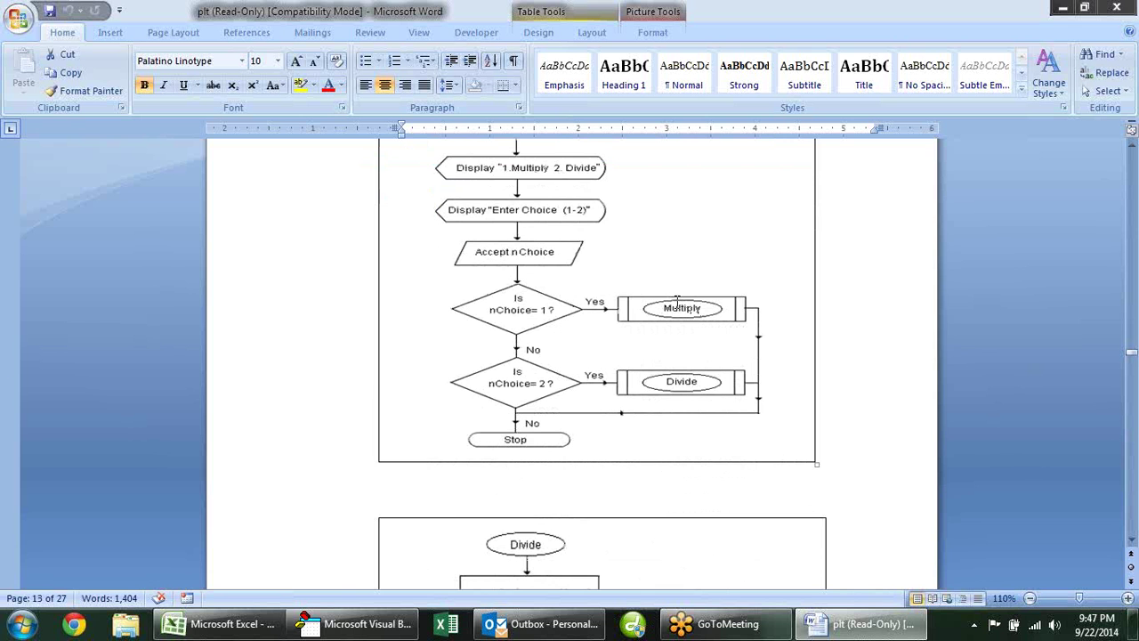
scroll(694, 296, down, 3)
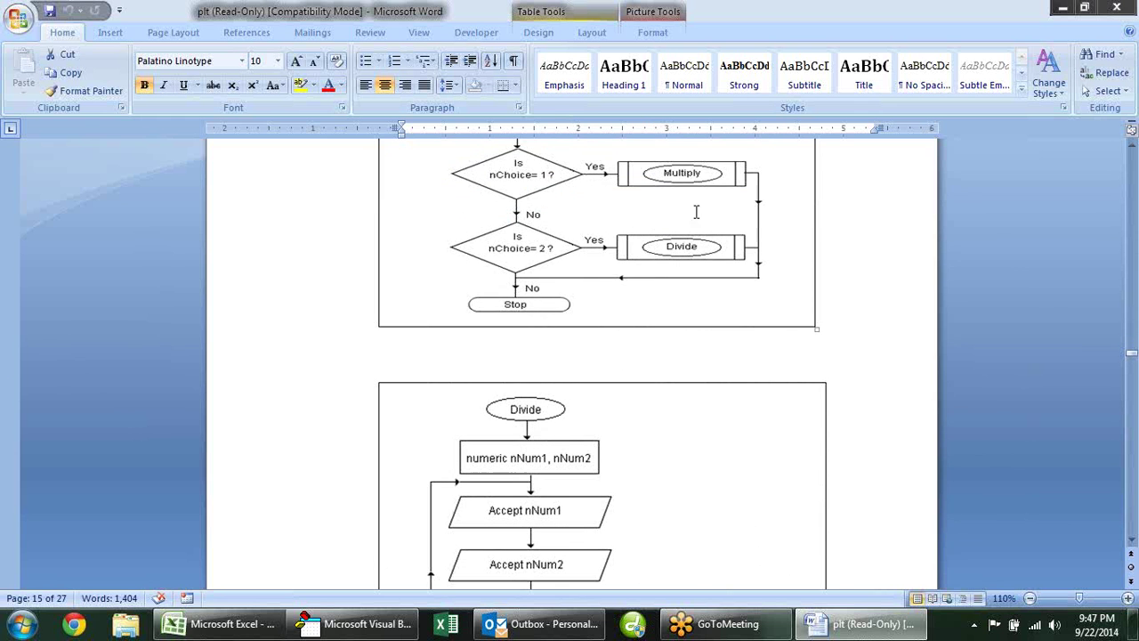
scroll(540, 392, down, 3)
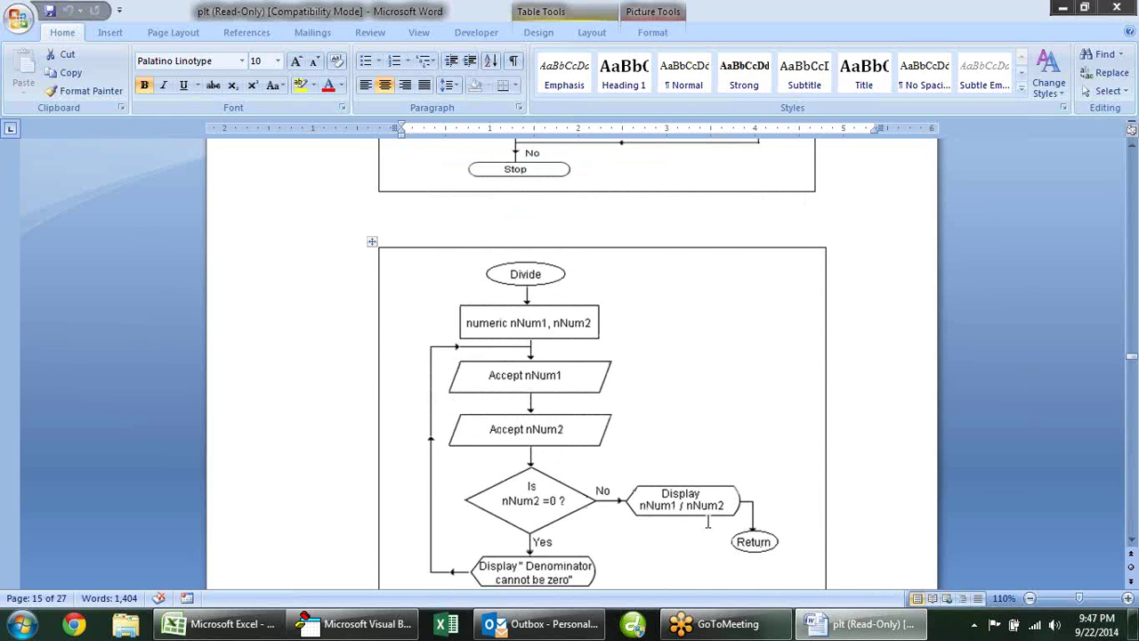
scroll(701, 411, up, 3)
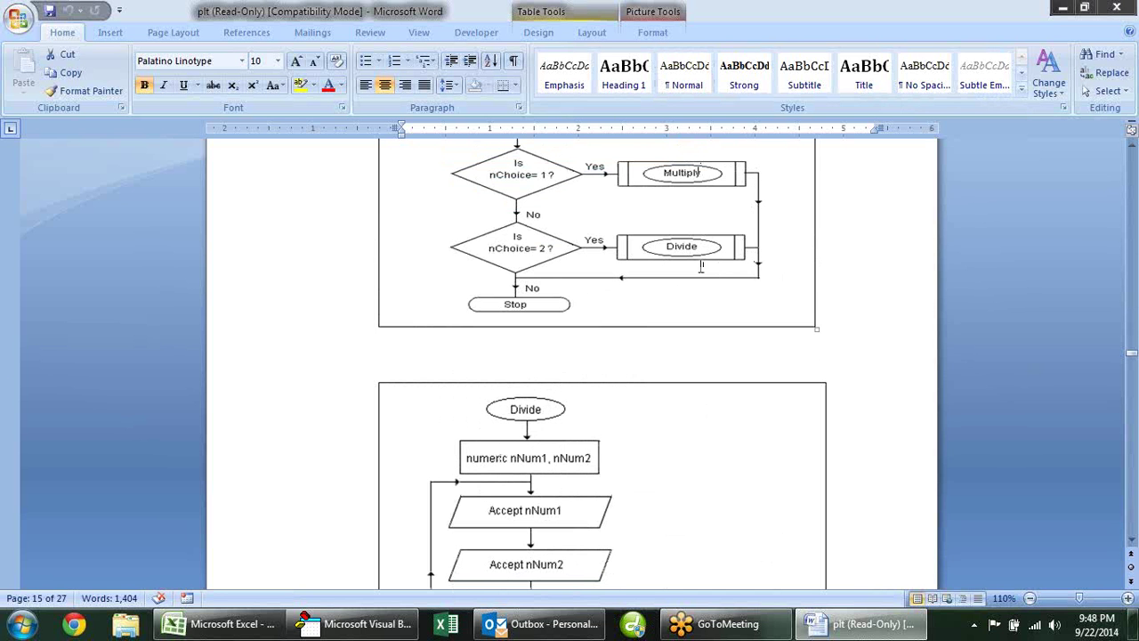
scroll(557, 417, down, 4)
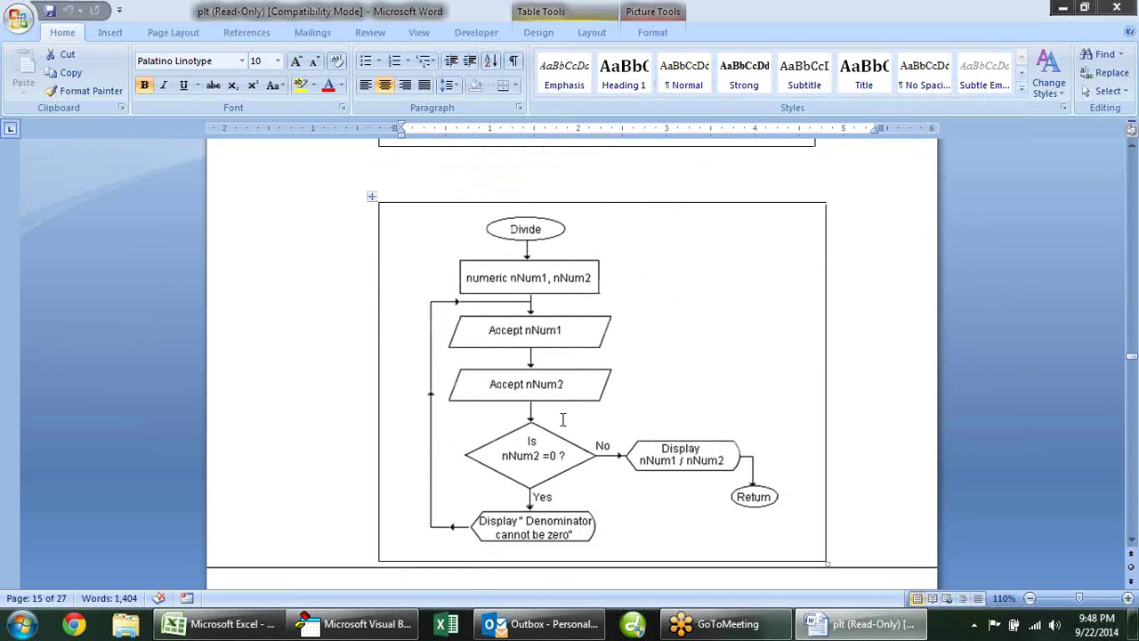
scroll(623, 445, down, 1)
scroll(673, 347, down, 4)
scroll(616, 374, down, 4)
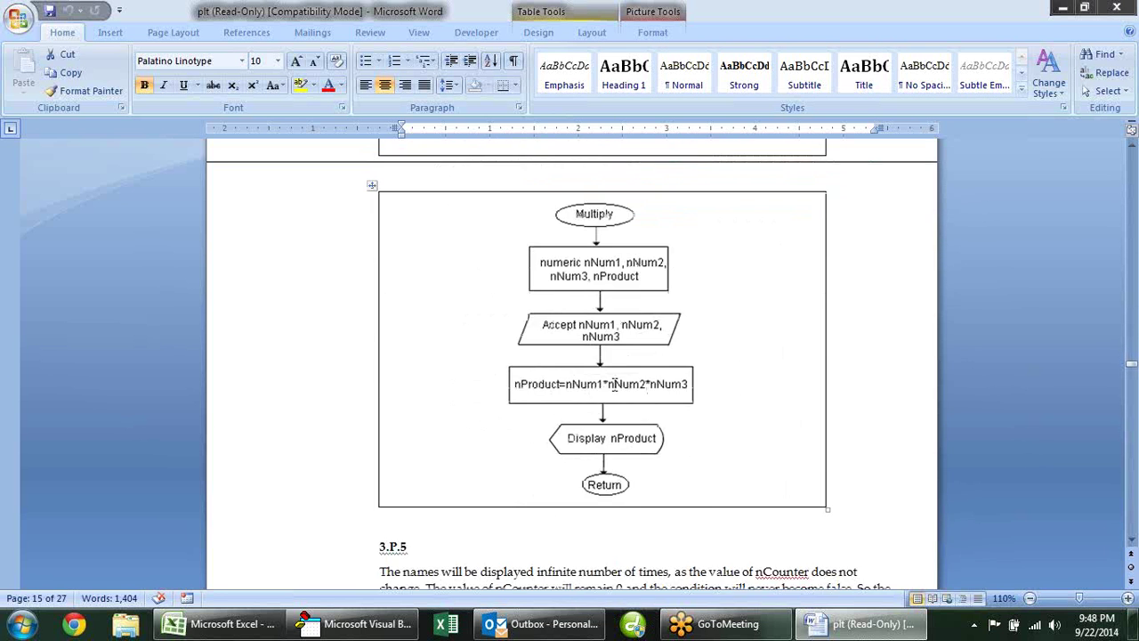
scroll(610, 509, up, 8)
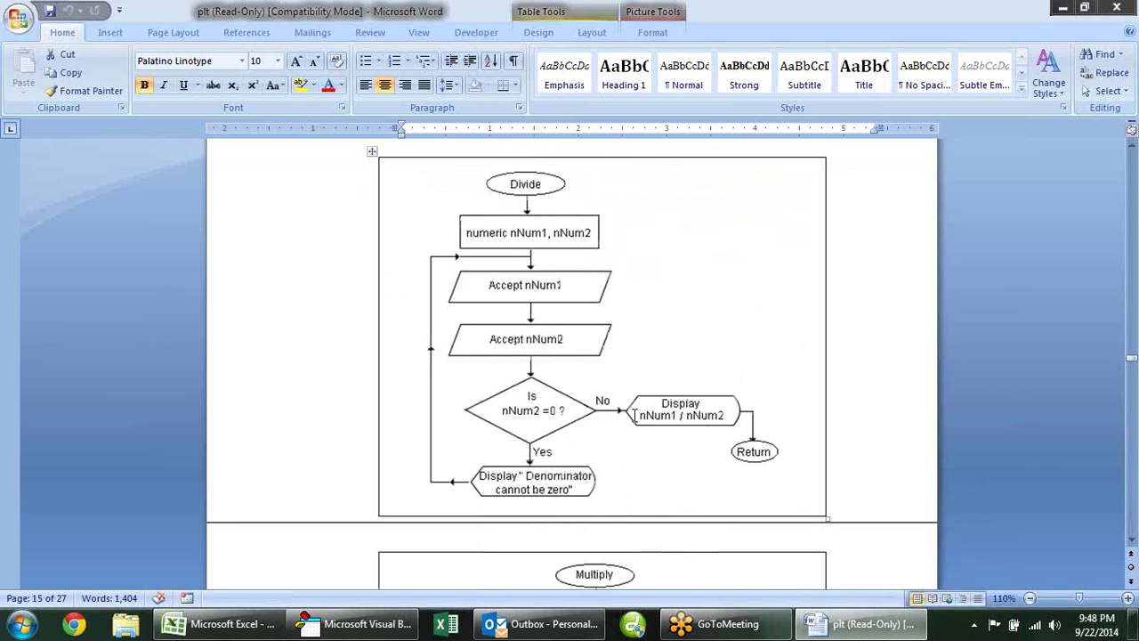
scroll(589, 343, up, 8)
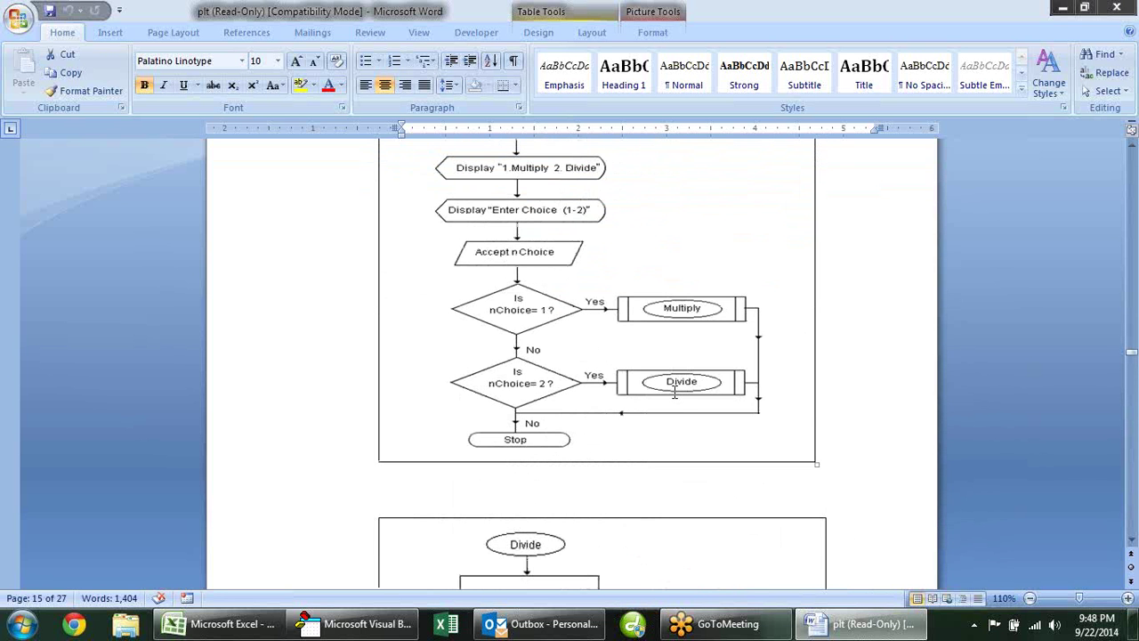
scroll(641, 407, down, 3)
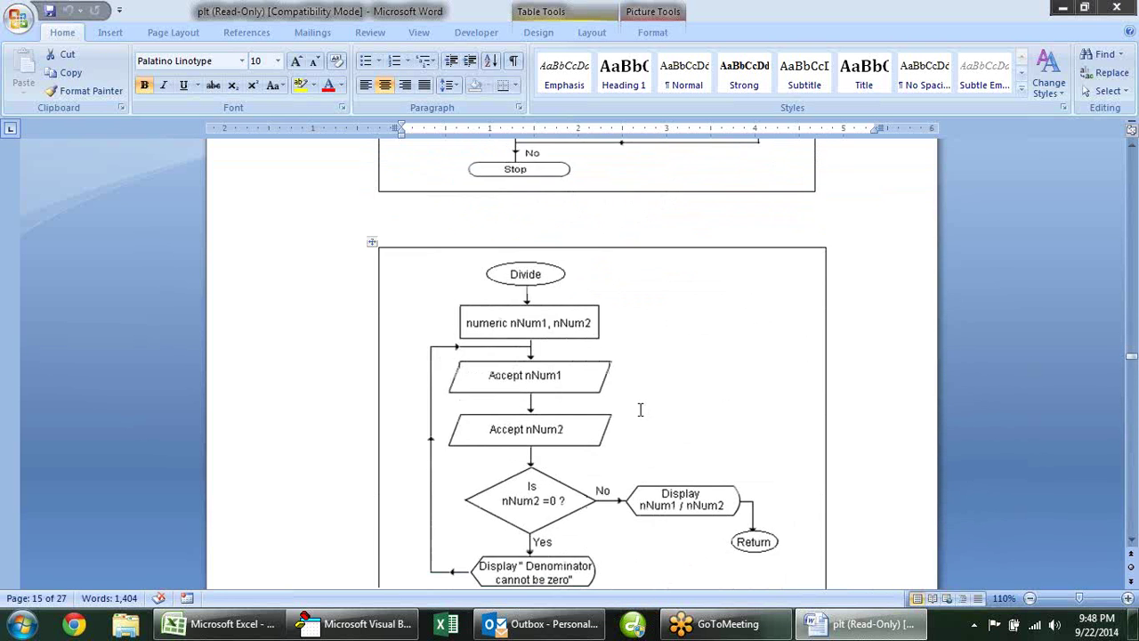
scroll(641, 407, down, 4)
scroll(641, 407, down, 4)
scroll(640, 410, down, 4)
scroll(640, 409, down, 4)
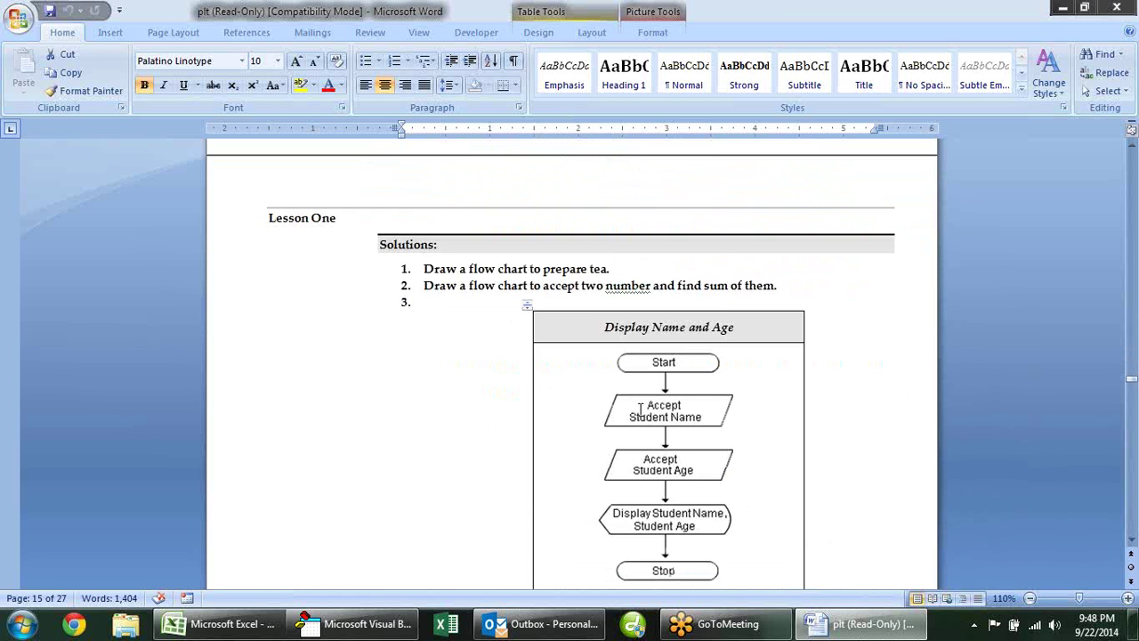
scroll(640, 410, down, 3)
scroll(640, 410, down, 4)
scroll(639, 410, down, 4)
scroll(640, 409, down, 4)
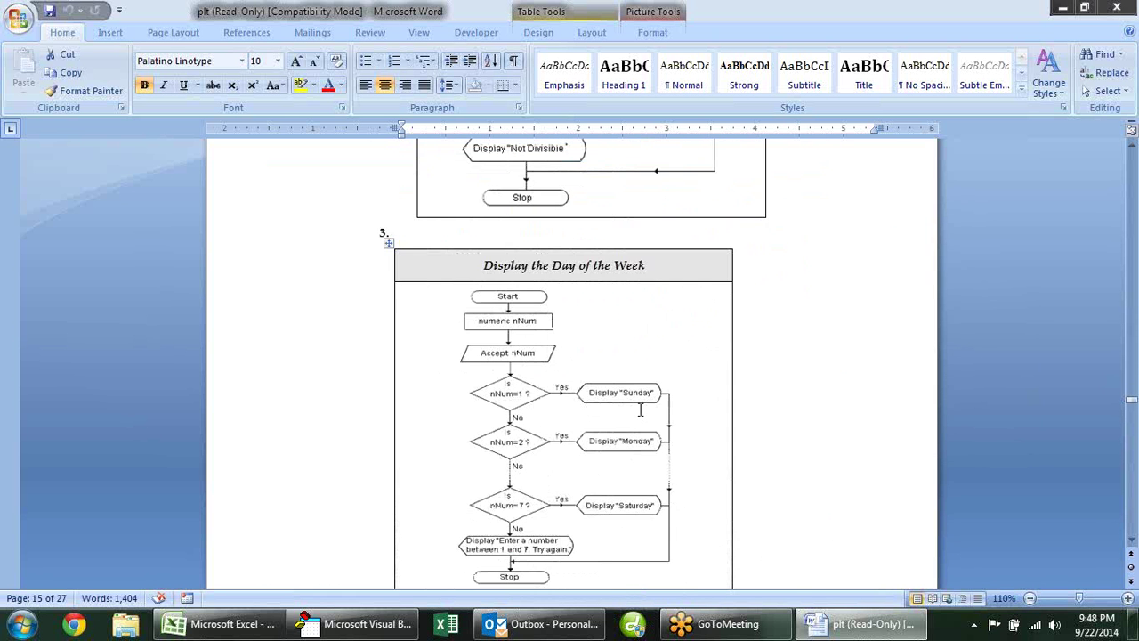
scroll(640, 409, down, 3)
scroll(640, 410, down, 2)
scroll(640, 409, down, 4)
scroll(640, 410, down, 3)
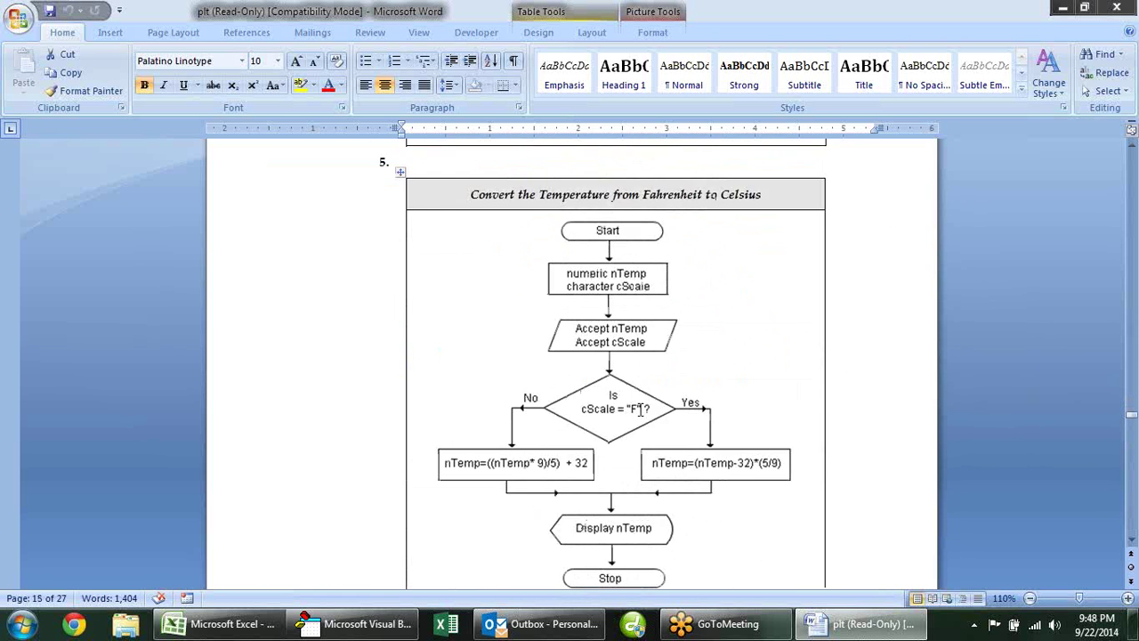
scroll(640, 409, down, 4)
scroll(640, 408, down, 4)
scroll(640, 409, down, 3)
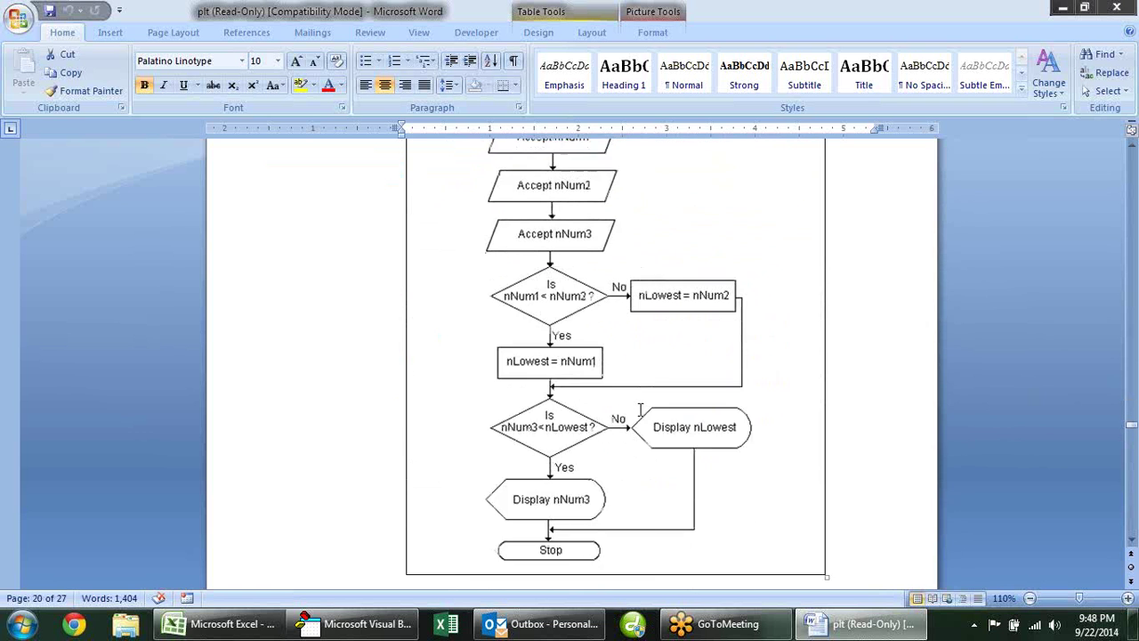
scroll(640, 409, down, 2)
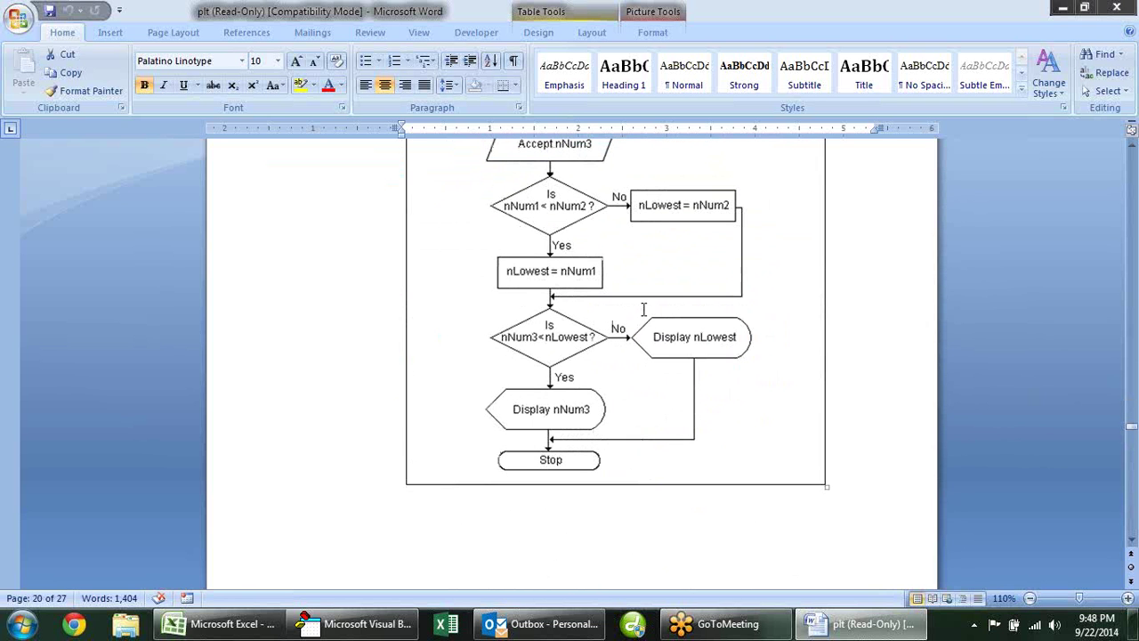
scroll(643, 308, down, 1)
scroll(644, 309, down, 6)
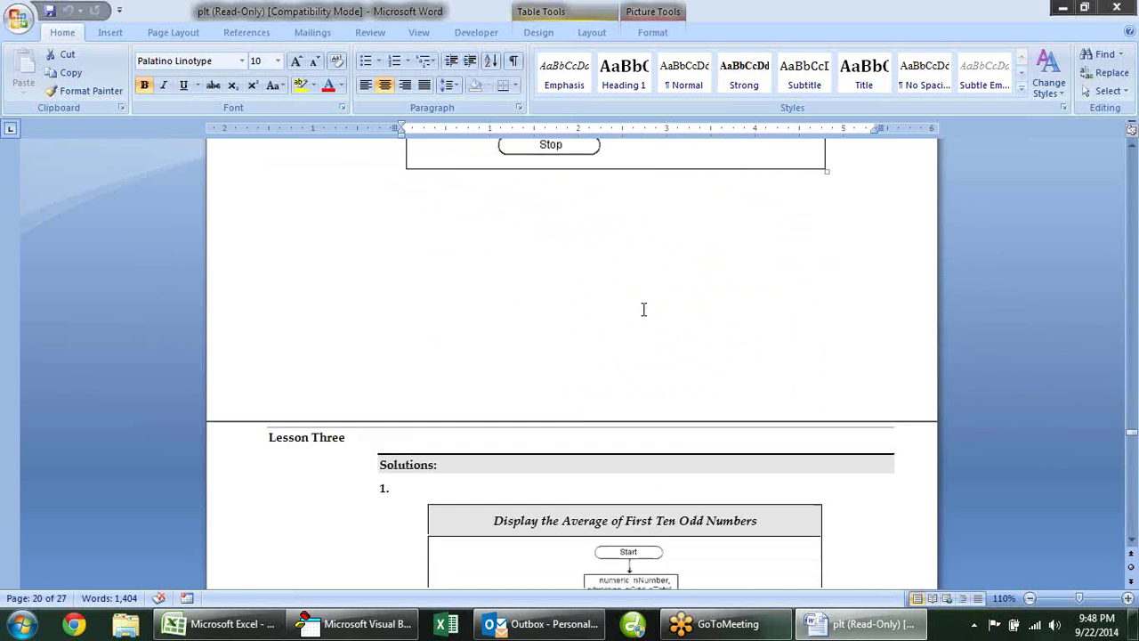
scroll(643, 308, down, 6)
scroll(644, 309, down, 2)
scroll(644, 309, down, 5)
scroll(644, 309, down, 5)
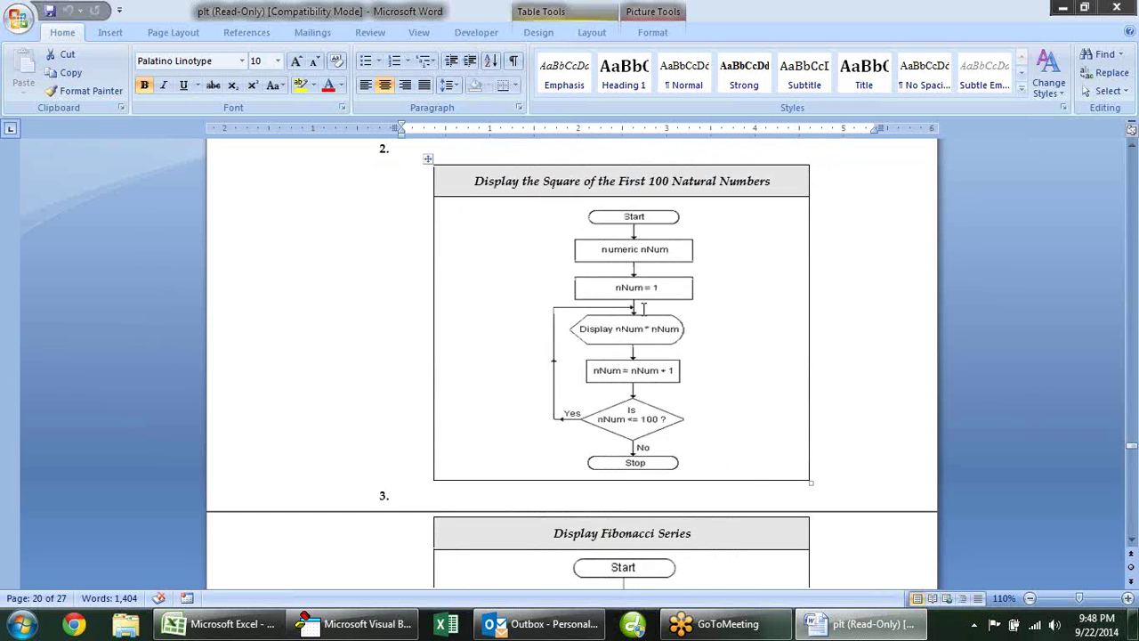
scroll(643, 309, down, 5)
scroll(643, 309, down, 6)
scroll(643, 309, down, 5)
scroll(644, 309, down, 6)
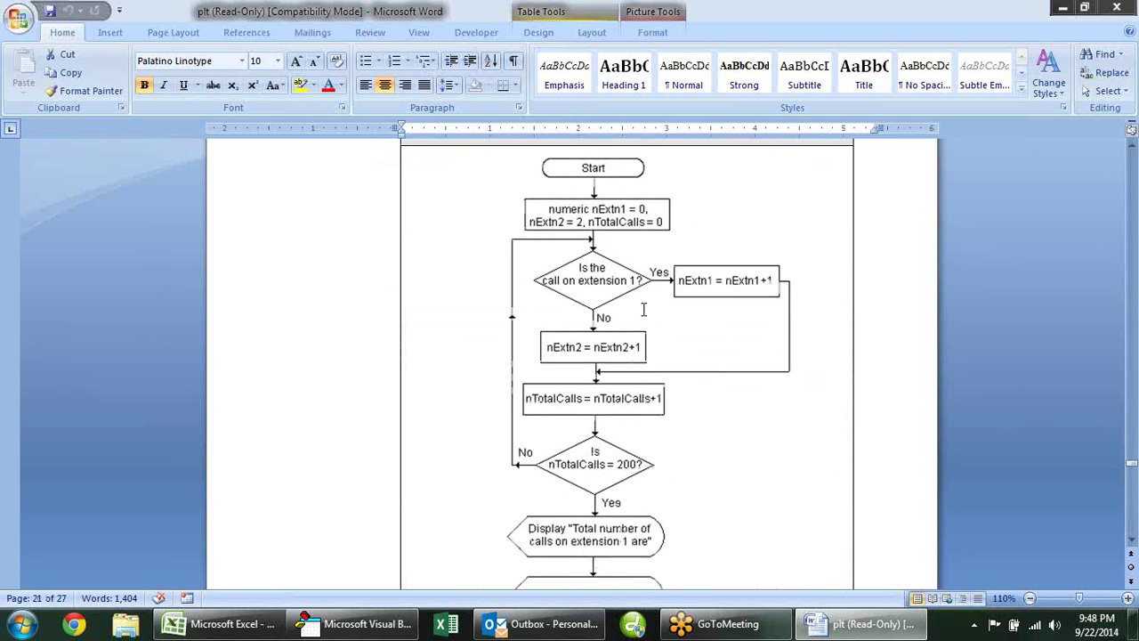
scroll(644, 309, down, 6)
scroll(640, 309, down, 5)
scroll(641, 309, down, 7)
scroll(641, 309, down, 1)
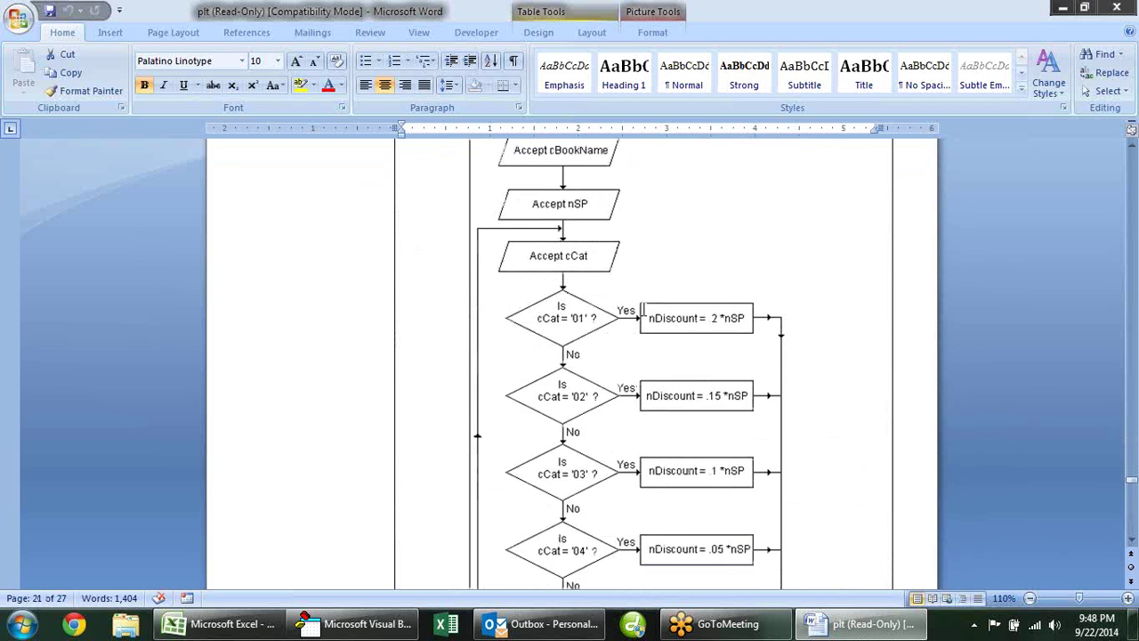
scroll(642, 309, down, 5)
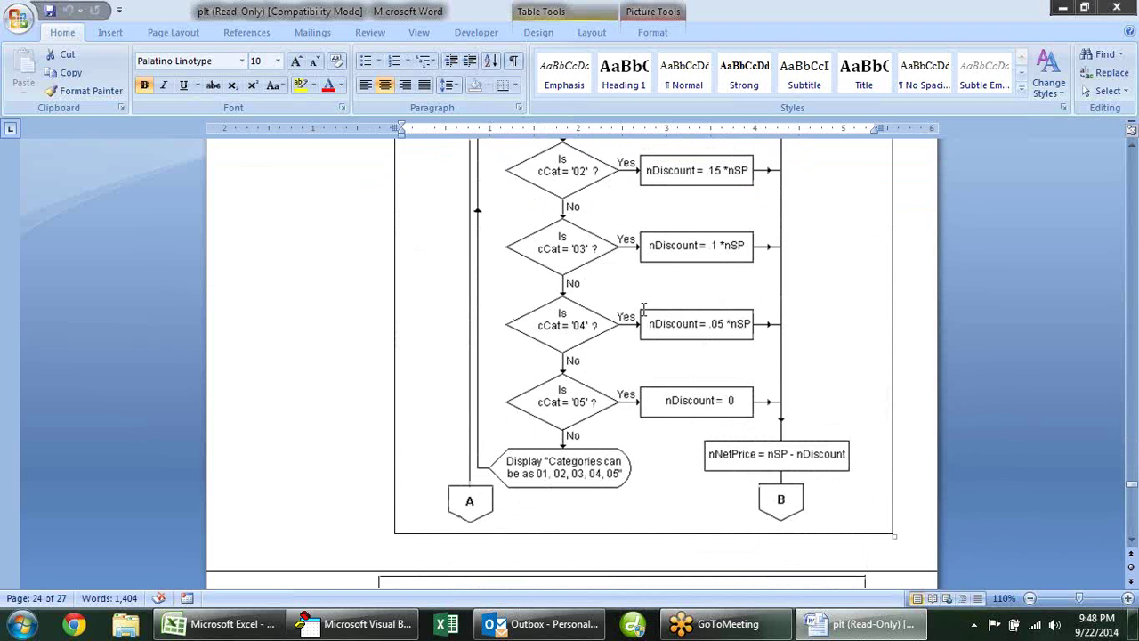
scroll(643, 308, down, 1)
scroll(643, 309, down, 1)
scroll(643, 309, down, 3)
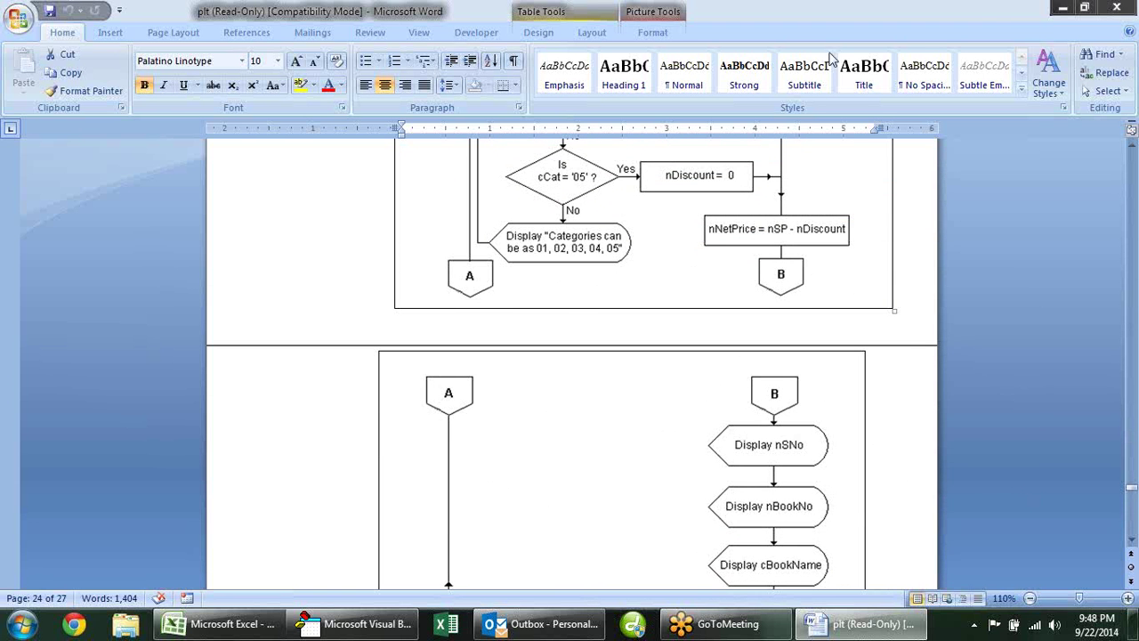
Switch to Excel's Book1, commit the sandeep entry in F1, and reach the Review tab.
click(1062, 7)
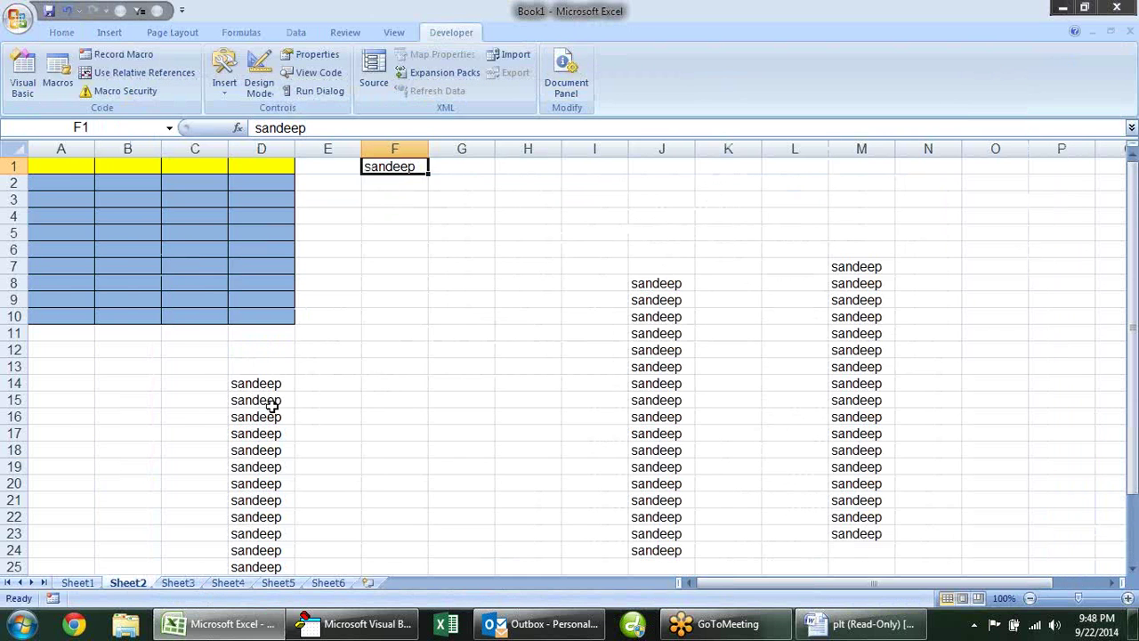
click(463, 195)
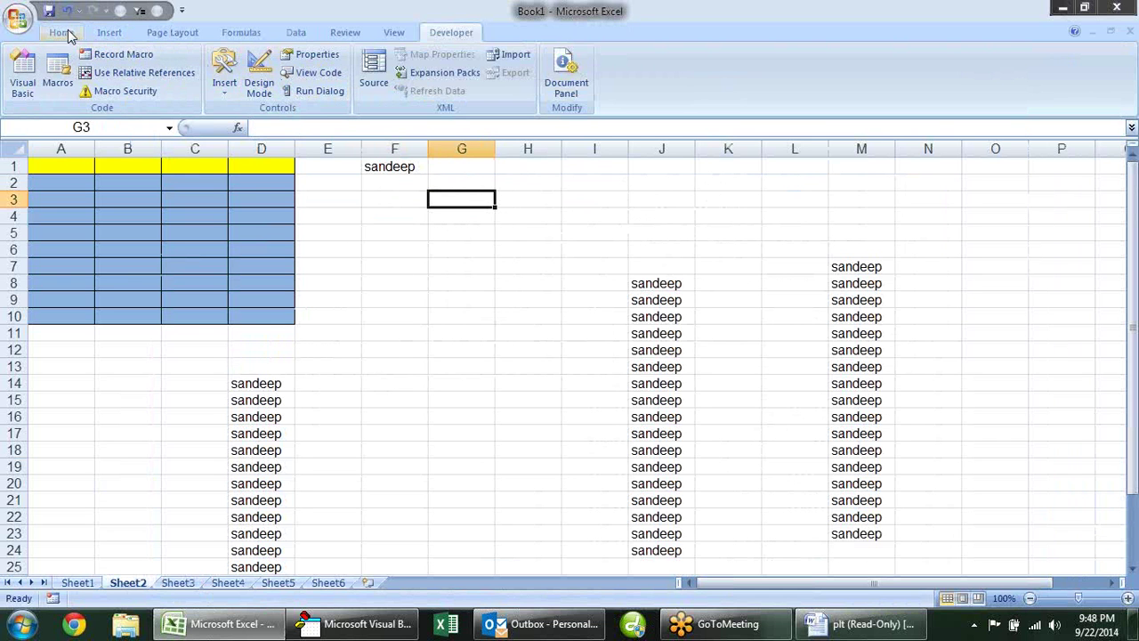
click(61, 33)
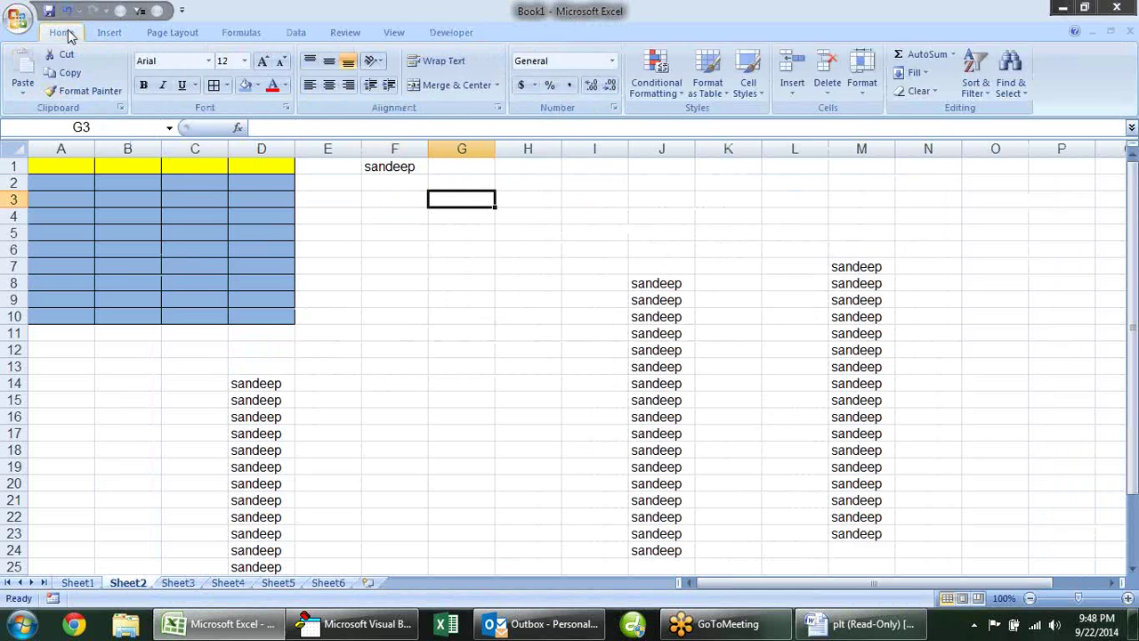
click(185, 33)
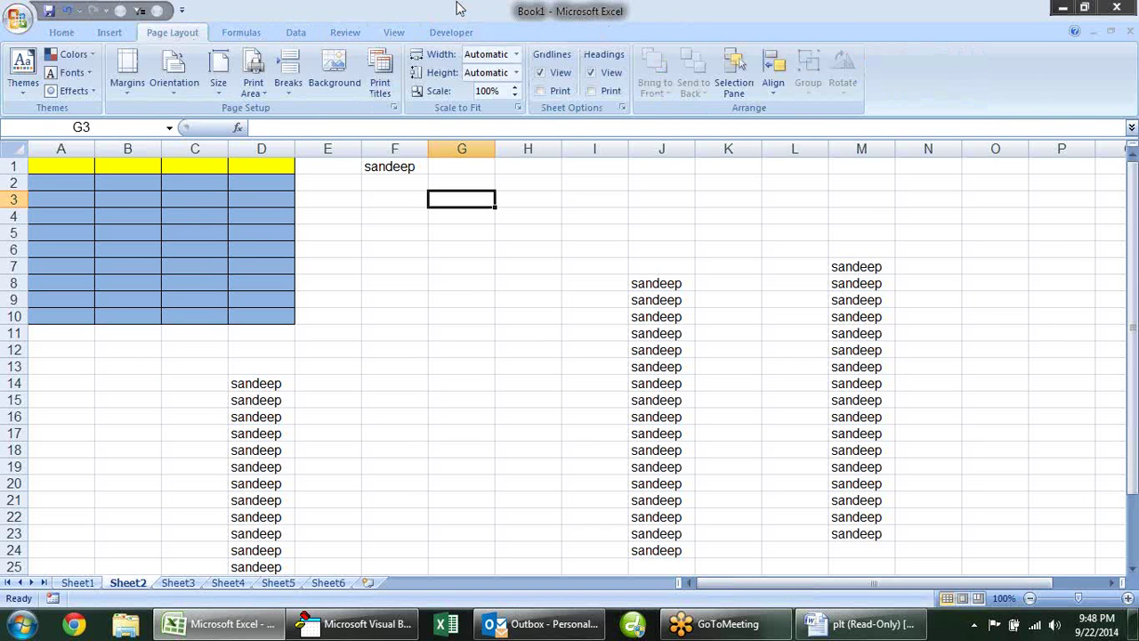
click(299, 33)
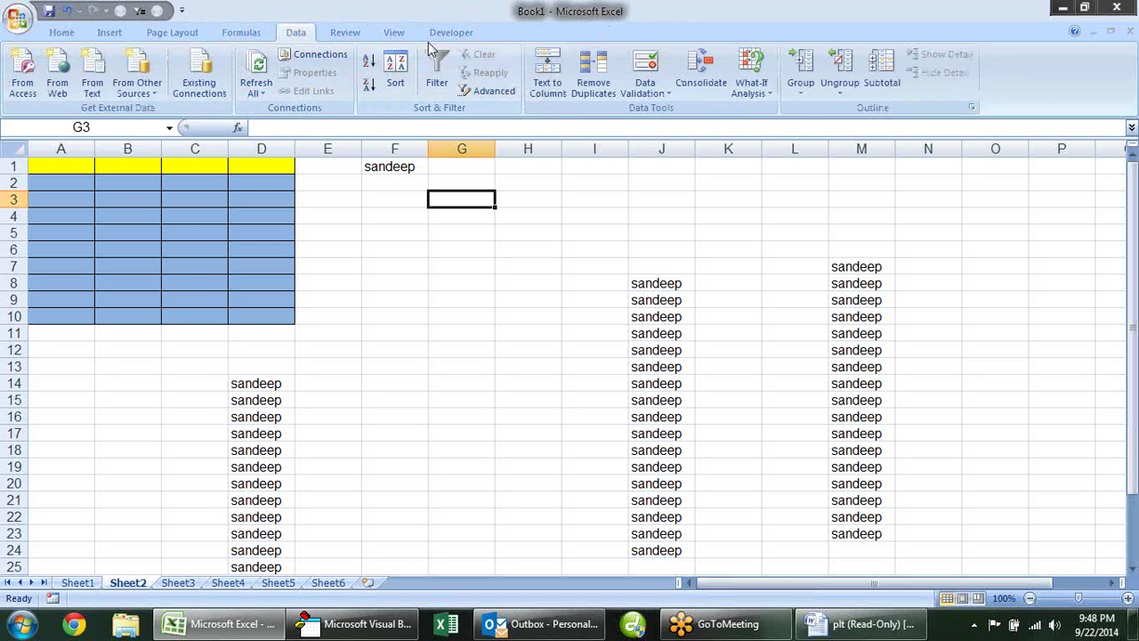
click(331, 36)
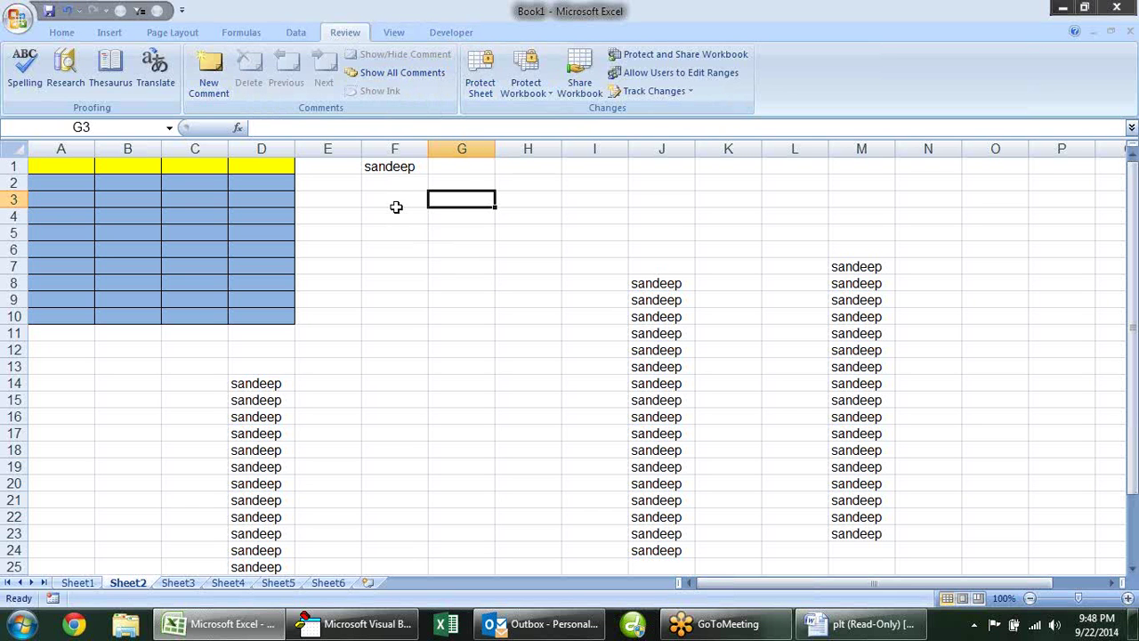
Add 'sdfs' comments to cells G3 and G10.
key(shift+F2)
text(sdfs)
click(476, 323)
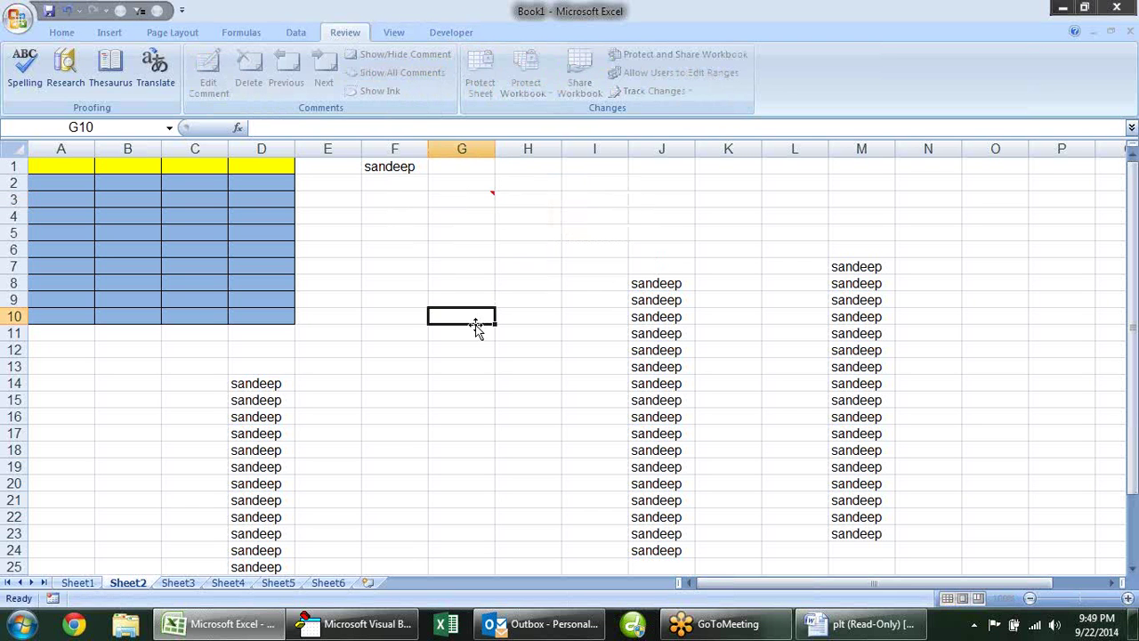
key(shift+F2)
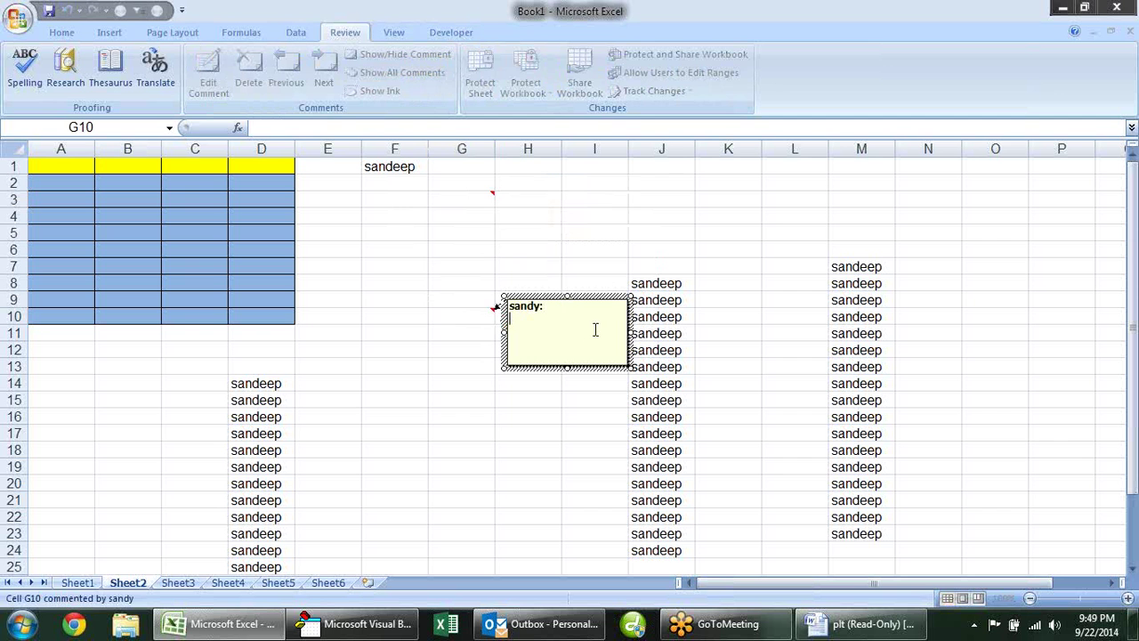
text(sdfs)
click(400, 450)
Turn on Show All Comments, select K4, and bring up the Print dialog.
click(470, 318)
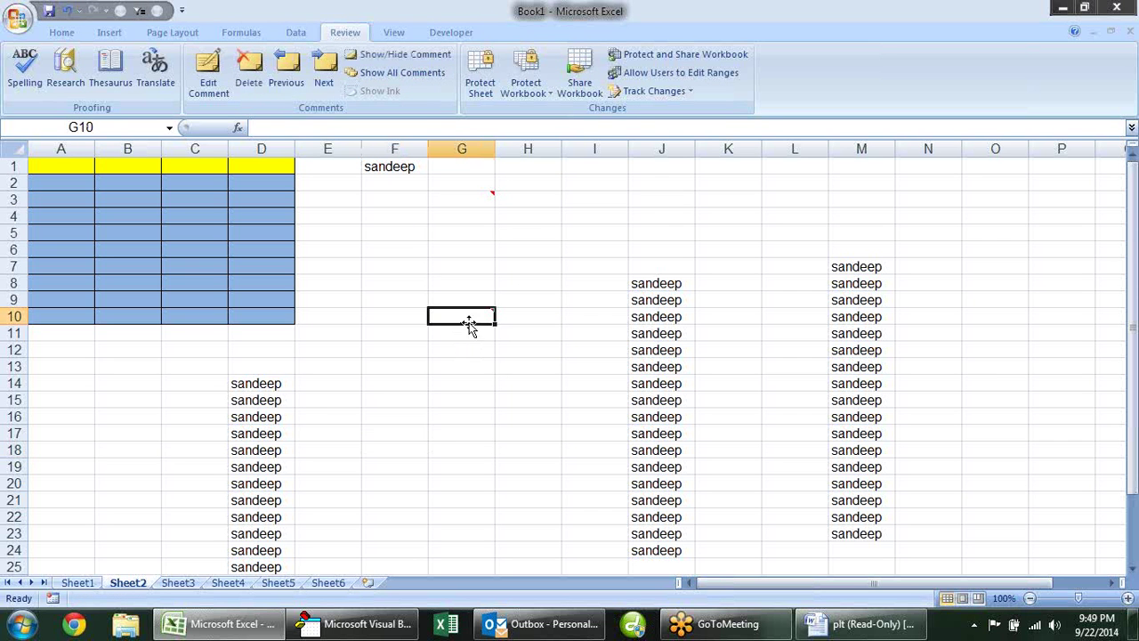
click(391, 72)
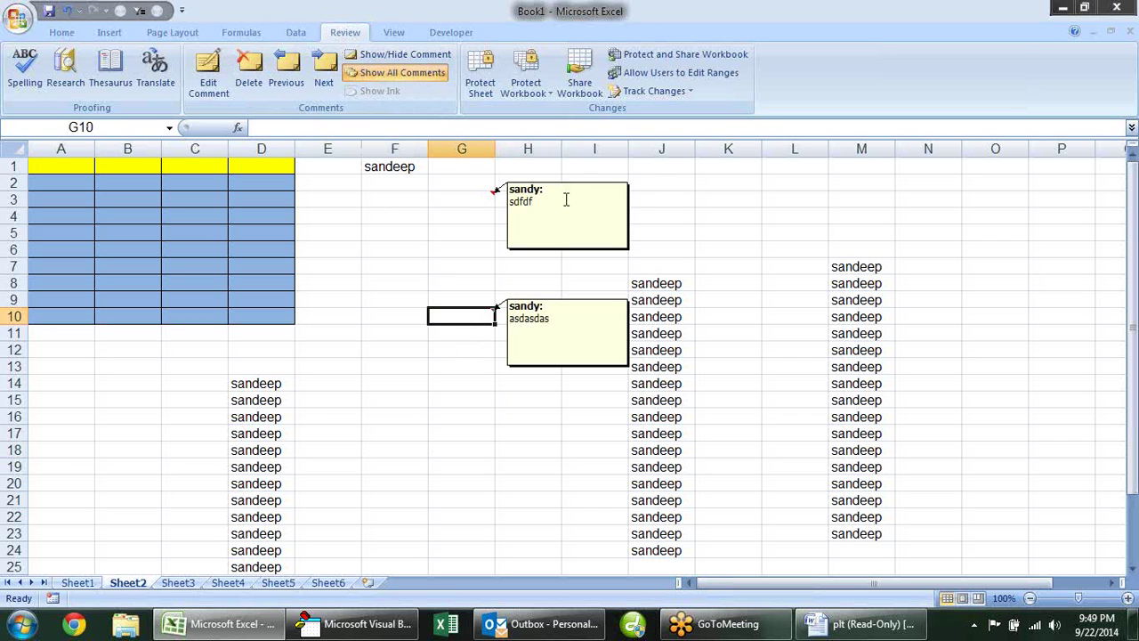
click(741, 216)
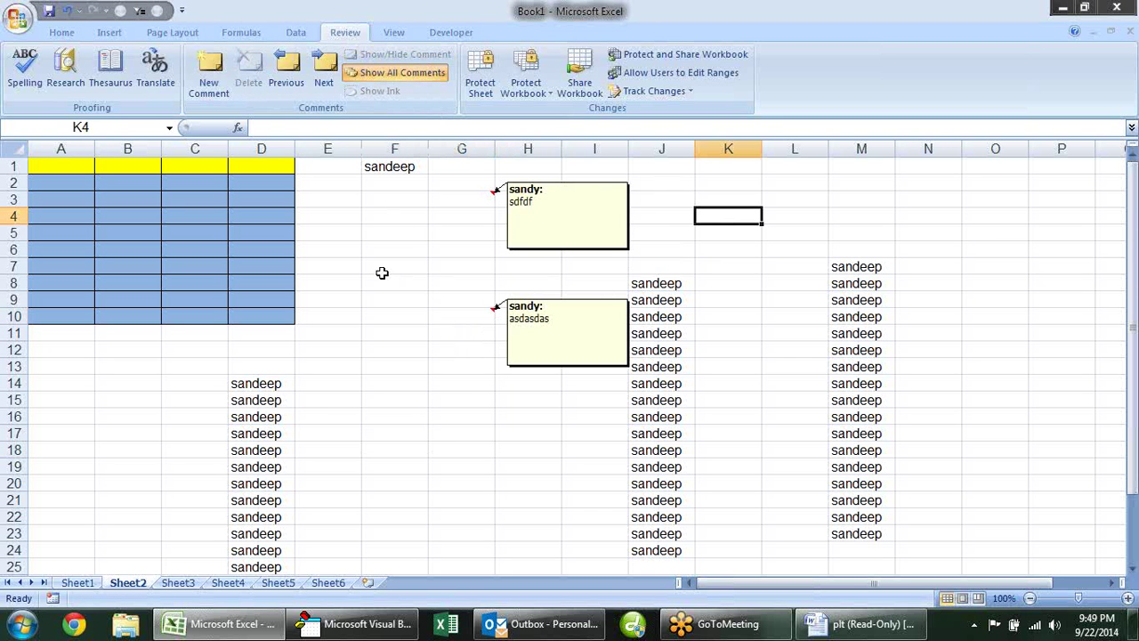
key(ctrl+p)
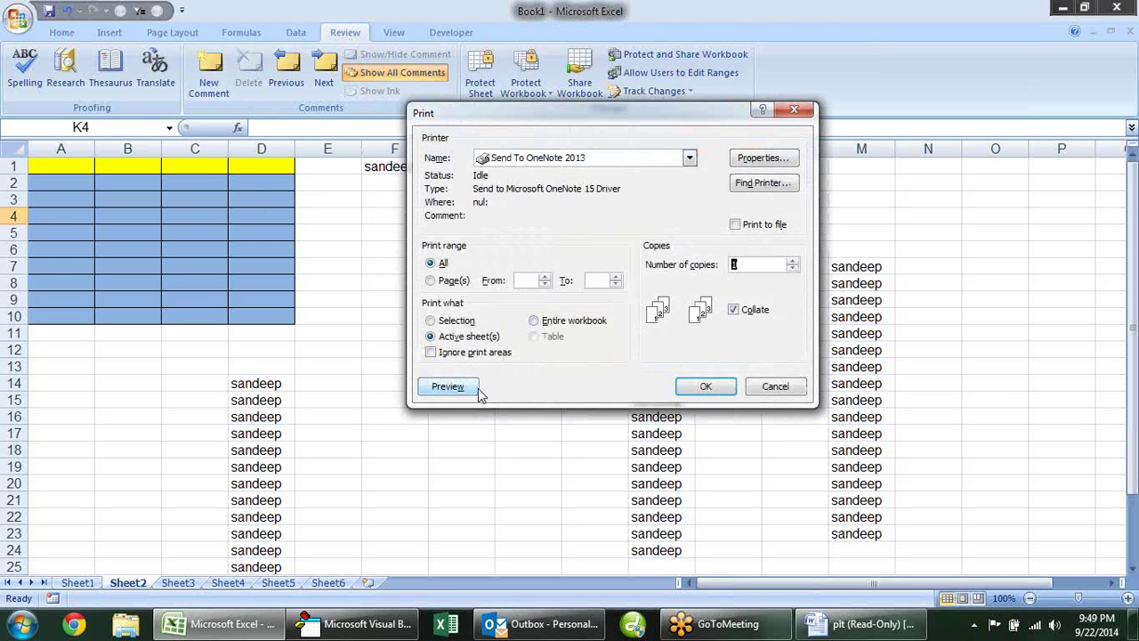
click(449, 387)
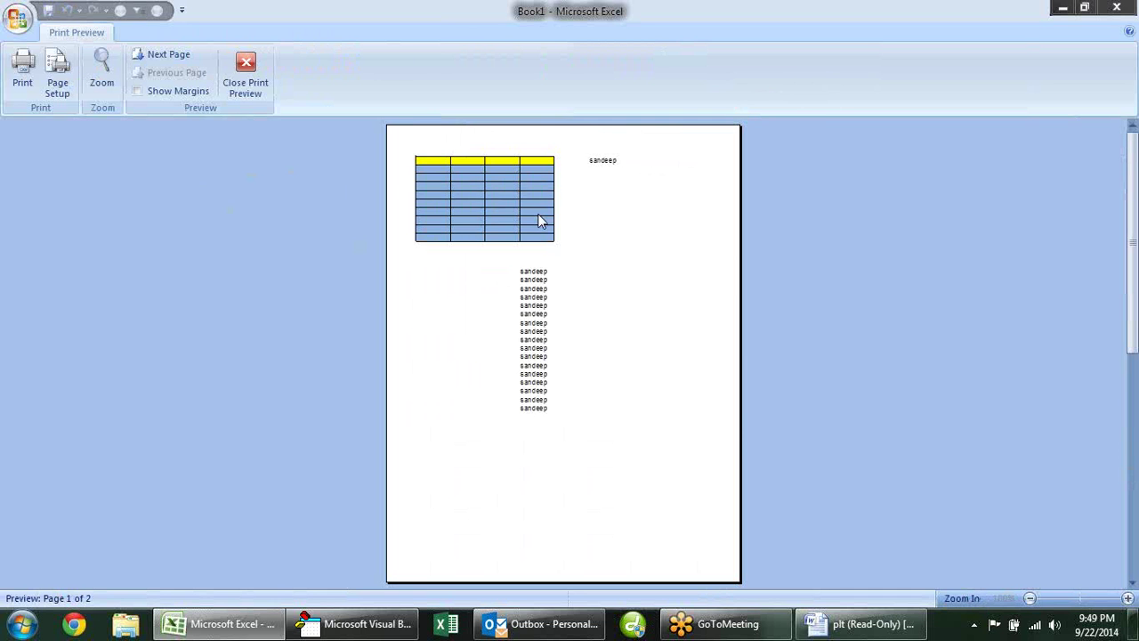
click(514, 105)
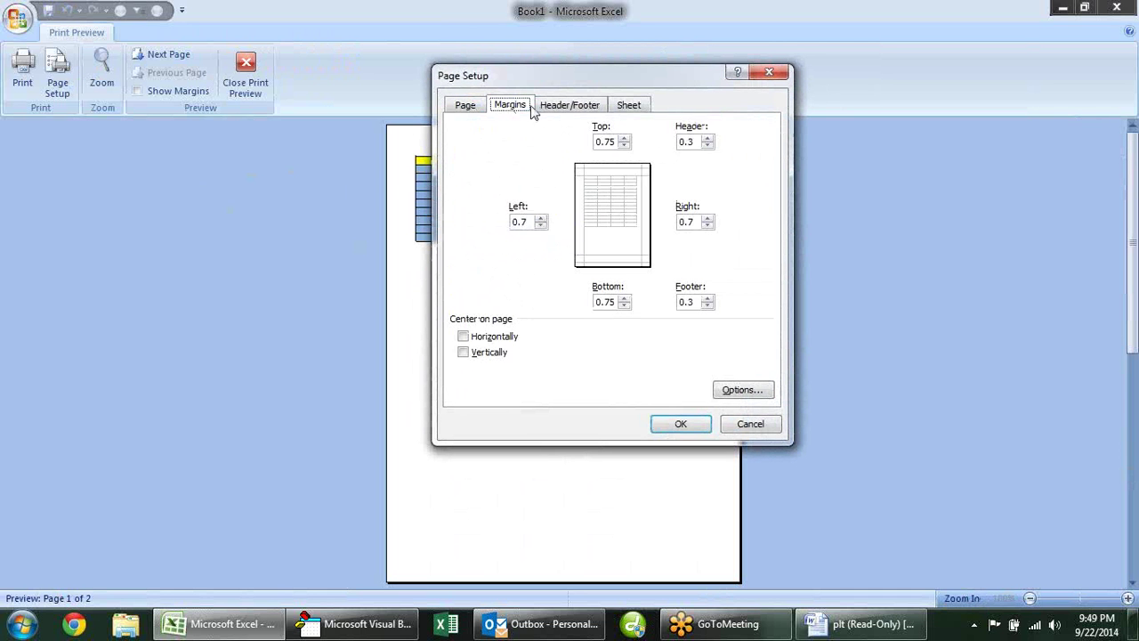
click(574, 107)
click(648, 106)
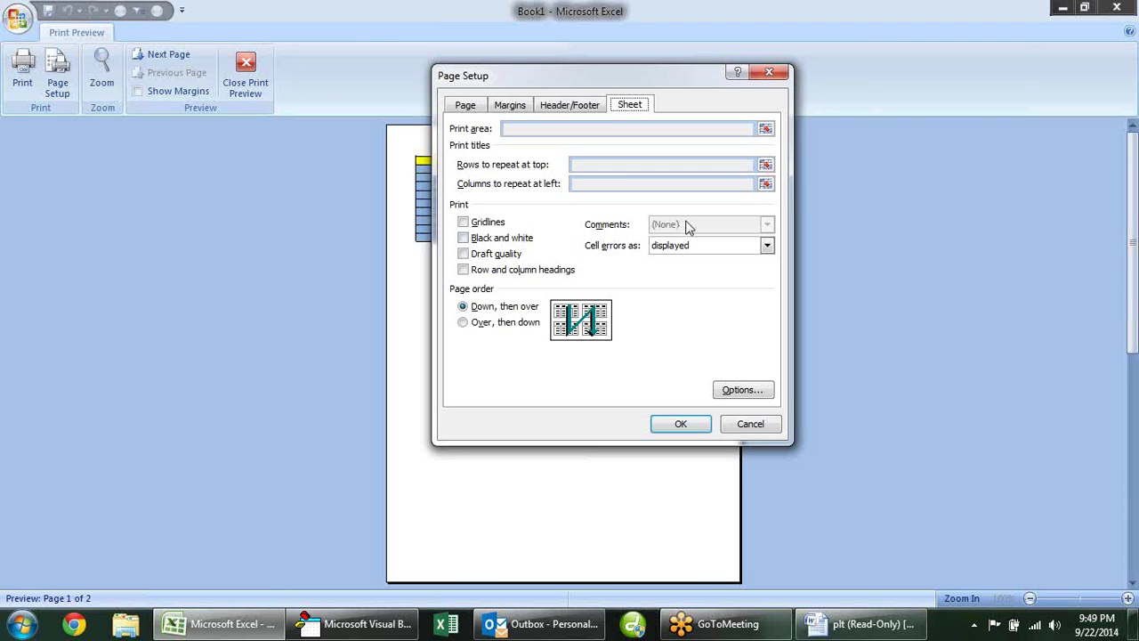
key(Escape)
click(623, 209)
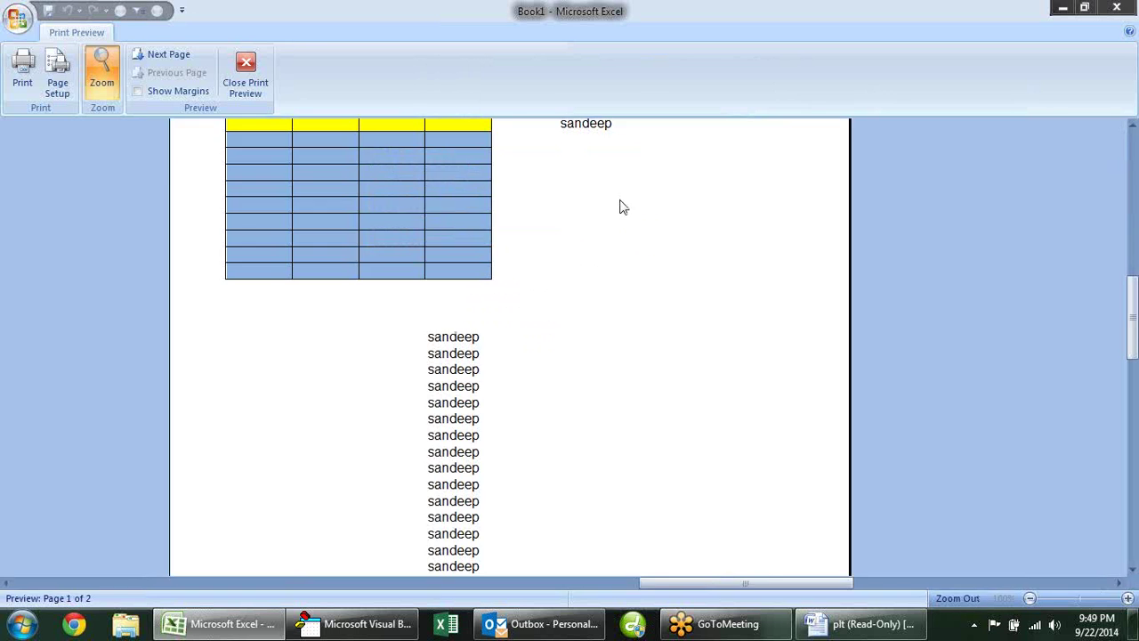
click(623, 208)
key(Escape)
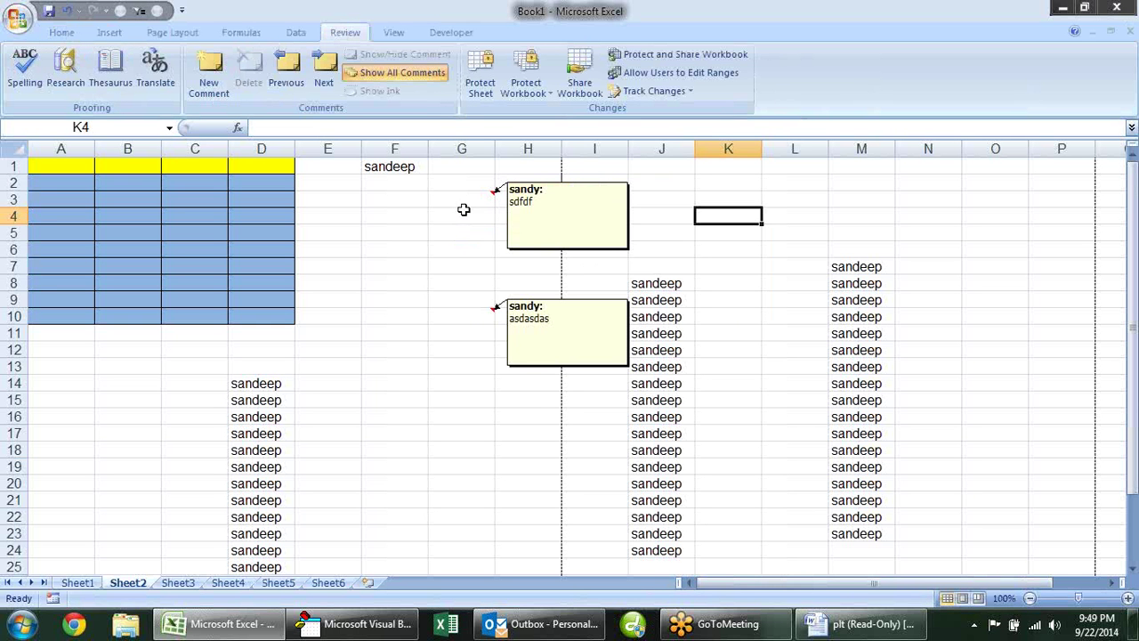
Copy G3:G10 and paste only its comments at B2 via Paste Special.
drag(466, 201, 481, 314)
key(ctrl+c)
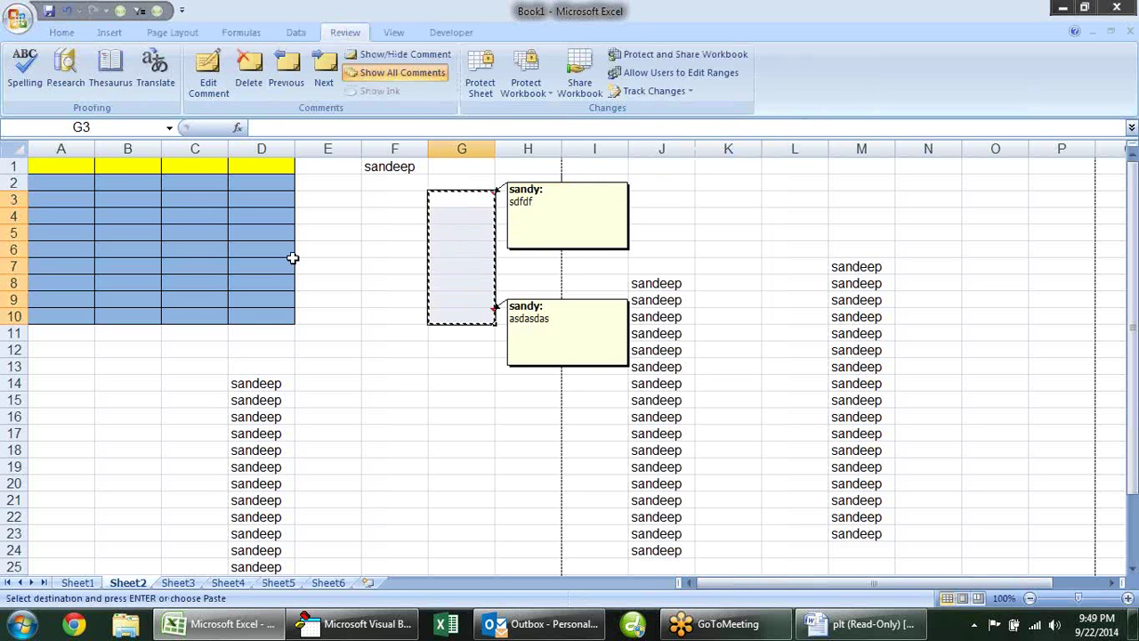
click(112, 180)
key(alt+e)
key(s)
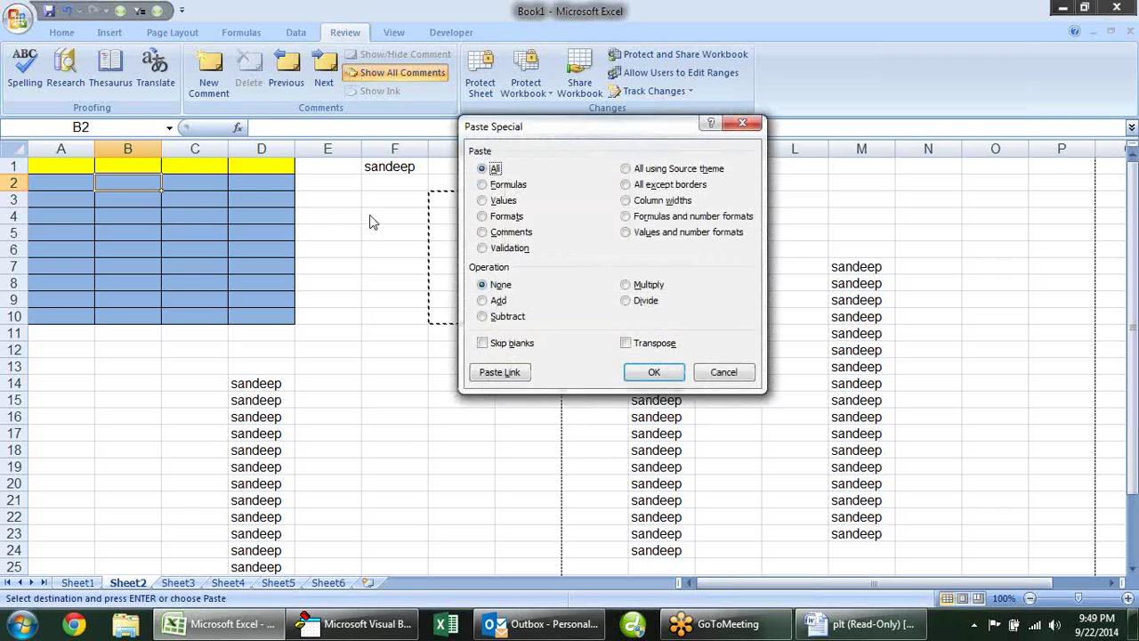
click(497, 232)
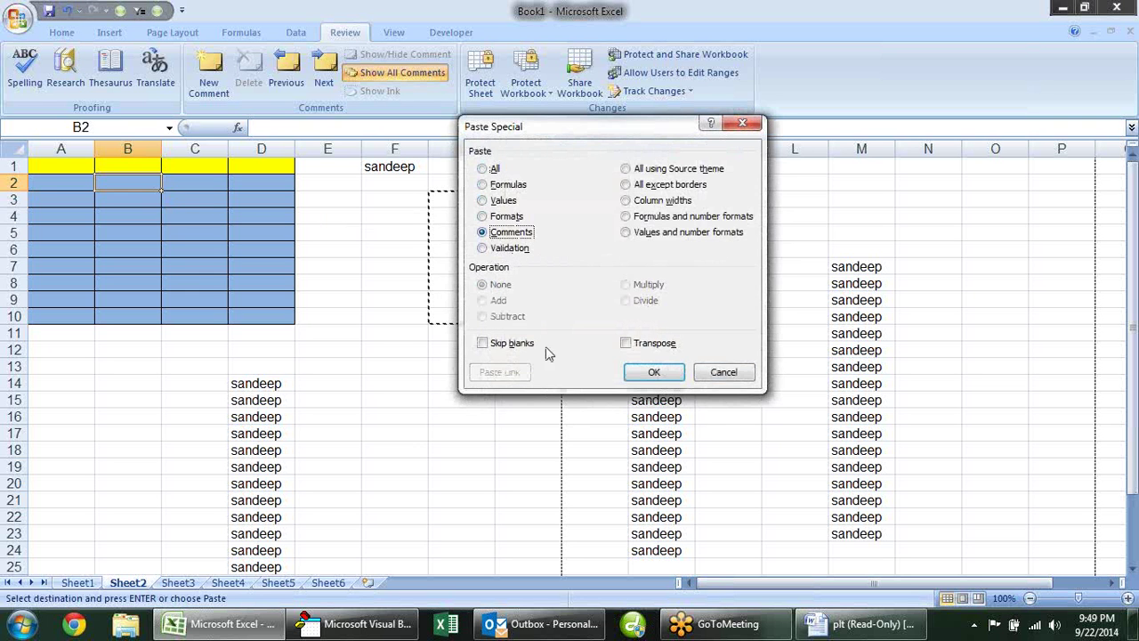
click(654, 372)
click(444, 348)
Clear the copy outline and open the sheet's print preview.
key(Escape)
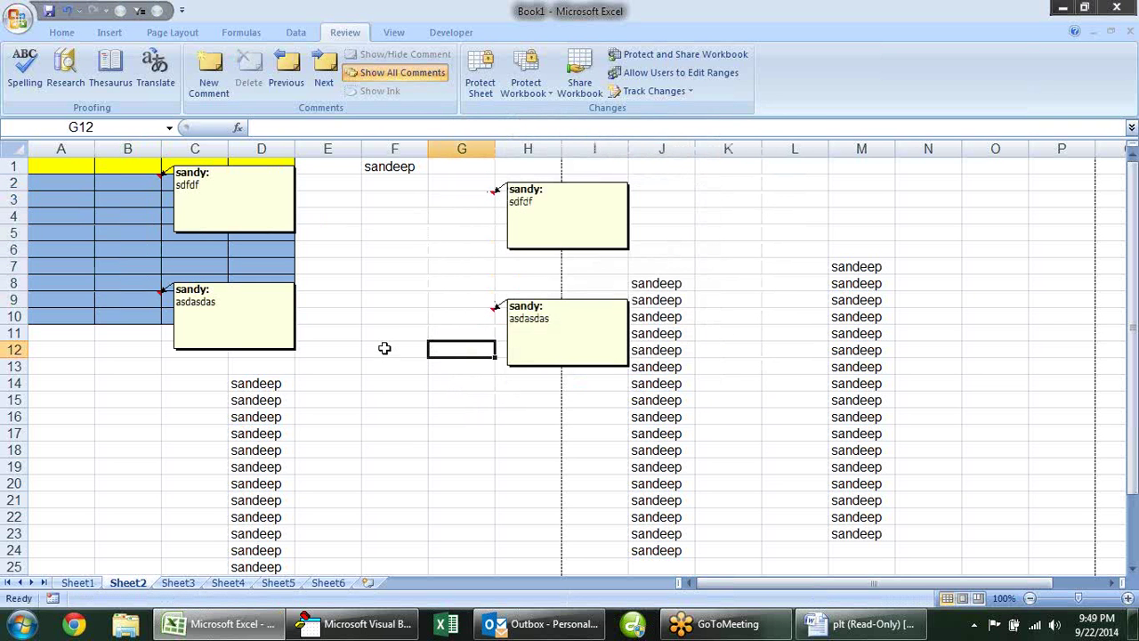
key(alt)
key(f)
key(w)
key(v)
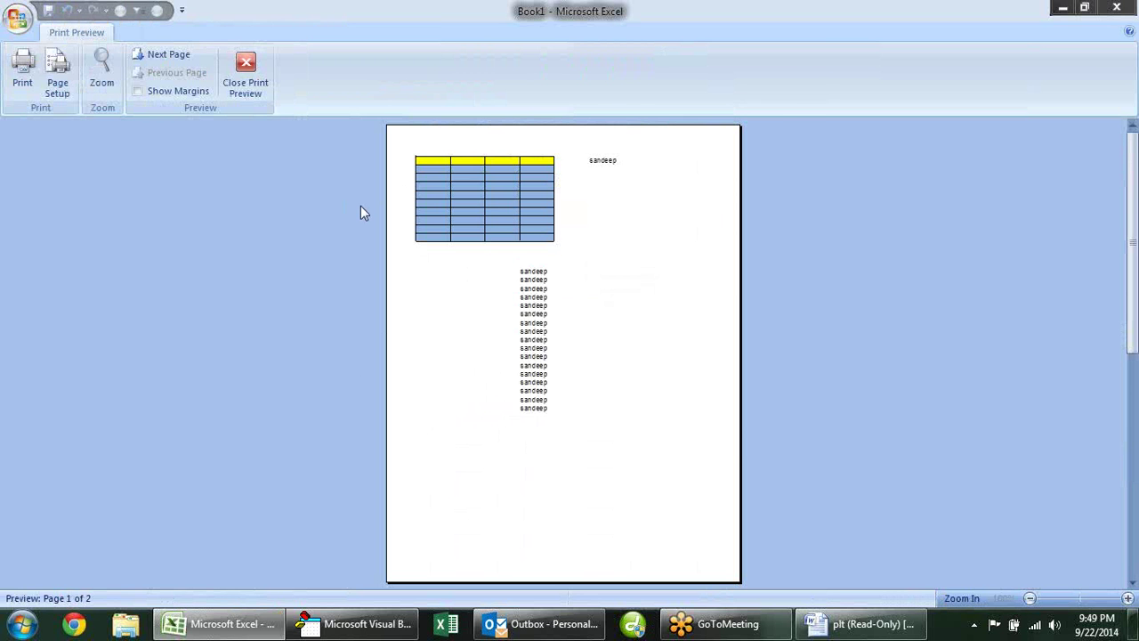
Check Page Setup's Sheet options, leaving Gridlines off and Cell errors unchanged, then exit preview.
key(alt+p)
key(s)
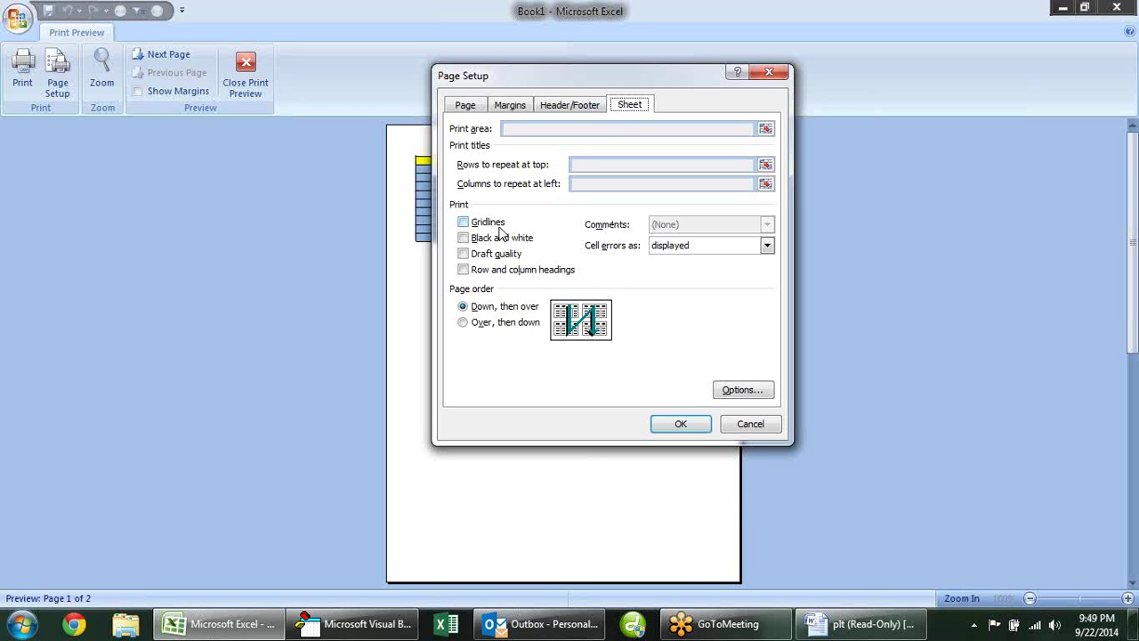
click(500, 228)
click(501, 231)
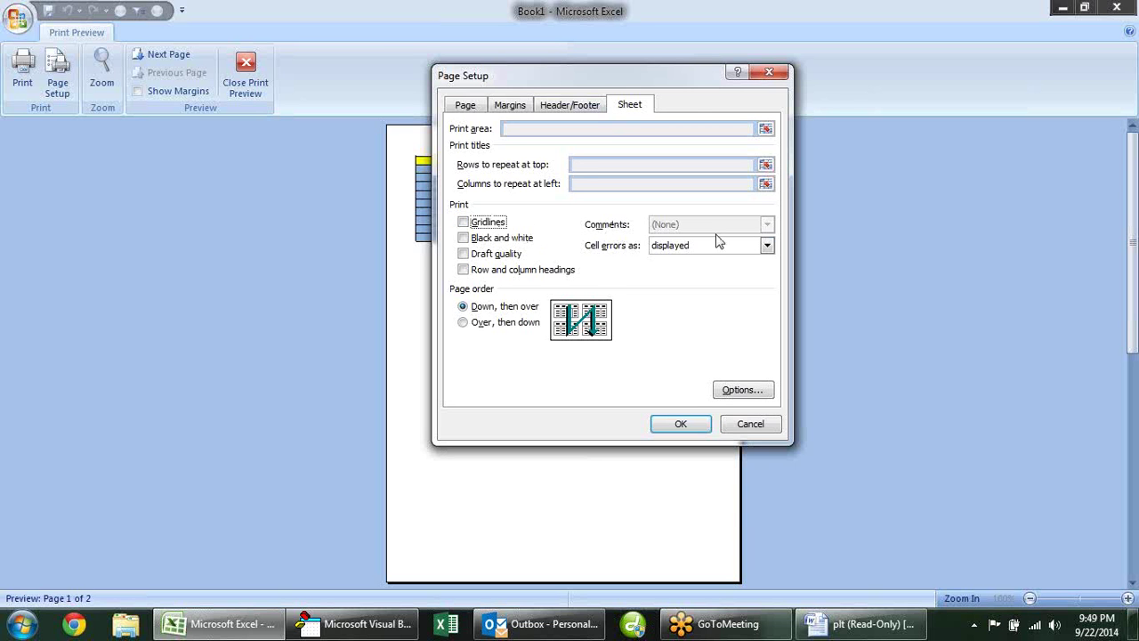
click(767, 245)
click(544, 224)
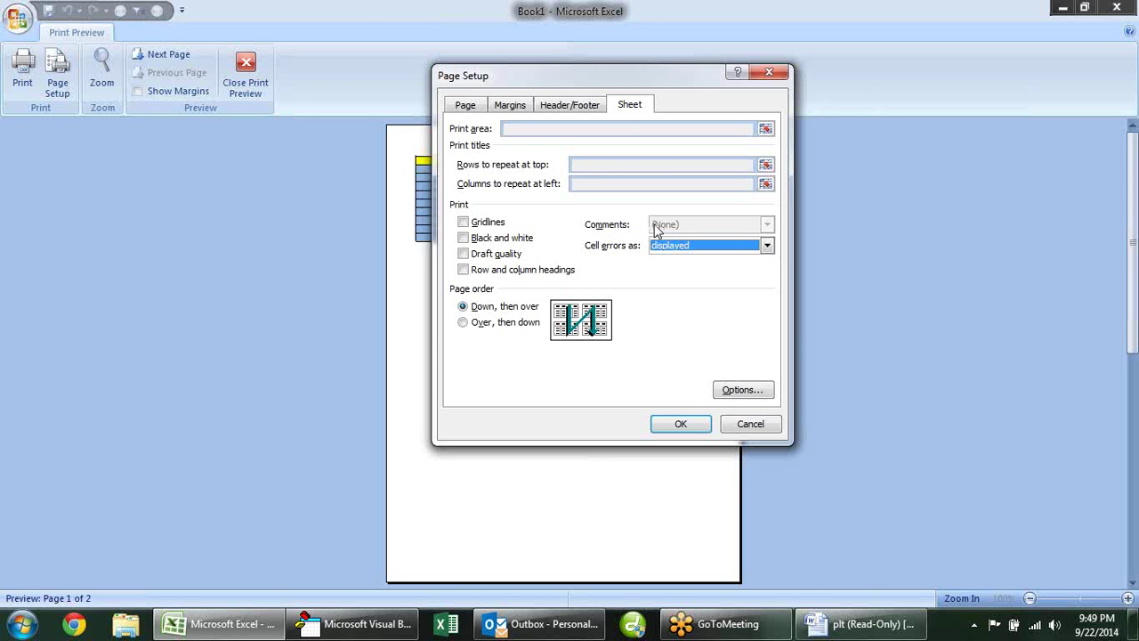
key(Return)
key(Escape)
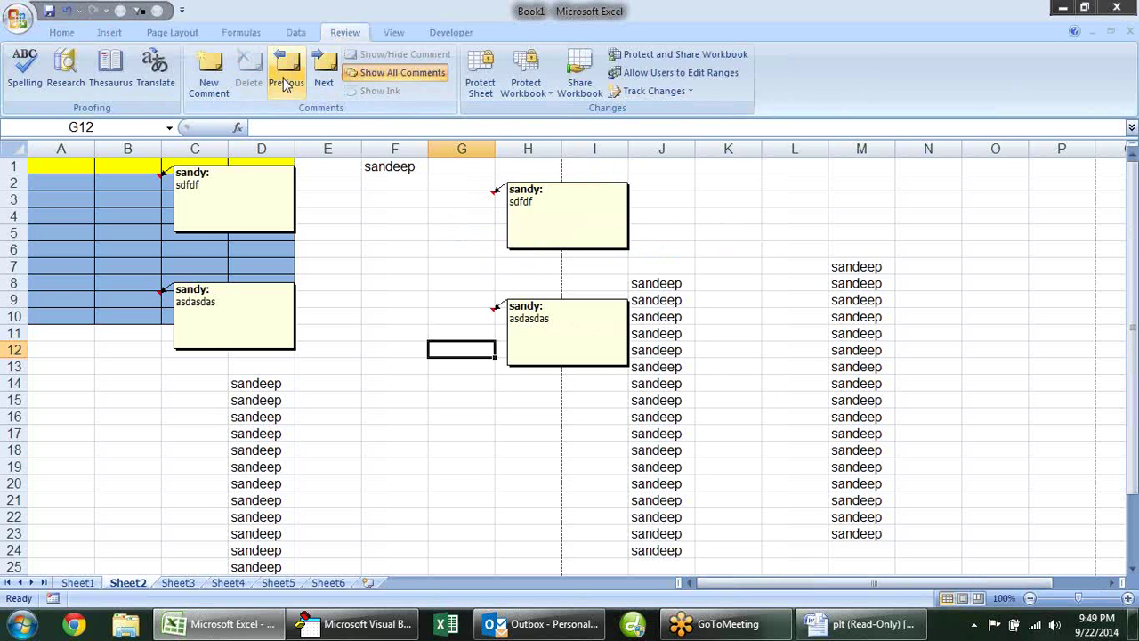
In Page Setup's Sheet settings, set Comments to 'As displayed on sheet' and begin the print preview.
click(167, 34)
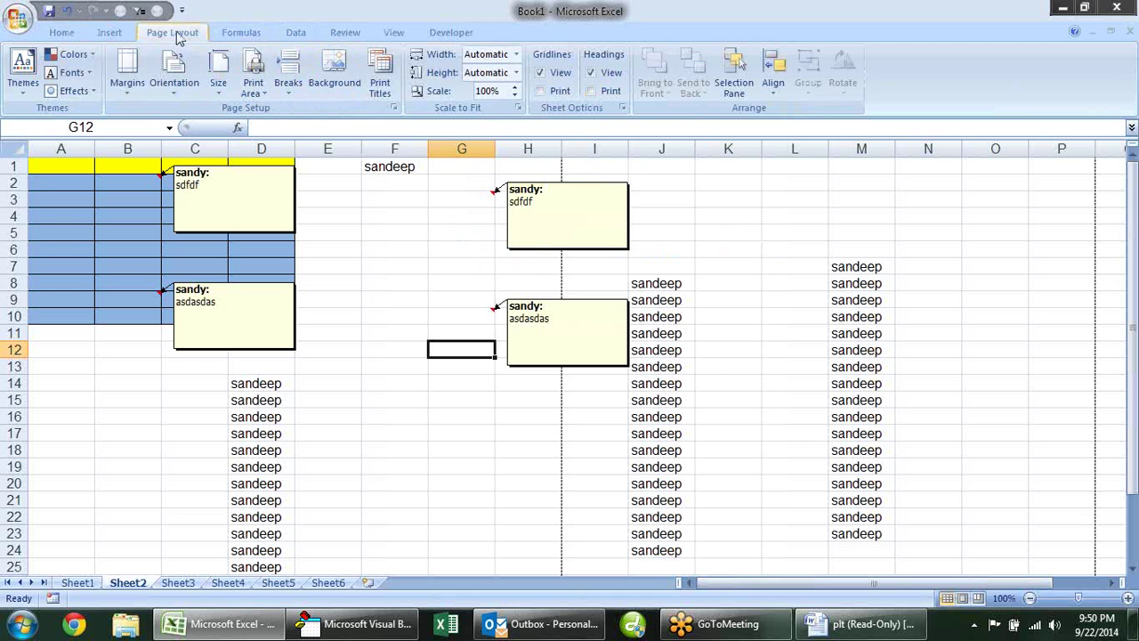
click(381, 81)
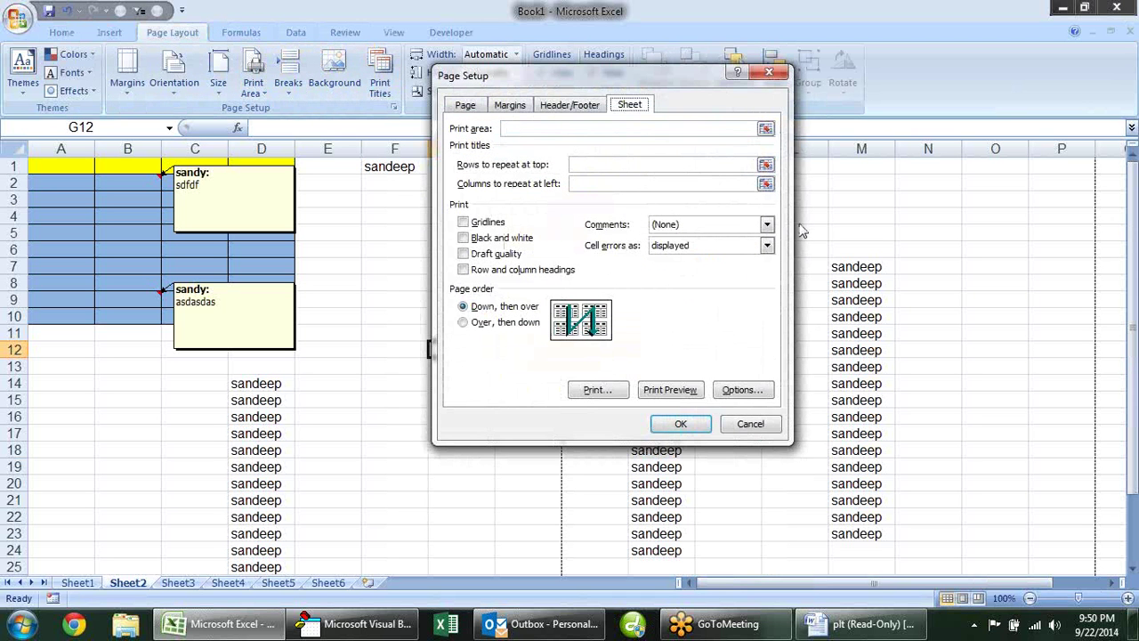
key(Escape)
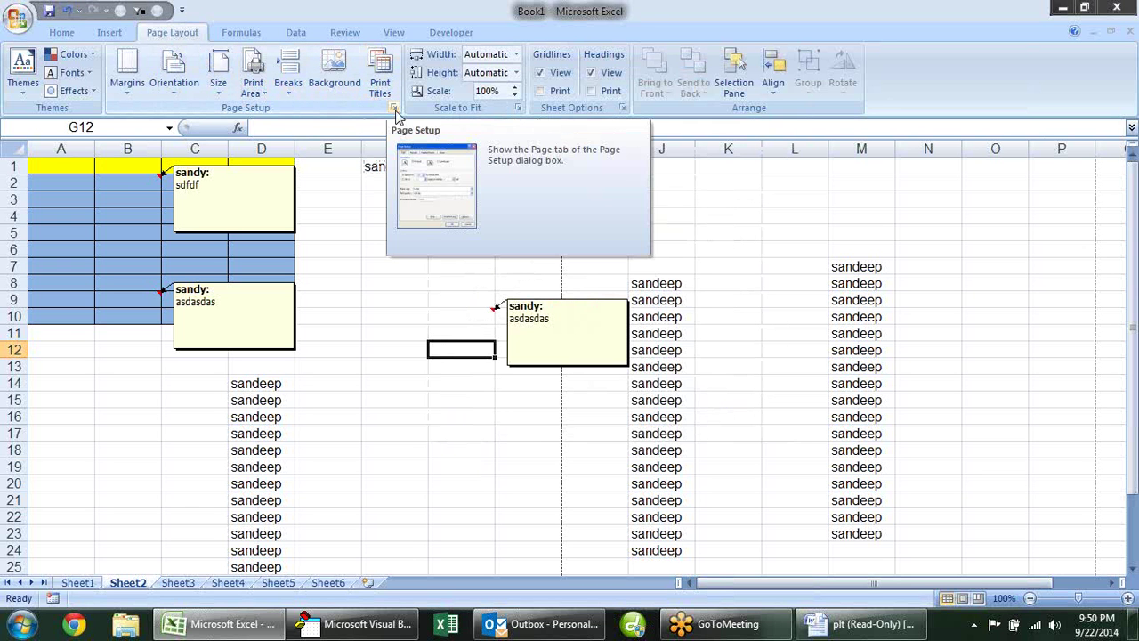
click(394, 109)
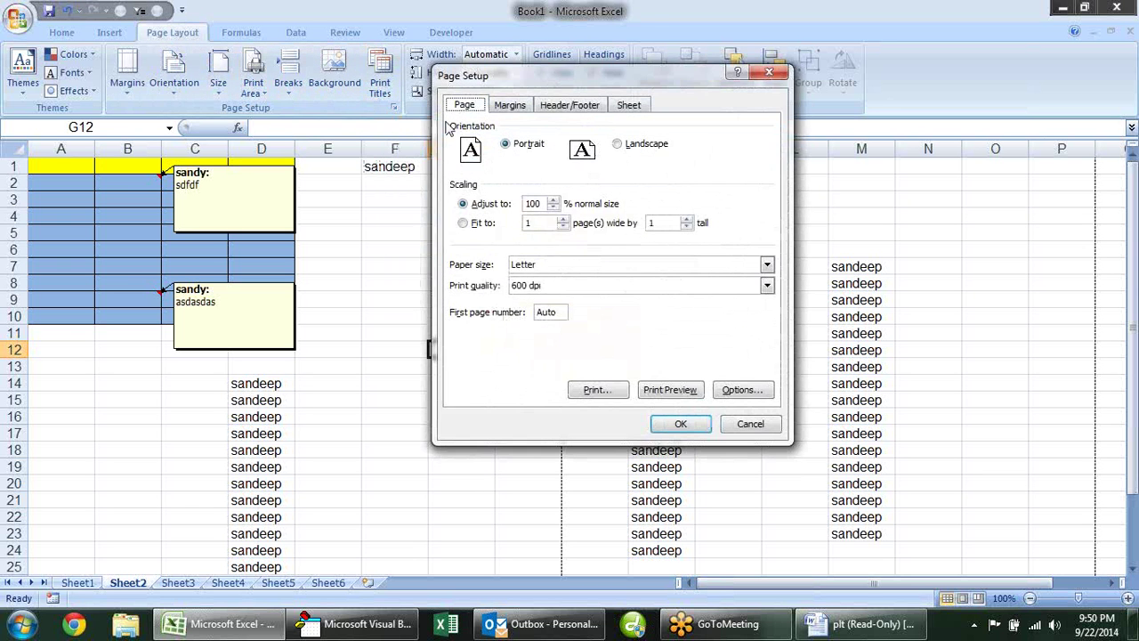
mouse_move(596, 80)
mouse_down()
mouse_move(552, 168)
mouse_move(573, 145)
mouse_up()
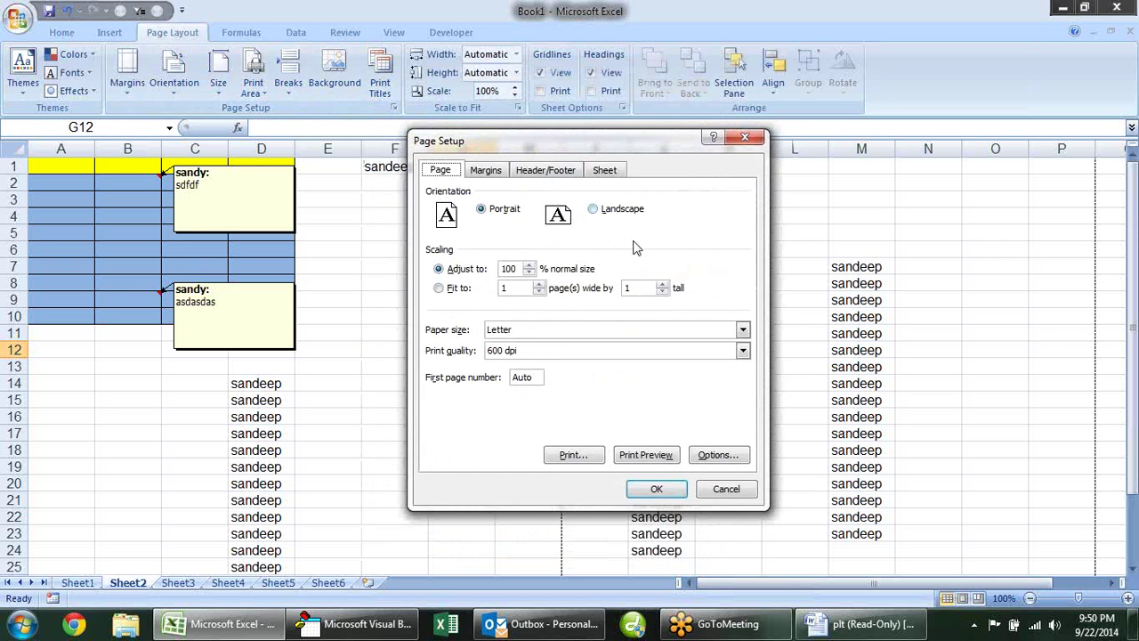
click(607, 174)
click(741, 290)
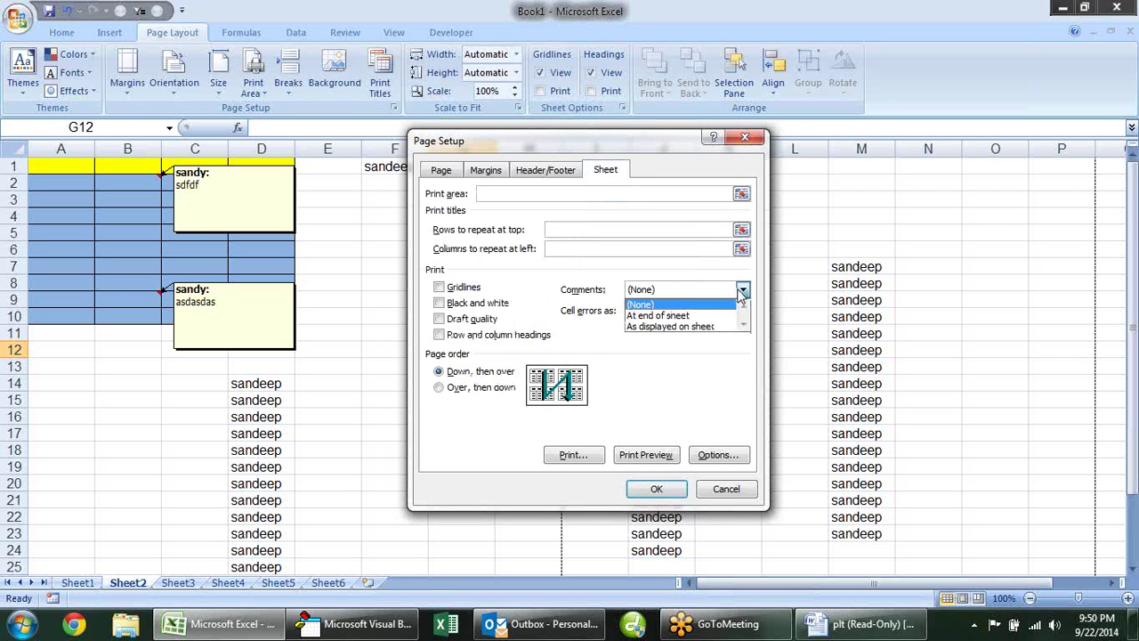
click(693, 327)
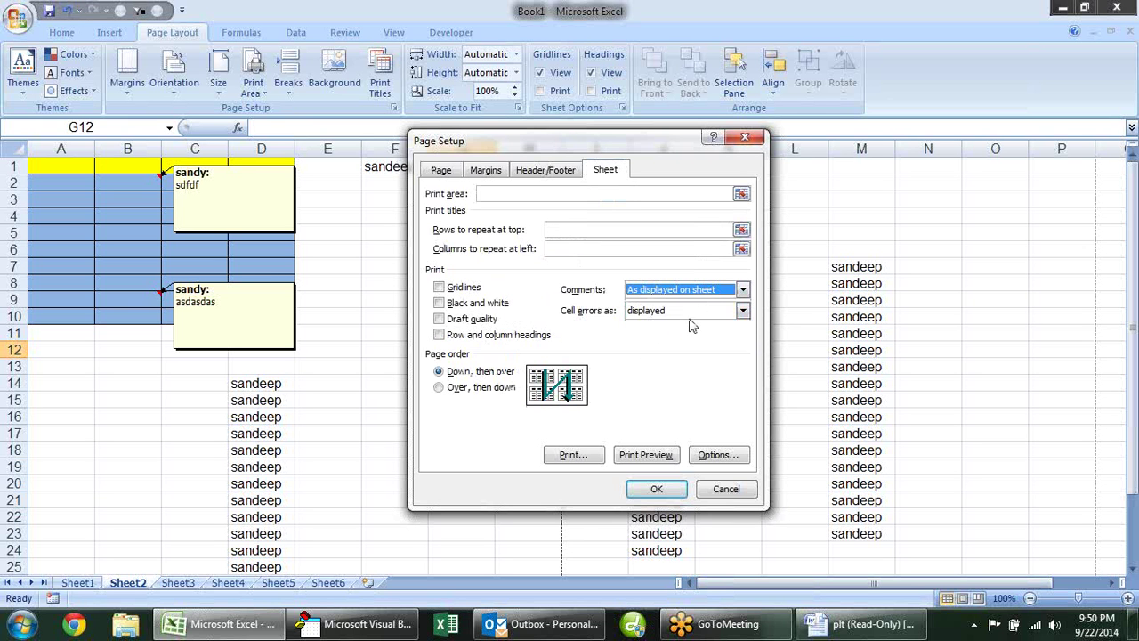
click(658, 489)
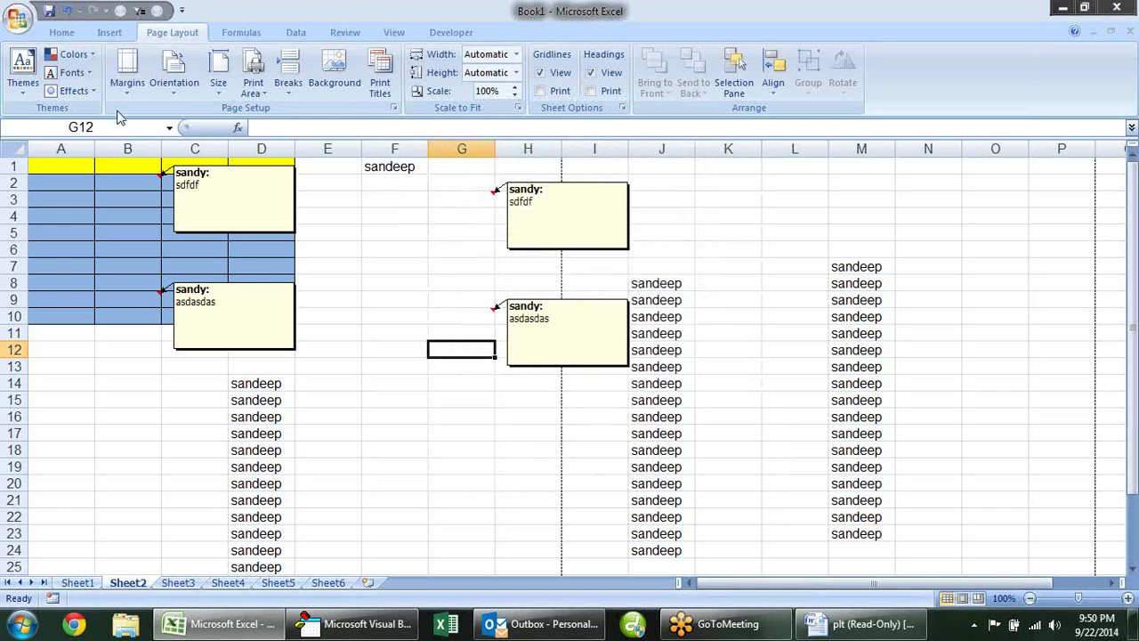
key(alt+f)
Zoom in on the sdfdf and asdasdas comment boxes in Print Preview, then close it.
key(w)
key(v)
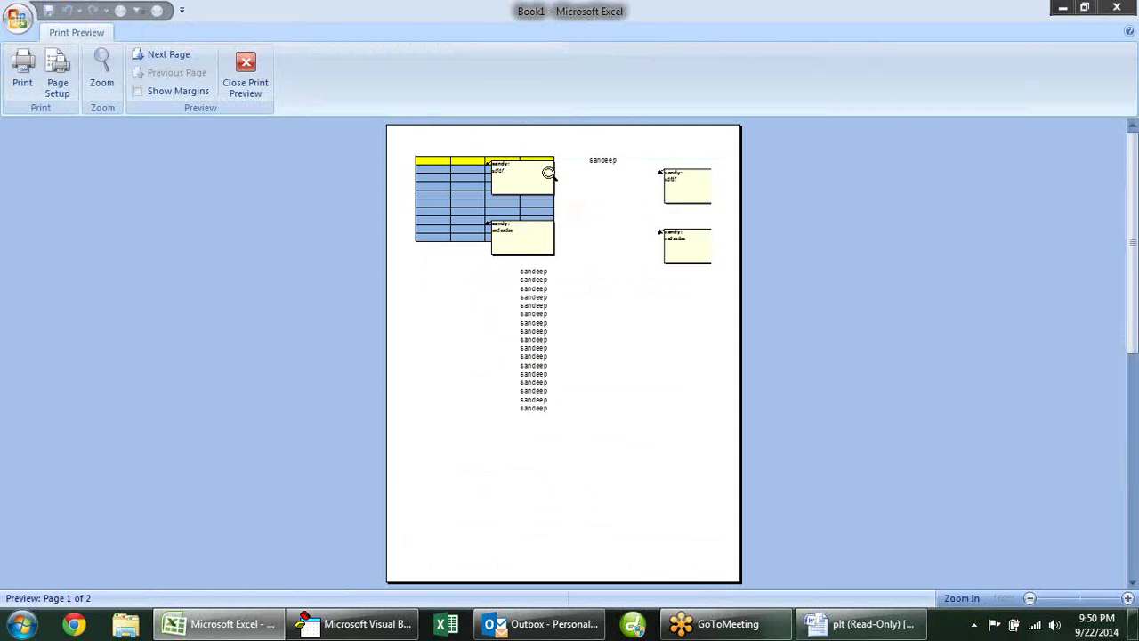
click(550, 181)
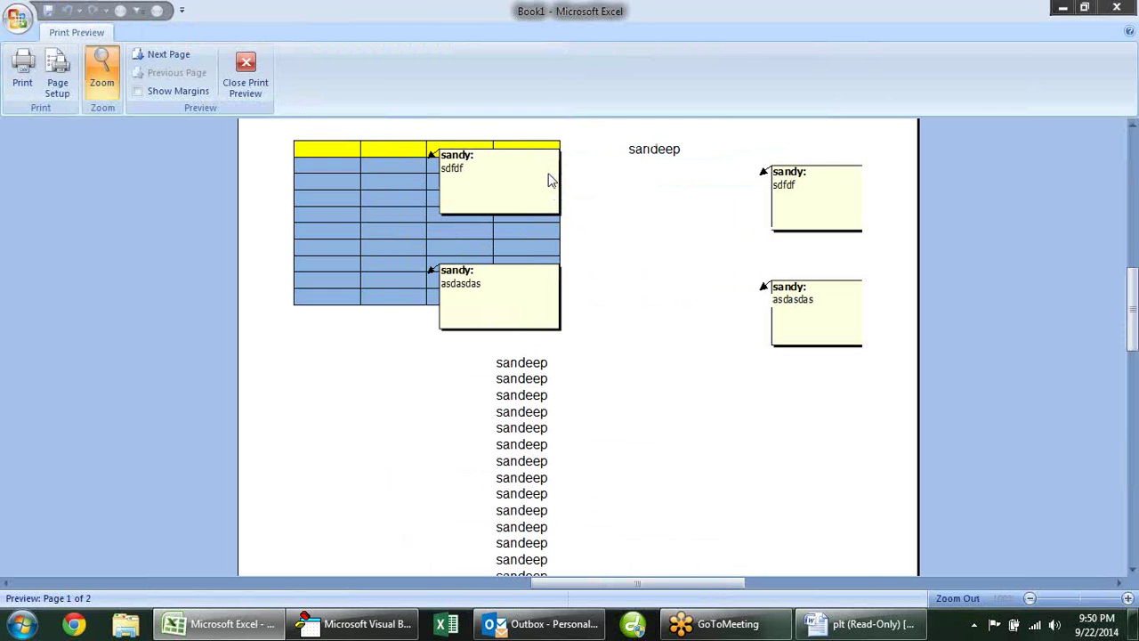
click(488, 297)
click(537, 178)
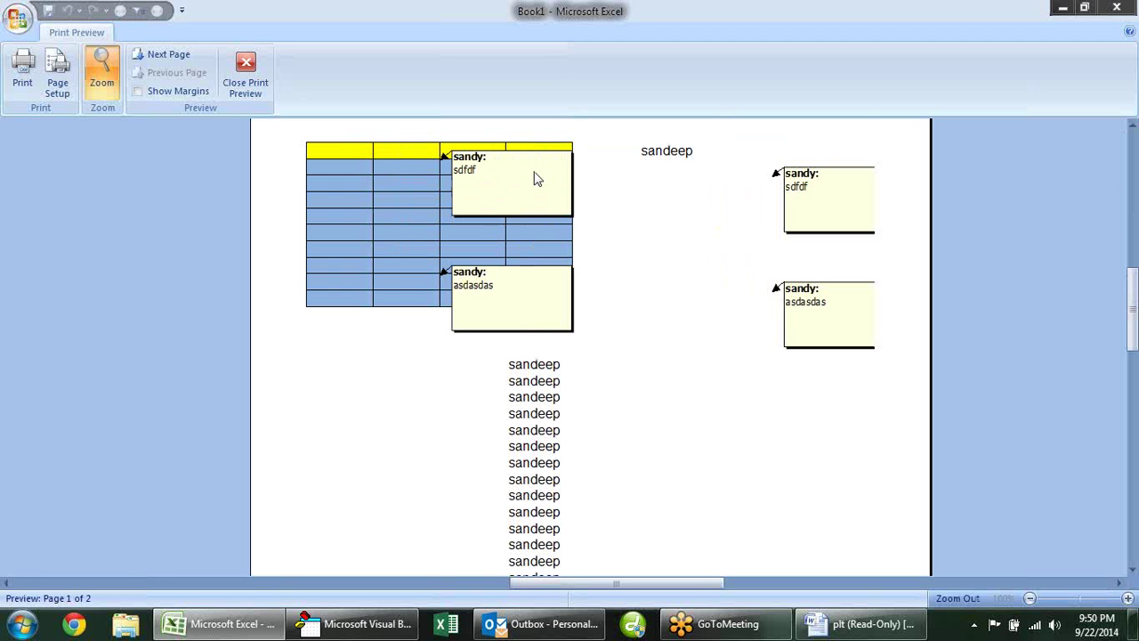
click(535, 176)
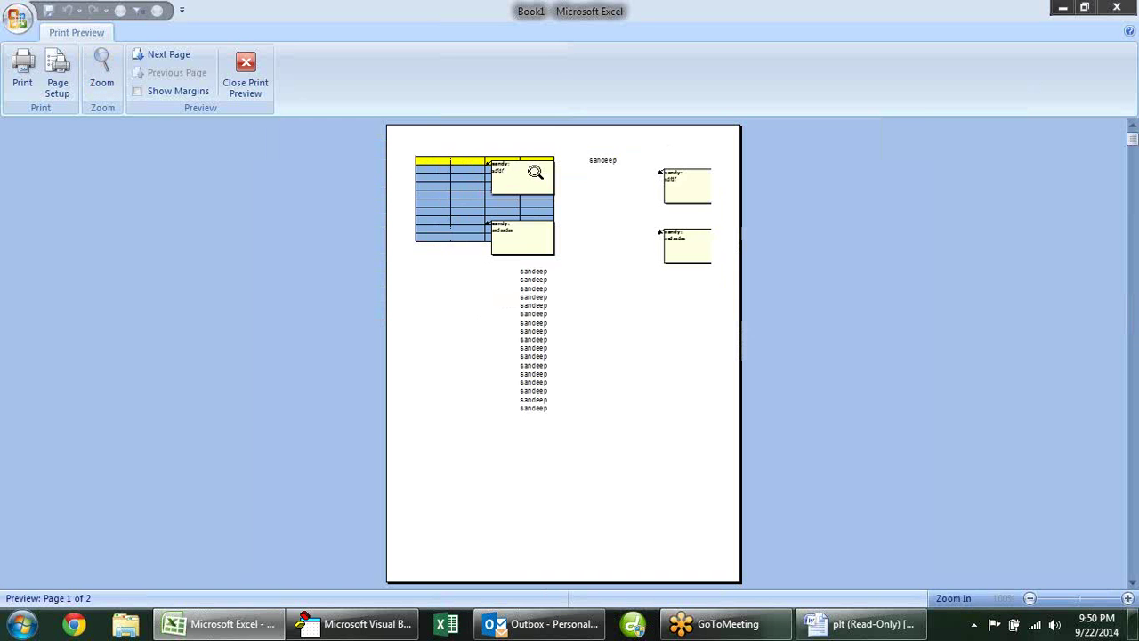
click(535, 174)
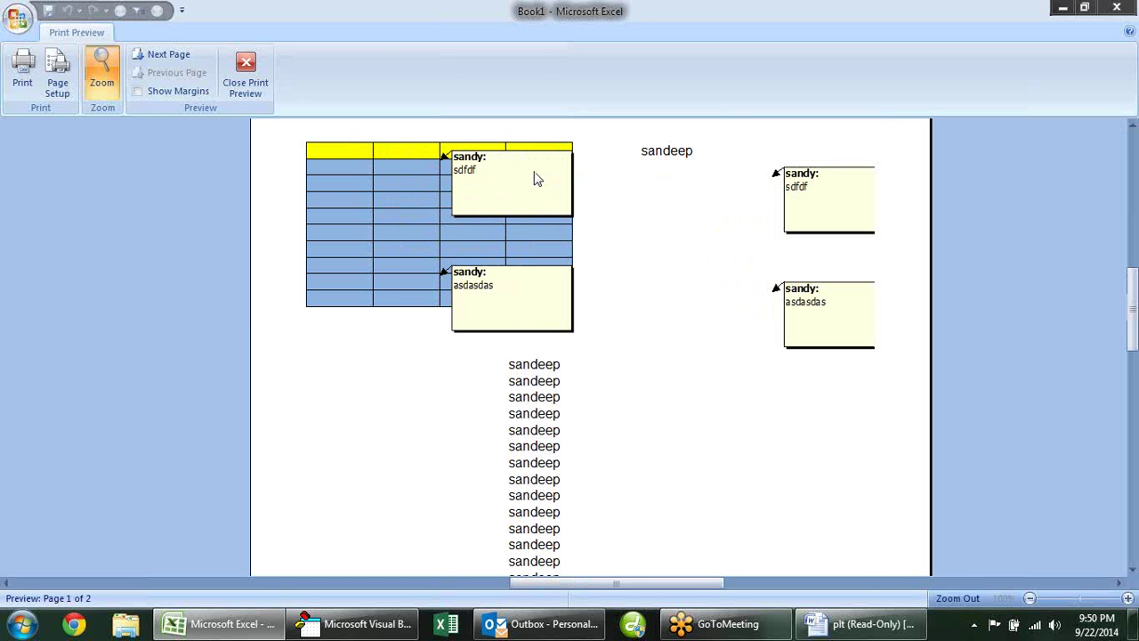
key(Escape)
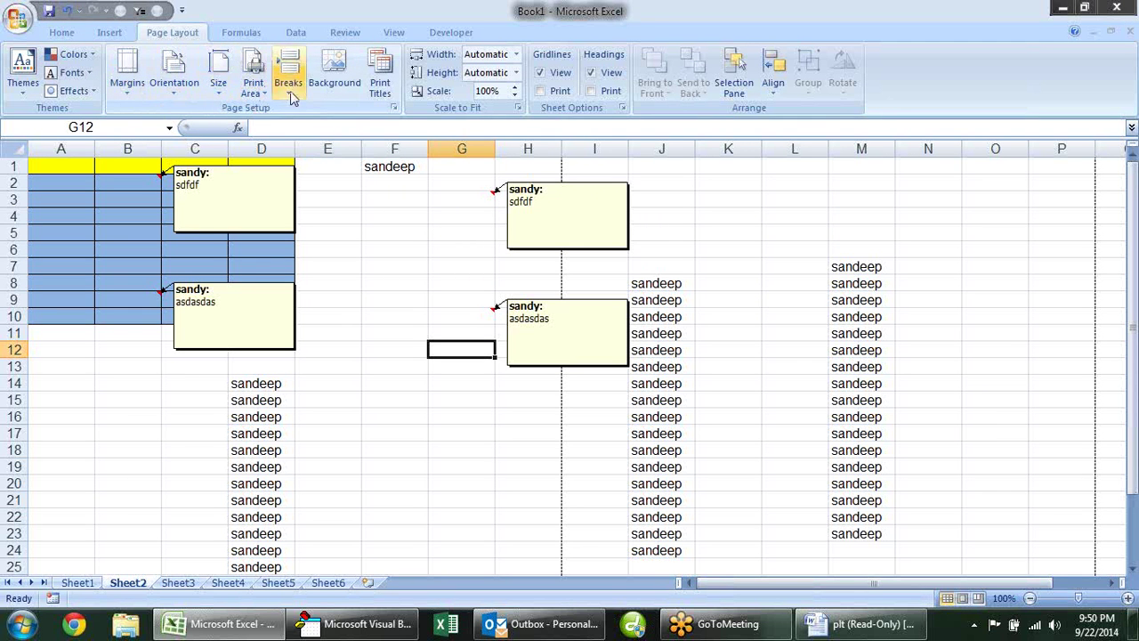
click(393, 109)
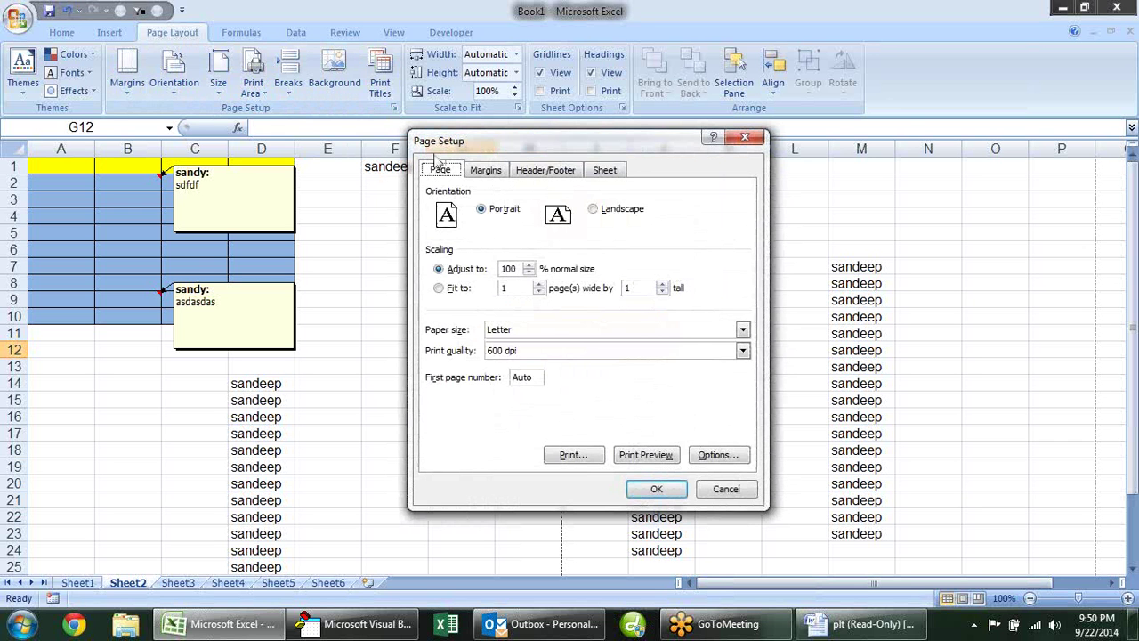
click(605, 171)
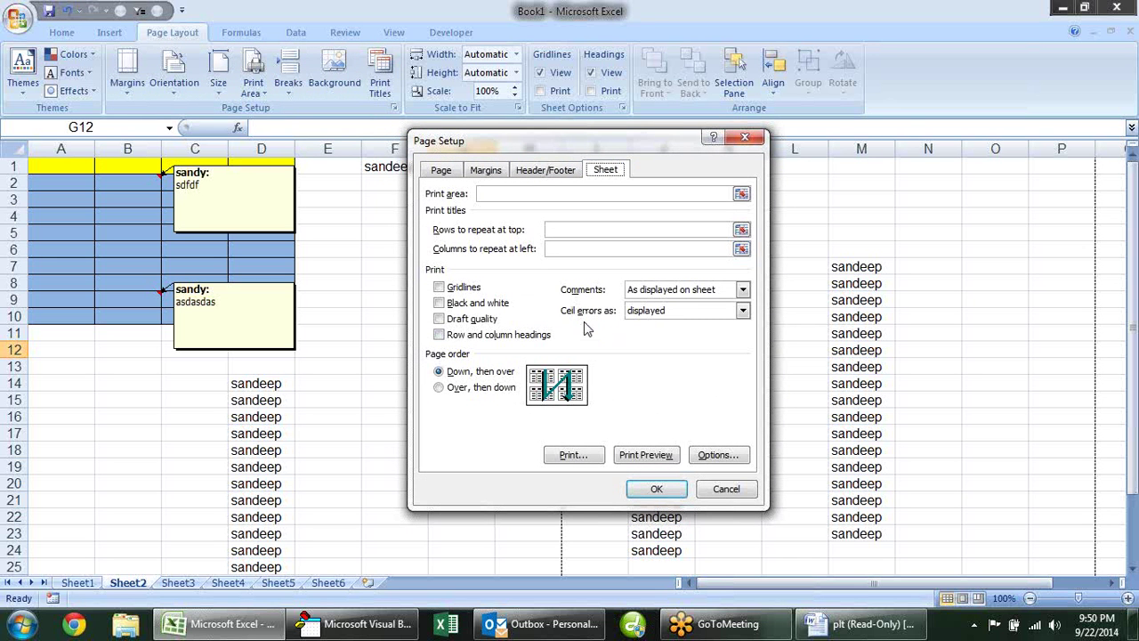
click(743, 290)
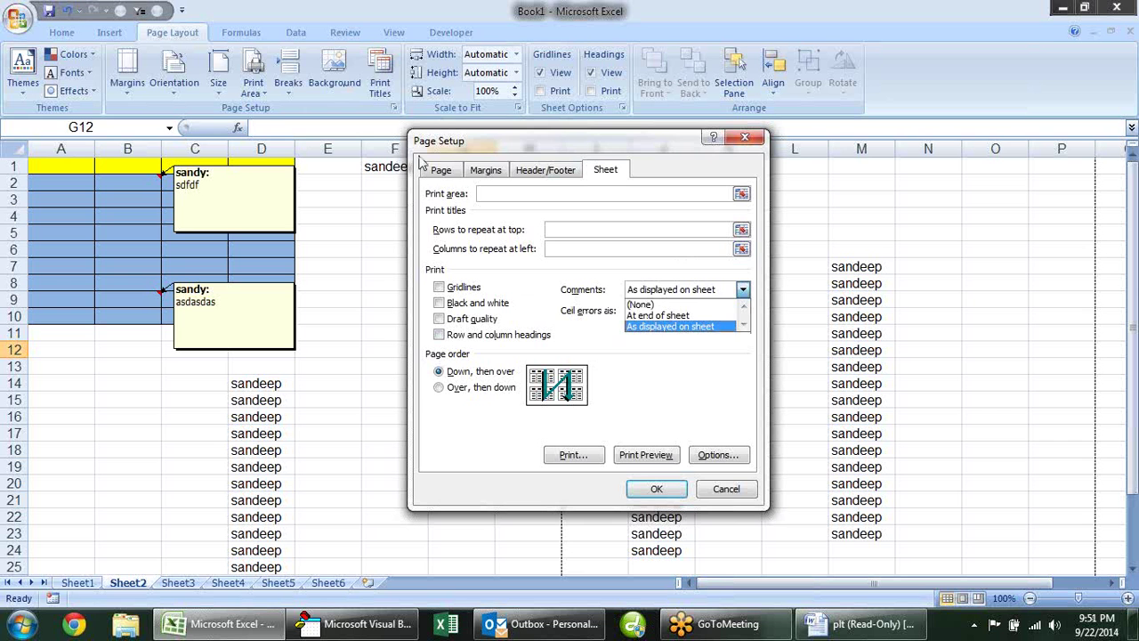
click(906, 241)
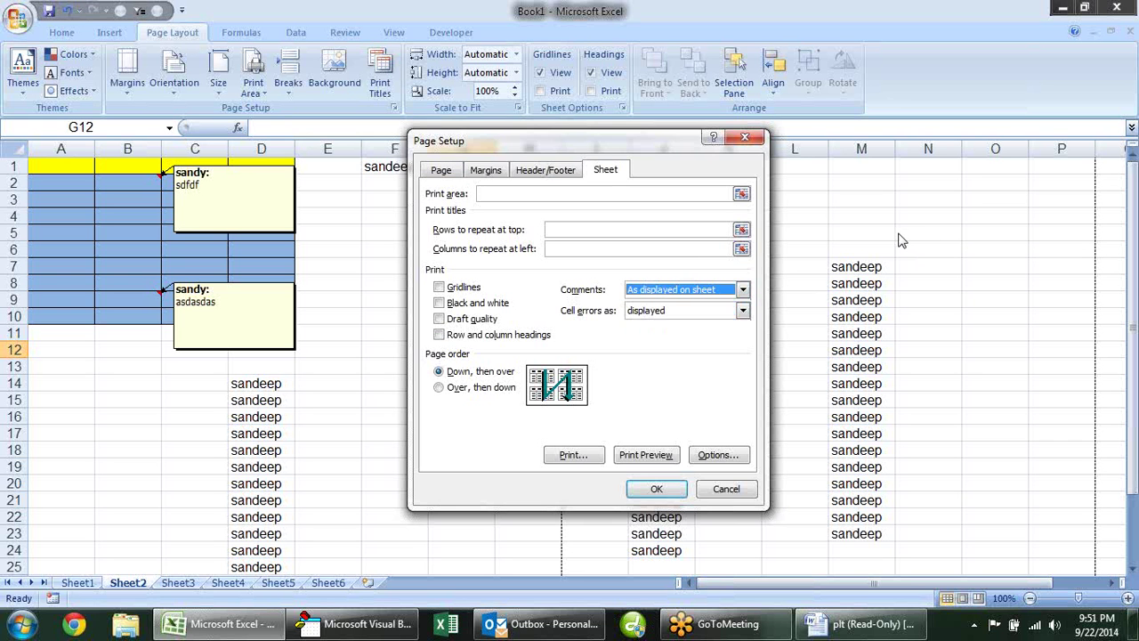
key(Escape)
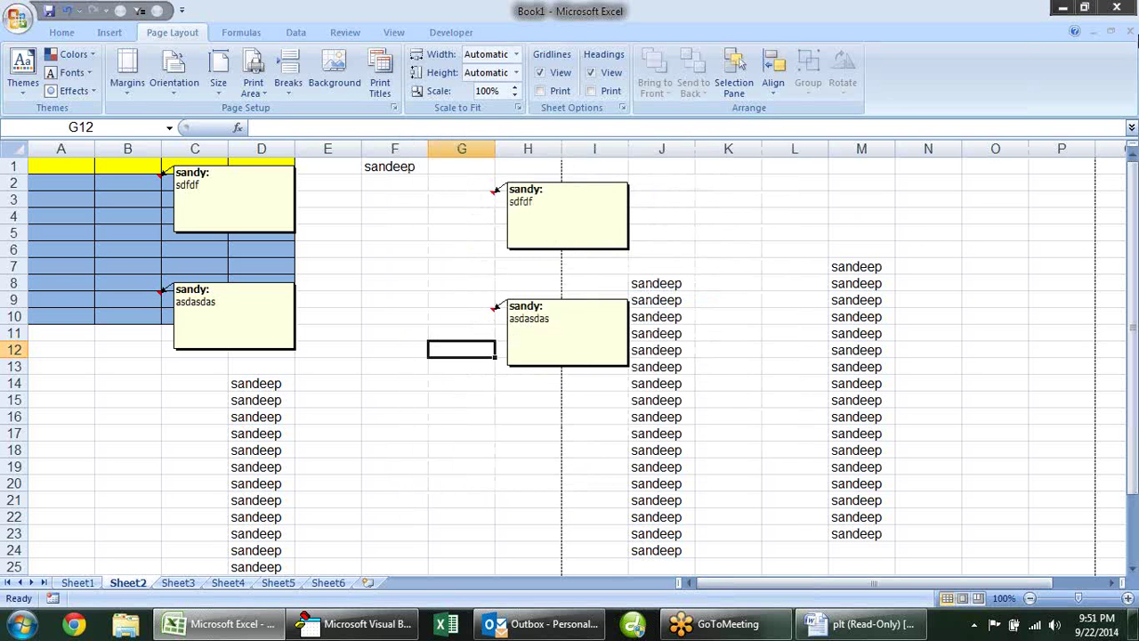